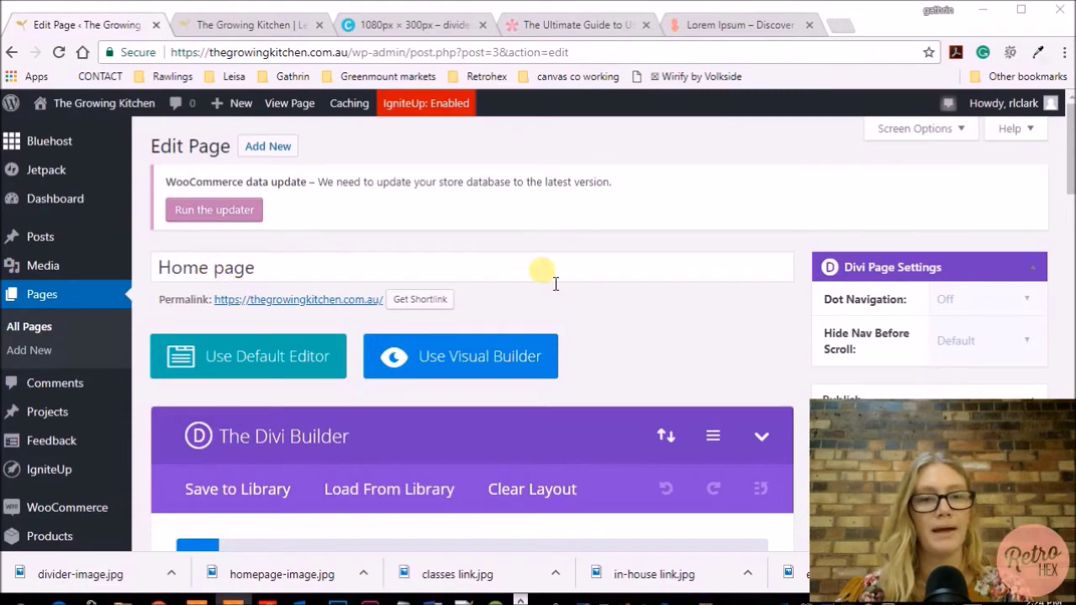
Add a Standard Section with a 1/2 + 1/2 two-column row above the about section
{"action": "scroll", "coordinate": [588, 252], "scroll_direction": "down", "scroll_amount": 5}
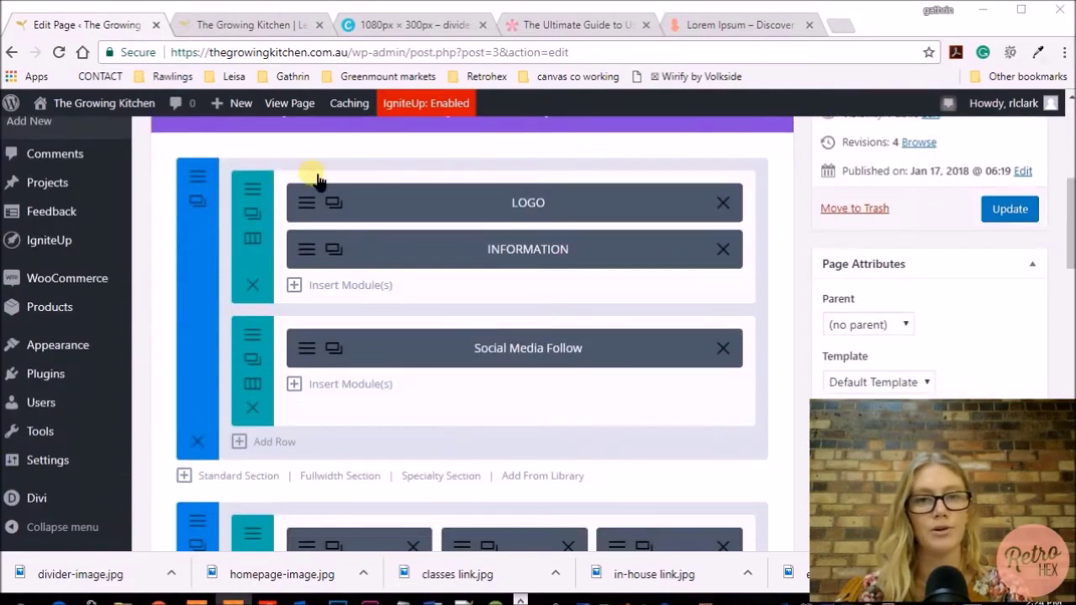
{"action": "scroll", "coordinate": [583, 354], "scroll_direction": "down", "scroll_amount": 3}
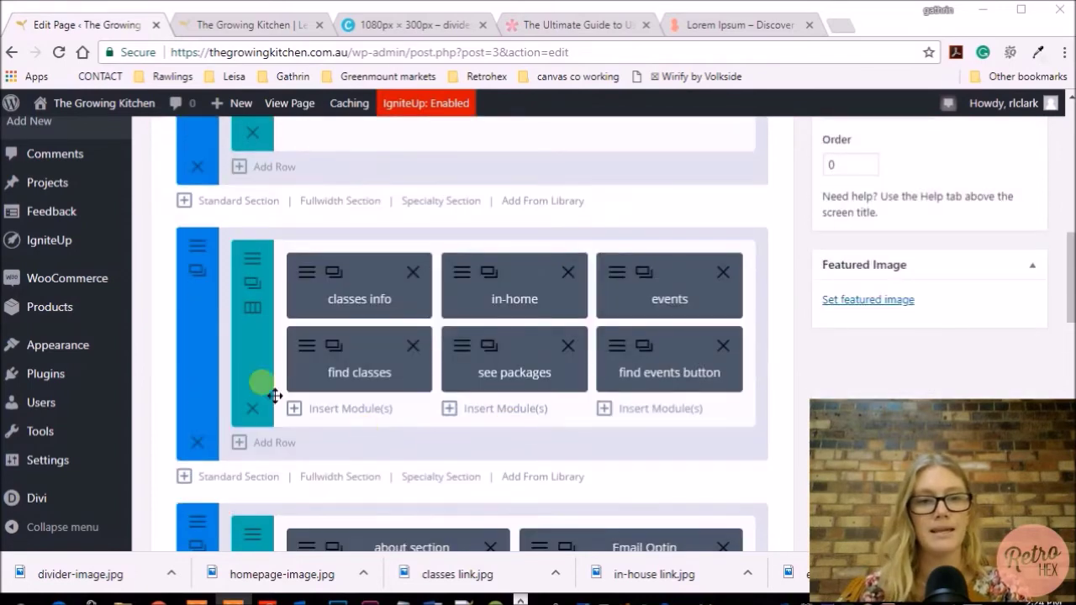
{"action": "scroll", "coordinate": [724, 448], "scroll_direction": "down", "scroll_amount": 3}
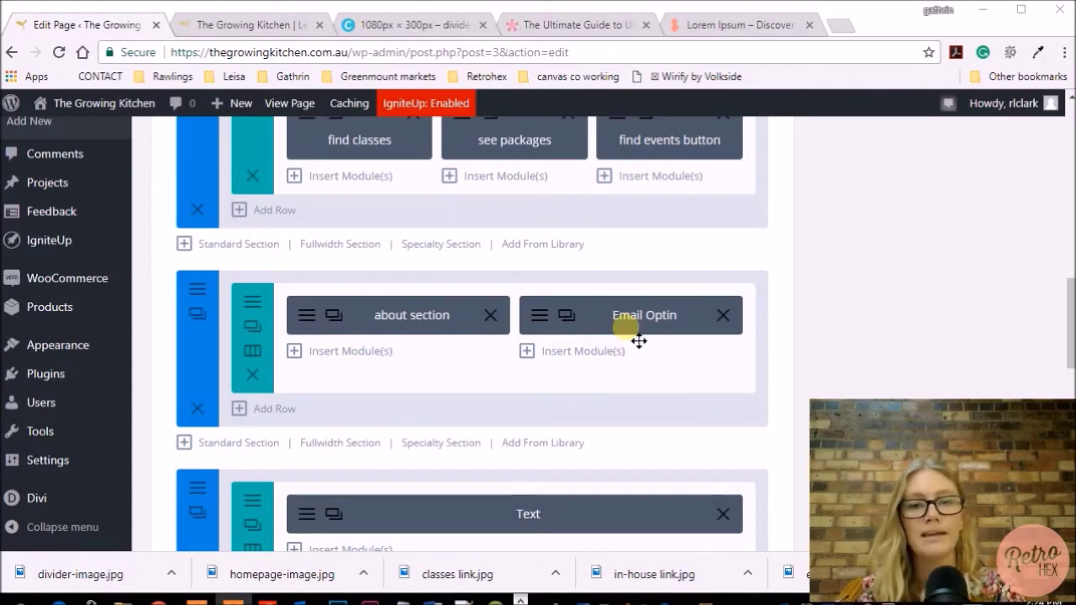
{"action": "scroll", "coordinate": [626, 347], "scroll_direction": "down", "scroll_amount": 1}
{"action": "scroll", "coordinate": [616, 354], "scroll_direction": "down", "scroll_amount": 2}
{"action": "scroll", "coordinate": [610, 360], "scroll_direction": "down", "scroll_amount": 2}
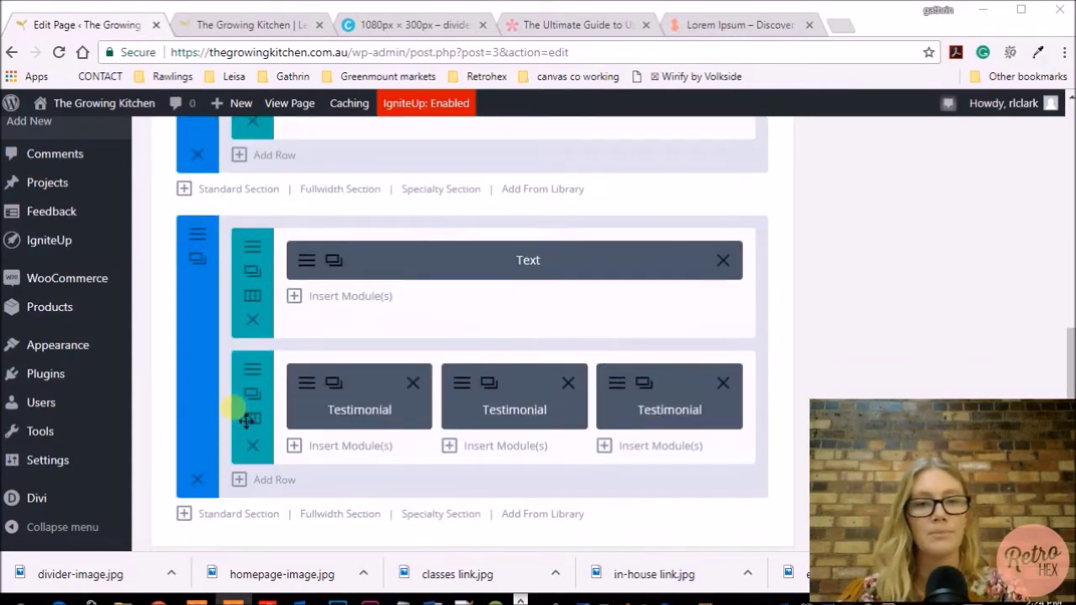
{"action": "scroll", "coordinate": [410, 379], "scroll_direction": "up", "scroll_amount": 3}
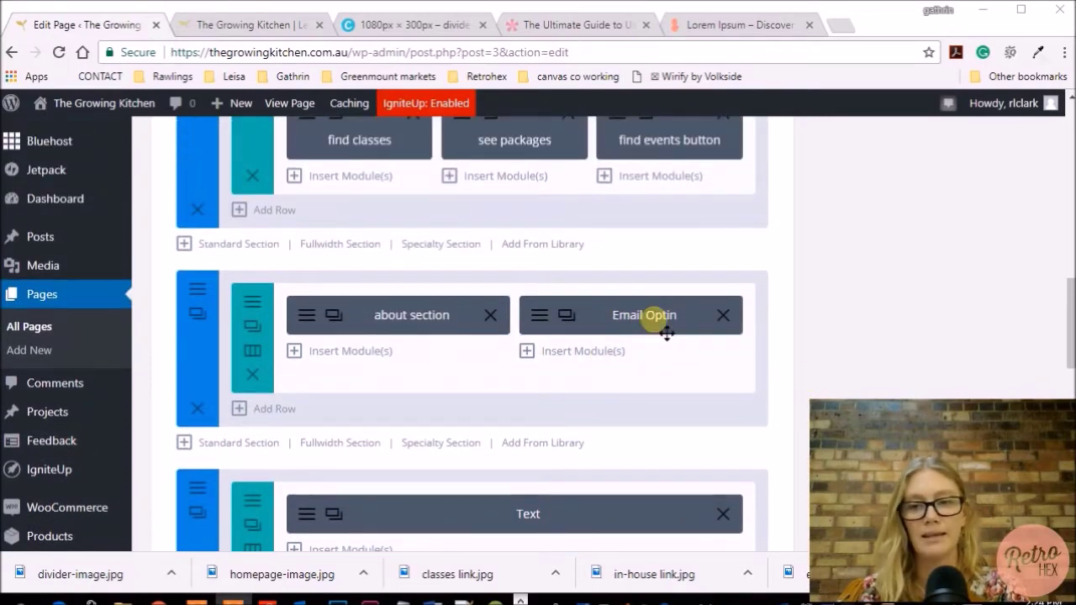
{"action": "scroll", "coordinate": [667, 334], "scroll_direction": "up", "scroll_amount": 1}
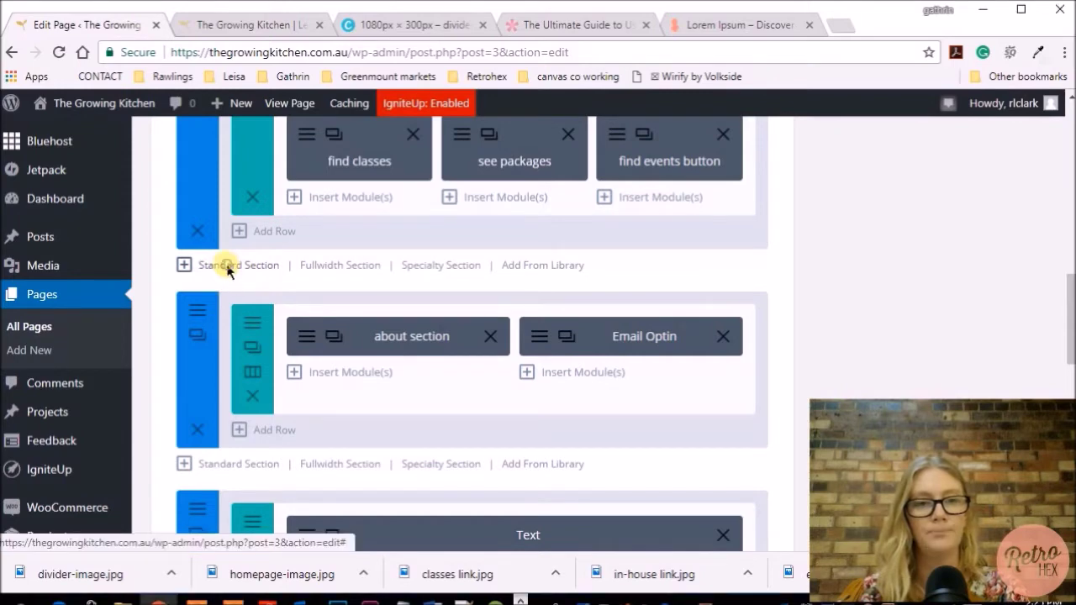
{"action": "left_click", "coordinate": [232, 267]}
{"action": "left_click", "coordinate": [546, 325]}
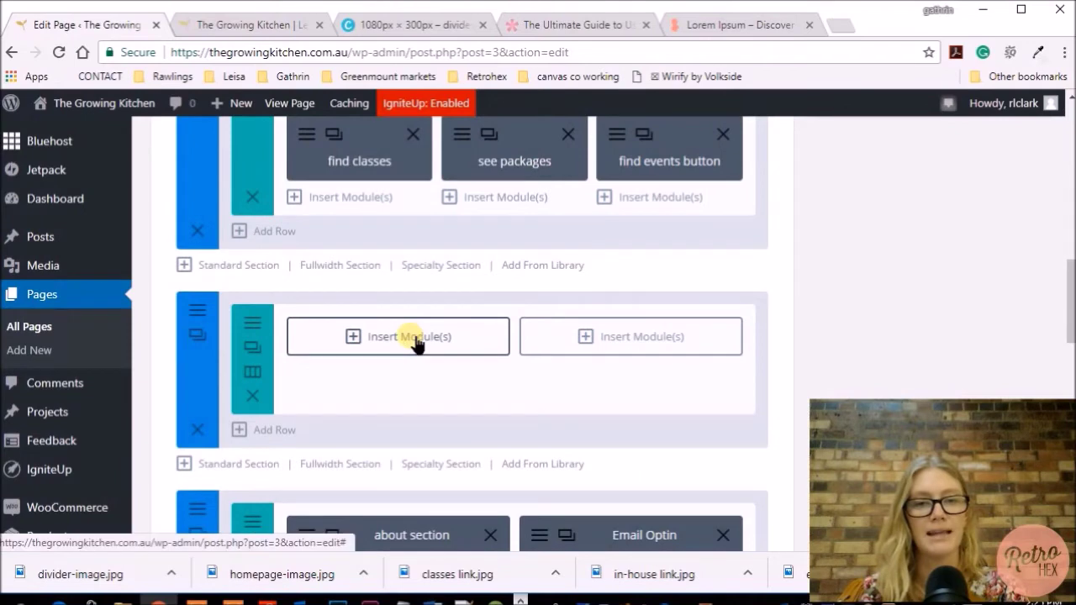
Bring up the module picker for the left column and browse its list
{"action": "left_click", "coordinate": [415, 340]}
{"action": "scroll", "coordinate": [412, 341], "scroll_direction": "down", "scroll_amount": 6}
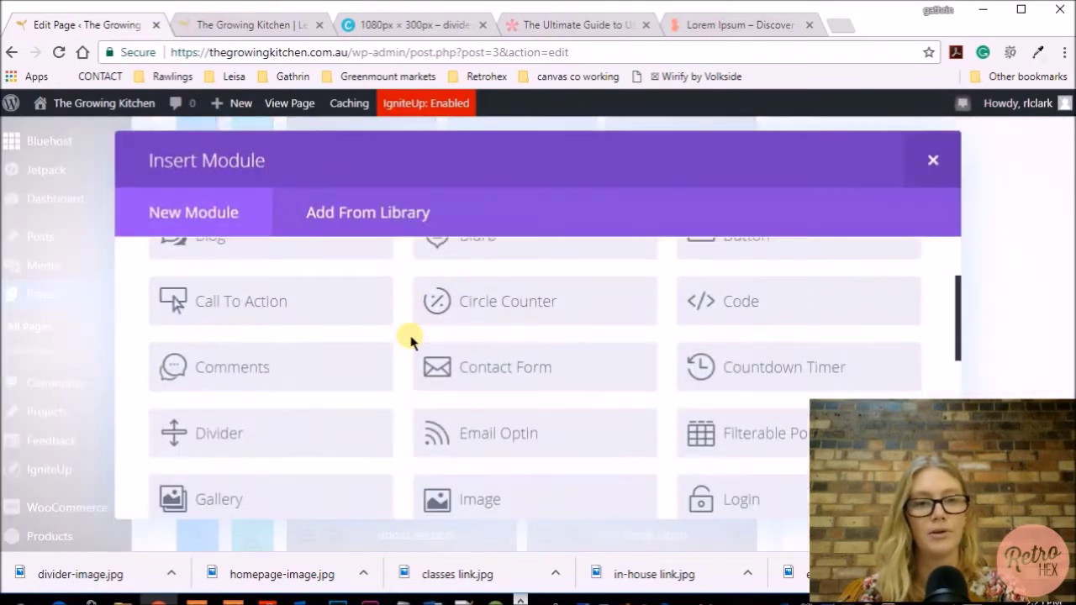
{"action": "scroll", "coordinate": [462, 374], "scroll_direction": "down", "scroll_amount": 2}
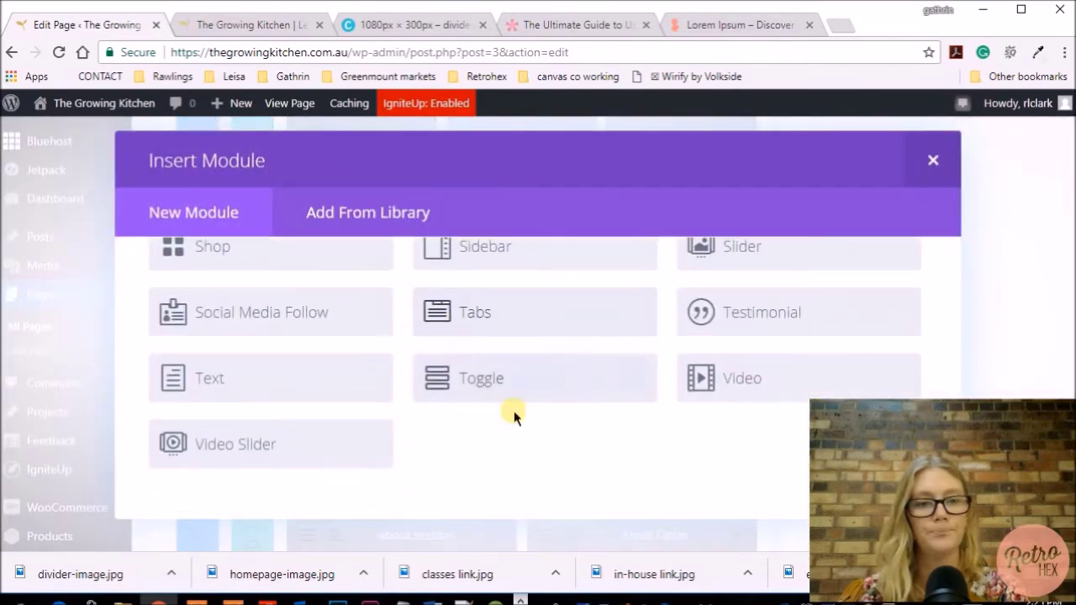
Add a Text module whose 'about' line is formatted as Heading 3
{"action": "left_click", "coordinate": [263, 382]}
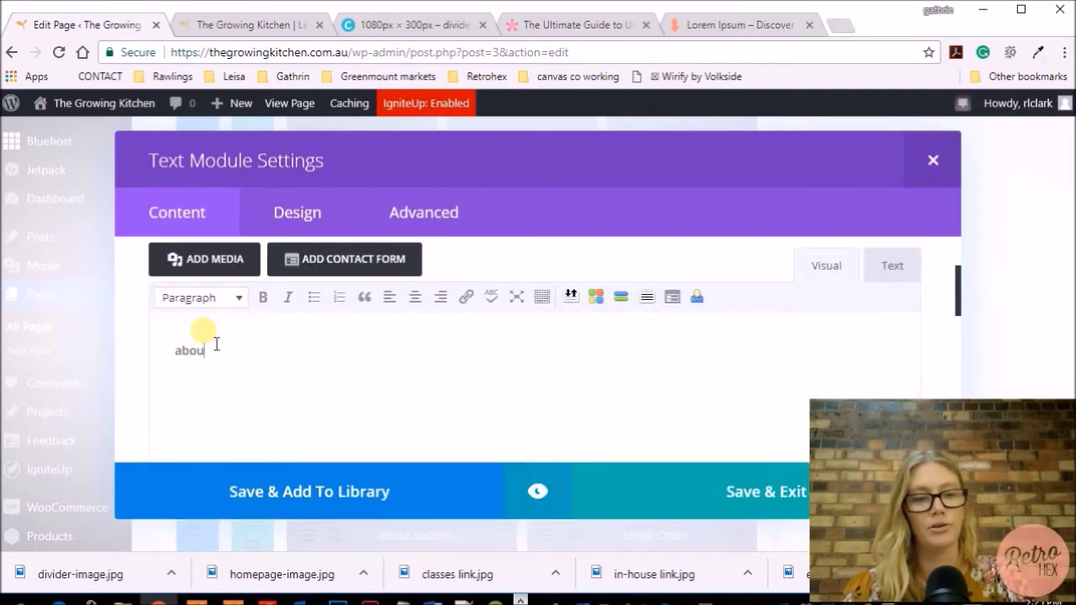
{"action": "left_click_drag", "start_coordinate": [224, 353], "coordinate": [170, 353]}
{"action": "left_click", "coordinate": [235, 298]}
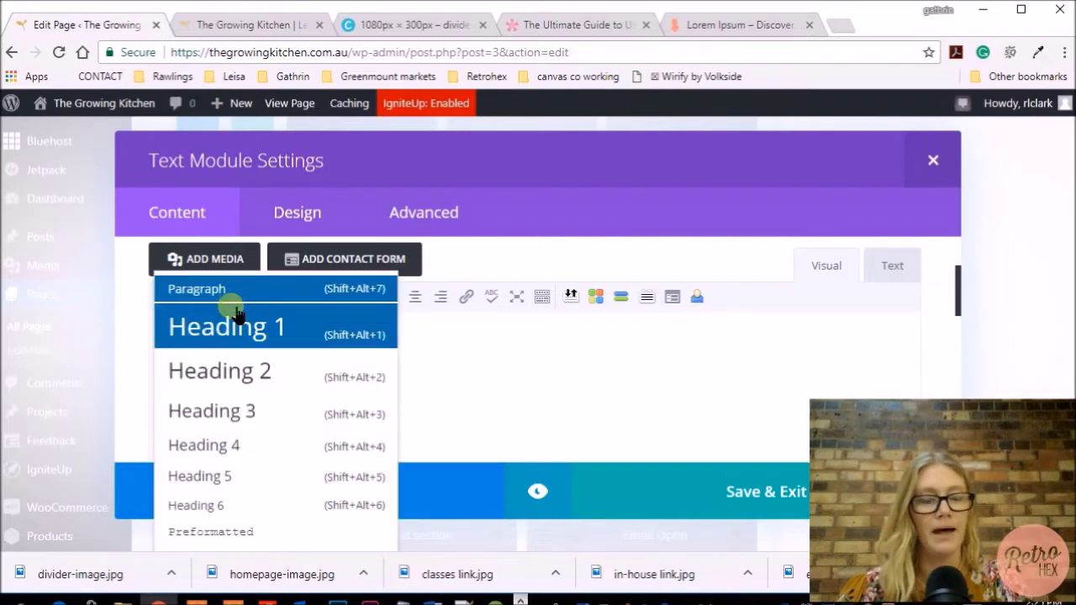
{"action": "left_click", "coordinate": [228, 411]}
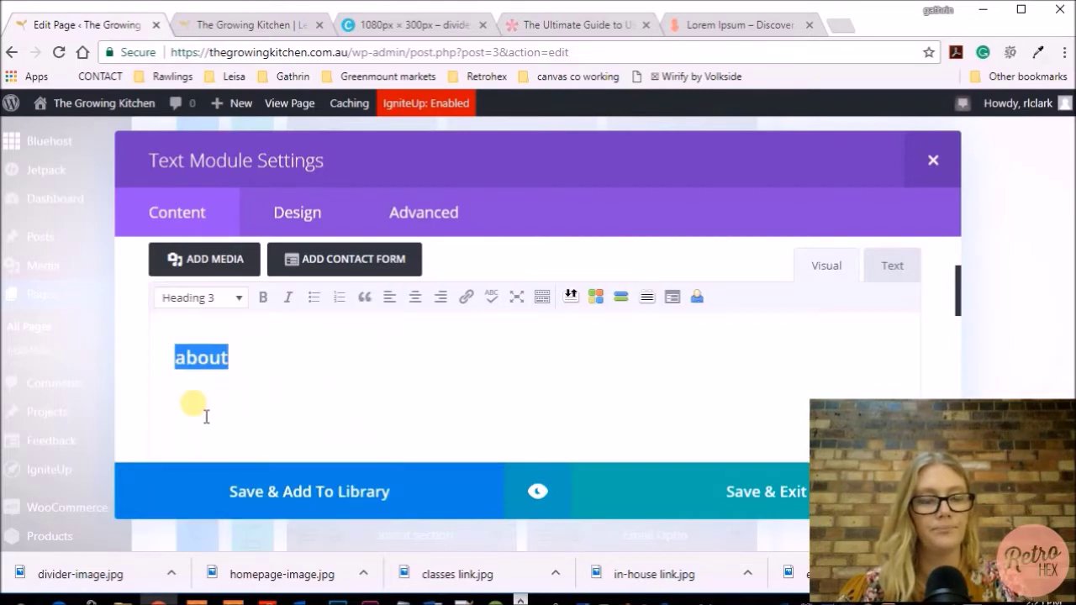
{"action": "left_click", "coordinate": [248, 382]}
{"action": "key", "text": "Return"}
Fill in lorem ipsum filler text below the heading, preview it, and save the module
{"action": "left_click", "coordinate": [713, 25]}
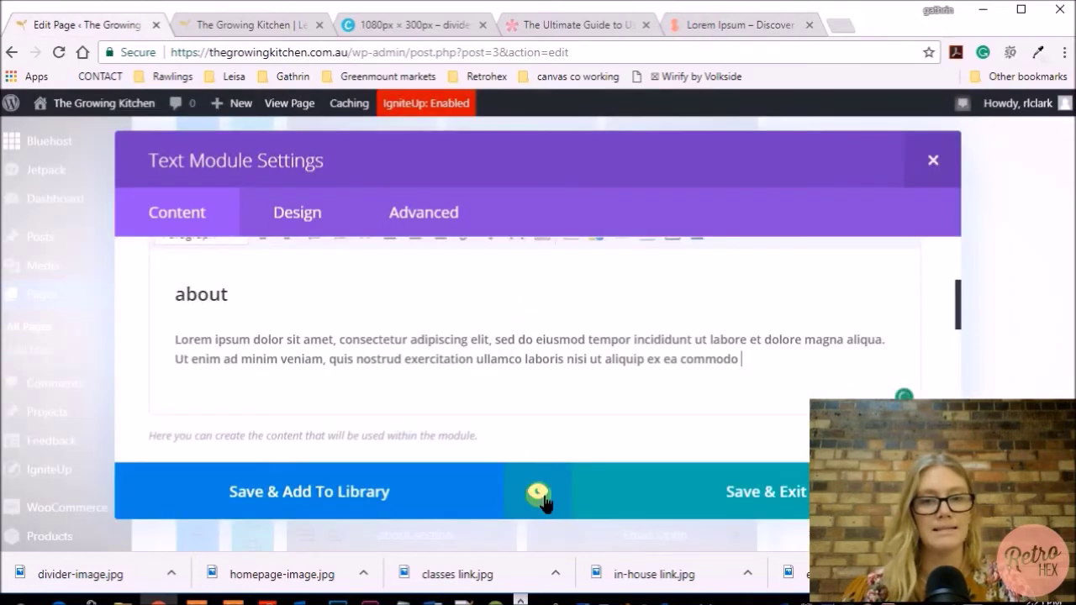
{"action": "left_click", "coordinate": [538, 496]}
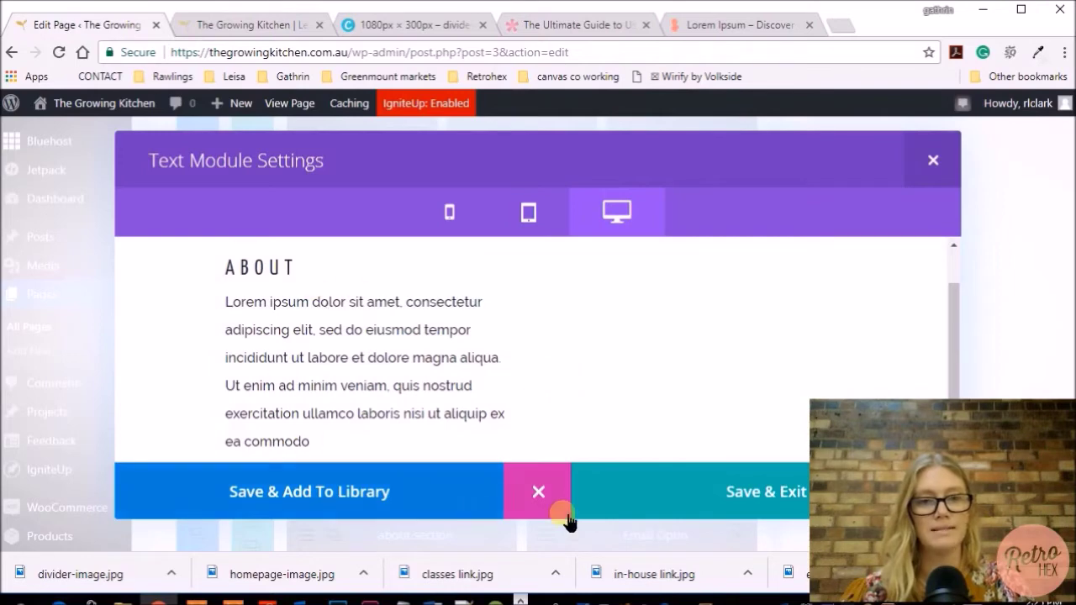
{"action": "left_click", "coordinate": [728, 494]}
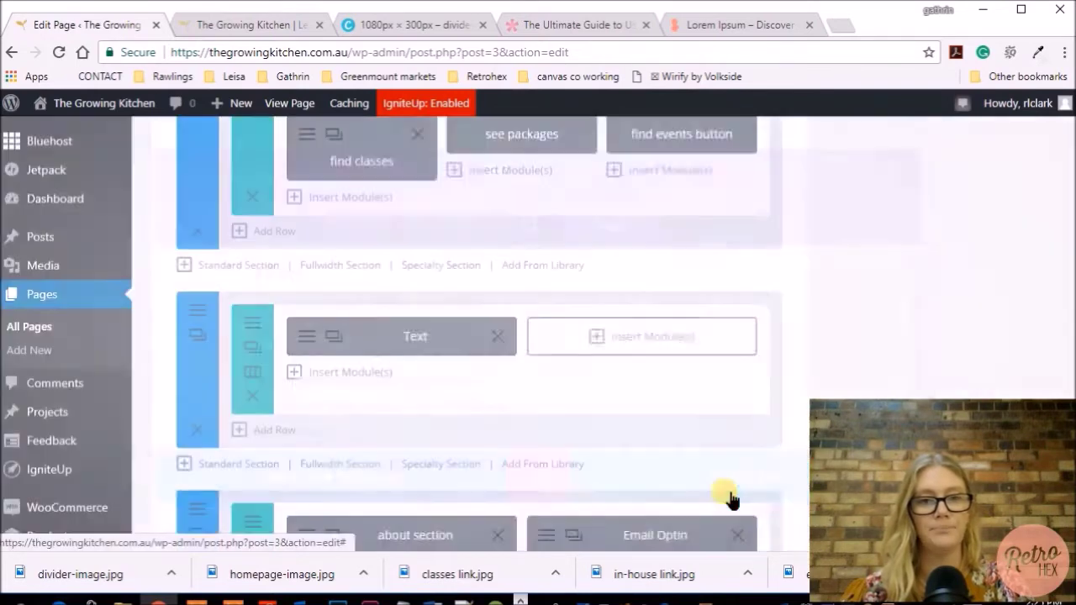
Change the Text module's Admin Label from 'Text' to 'about section' and save
{"action": "left_click", "coordinate": [300, 337]}
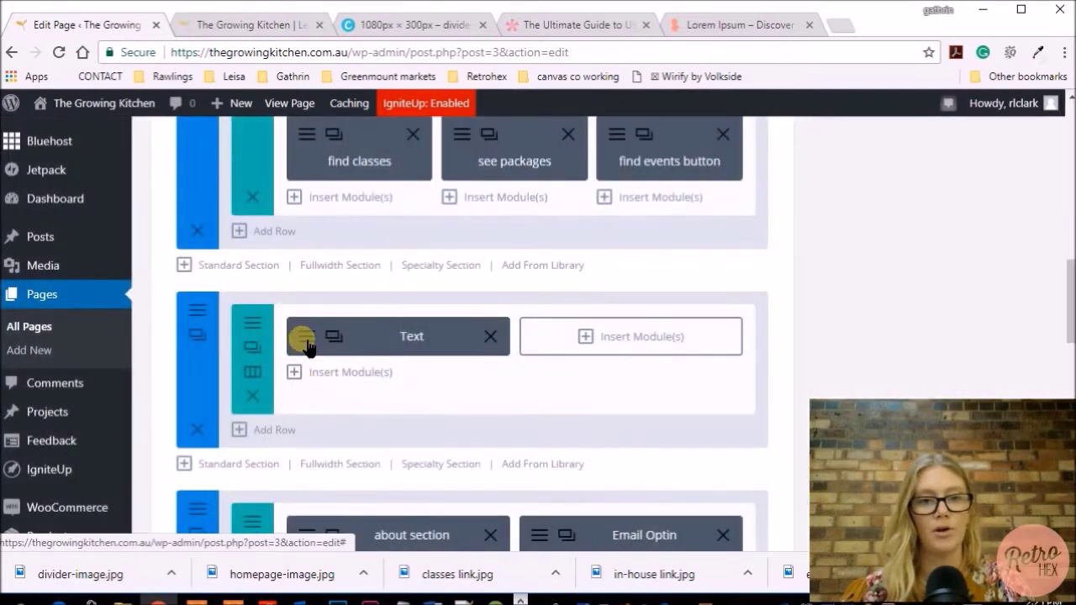
{"action": "left_click", "coordinate": [402, 357]}
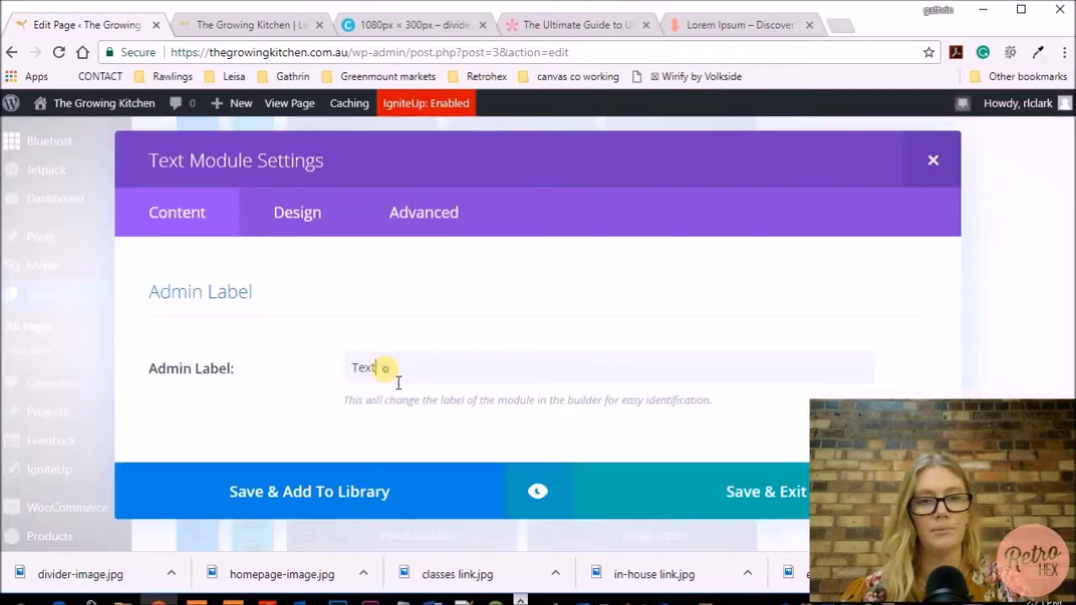
{"action": "left_click_drag", "start_coordinate": [399, 382], "coordinate": [357, 384]}
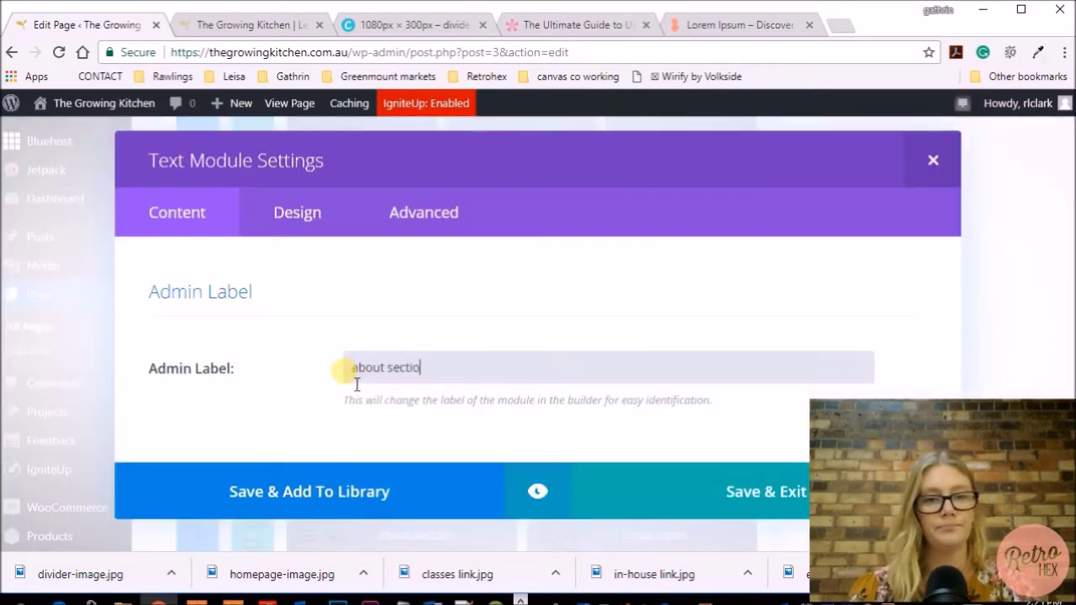
{"action": "left_click", "coordinate": [731, 483]}
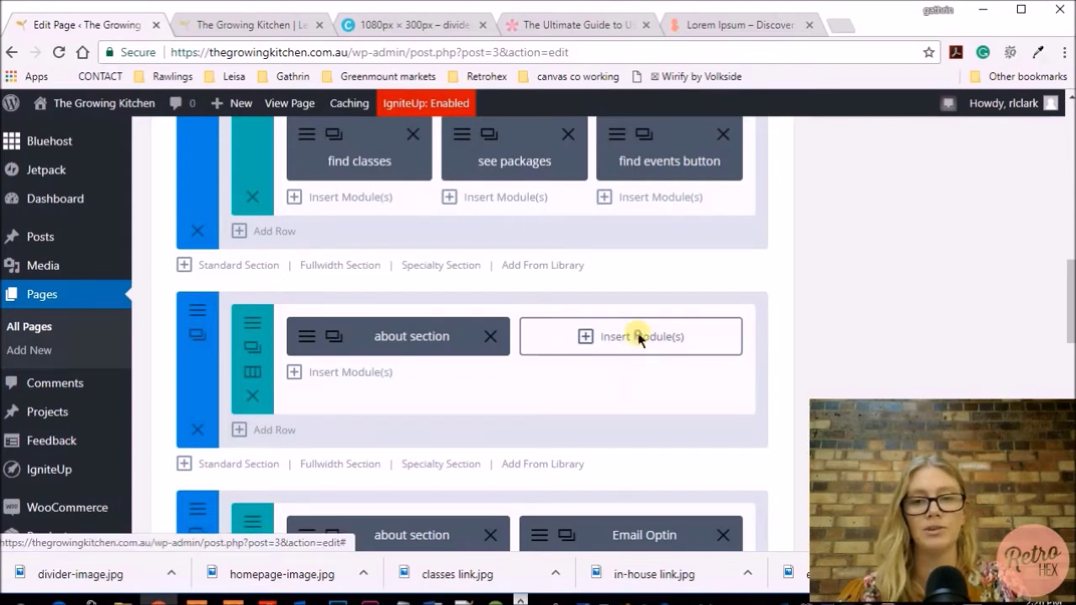
Add an Email Optin module to the right column and paste in its title
{"action": "left_click", "coordinate": [641, 337]}
{"action": "scroll", "coordinate": [639, 337], "scroll_direction": "down", "scroll_amount": 1}
{"action": "scroll", "coordinate": [641, 338], "scroll_direction": "down", "scroll_amount": 3}
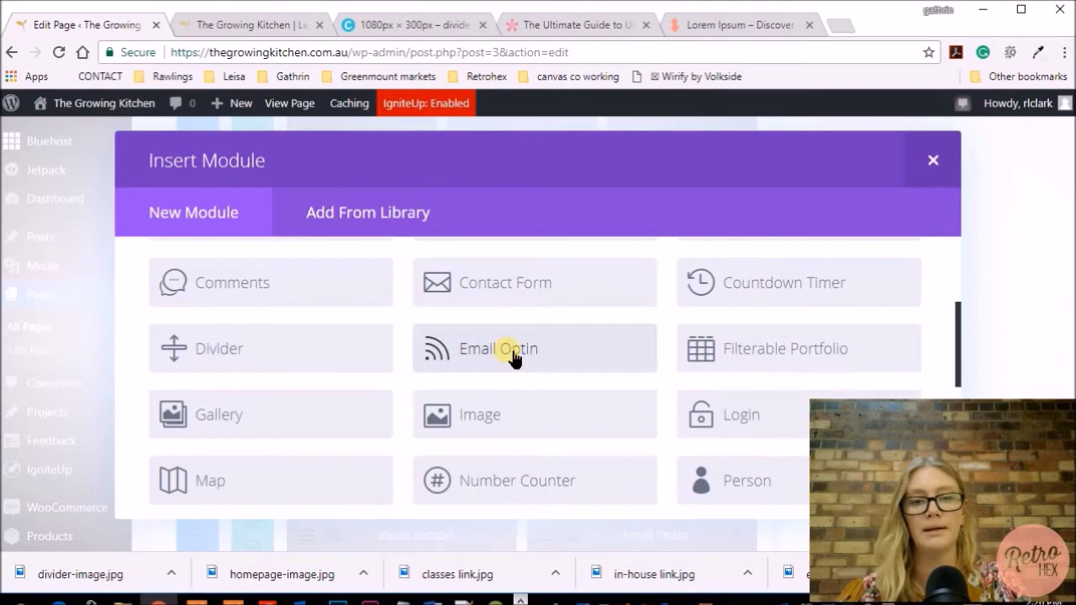
{"action": "left_click", "coordinate": [514, 358]}
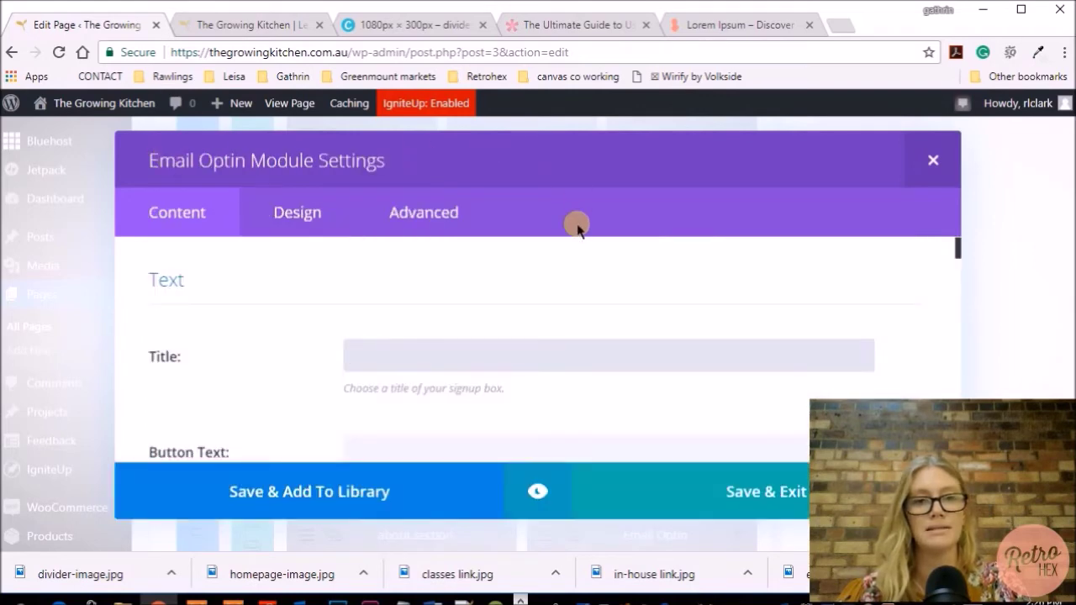
{"action": "type", "text": "keep up to date with classes, recipes and food events"}
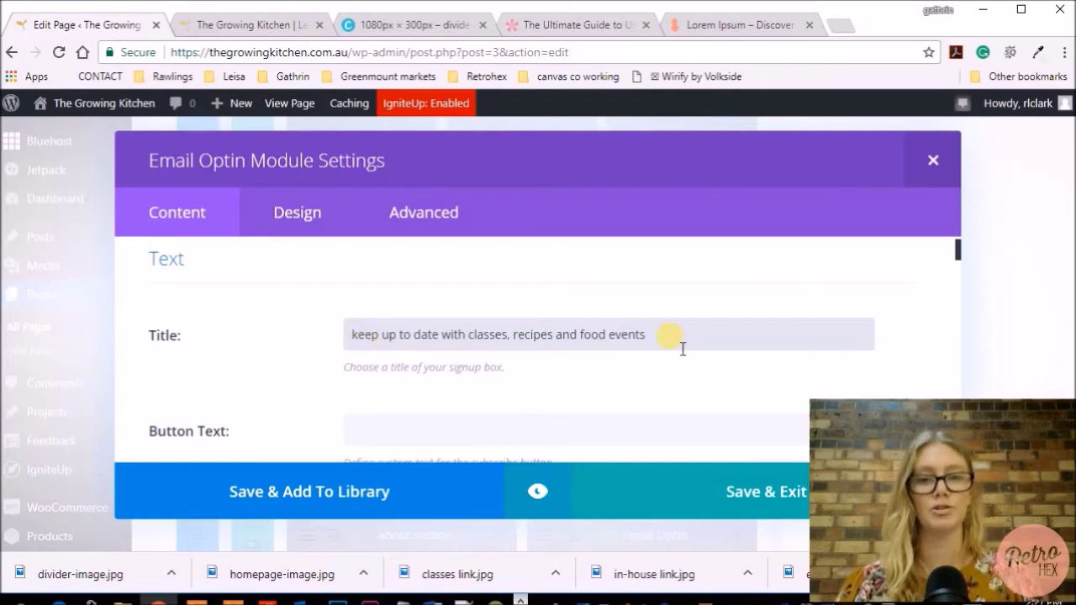
Set the button text to 'subscribe', keep the gold background colour on, and preview
{"action": "scroll", "coordinate": [682, 351], "scroll_direction": "down", "scroll_amount": 2}
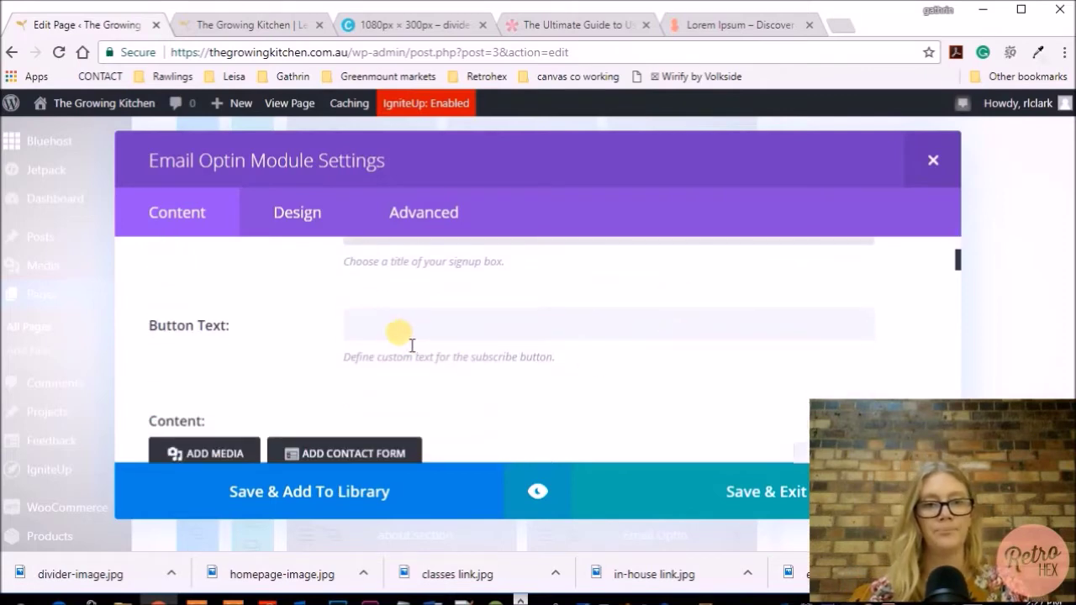
{"action": "left_click", "coordinate": [396, 329]}
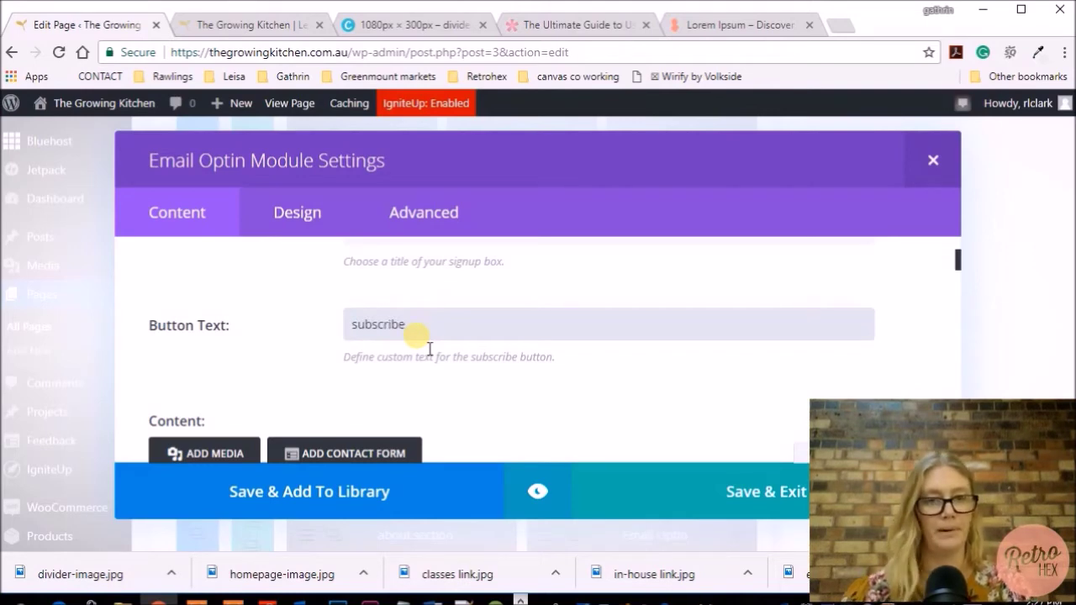
{"action": "scroll", "coordinate": [430, 343], "scroll_direction": "down", "scroll_amount": 1}
{"action": "scroll", "coordinate": [428, 338], "scroll_direction": "down", "scroll_amount": 1}
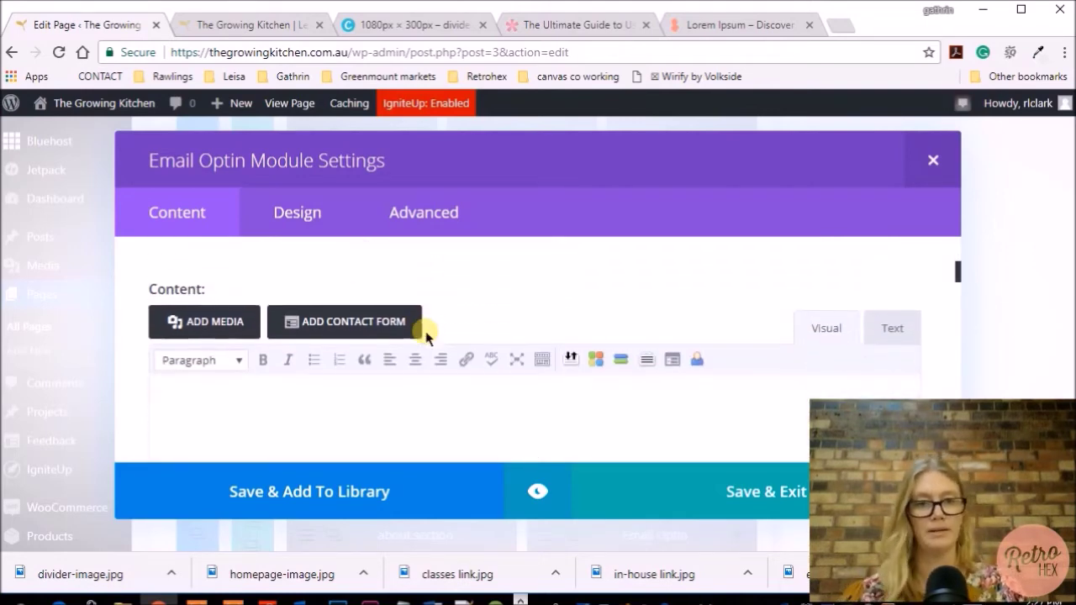
{"action": "scroll", "coordinate": [336, 374], "scroll_direction": "down", "scroll_amount": 2}
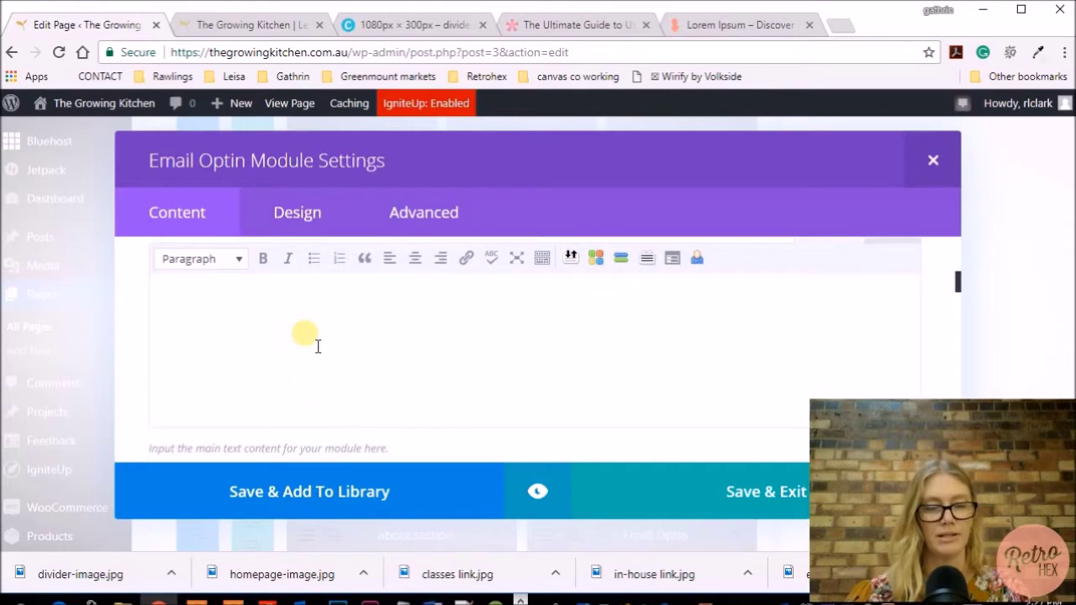
{"action": "scroll", "coordinate": [316, 341], "scroll_direction": "down", "scroll_amount": 4}
{"action": "scroll", "coordinate": [317, 333], "scroll_direction": "down", "scroll_amount": 2}
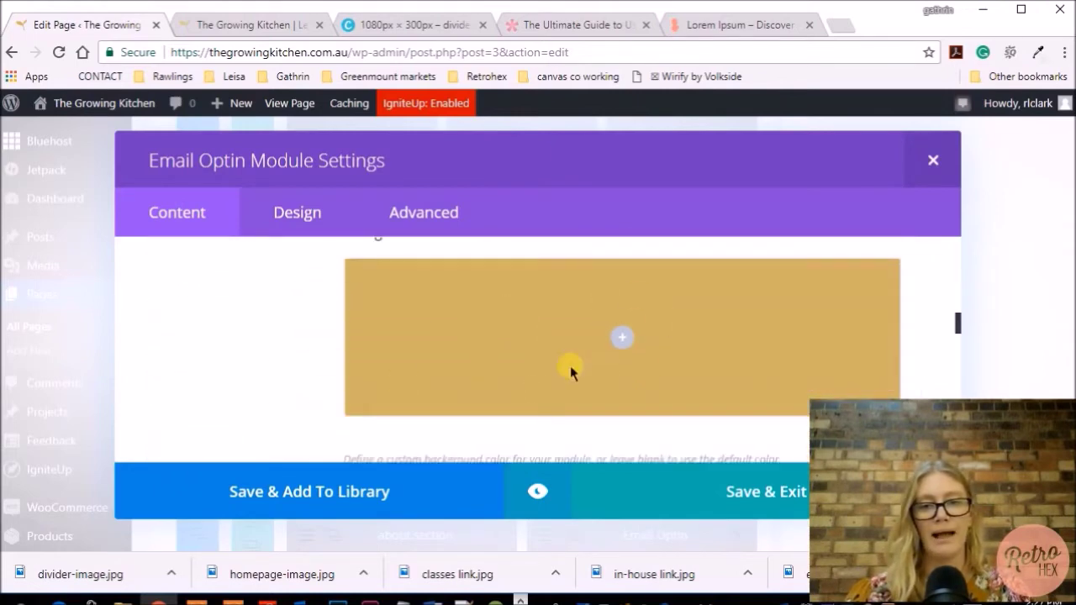
{"action": "scroll", "coordinate": [701, 343], "scroll_direction": "up", "scroll_amount": 1}
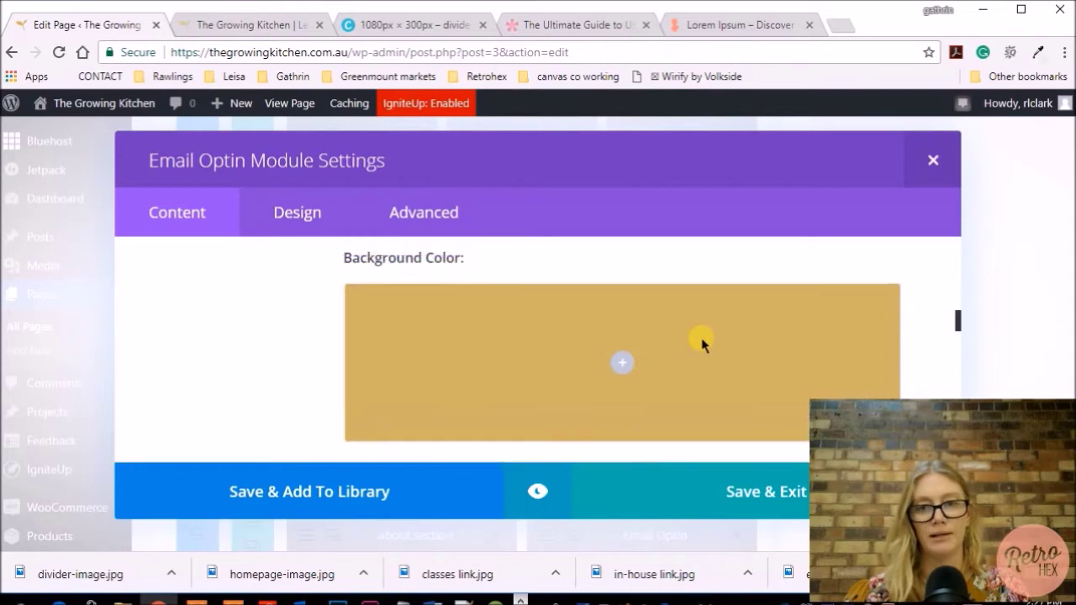
{"action": "scroll", "coordinate": [702, 343], "scroll_direction": "down", "scroll_amount": 2}
{"action": "scroll", "coordinate": [702, 344], "scroll_direction": "down", "scroll_amount": 1}
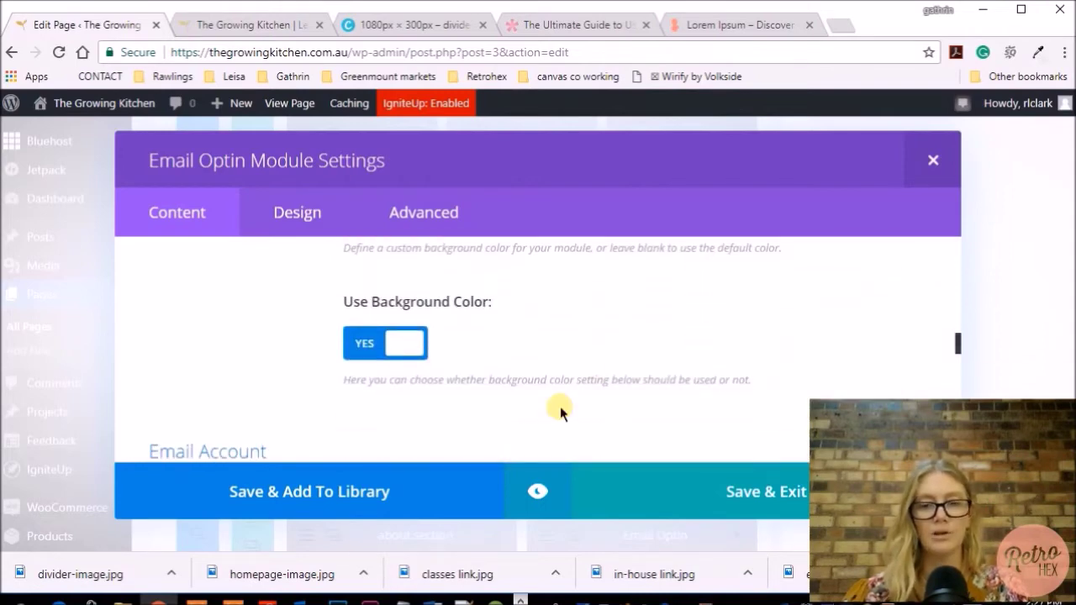
{"action": "left_click", "coordinate": [542, 490]}
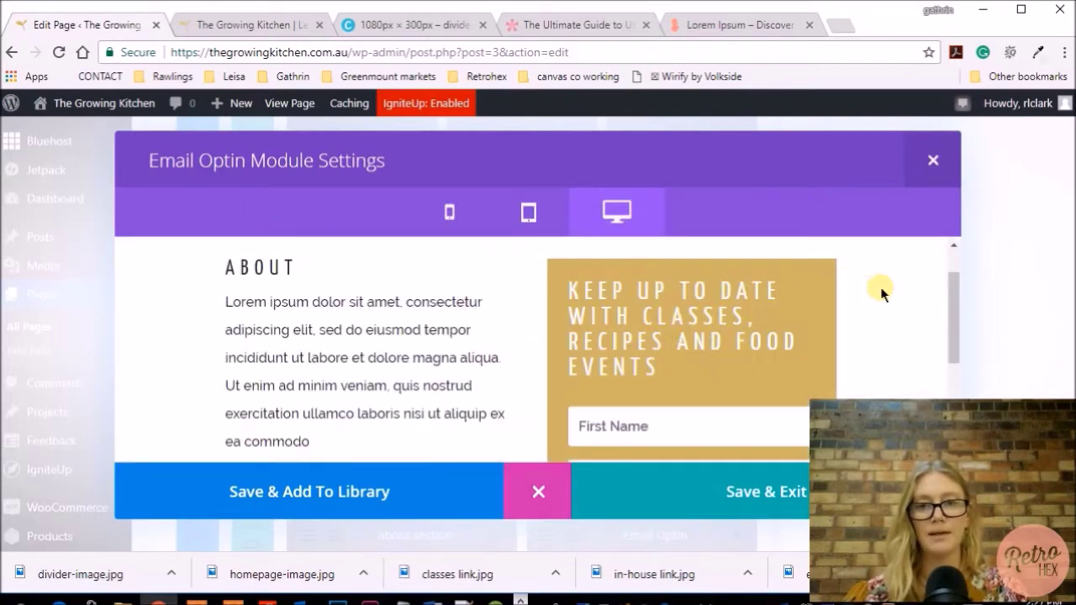
Check the preview's First Name, Last Name, Email fields and subscribe button, then exit it
{"action": "scroll", "coordinate": [881, 291], "scroll_direction": "down", "scroll_amount": 3}
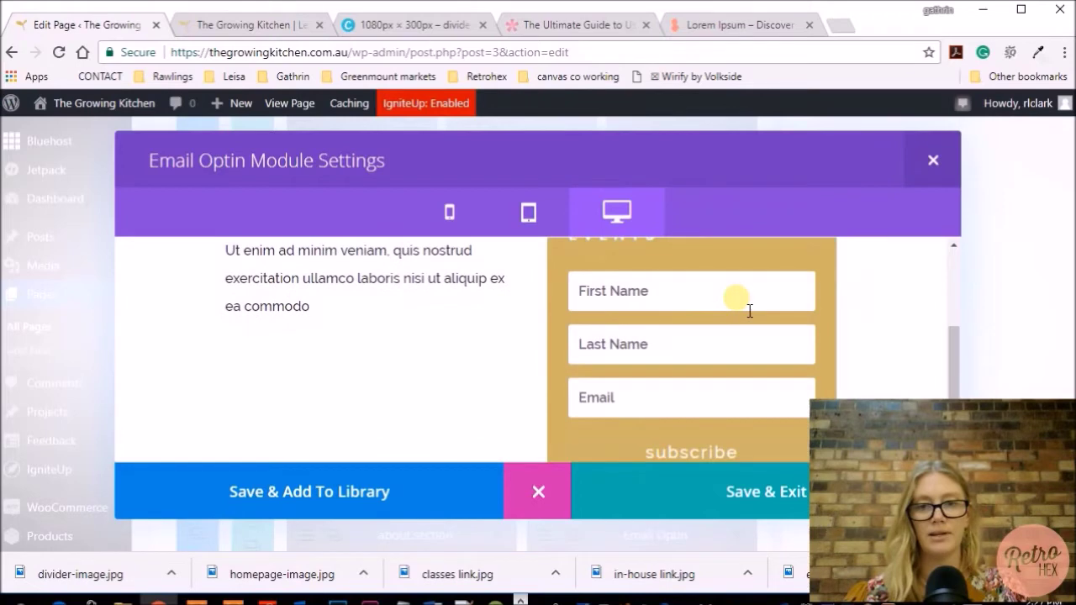
{"action": "scroll", "coordinate": [892, 356], "scroll_direction": "down", "scroll_amount": 1}
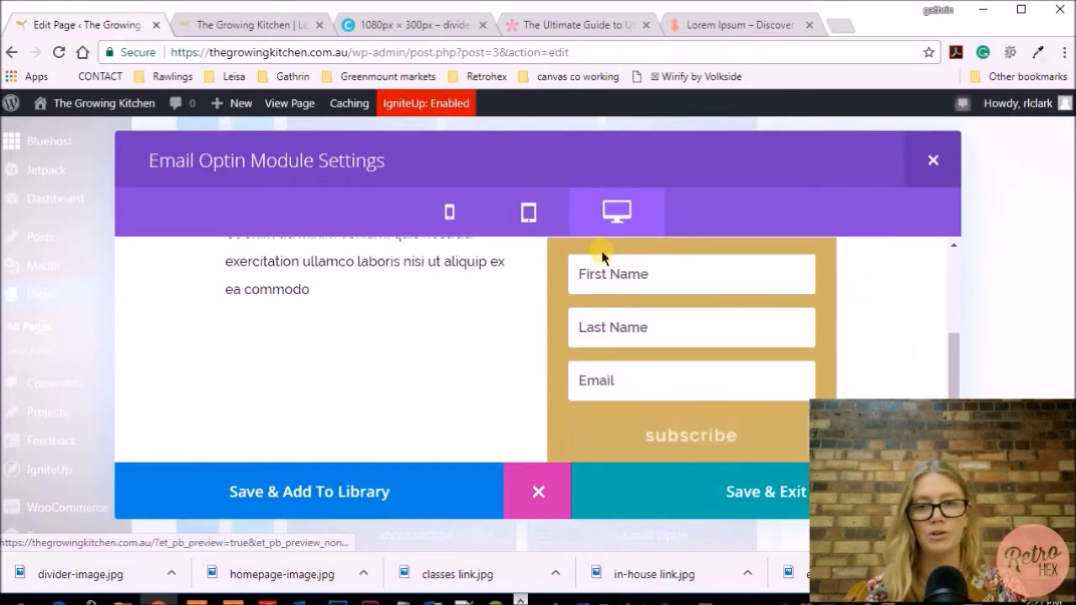
{"action": "left_click", "coordinate": [538, 492]}
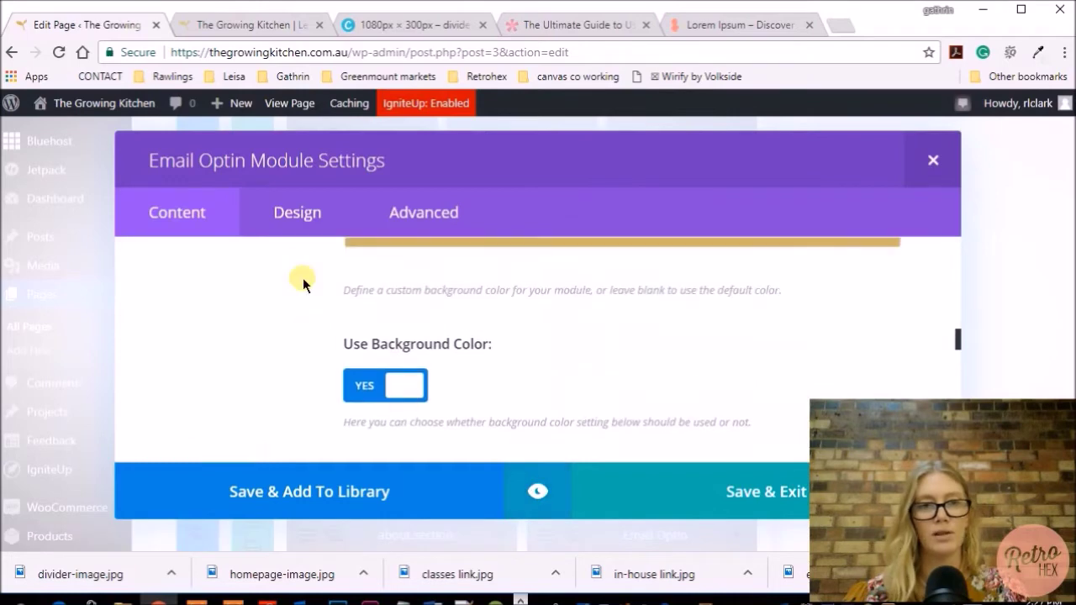
Scroll the Email Optin Design tab past Fields, Text, Title and Body to the Button options
{"action": "left_click", "coordinate": [297, 212]}
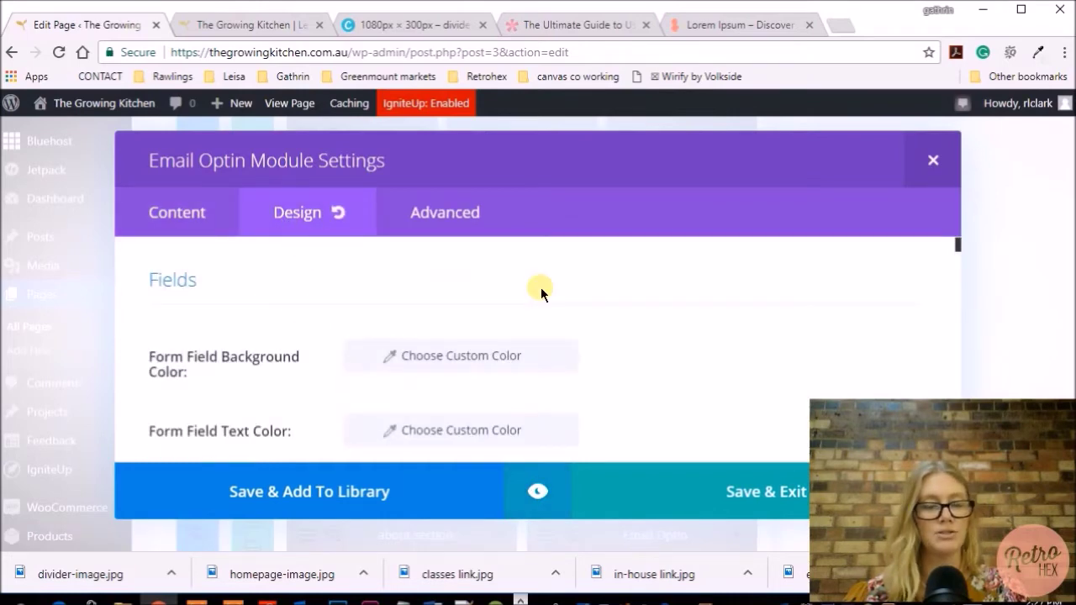
{"action": "scroll", "coordinate": [661, 308], "scroll_direction": "down", "scroll_amount": 5}
{"action": "scroll", "coordinate": [661, 309], "scroll_direction": "down", "scroll_amount": 5}
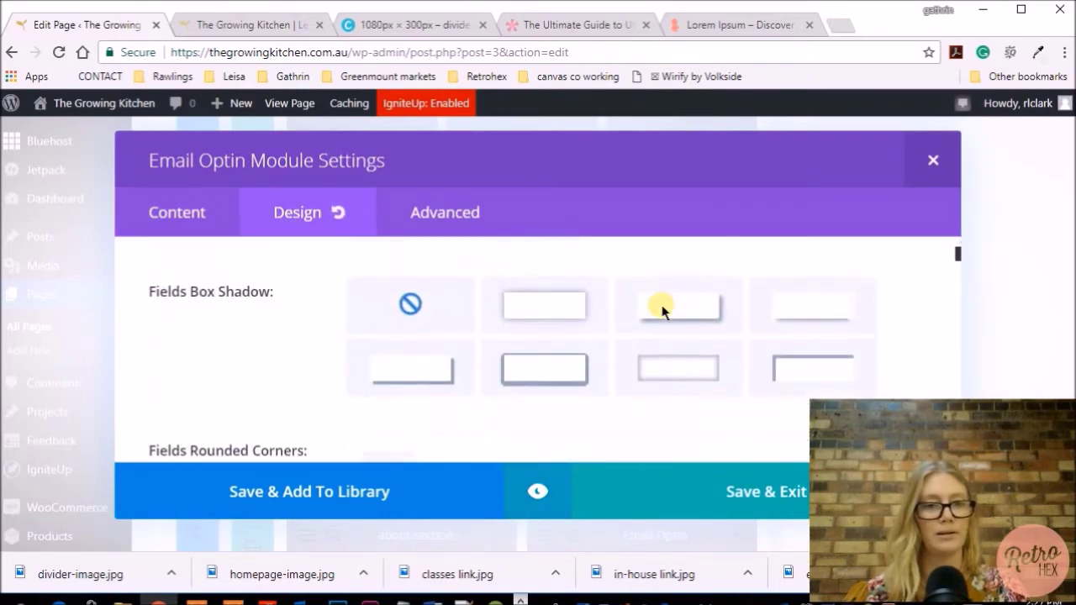
{"action": "scroll", "coordinate": [660, 309], "scroll_direction": "down", "scroll_amount": 10}
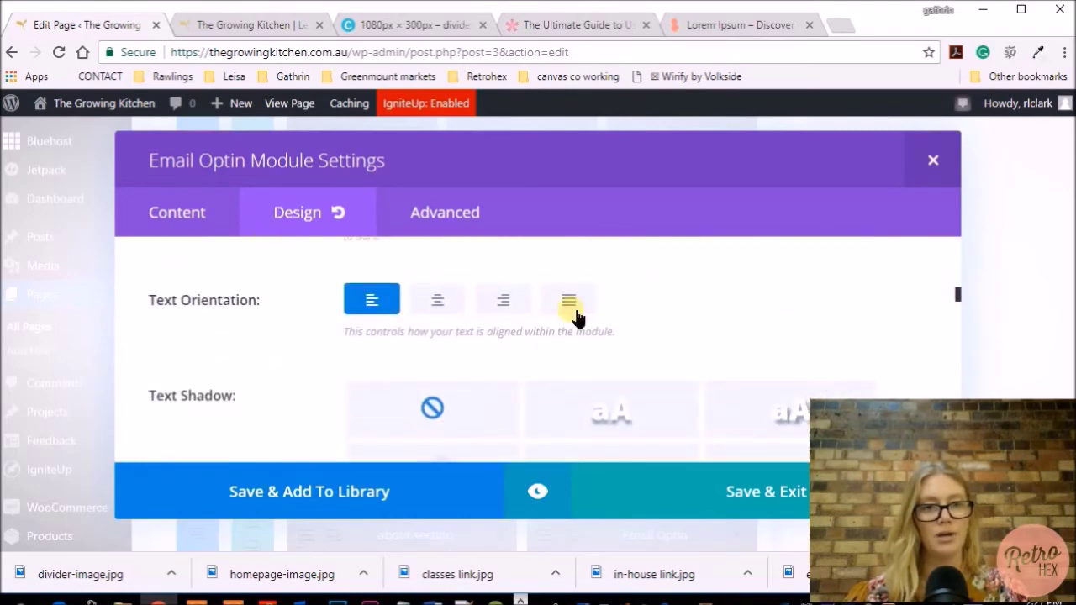
{"action": "scroll", "coordinate": [668, 336], "scroll_direction": "down", "scroll_amount": 10}
{"action": "scroll", "coordinate": [668, 336], "scroll_direction": "down", "scroll_amount": 10}
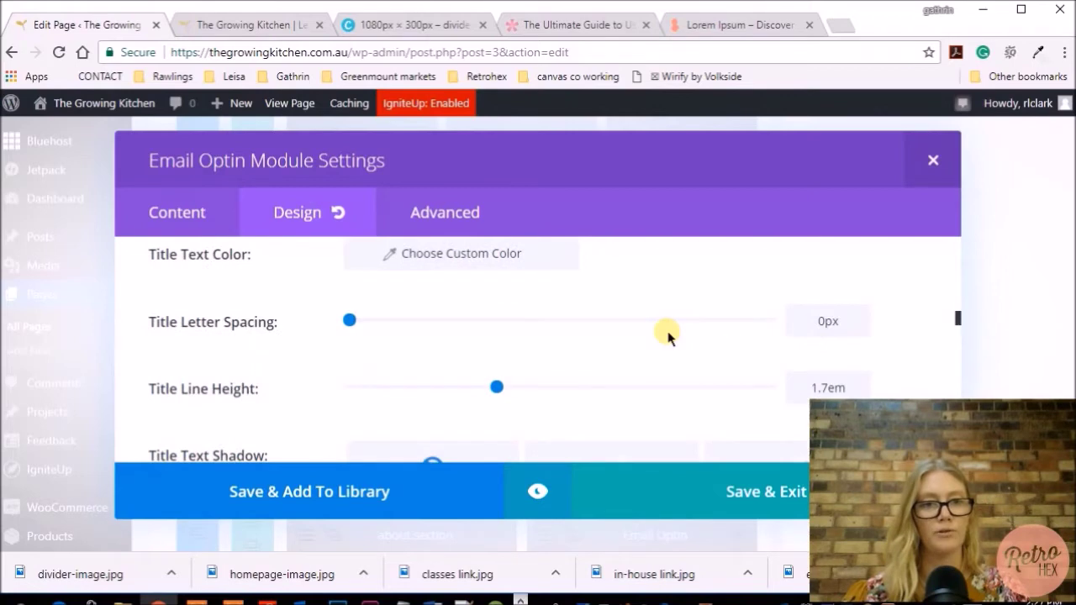
{"action": "scroll", "coordinate": [667, 336], "scroll_direction": "down", "scroll_amount": 10}
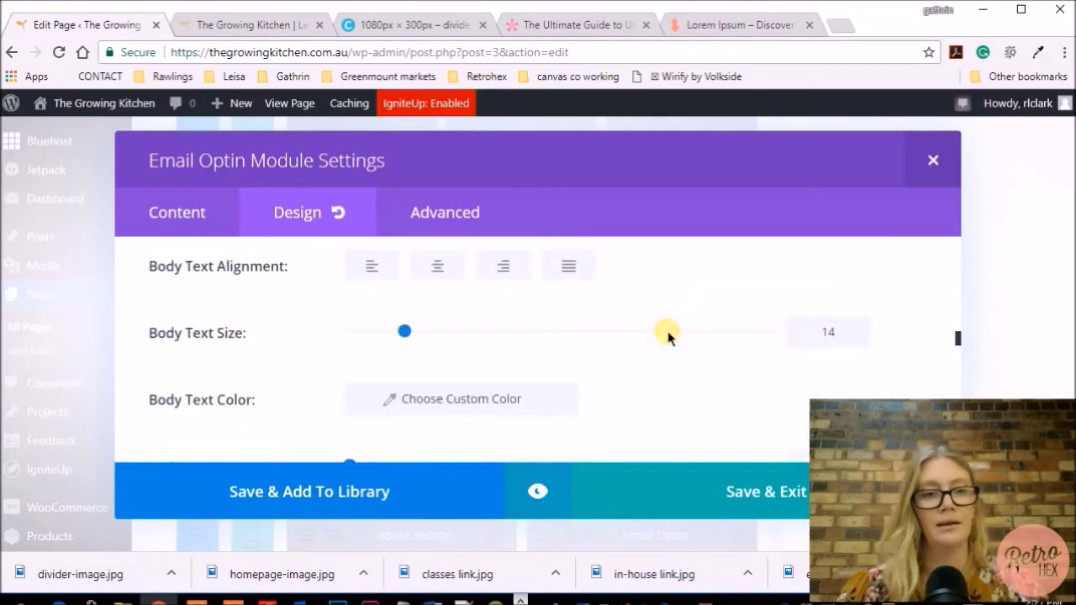
{"action": "scroll", "coordinate": [667, 336], "scroll_direction": "down", "scroll_amount": 5}
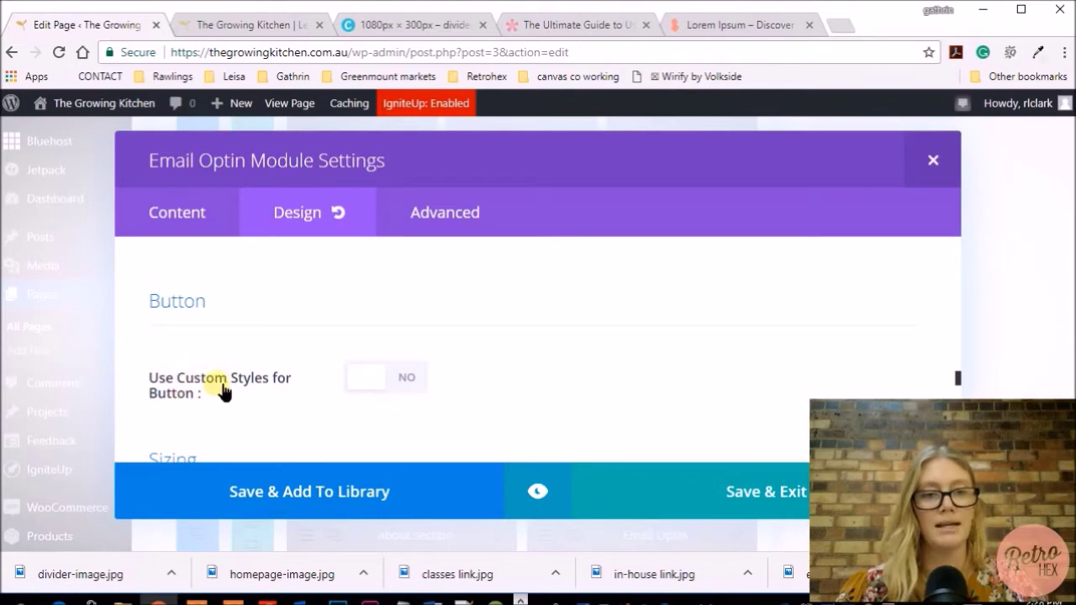
Enable custom button styles and set the subscribe button's border colour to #ffffff
{"action": "left_click", "coordinate": [409, 382]}
{"action": "scroll", "coordinate": [635, 354], "scroll_direction": "down", "scroll_amount": 3}
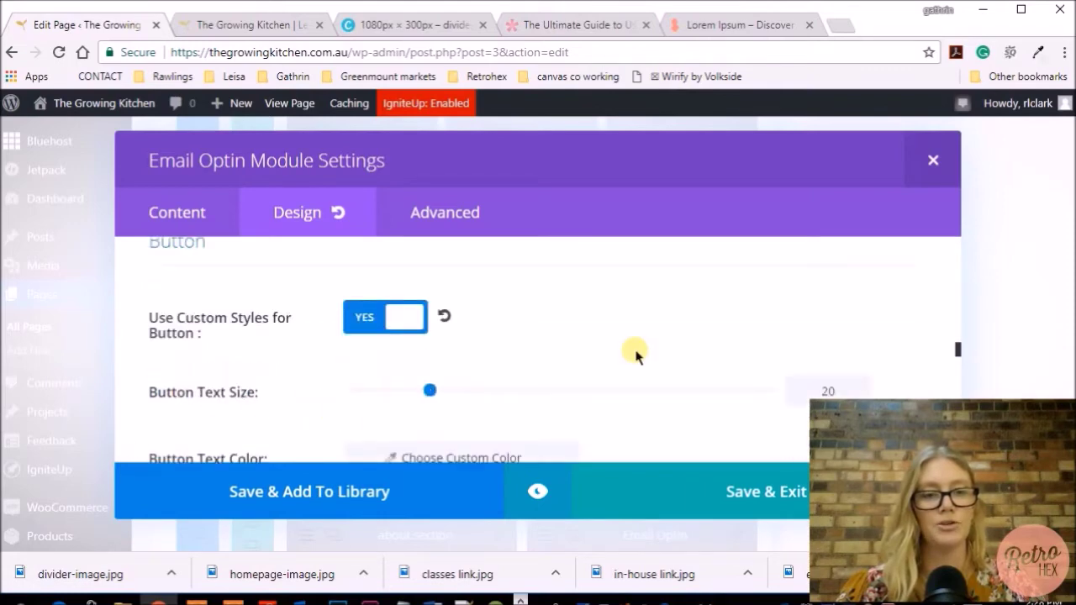
{"action": "scroll", "coordinate": [635, 354], "scroll_direction": "down", "scroll_amount": 5}
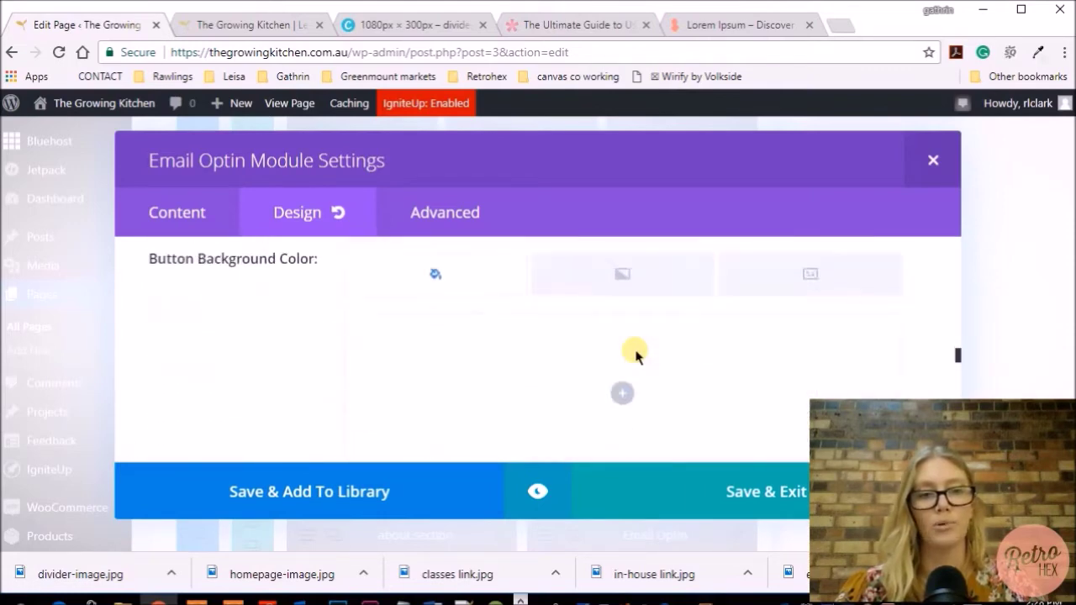
{"action": "scroll", "coordinate": [634, 353], "scroll_direction": "down", "scroll_amount": 2}
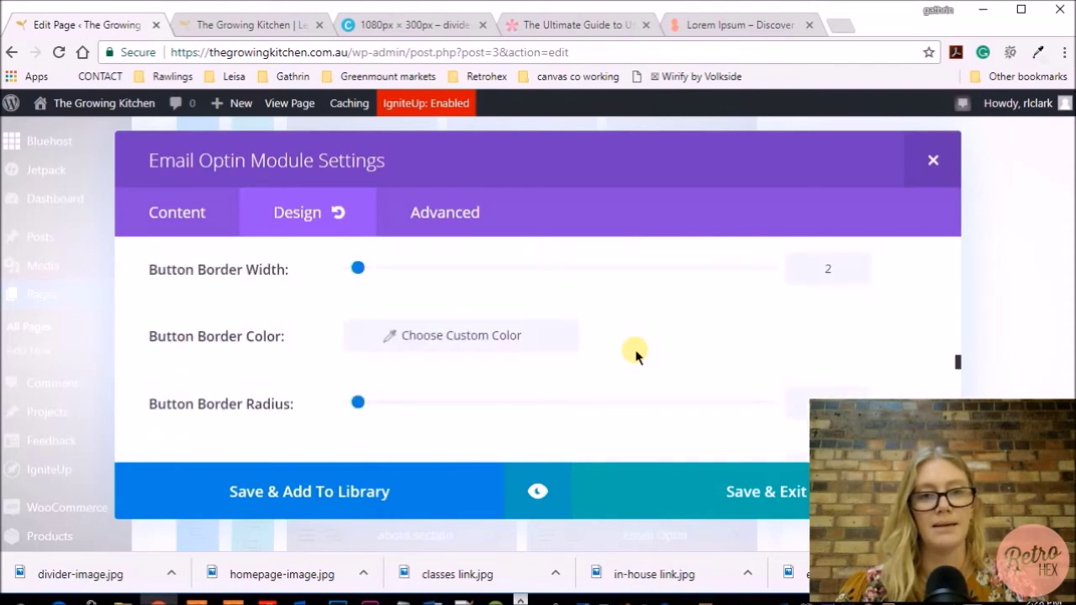
{"action": "left_click", "coordinate": [496, 337]}
{"action": "scroll", "coordinate": [555, 359], "scroll_direction": "down", "scroll_amount": 3}
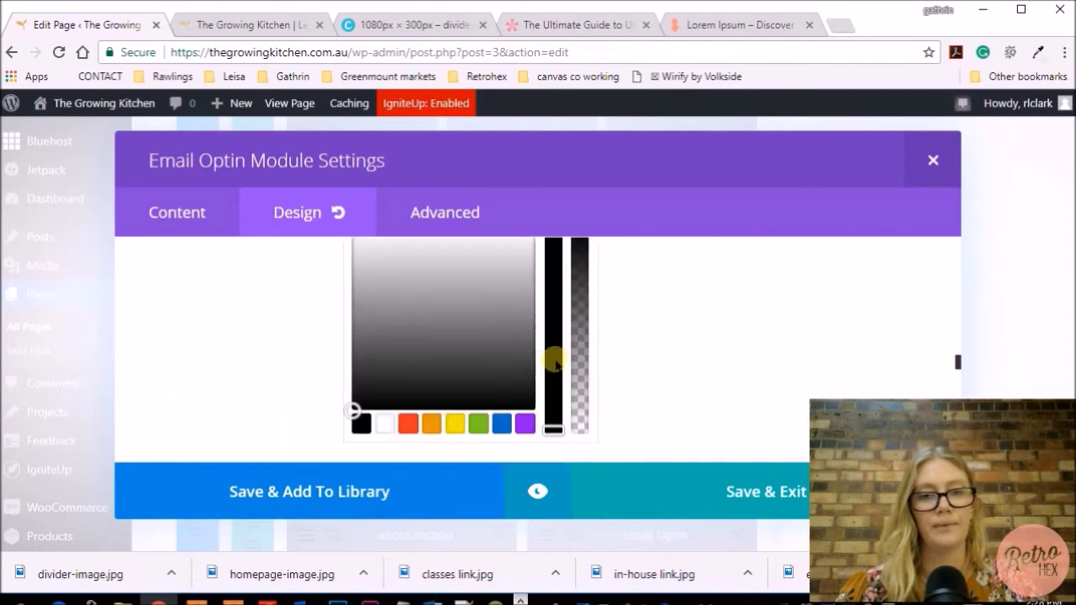
{"action": "left_click", "coordinate": [392, 423]}
{"action": "scroll", "coordinate": [606, 404], "scroll_direction": "up", "scroll_amount": 3}
{"action": "scroll", "coordinate": [631, 392], "scroll_direction": "up", "scroll_amount": 1}
{"action": "scroll", "coordinate": [630, 401], "scroll_direction": "down", "scroll_amount": 1}
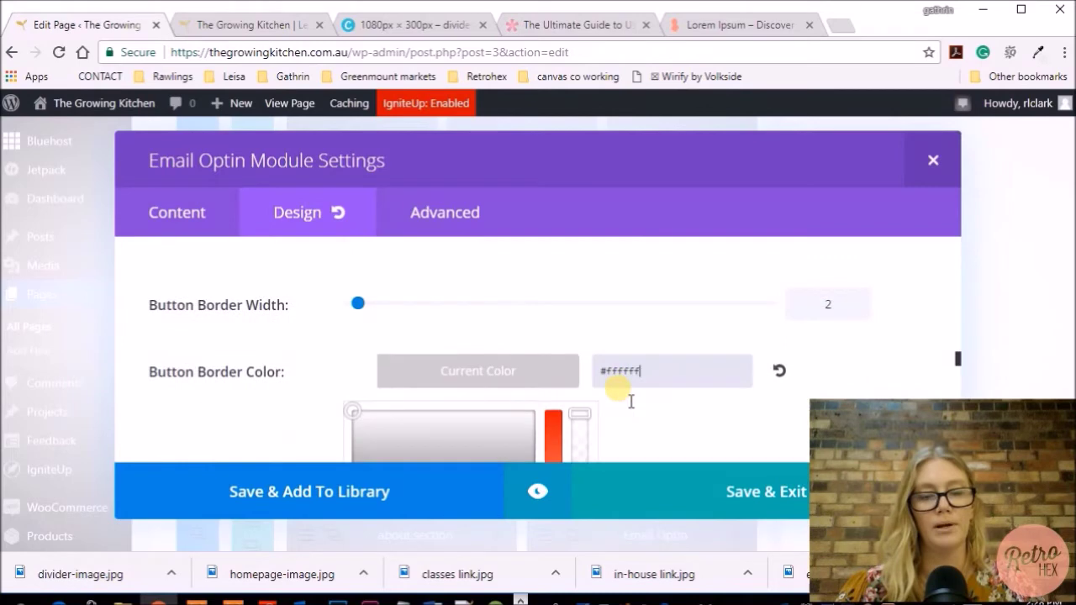
{"action": "left_click", "coordinate": [356, 307]}
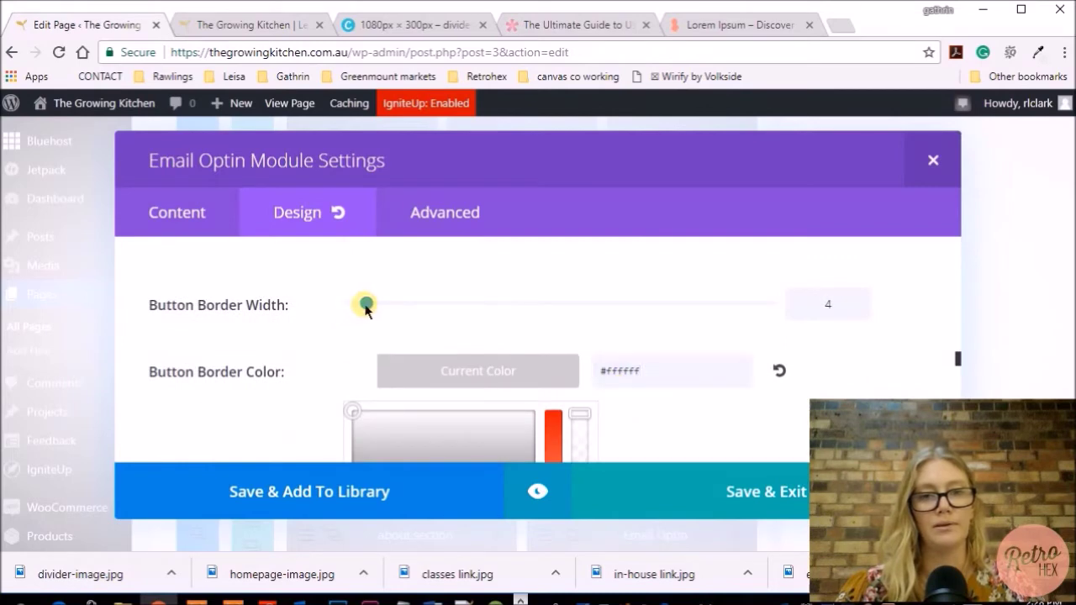
Preview the opt-in module with the white, width-4 button border
{"action": "scroll", "coordinate": [535, 318], "scroll_direction": "down", "scroll_amount": 1}
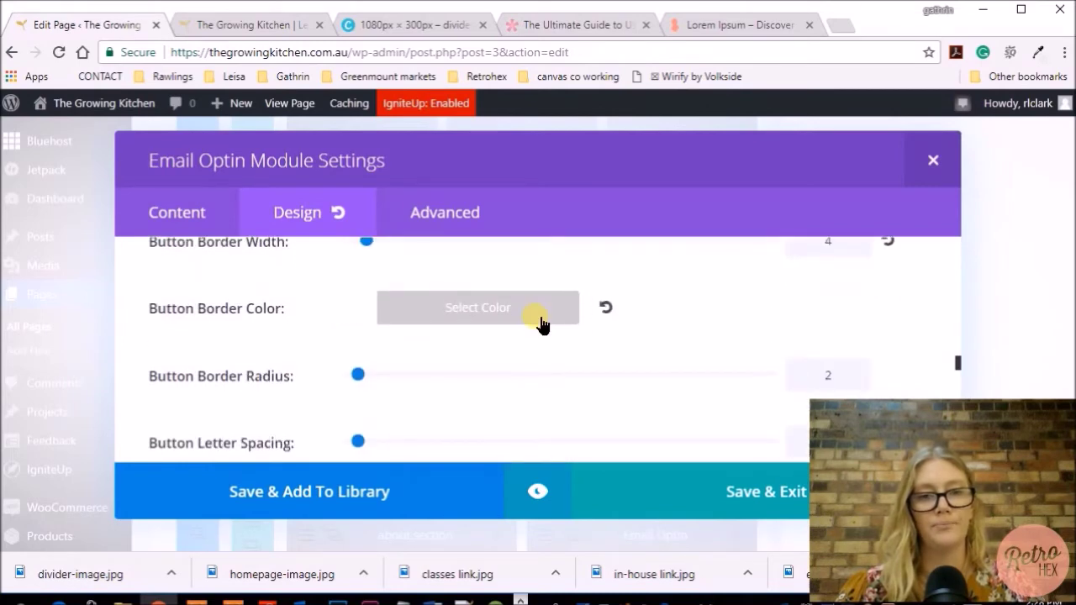
{"action": "scroll", "coordinate": [538, 318], "scroll_direction": "down", "scroll_amount": 1}
{"action": "left_click", "coordinate": [538, 491]}
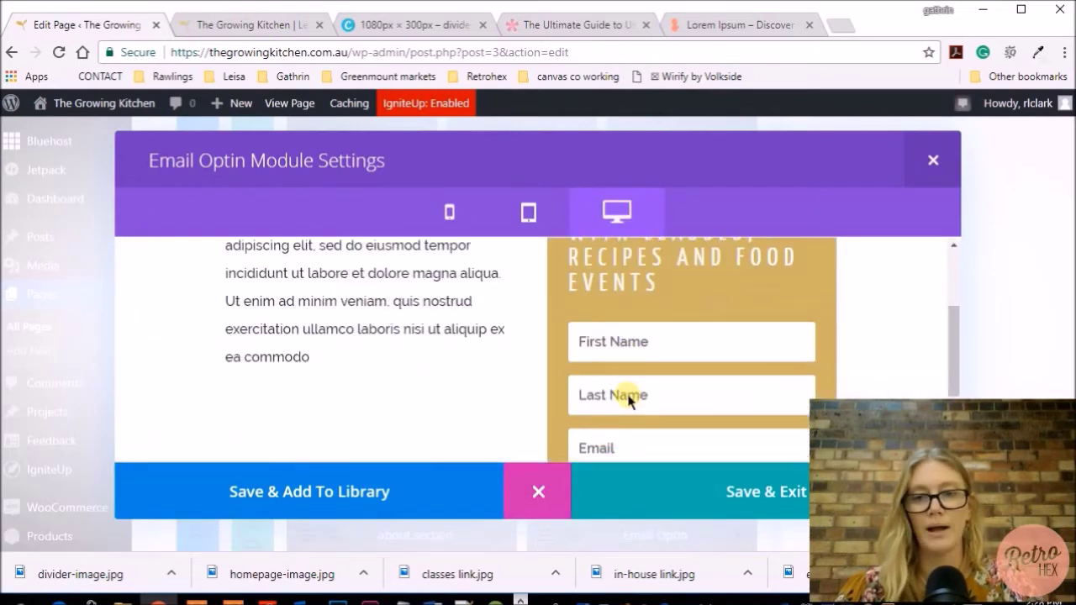
Review the white-bordered button, reduce its border width to 3, and return to Content settings
{"action": "scroll", "coordinate": [629, 397], "scroll_direction": "down", "scroll_amount": 2}
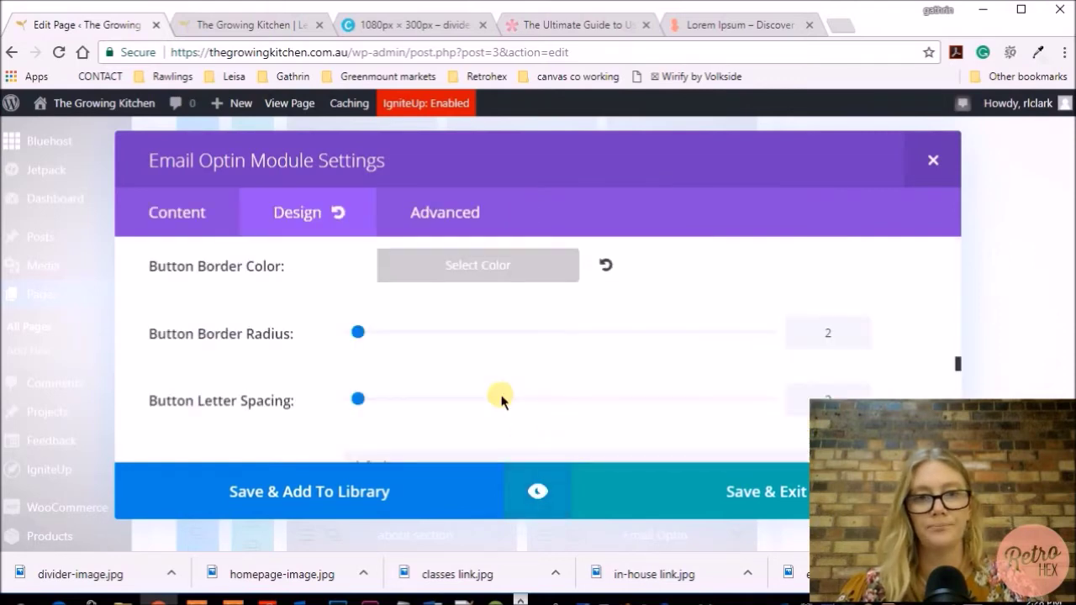
{"action": "scroll", "coordinate": [500, 401], "scroll_direction": "up", "scroll_amount": 1}
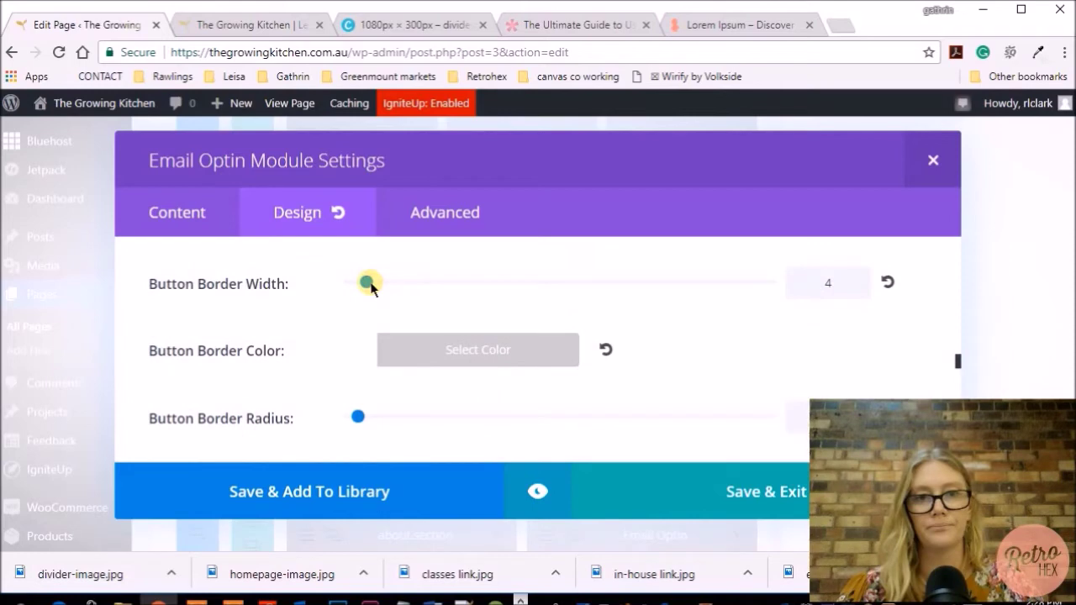
{"action": "left_click", "coordinate": [535, 498]}
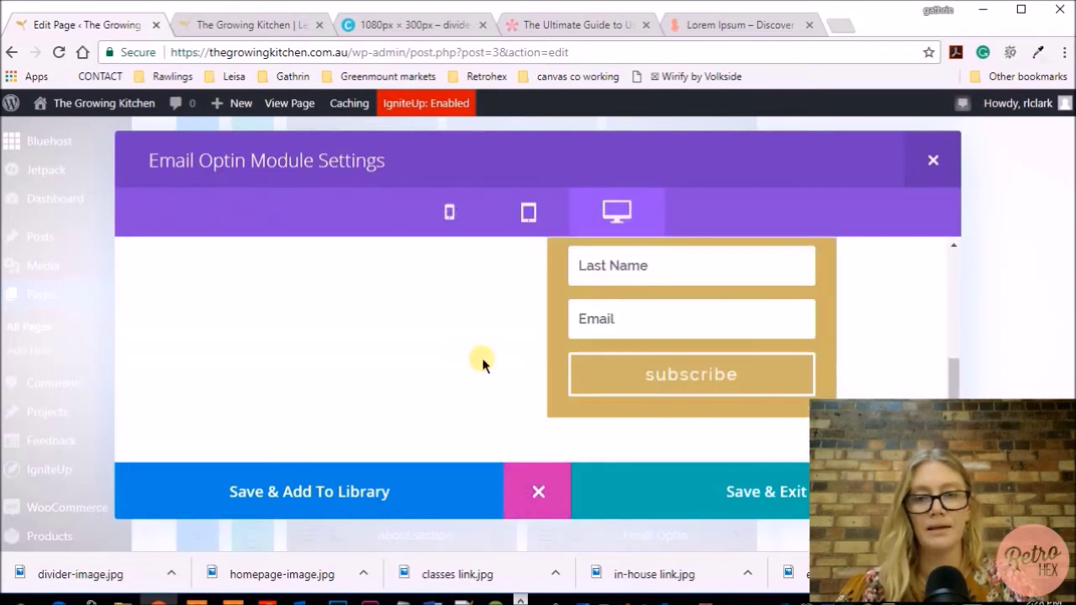
{"action": "scroll", "coordinate": [473, 384], "scroll_direction": "up", "scroll_amount": 3}
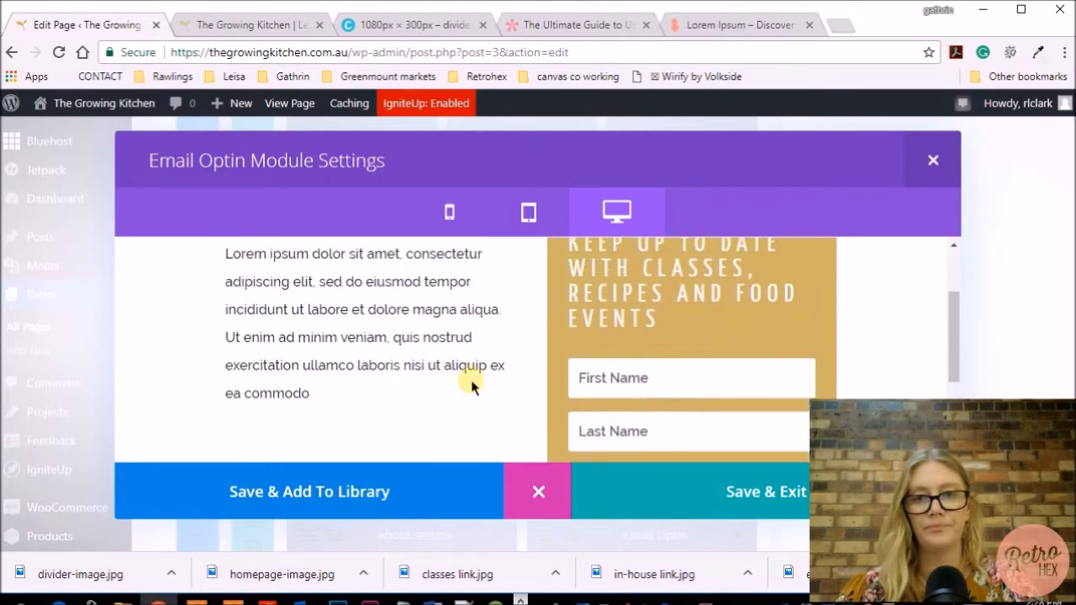
{"action": "scroll", "coordinate": [471, 385], "scroll_direction": "up", "scroll_amount": 1}
{"action": "left_click", "coordinate": [538, 492]}
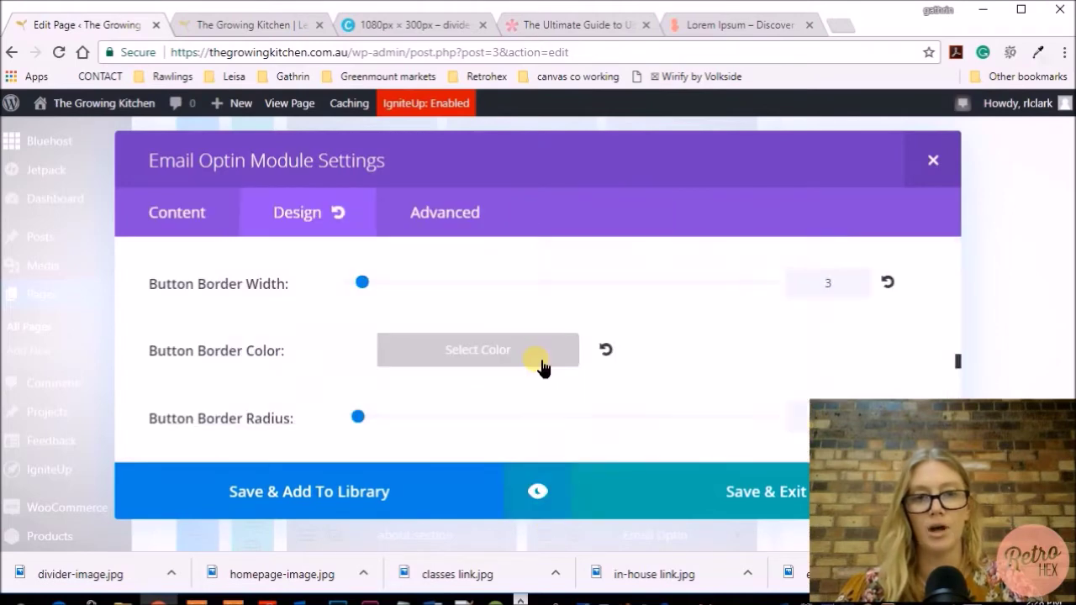
{"action": "left_click", "coordinate": [151, 213]}
Drag the opt-in Title Text Size slider from 26 down to about 21 and preview the form
{"action": "scroll", "coordinate": [404, 277], "scroll_direction": "down", "scroll_amount": 2}
{"action": "scroll", "coordinate": [396, 281], "scroll_direction": "down", "scroll_amount": 4}
{"action": "left_click", "coordinate": [296, 213]}
{"action": "scroll", "coordinate": [568, 357], "scroll_direction": "down", "scroll_amount": 2}
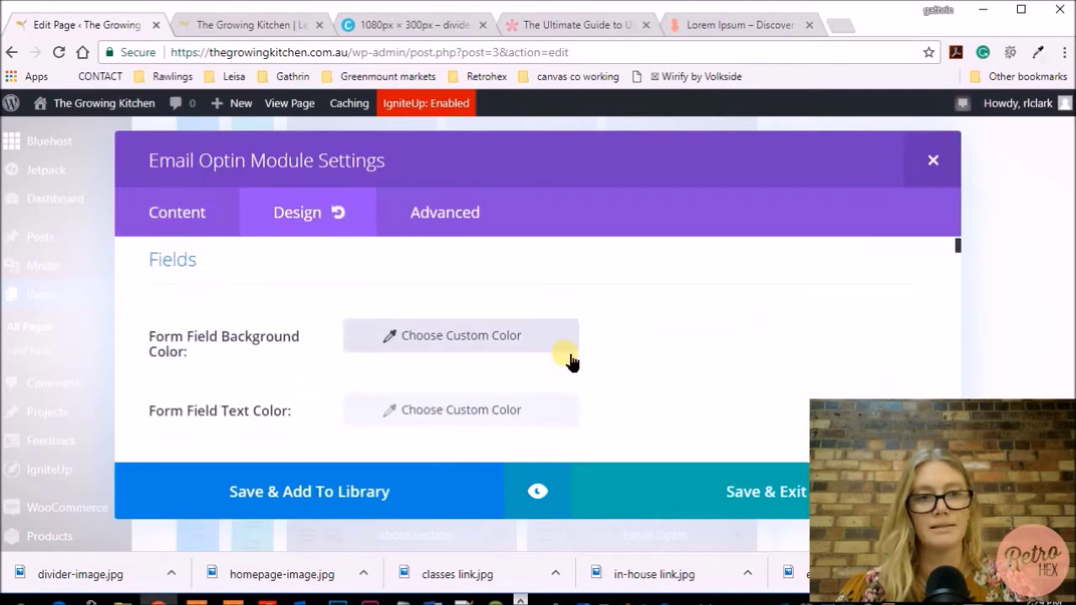
{"action": "scroll", "coordinate": [571, 357], "scroll_direction": "down", "scroll_amount": 3}
{"action": "scroll", "coordinate": [560, 350], "scroll_direction": "up", "scroll_amount": 3}
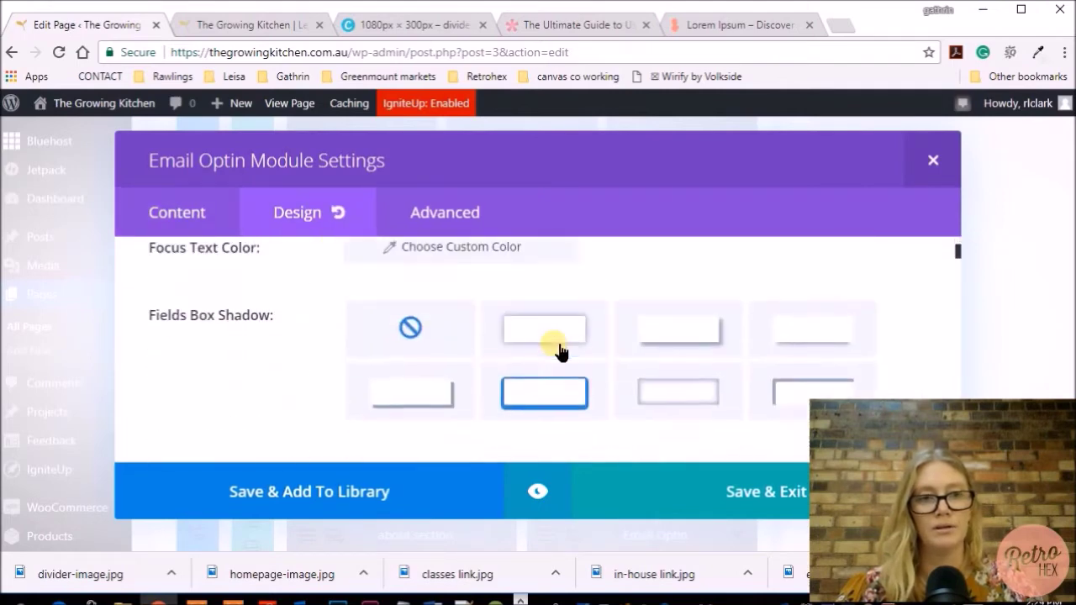
{"action": "scroll", "coordinate": [639, 344], "scroll_direction": "down", "scroll_amount": 5}
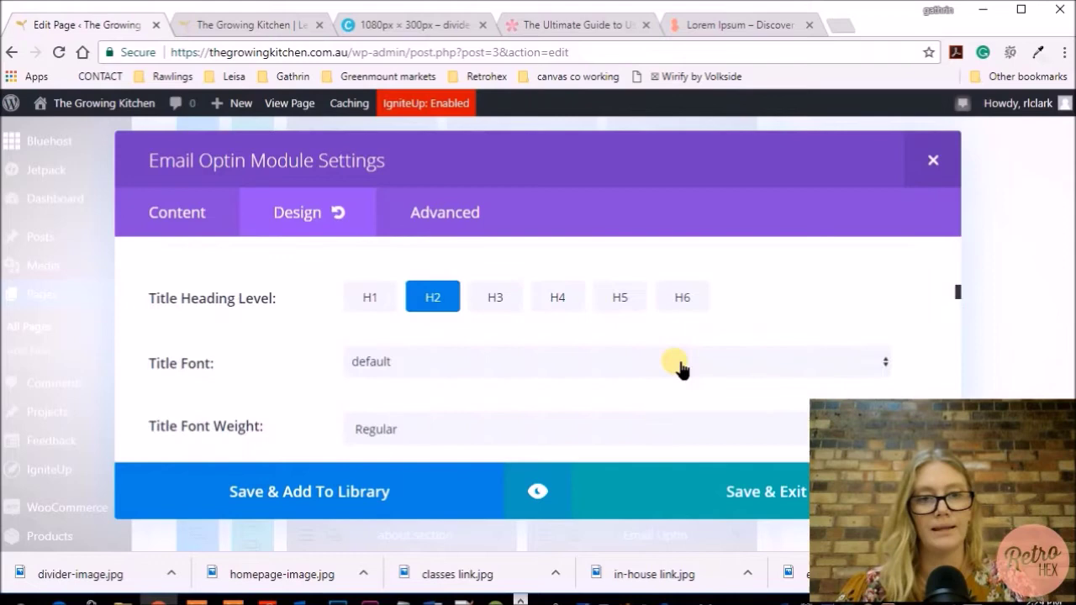
{"action": "scroll", "coordinate": [679, 365], "scroll_direction": "up", "scroll_amount": 1}
{"action": "scroll", "coordinate": [679, 366], "scroll_direction": "down", "scroll_amount": 2}
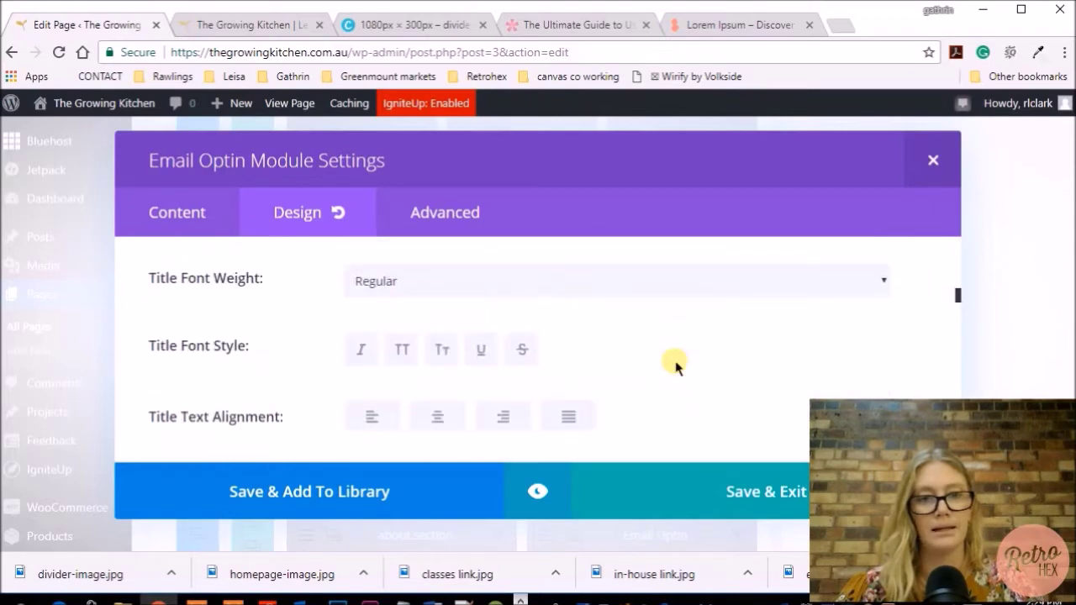
{"action": "scroll", "coordinate": [675, 366], "scroll_direction": "down", "scroll_amount": 2}
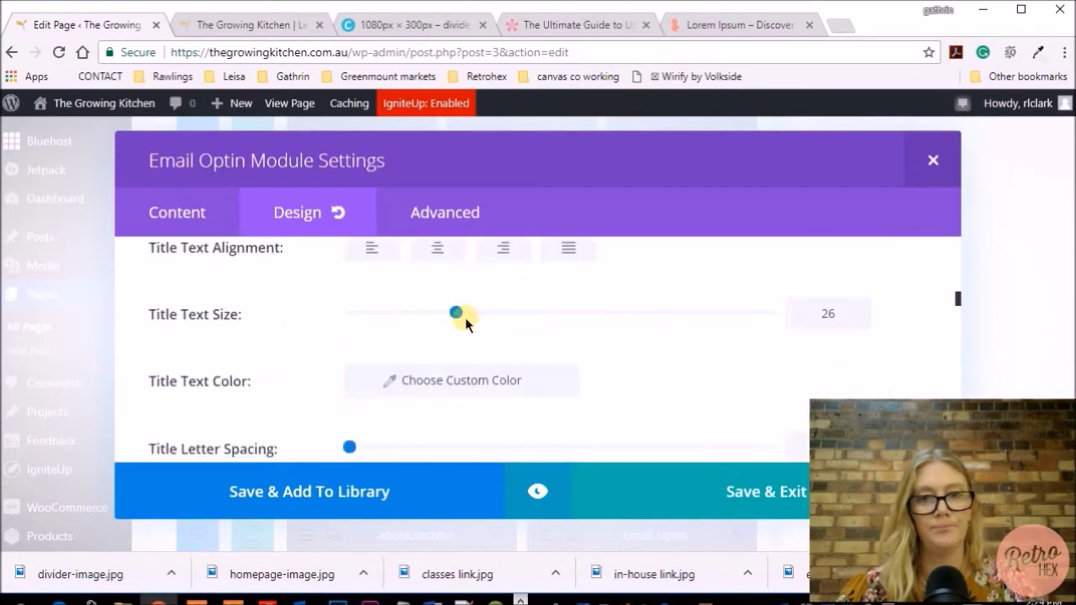
{"action": "left_click_drag", "start_coordinate": [458, 318], "coordinate": [423, 318]}
{"action": "left_click", "coordinate": [538, 492]}
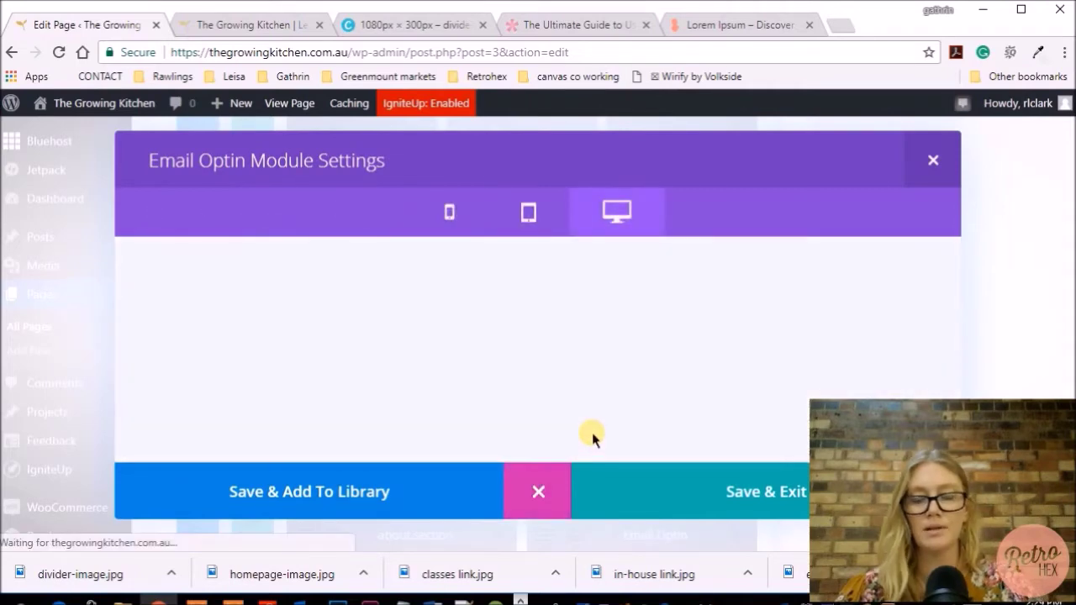
Check the smaller gold opt-in title beside the About text, then close the preview
{"action": "scroll", "coordinate": [857, 348], "scroll_direction": "down", "scroll_amount": 1}
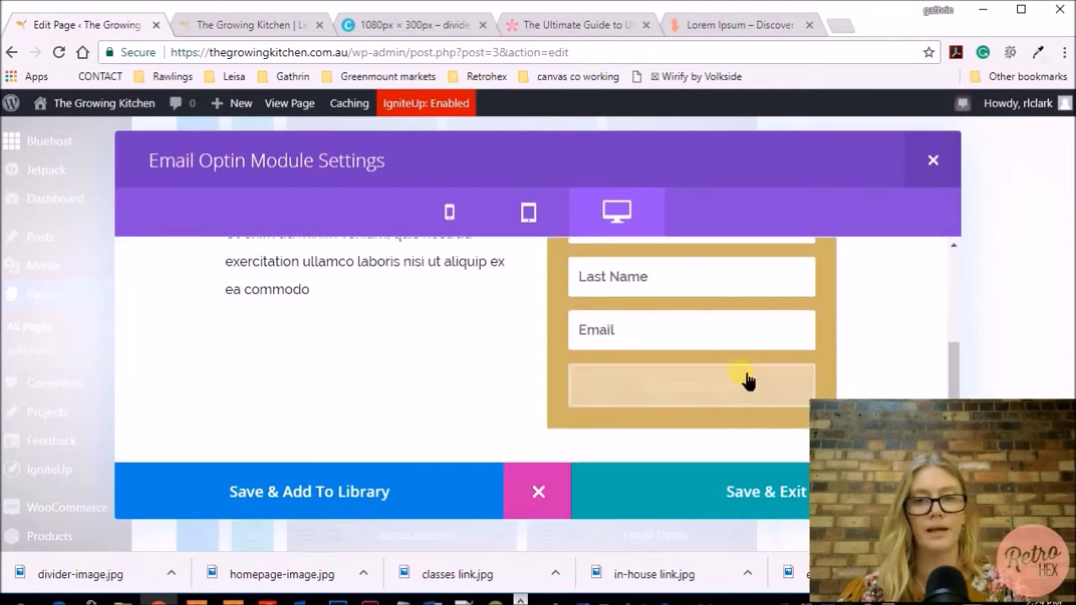
{"action": "scroll", "coordinate": [903, 336], "scroll_direction": "up", "scroll_amount": 3}
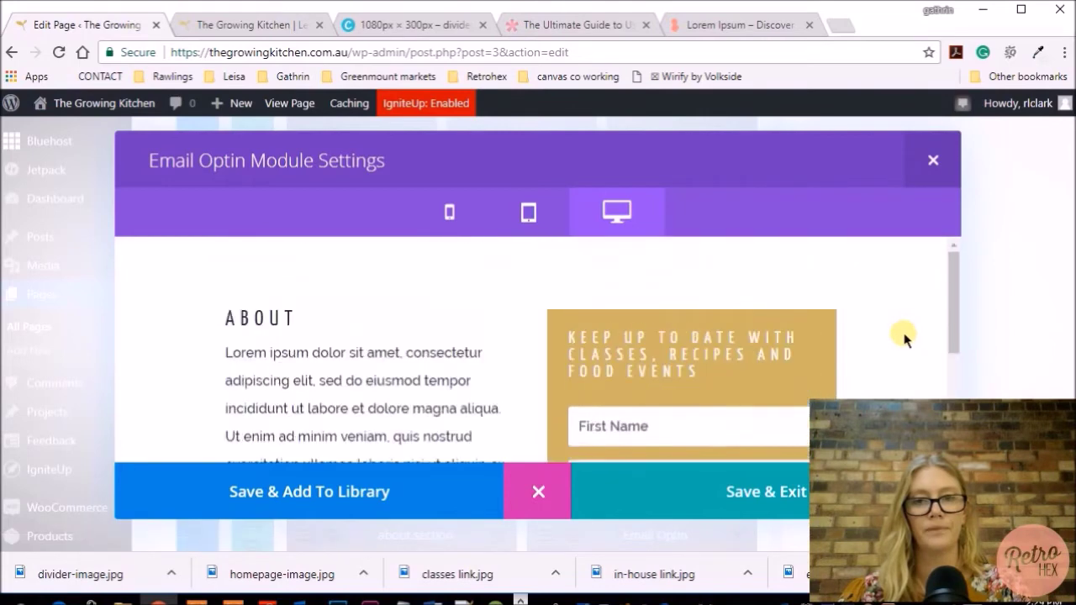
{"action": "left_click", "coordinate": [538, 492]}
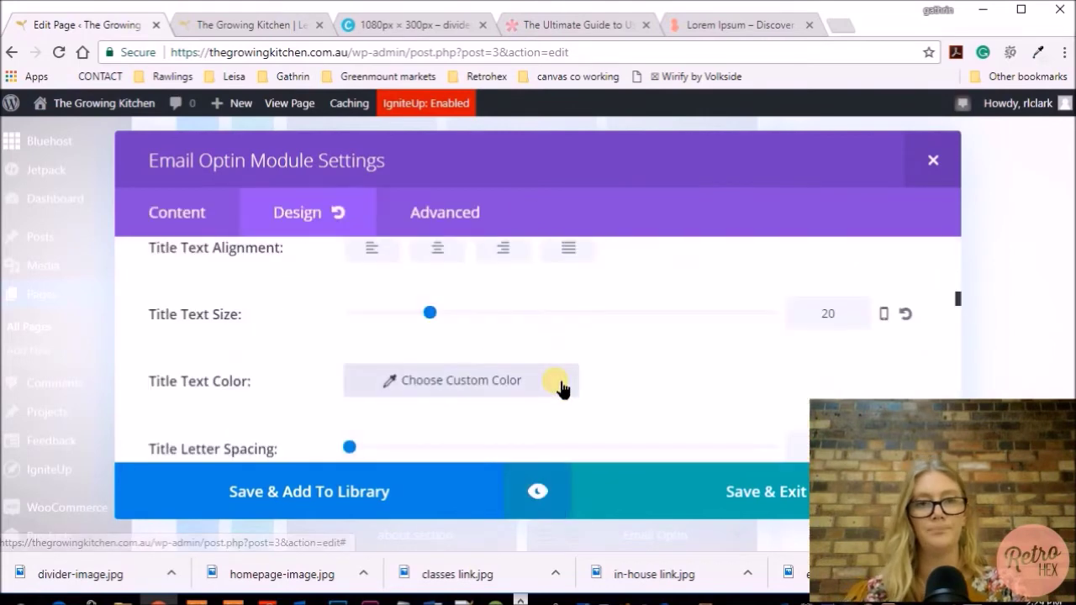
Scroll the module's Content settings down to the Background colour section
{"action": "left_click", "coordinate": [164, 212]}
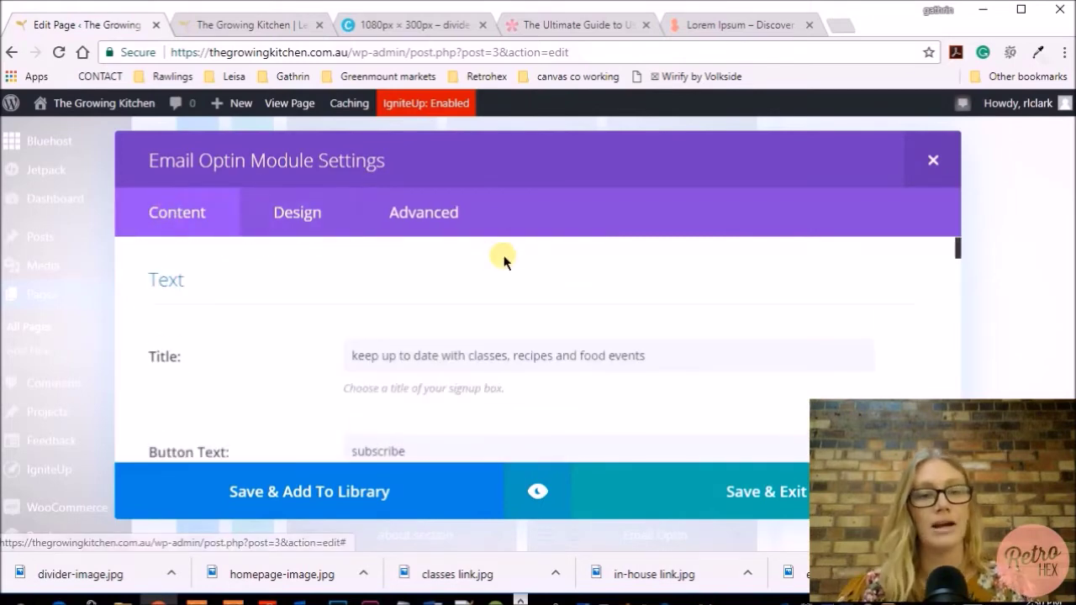
{"action": "scroll", "coordinate": [649, 319], "scroll_direction": "down", "scroll_amount": 2}
{"action": "scroll", "coordinate": [409, 373], "scroll_direction": "up", "scroll_amount": 2}
{"action": "scroll", "coordinate": [456, 355], "scroll_direction": "down", "scroll_amount": 3}
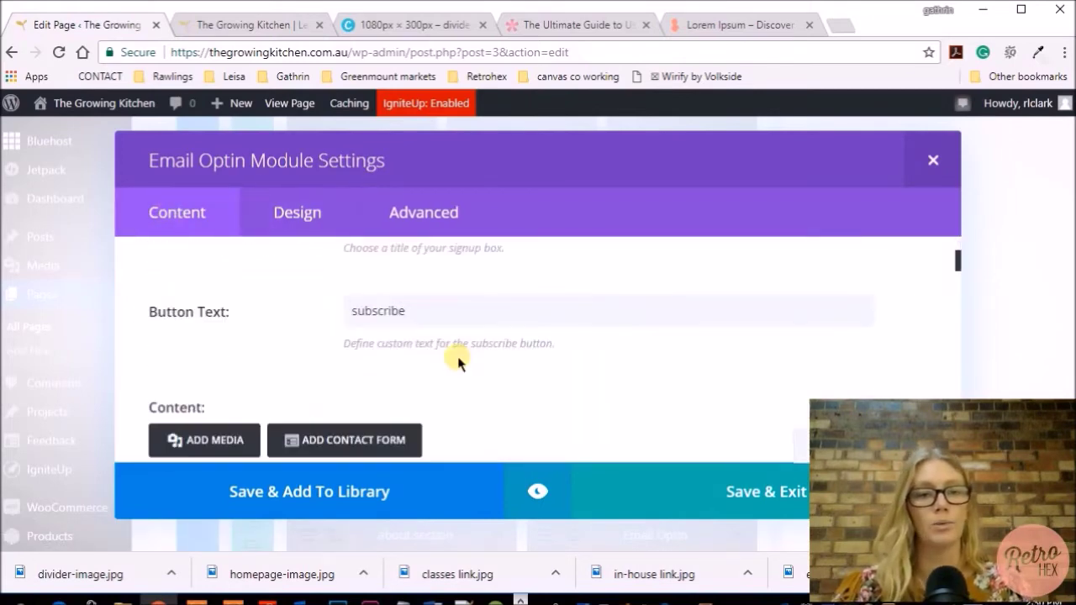
{"action": "scroll", "coordinate": [504, 302], "scroll_direction": "down", "scroll_amount": 10}
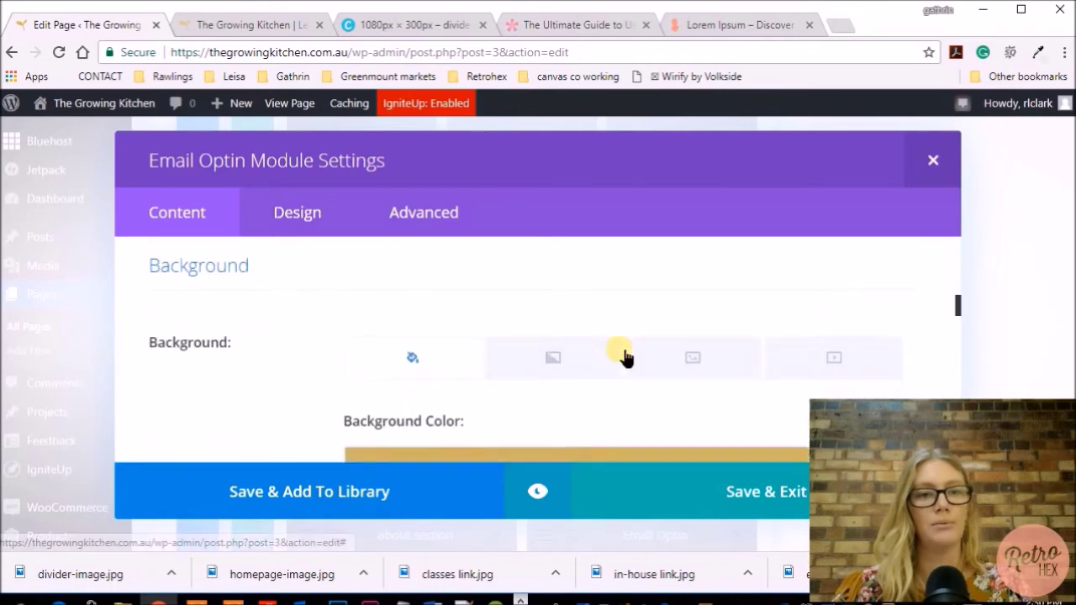
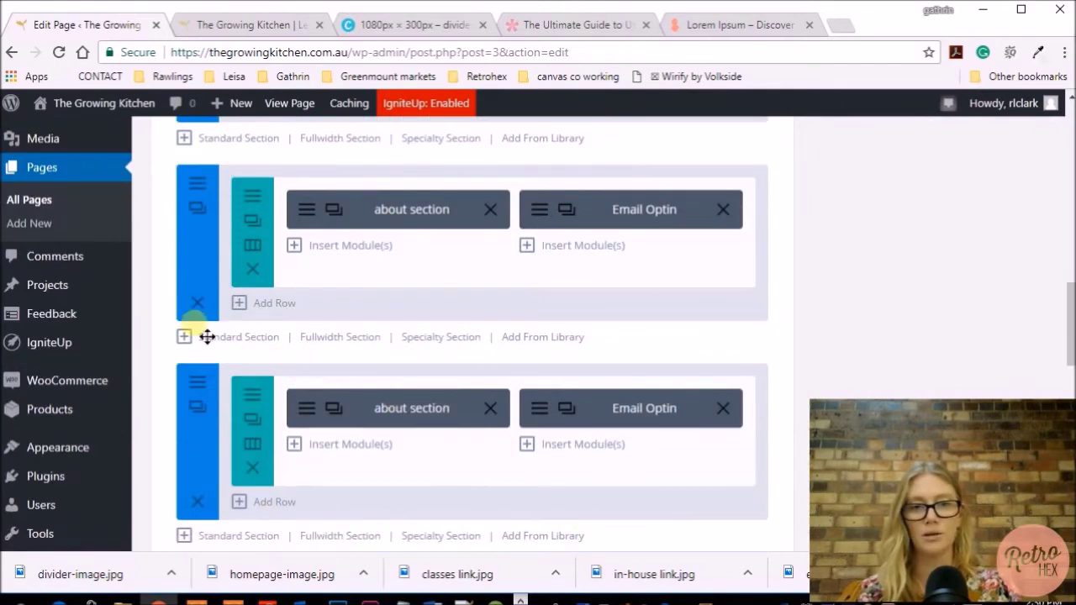
Delete the duplicate about/Email Optin section and update the Home page
{"action": "left_click", "coordinate": [197, 302]}
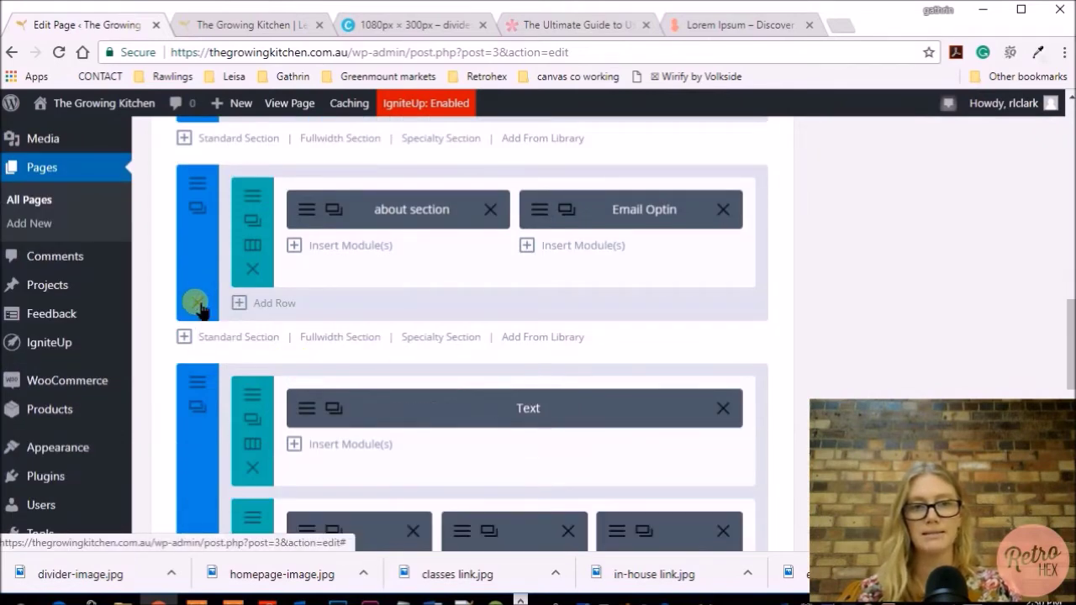
{"action": "scroll", "coordinate": [697, 316], "scroll_direction": "up", "scroll_amount": 10}
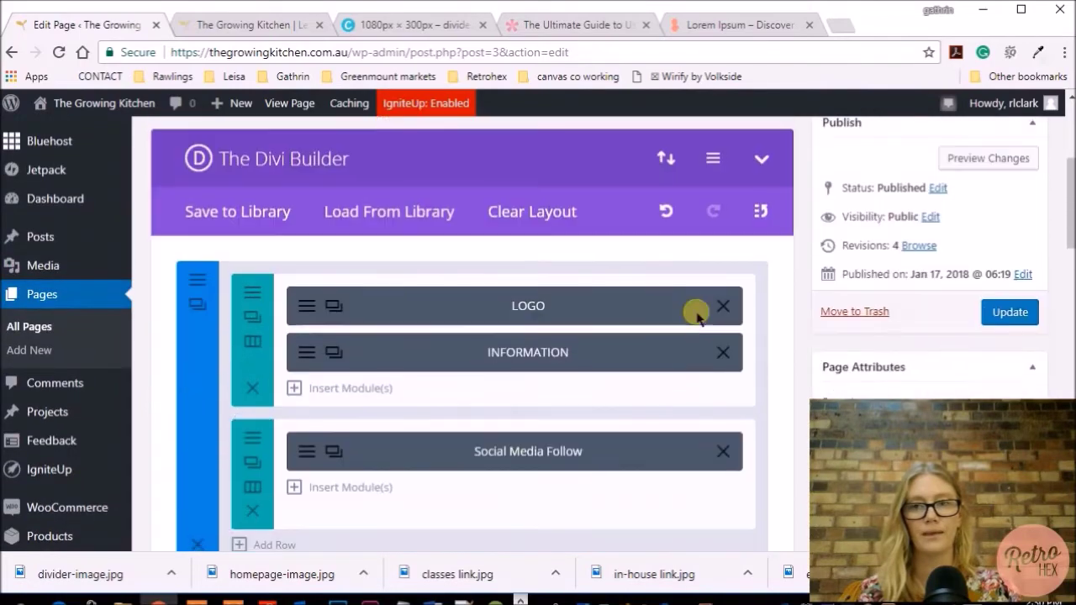
{"action": "left_click", "coordinate": [1011, 316]}
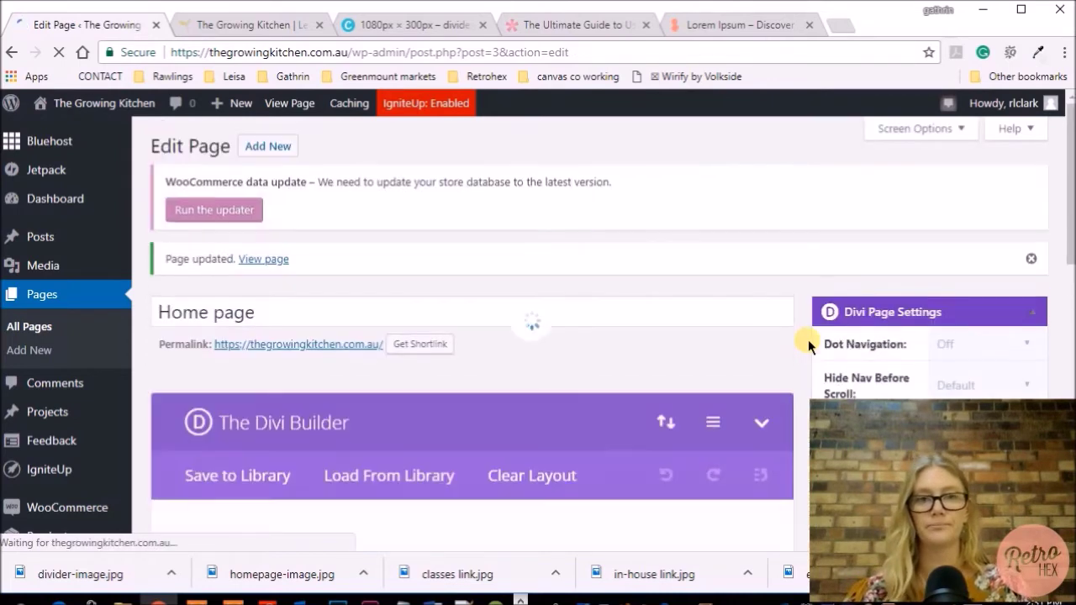
{"action": "scroll", "coordinate": [714, 348], "scroll_direction": "down", "scroll_amount": 3}
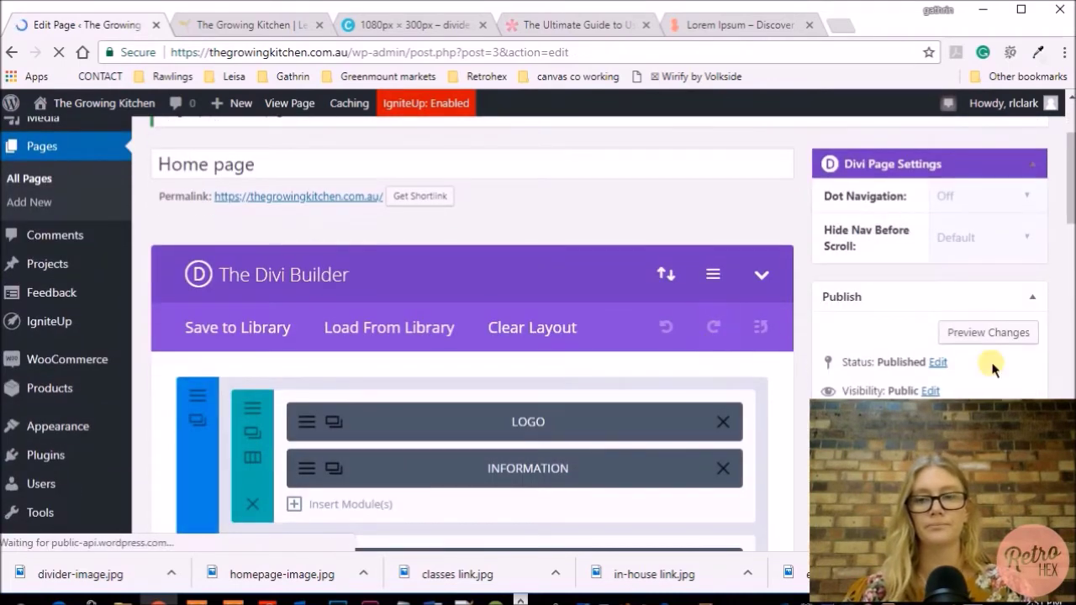
{"action": "left_click", "coordinate": [988, 332]}
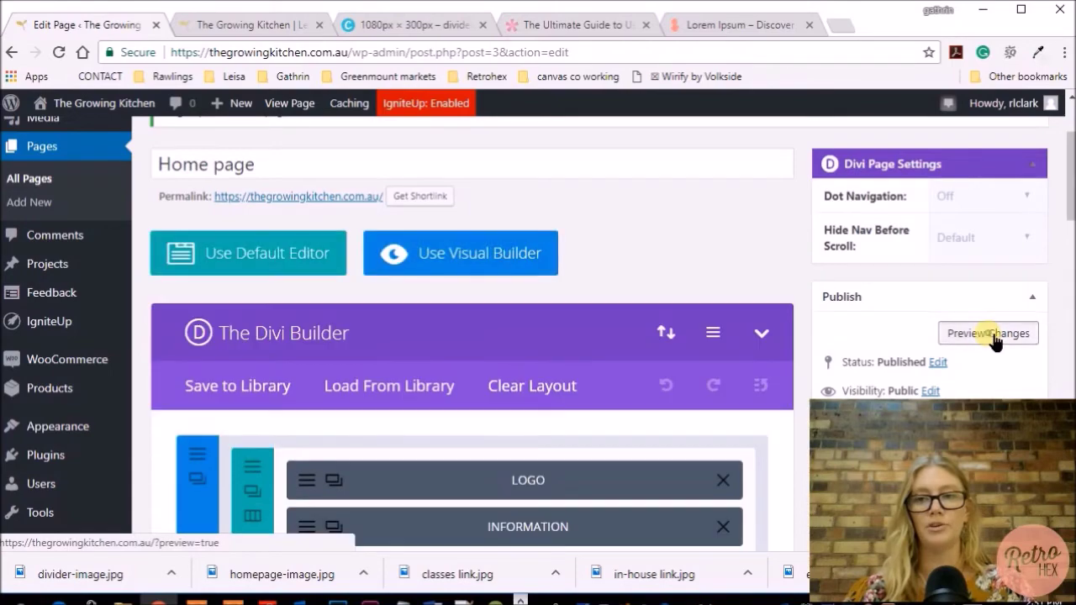
{"action": "scroll", "coordinate": [710, 344], "scroll_direction": "down", "scroll_amount": 3}
{"action": "scroll", "coordinate": [710, 344], "scroll_direction": "down", "scroll_amount": 3}
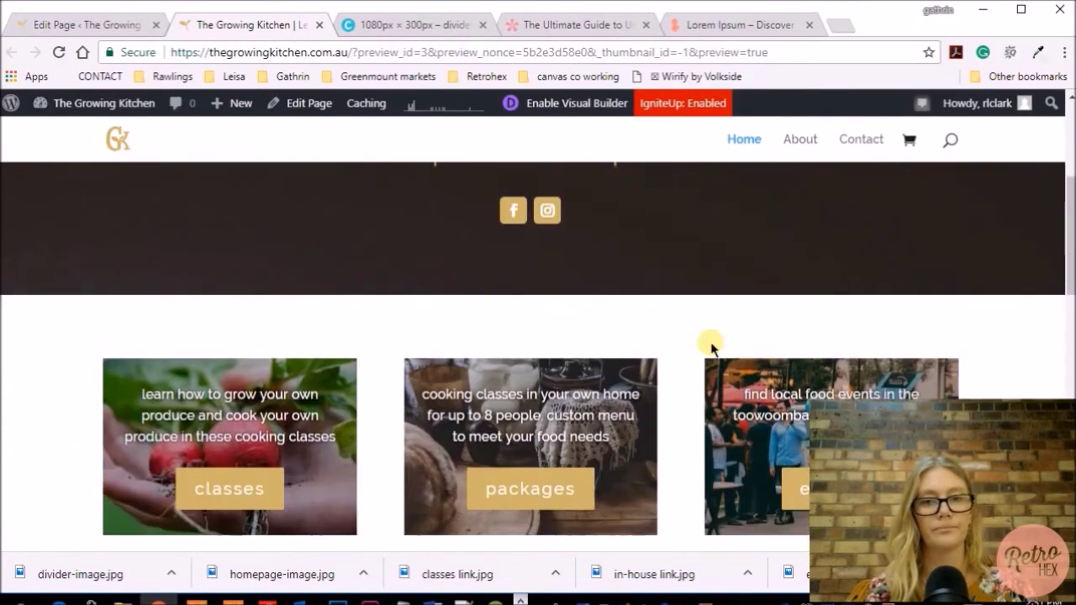
{"action": "scroll", "coordinate": [711, 347], "scroll_direction": "down", "scroll_amount": 3}
{"action": "scroll", "coordinate": [710, 347], "scroll_direction": "down", "scroll_amount": 3}
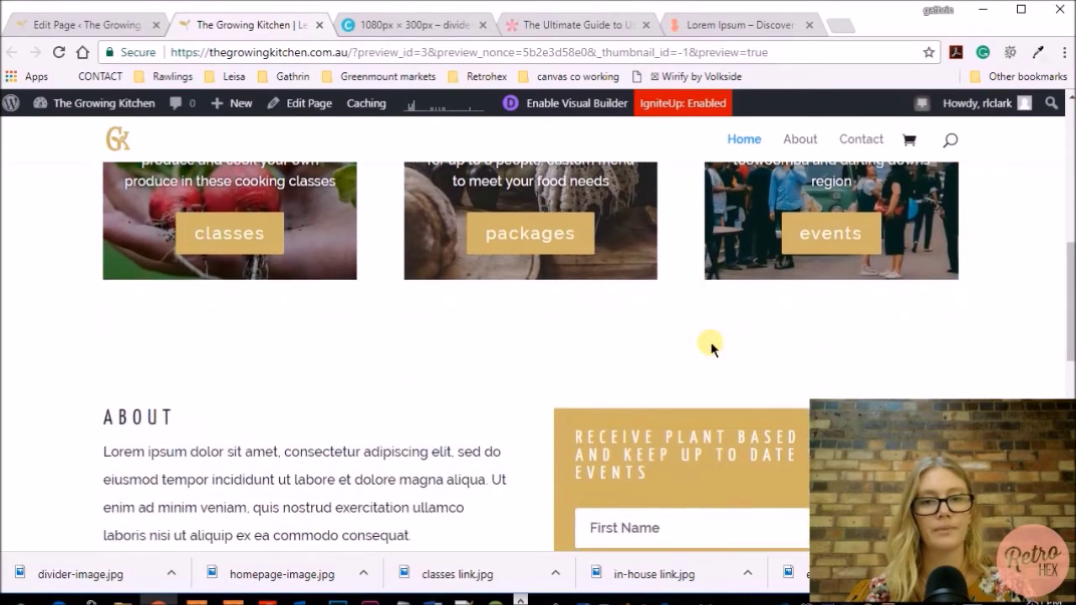
{"action": "scroll", "coordinate": [722, 355], "scroll_direction": "down", "scroll_amount": 2}
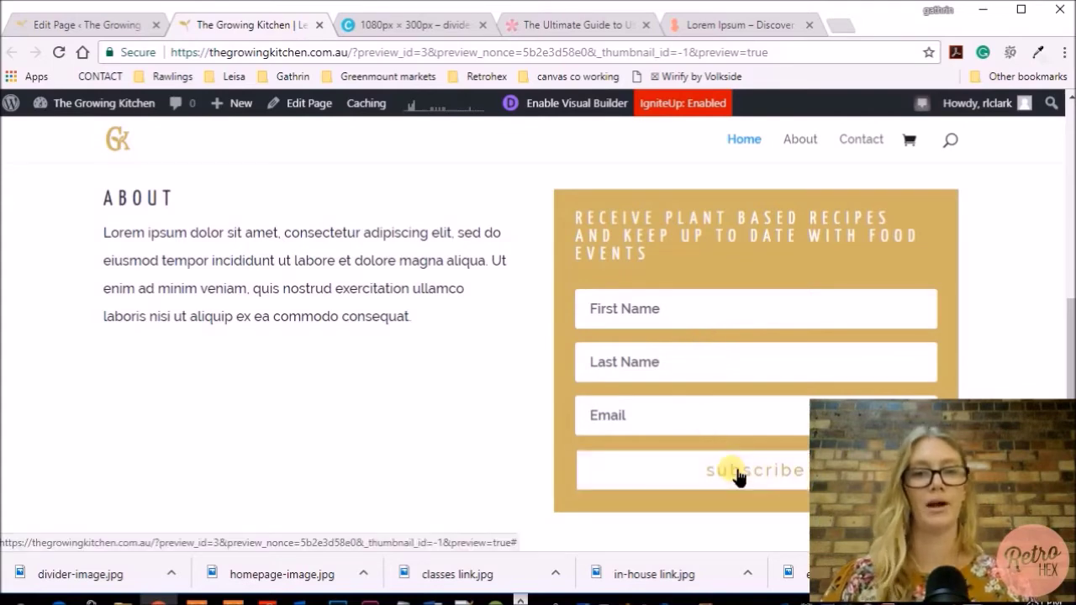
{"action": "scroll", "coordinate": [429, 439], "scroll_direction": "down", "scroll_amount": 3}
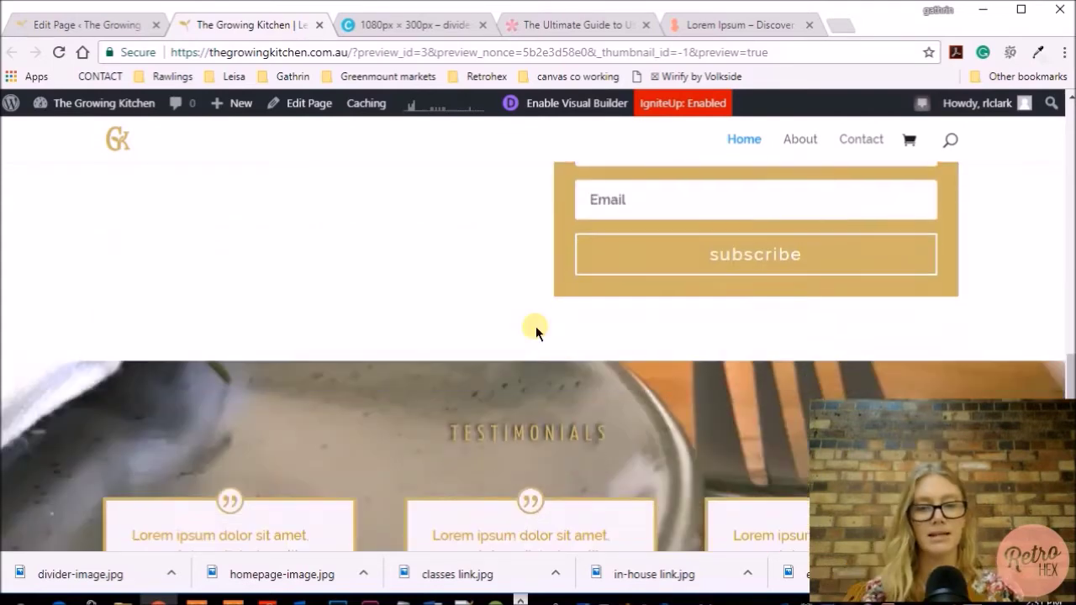
{"action": "scroll", "coordinate": [535, 331], "scroll_direction": "down", "scroll_amount": 3}
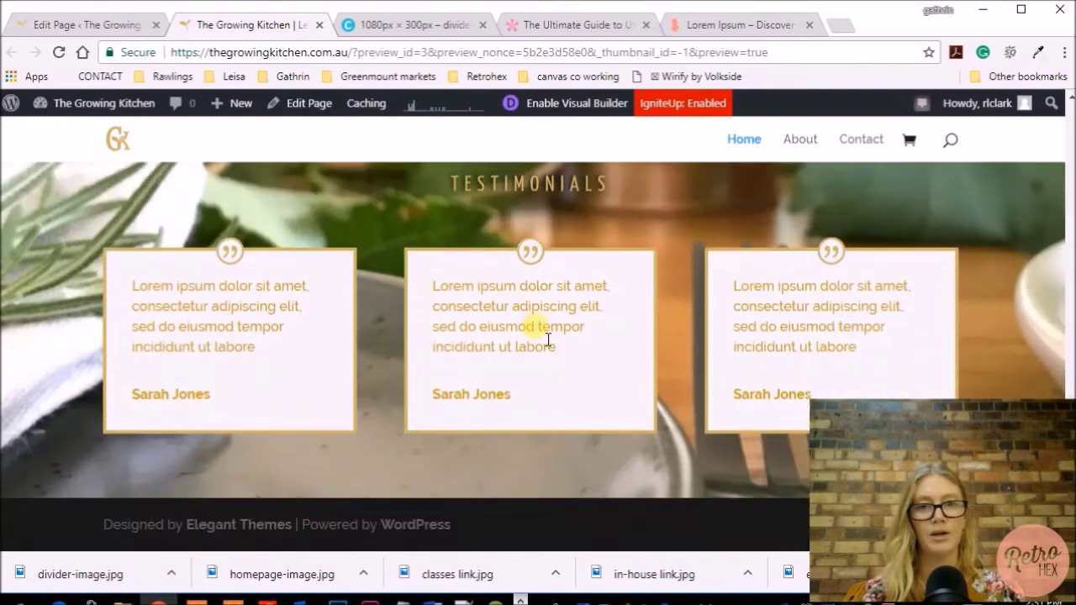
{"action": "scroll", "coordinate": [535, 331], "scroll_direction": "up", "scroll_amount": 1}
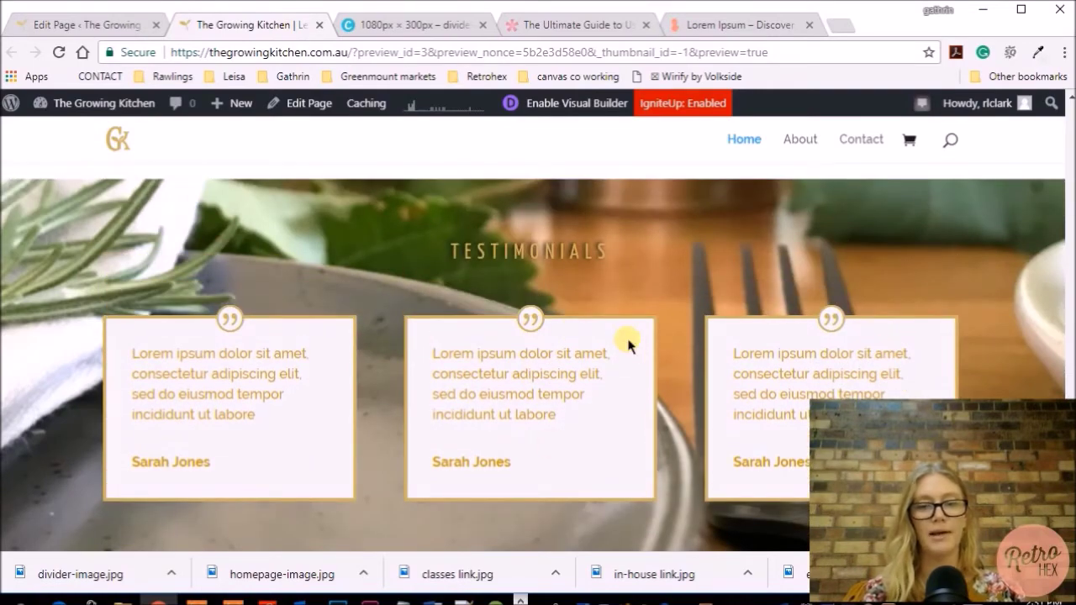
{"action": "scroll", "coordinate": [710, 330], "scroll_direction": "up", "scroll_amount": 5}
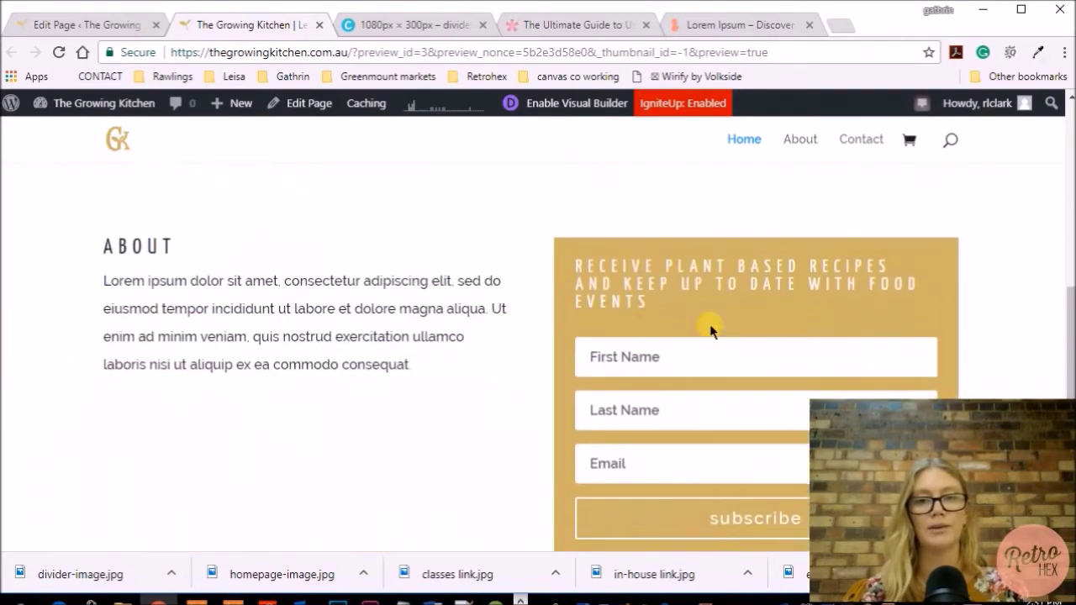
{"action": "scroll", "coordinate": [722, 337], "scroll_direction": "up", "scroll_amount": 1}
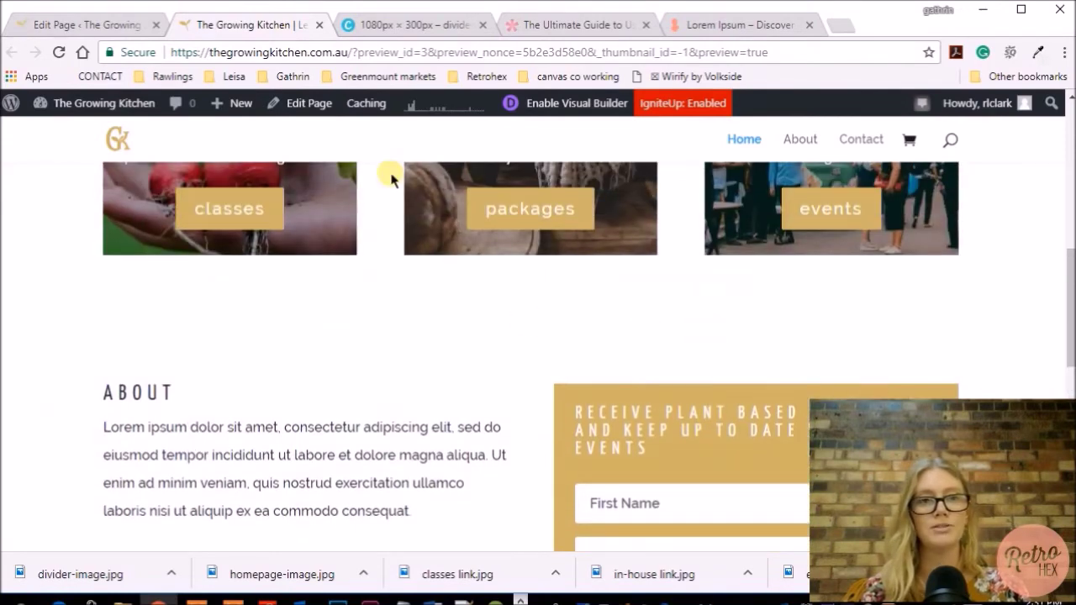
{"action": "left_click", "coordinate": [40, 32]}
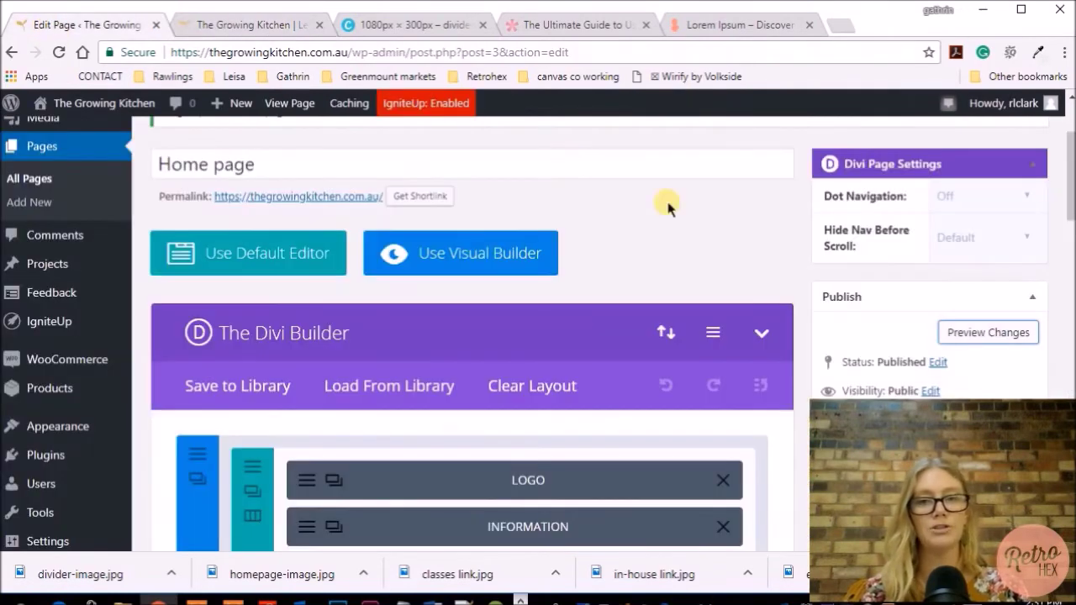
Insert a standard section with one full-width column above the testimonials, ready for modules
{"action": "scroll", "coordinate": [669, 210], "scroll_direction": "down", "scroll_amount": 4}
{"action": "scroll", "coordinate": [706, 284], "scroll_direction": "down", "scroll_amount": 6}
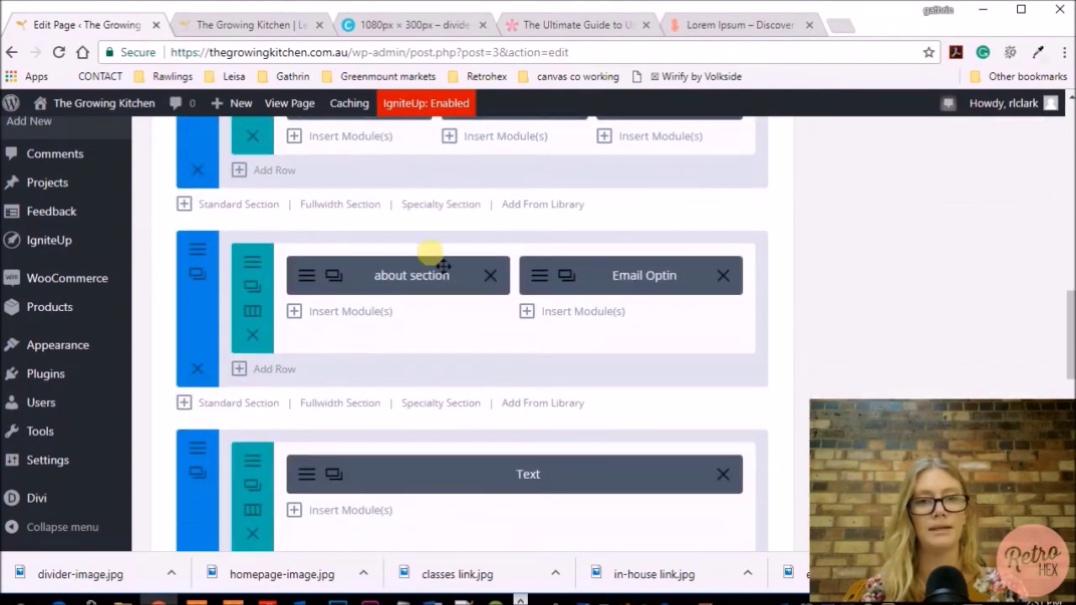
{"action": "scroll", "coordinate": [726, 392], "scroll_direction": "down", "scroll_amount": 3}
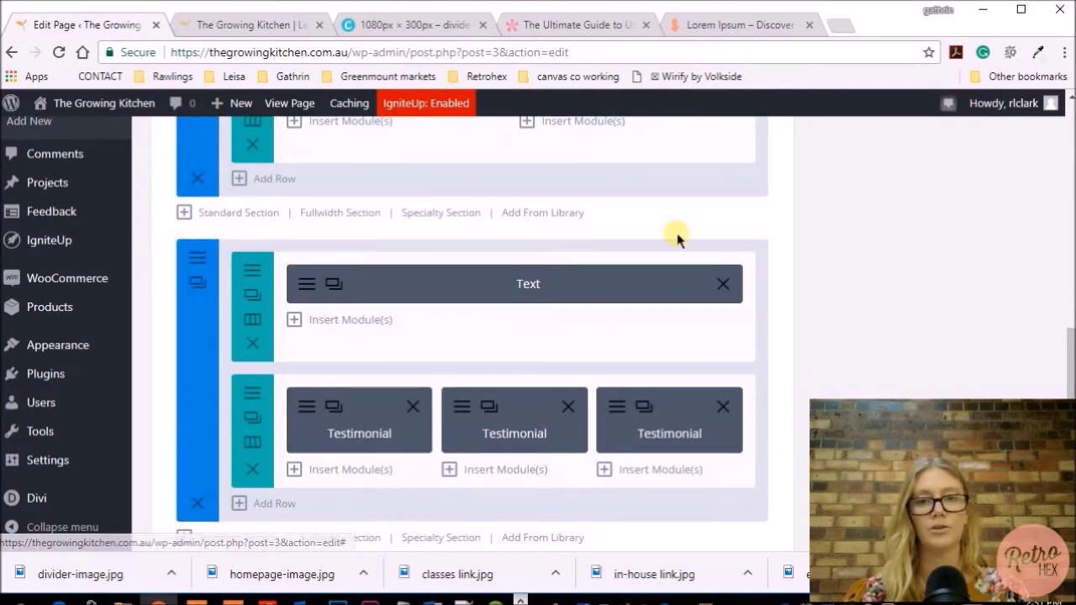
{"action": "left_click", "coordinate": [235, 215]}
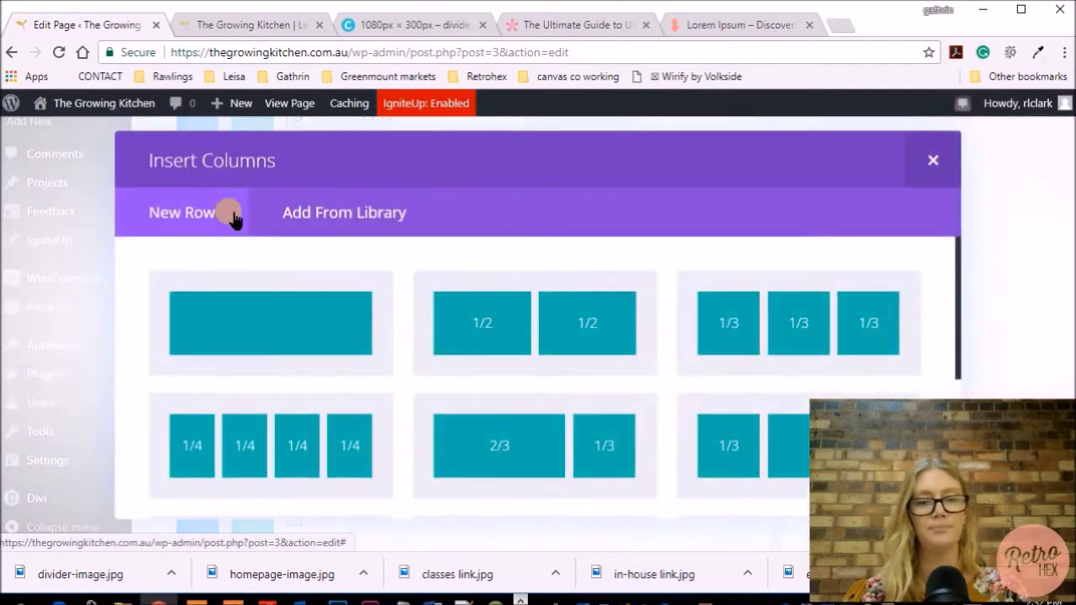
{"action": "left_click", "coordinate": [272, 336]}
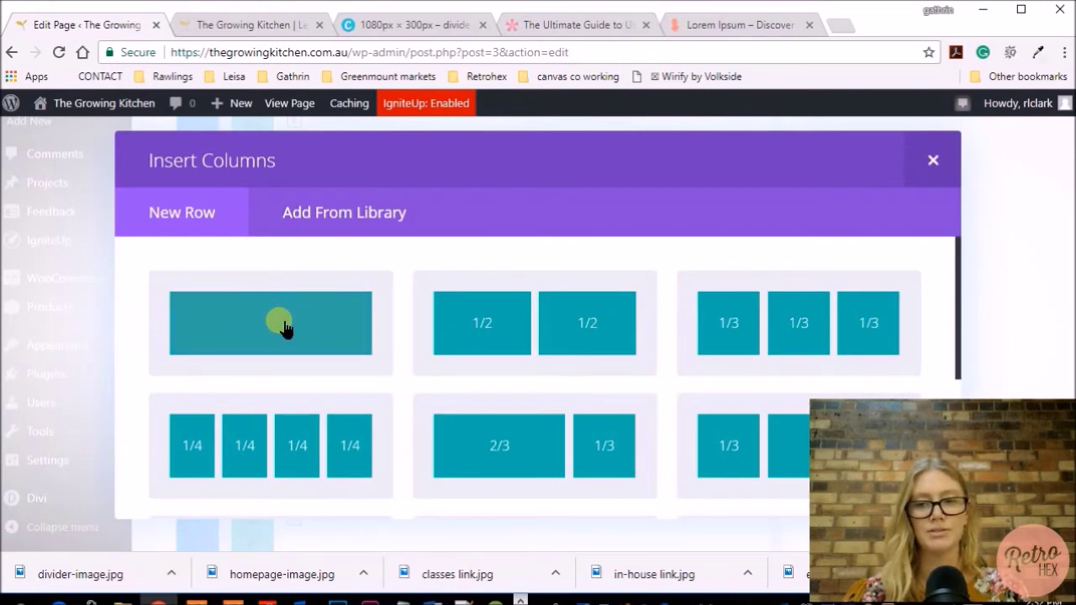
{"action": "left_click", "coordinate": [283, 324]}
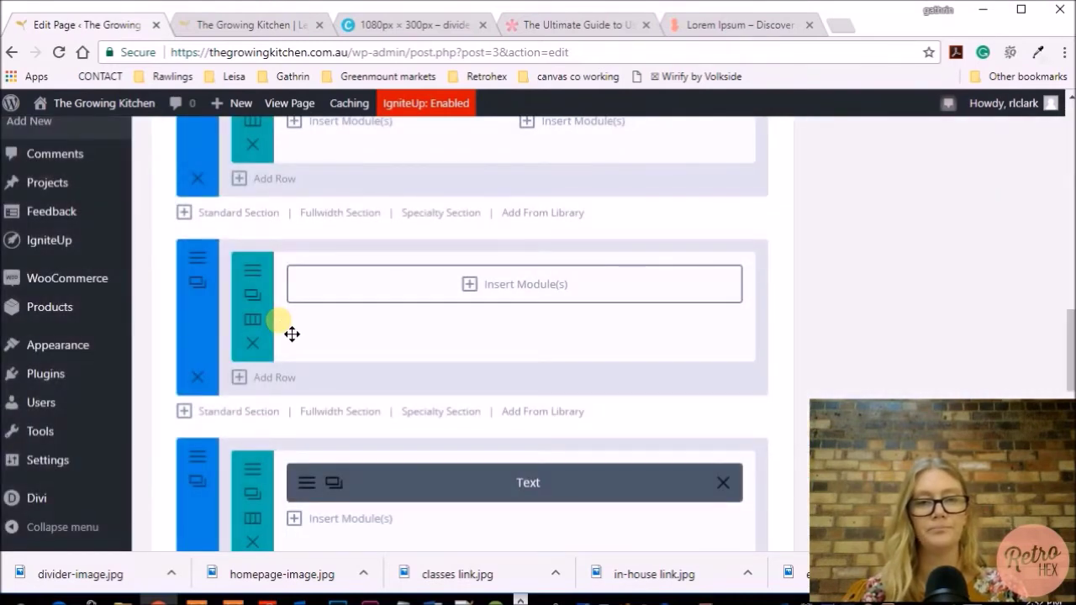
{"action": "left_click", "coordinate": [504, 286]}
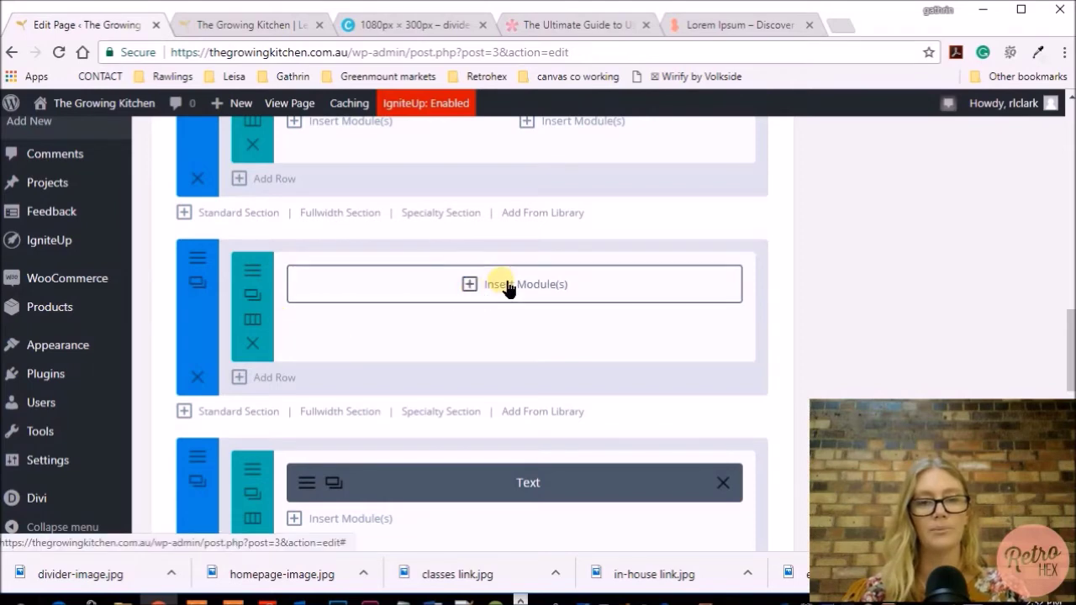
{"action": "scroll", "coordinate": [509, 288], "scroll_direction": "down", "scroll_amount": 2}
{"action": "scroll", "coordinate": [504, 284], "scroll_direction": "down", "scroll_amount": 6}
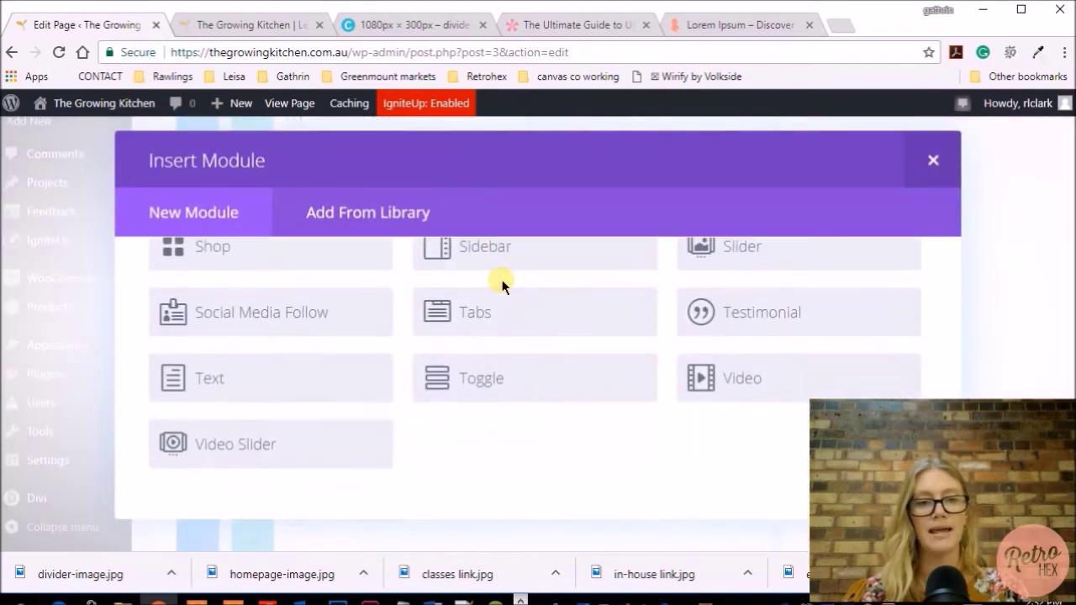
Add a Text module reading 'testimonial' formatted as Heading 2 and preview it
{"action": "left_click", "coordinate": [424, 377]}
{"action": "scroll", "coordinate": [318, 370], "scroll_direction": "down", "scroll_amount": 3}
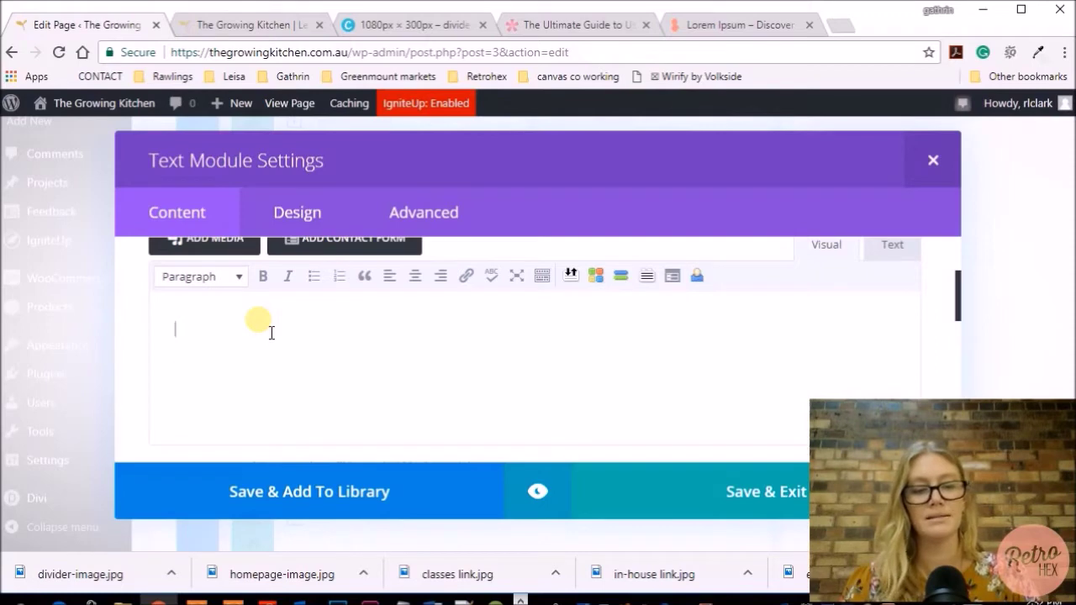
{"action": "type", "text": "testimonial"}
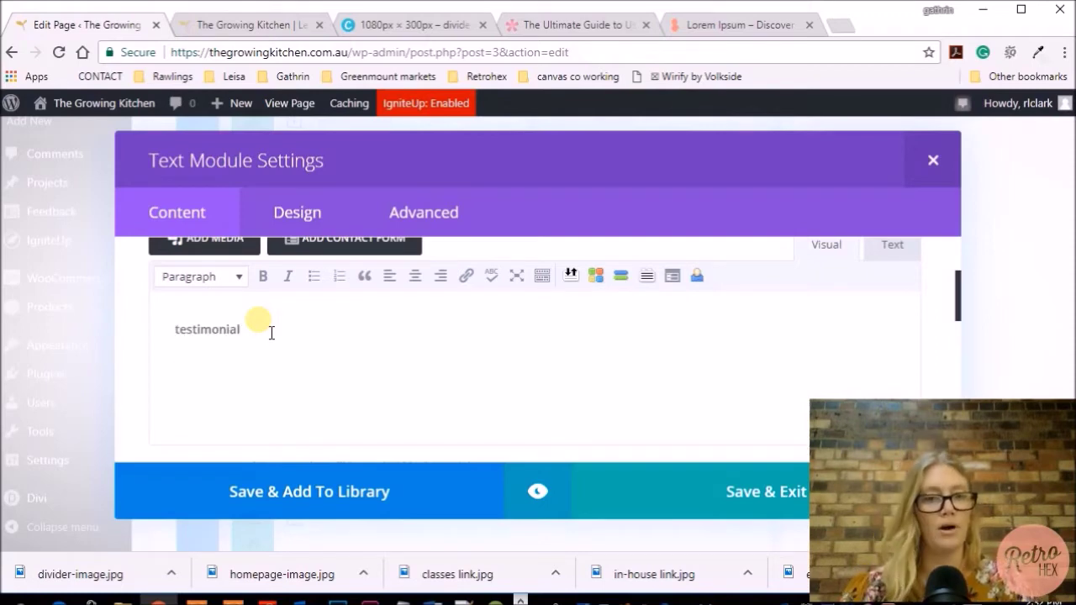
{"action": "left_click_drag", "start_coordinate": [252, 328], "coordinate": [176, 332]}
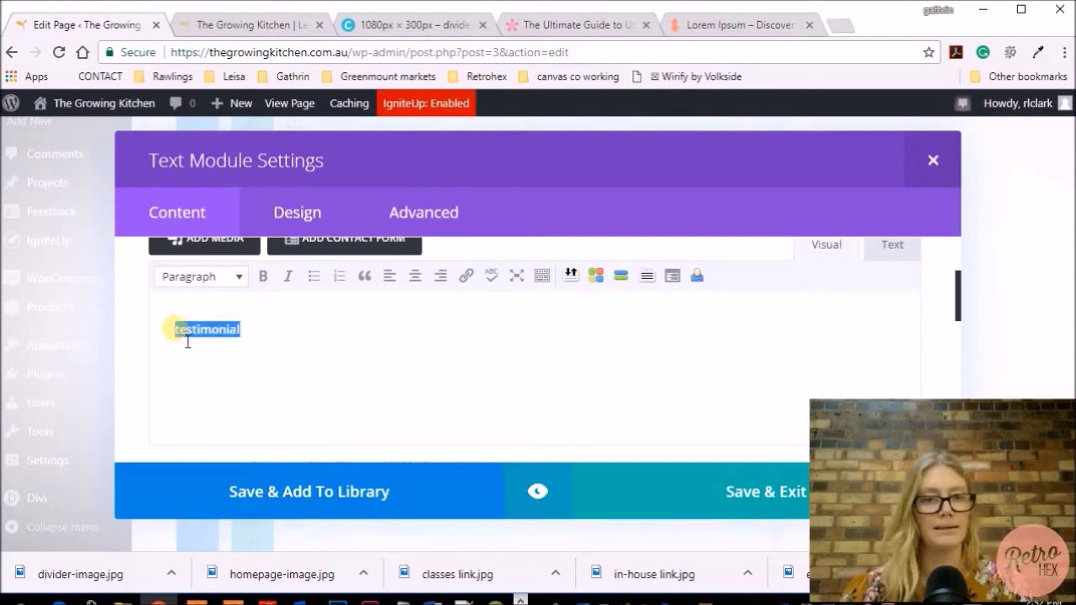
{"action": "left_click", "coordinate": [227, 281]}
{"action": "left_click", "coordinate": [225, 378]}
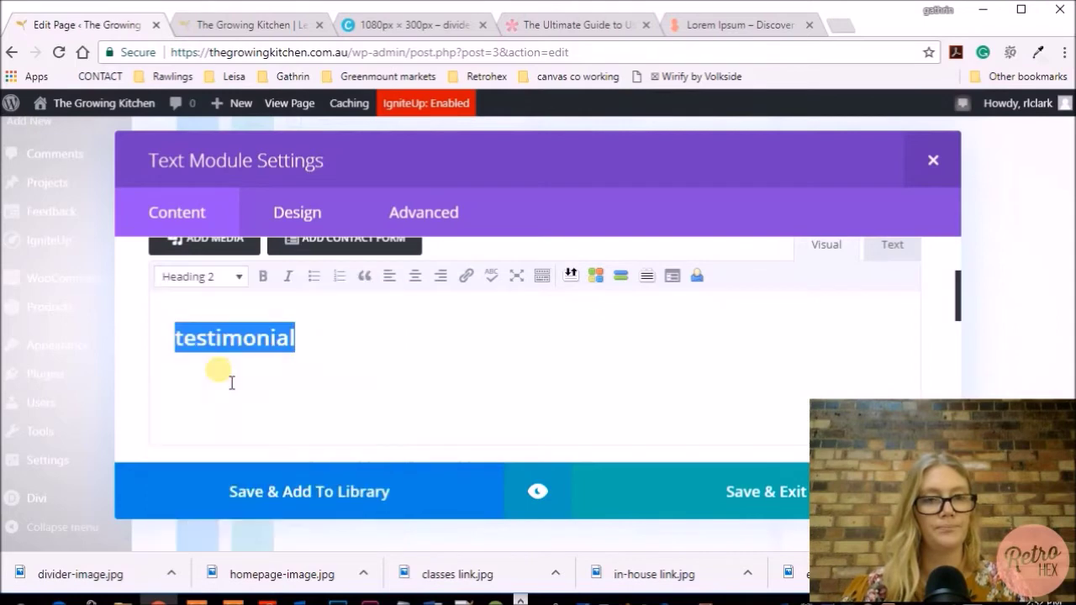
{"action": "left_click", "coordinate": [536, 492]}
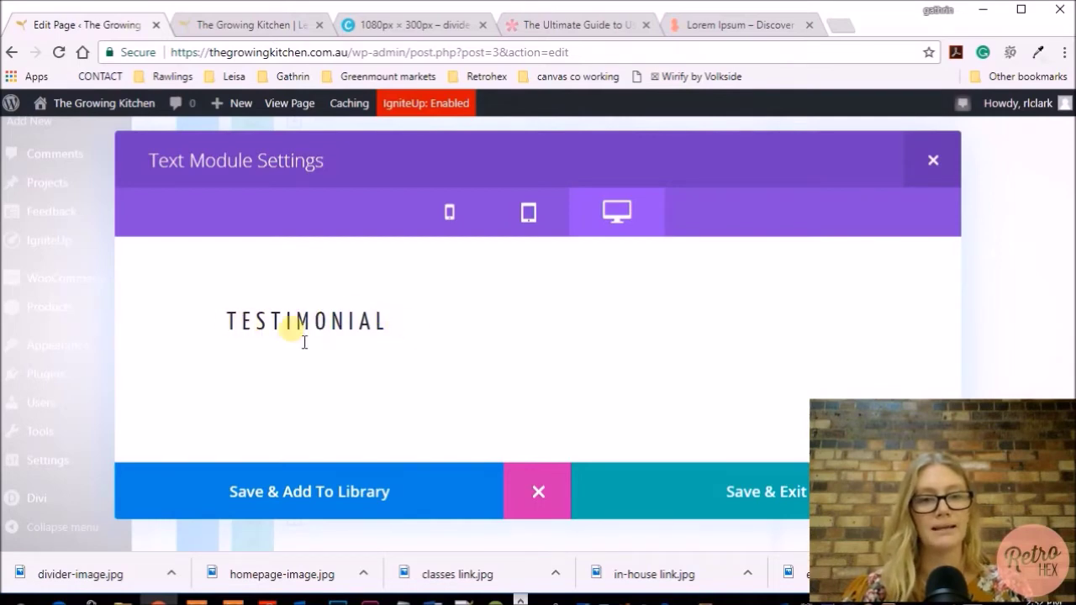
{"action": "left_click", "coordinate": [538, 490]}
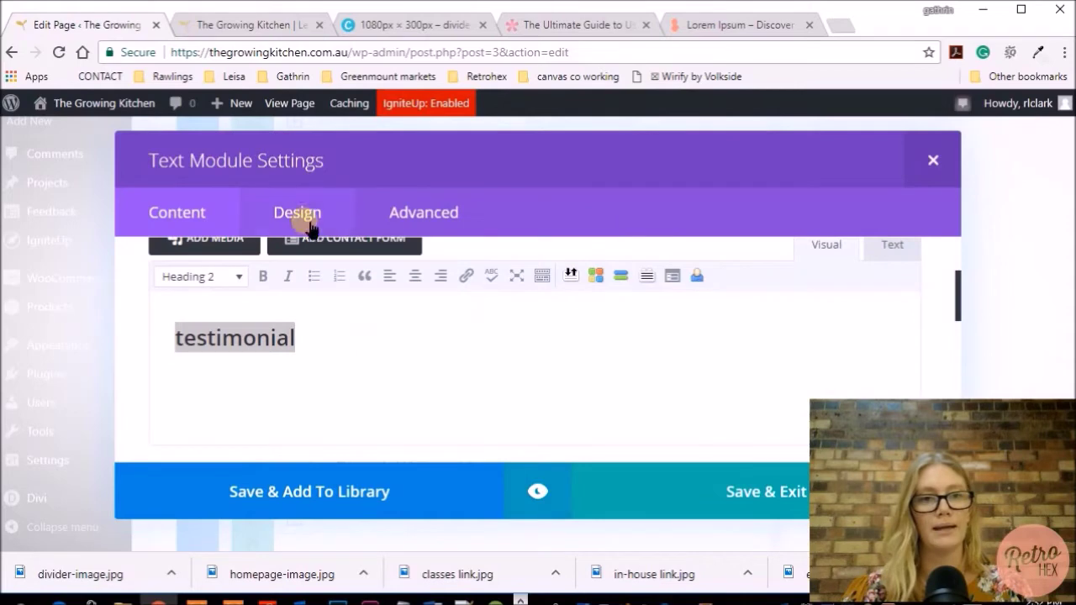
Set the heading's text orientation to center and save the module
{"action": "left_click", "coordinate": [308, 221]}
{"action": "scroll", "coordinate": [573, 319], "scroll_direction": "down", "scroll_amount": 3}
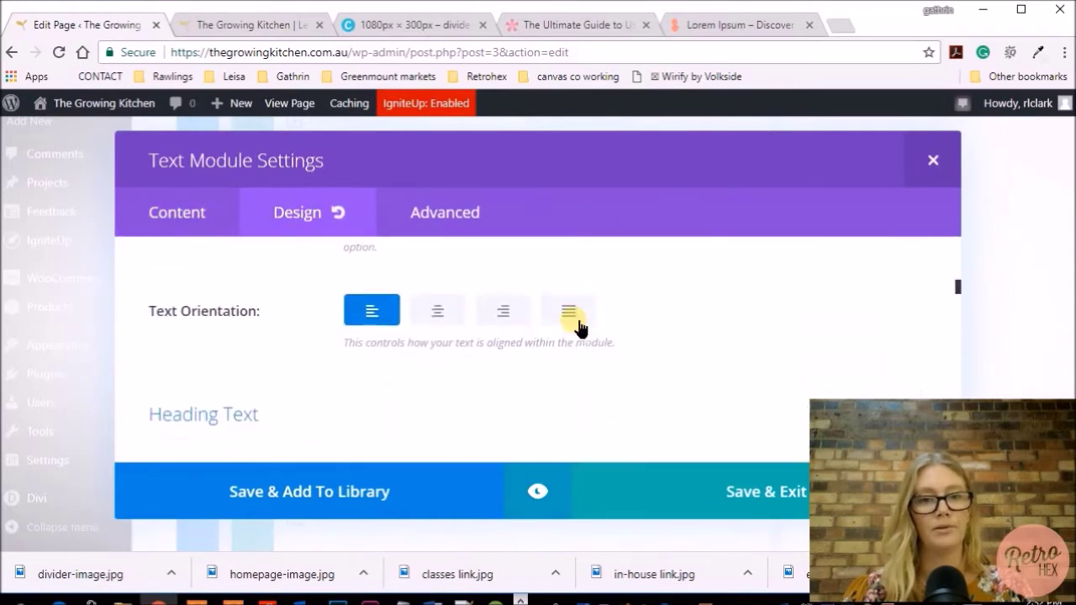
{"action": "left_click", "coordinate": [439, 311]}
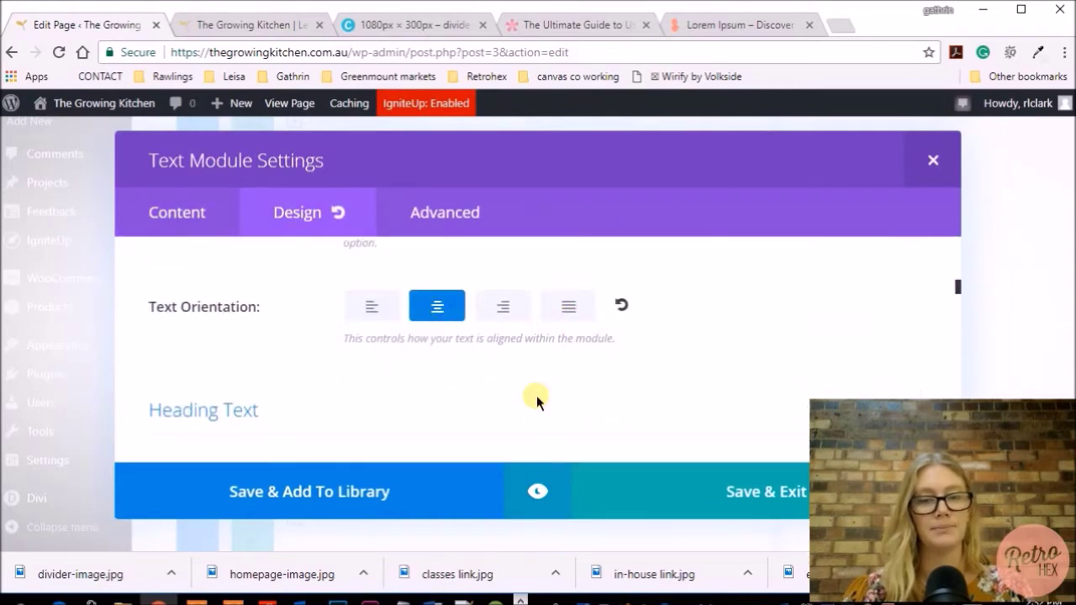
{"action": "left_click", "coordinate": [701, 487]}
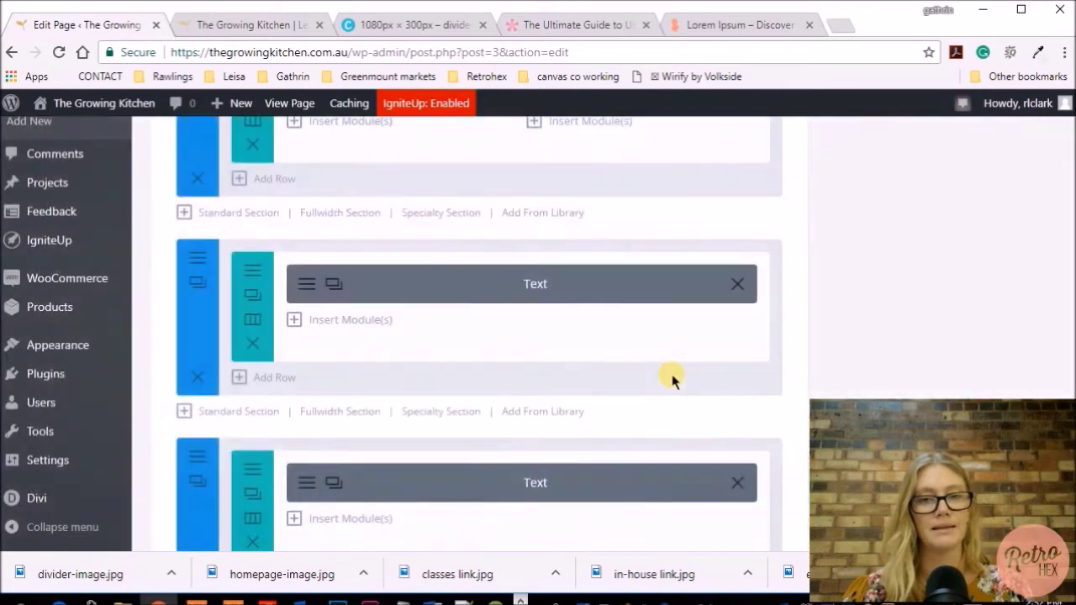
Add a 1/3-1/3-1/3 row and insert a Testimonial module into its first column
{"action": "scroll", "coordinate": [684, 386], "scroll_direction": "down", "scroll_amount": 2}
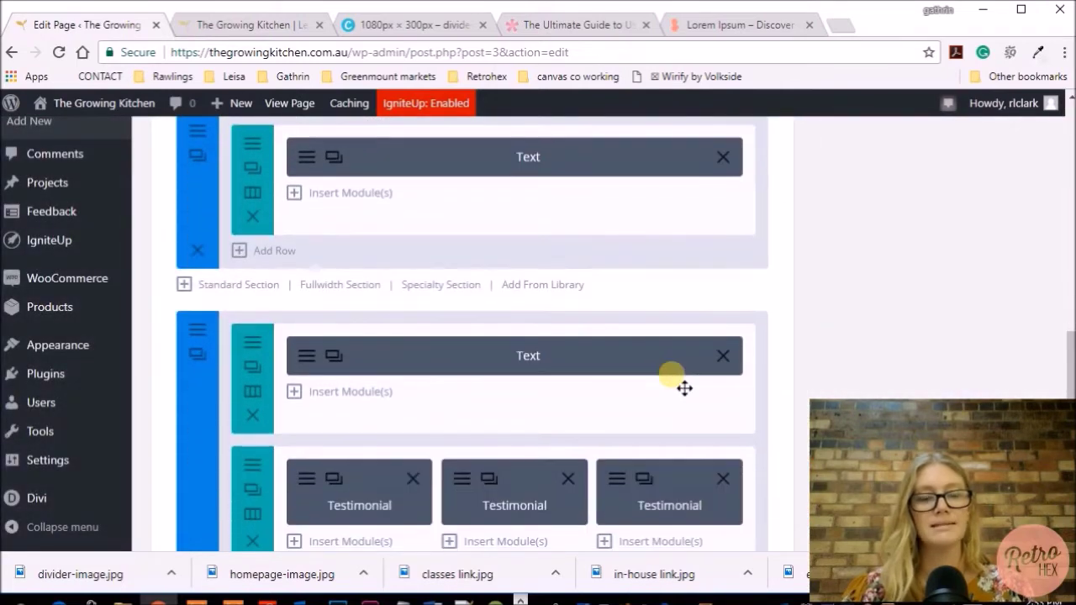
{"action": "scroll", "coordinate": [684, 388], "scroll_direction": "down", "scroll_amount": 1}
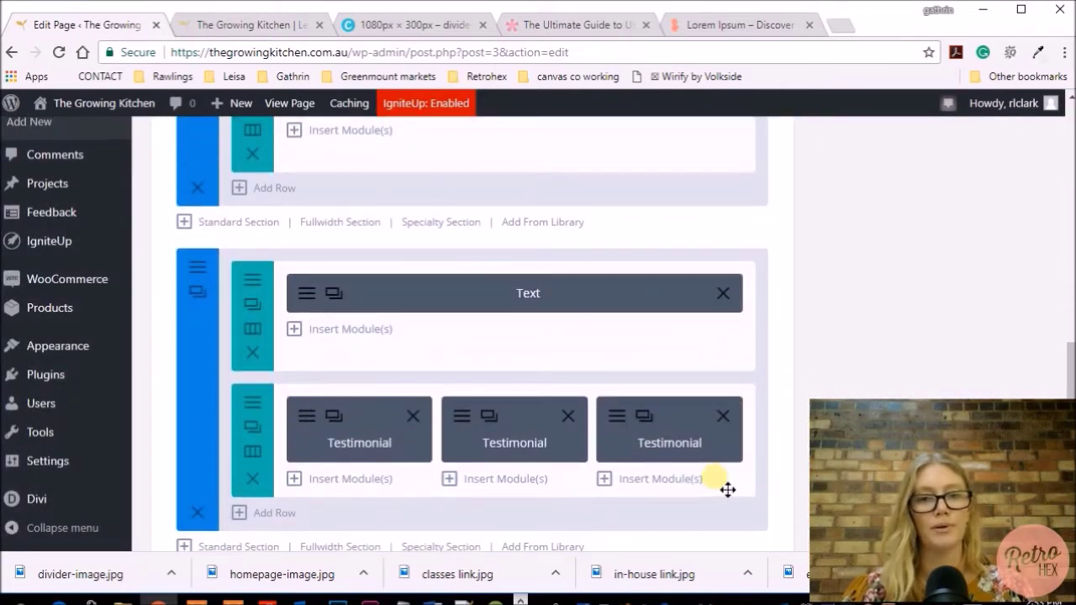
{"action": "scroll", "coordinate": [727, 488], "scroll_direction": "up", "scroll_amount": 3}
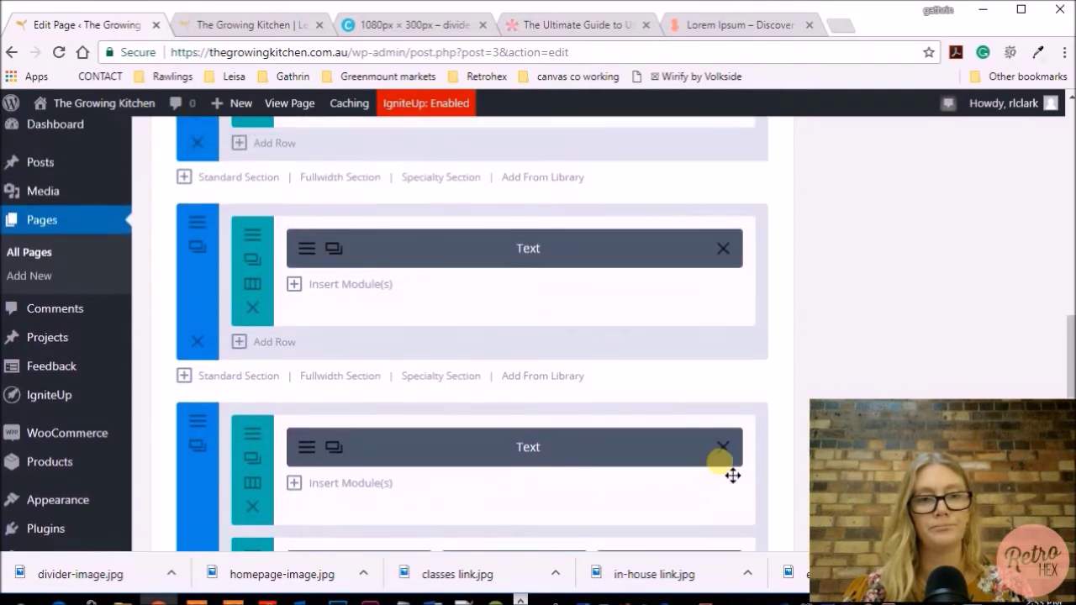
{"action": "scroll", "coordinate": [722, 470], "scroll_direction": "up", "scroll_amount": 1}
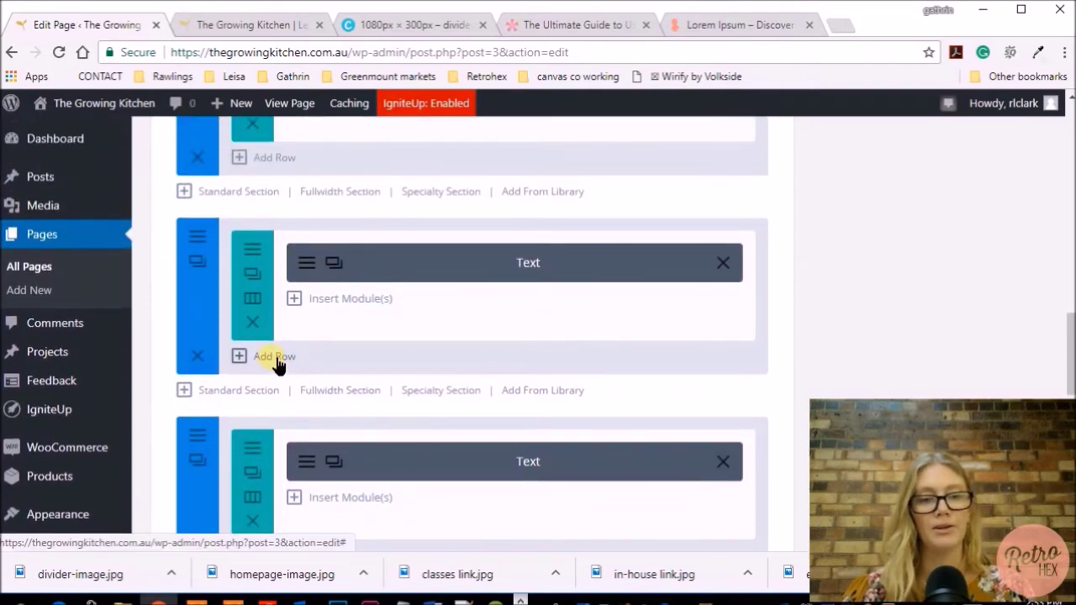
{"action": "left_click", "coordinate": [276, 358]}
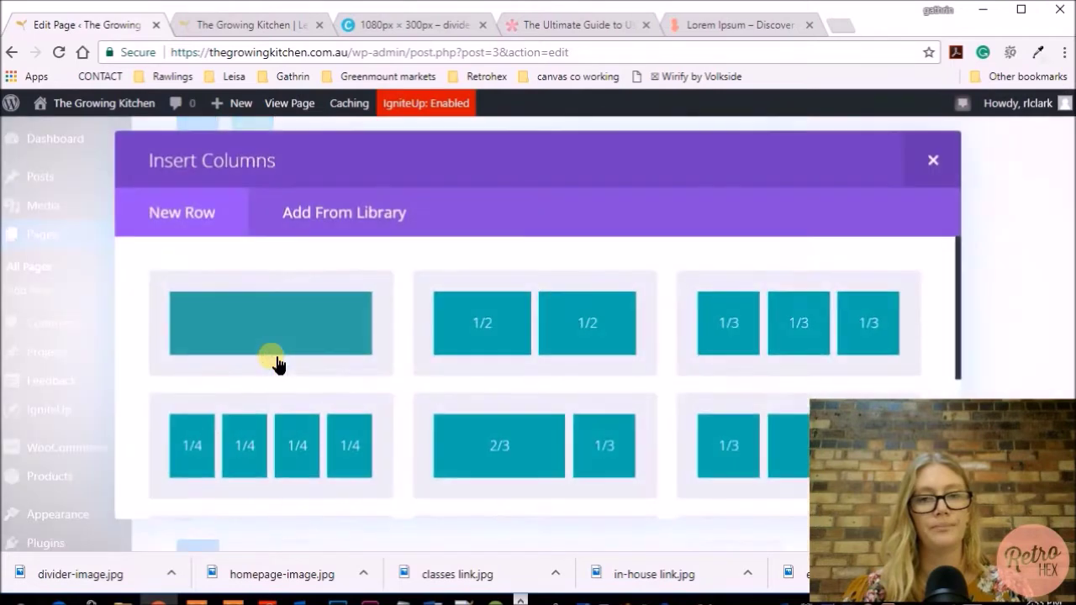
{"action": "left_click", "coordinate": [799, 324]}
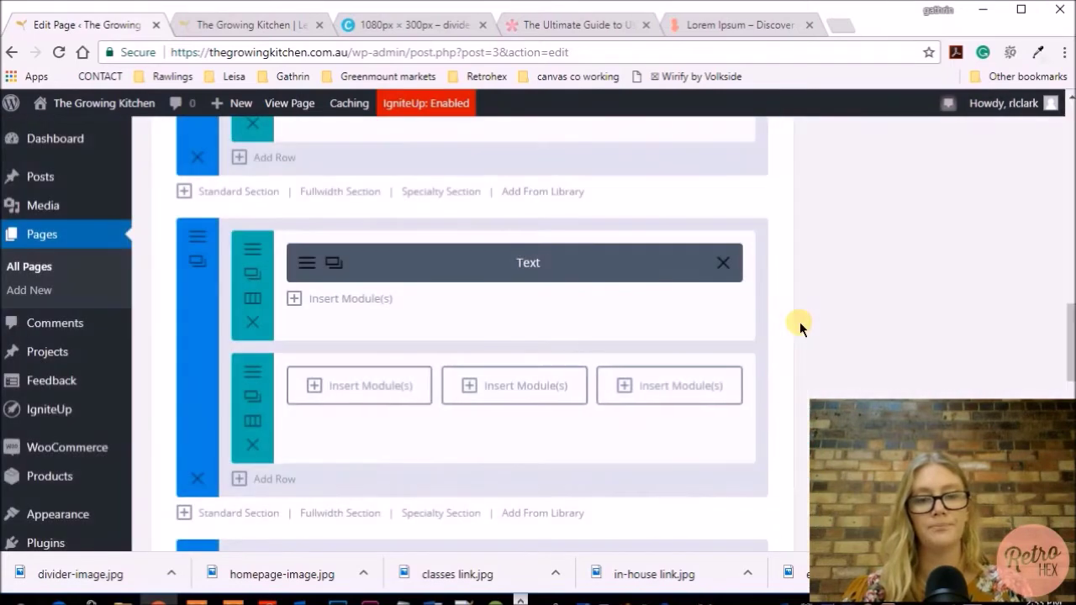
{"action": "left_click", "coordinate": [387, 395]}
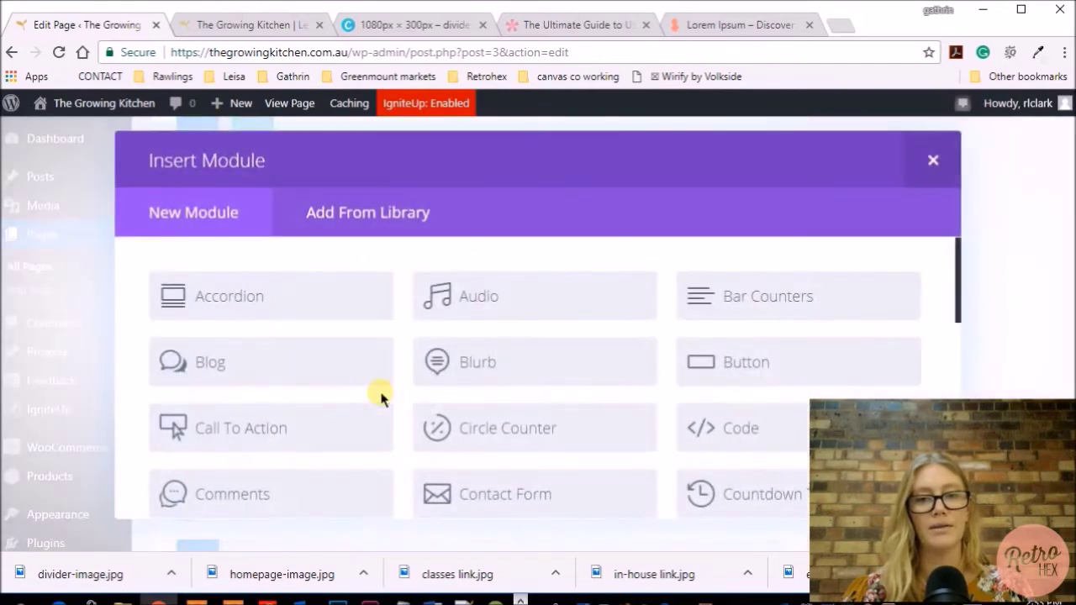
{"action": "scroll", "coordinate": [579, 363], "scroll_direction": "down", "scroll_amount": 2}
{"action": "scroll", "coordinate": [577, 356], "scroll_direction": "down", "scroll_amount": 6}
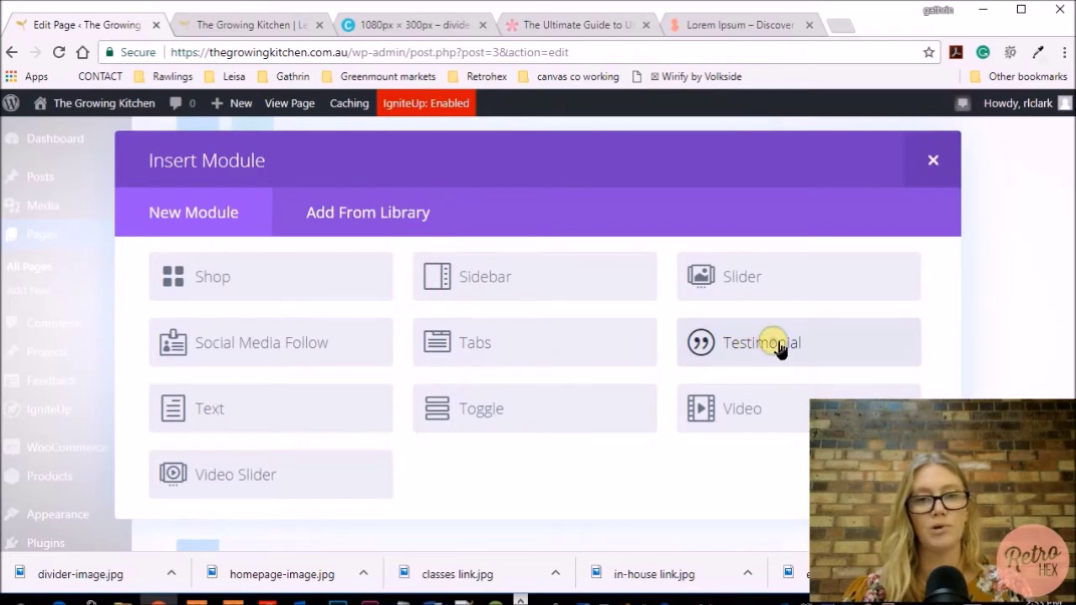
{"action": "left_click", "coordinate": [778, 345]}
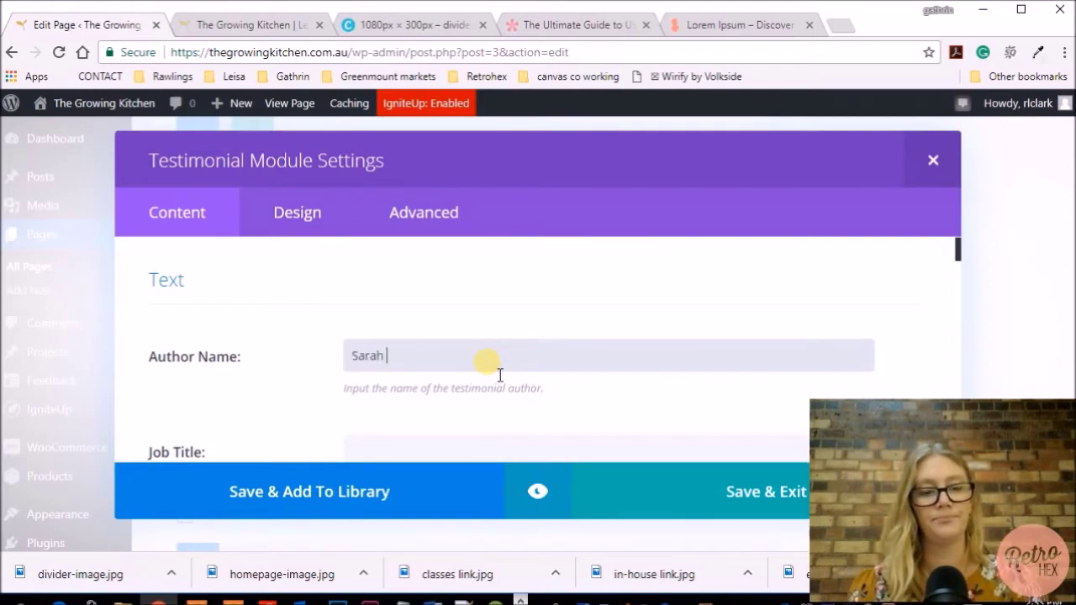
Enter the testimonial author's first and last name
{"action": "scroll", "coordinate": [500, 375], "scroll_direction": "down", "scroll_amount": 2}
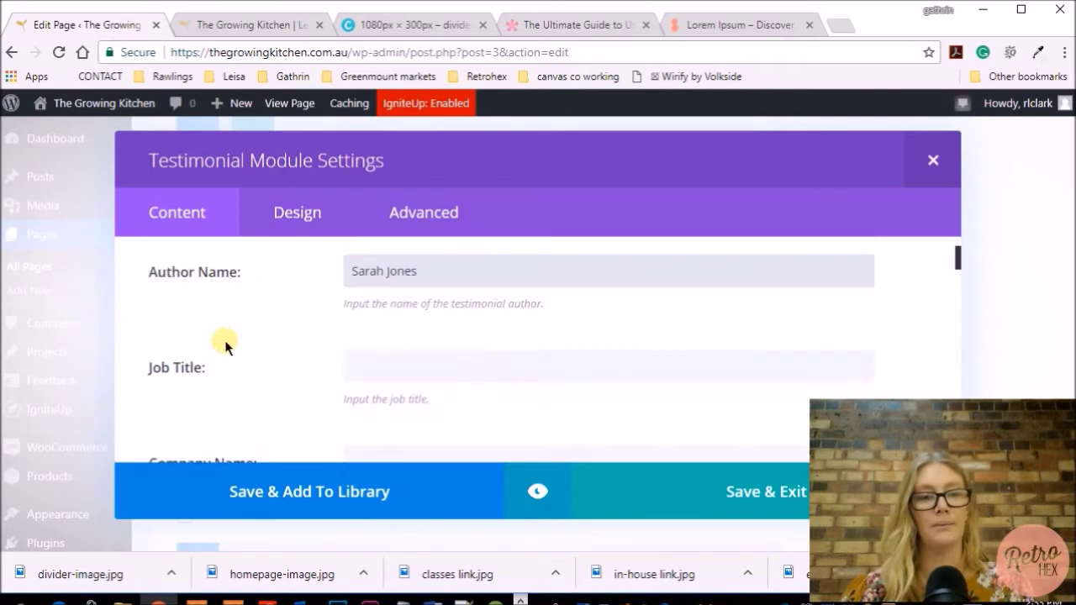
{"action": "scroll", "coordinate": [228, 356], "scroll_direction": "down", "scroll_amount": 2}
{"action": "scroll", "coordinate": [229, 357], "scroll_direction": "down", "scroll_amount": 1}
{"action": "scroll", "coordinate": [227, 355], "scroll_direction": "up", "scroll_amount": 1}
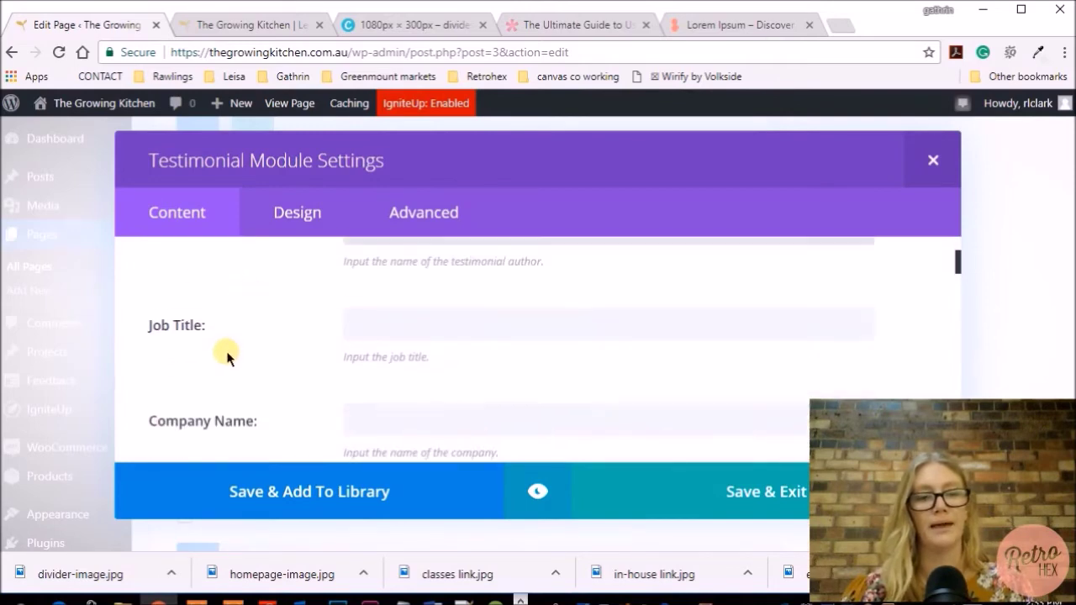
{"action": "scroll", "coordinate": [409, 343], "scroll_direction": "down", "scroll_amount": 3}
{"action": "scroll", "coordinate": [277, 315], "scroll_direction": "up", "scroll_amount": 3}
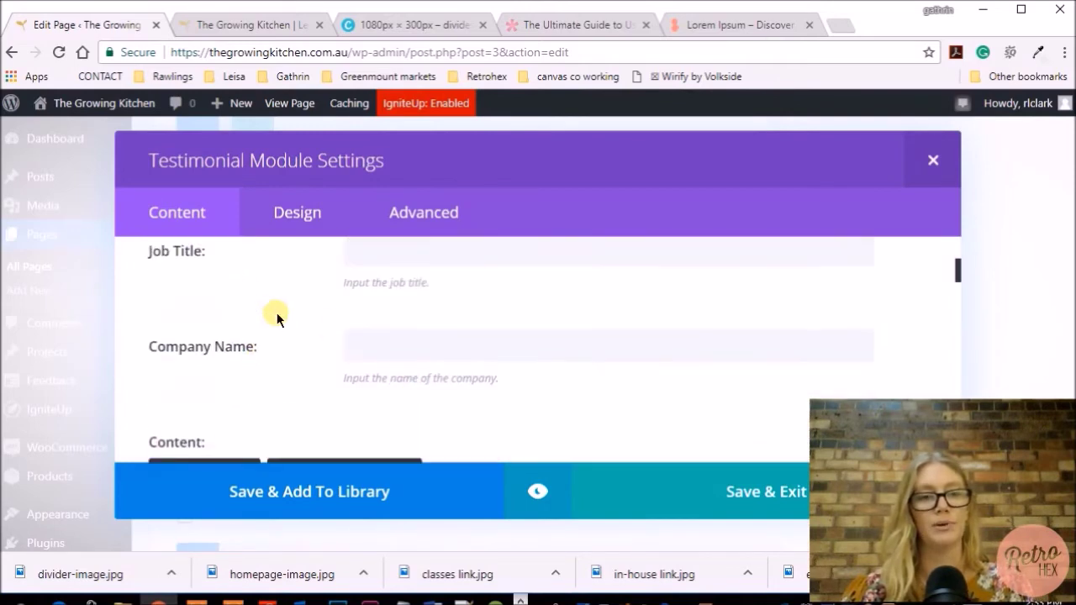
{"action": "scroll", "coordinate": [471, 353], "scroll_direction": "down", "scroll_amount": 2}
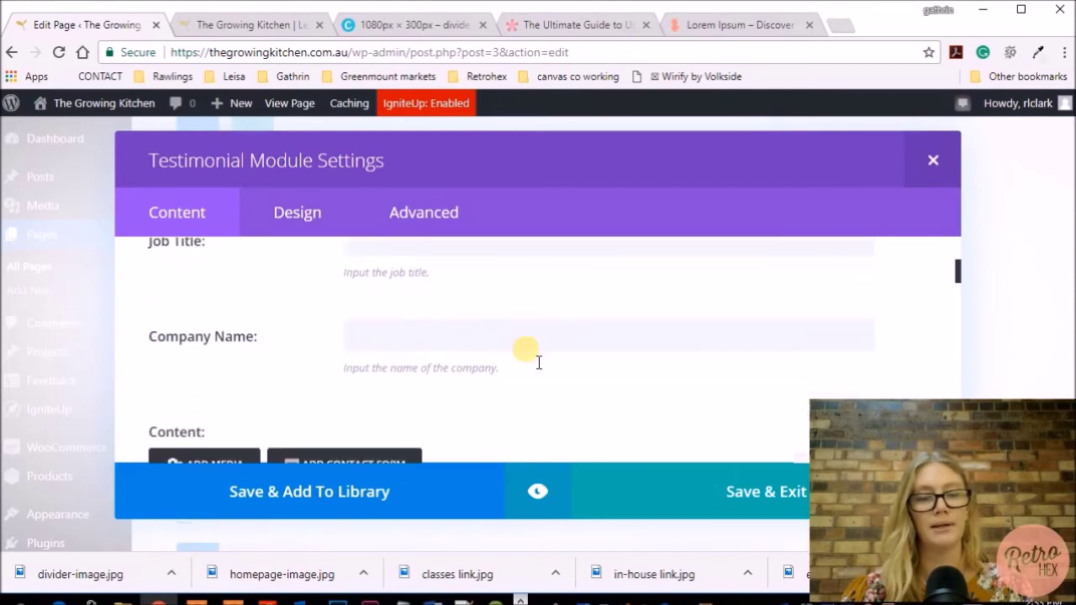
{"action": "scroll", "coordinate": [527, 348], "scroll_direction": "down", "scroll_amount": 5}
{"action": "scroll", "coordinate": [540, 362], "scroll_direction": "down", "scroll_amount": 2}
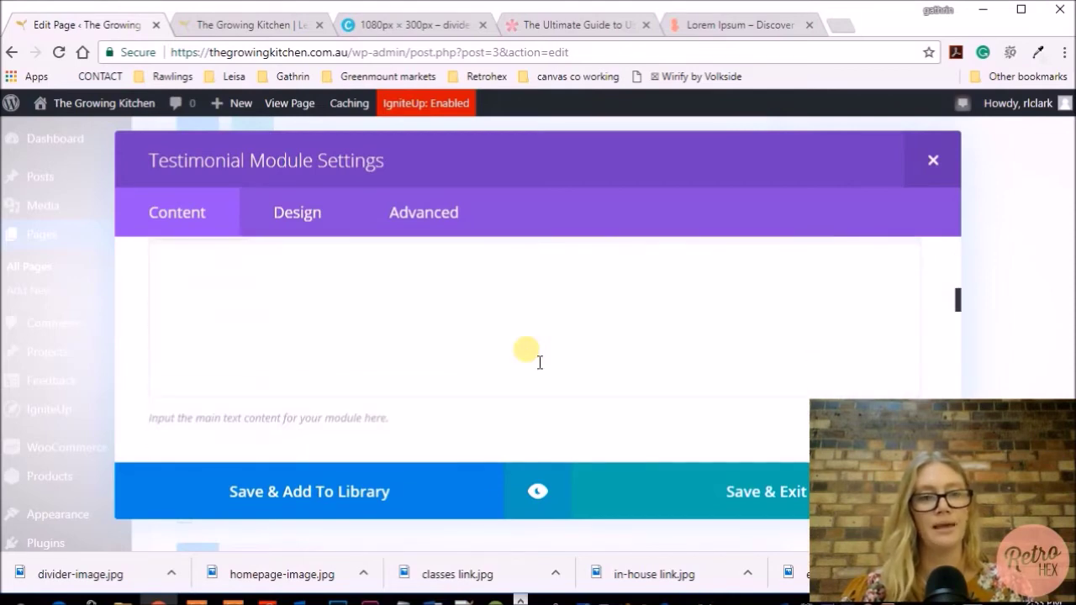
{"action": "scroll", "coordinate": [540, 362], "scroll_direction": "up", "scroll_amount": 1}
Copy a lorem ipsum paragraph from the generator page into the testimonial content and preview
{"action": "left_click", "coordinate": [193, 320]}
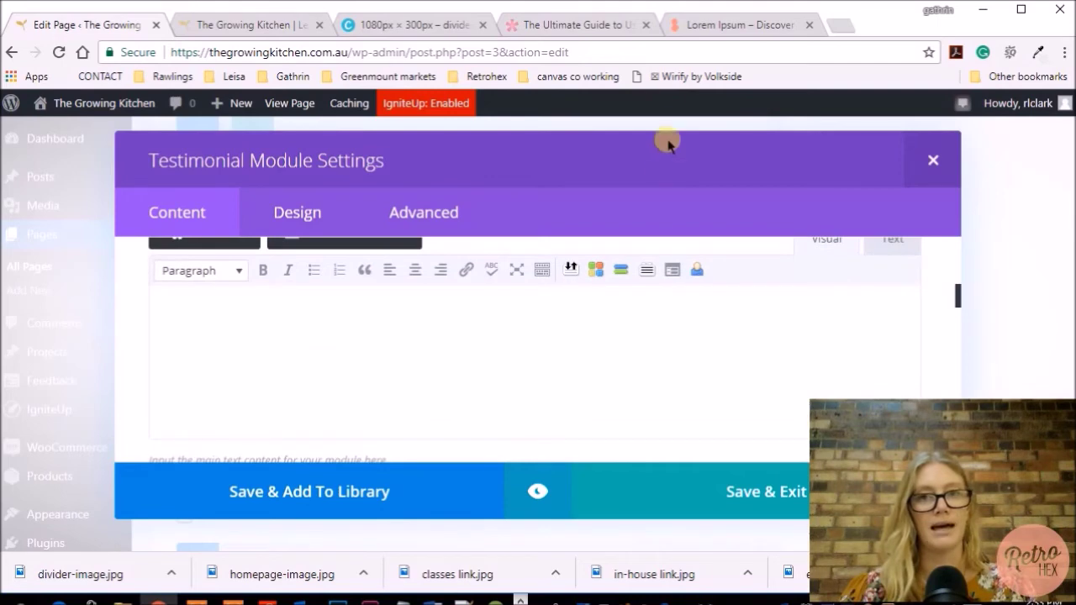
{"action": "left_click", "coordinate": [694, 27]}
{"action": "left_click_drag", "start_coordinate": [900, 238], "coordinate": [242, 217]}
{"action": "right_click", "coordinate": [307, 221]}
{"action": "left_click", "coordinate": [335, 222]}
{"action": "left_click", "coordinate": [72, 30]}
{"action": "right_click", "coordinate": [282, 333]}
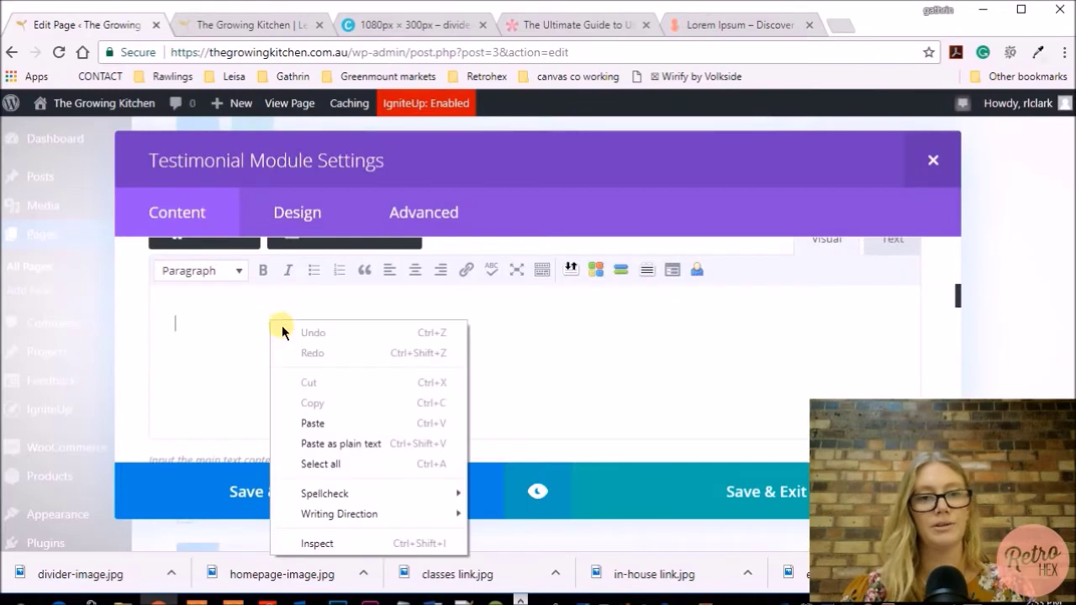
{"action": "left_click", "coordinate": [318, 418]}
{"action": "left_click", "coordinate": [538, 491]}
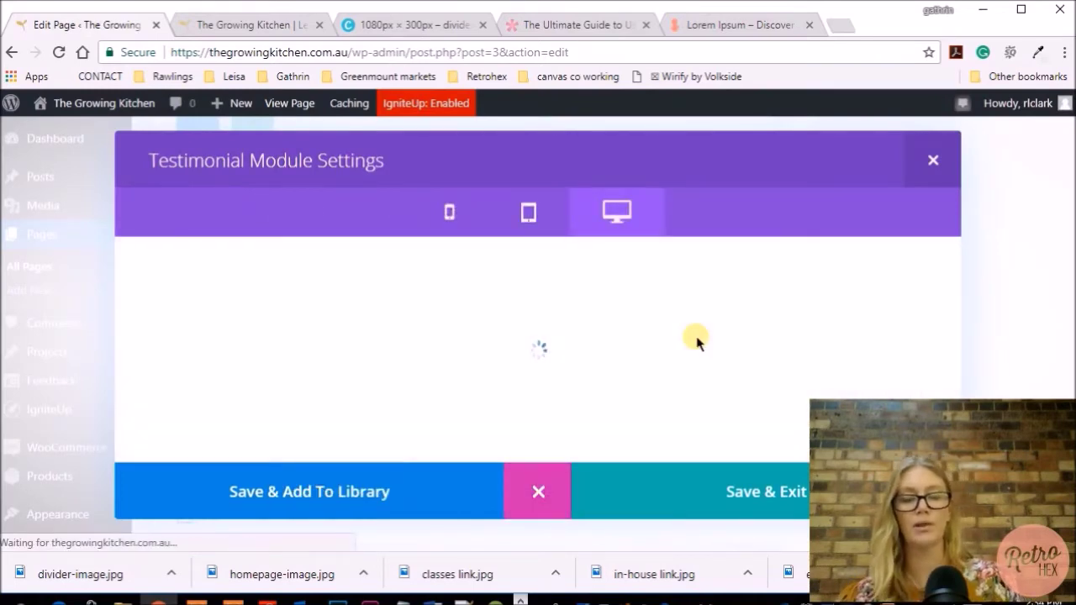
Review the testimonial preview and save the module into the first column
{"action": "scroll", "coordinate": [605, 307], "scroll_direction": "down", "scroll_amount": 1}
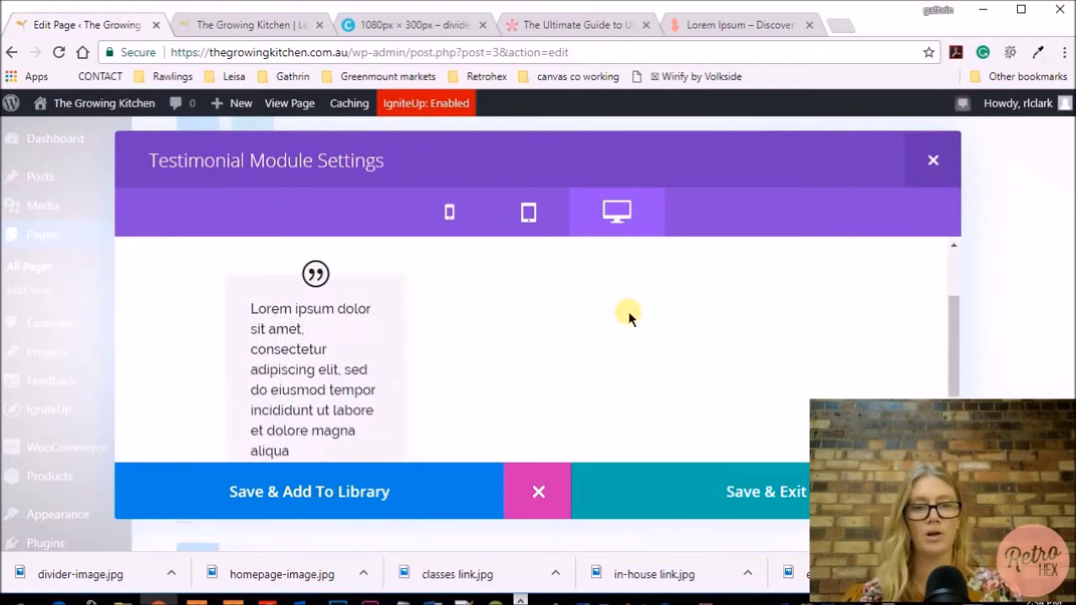
{"action": "scroll", "coordinate": [456, 348], "scroll_direction": "down", "scroll_amount": 1}
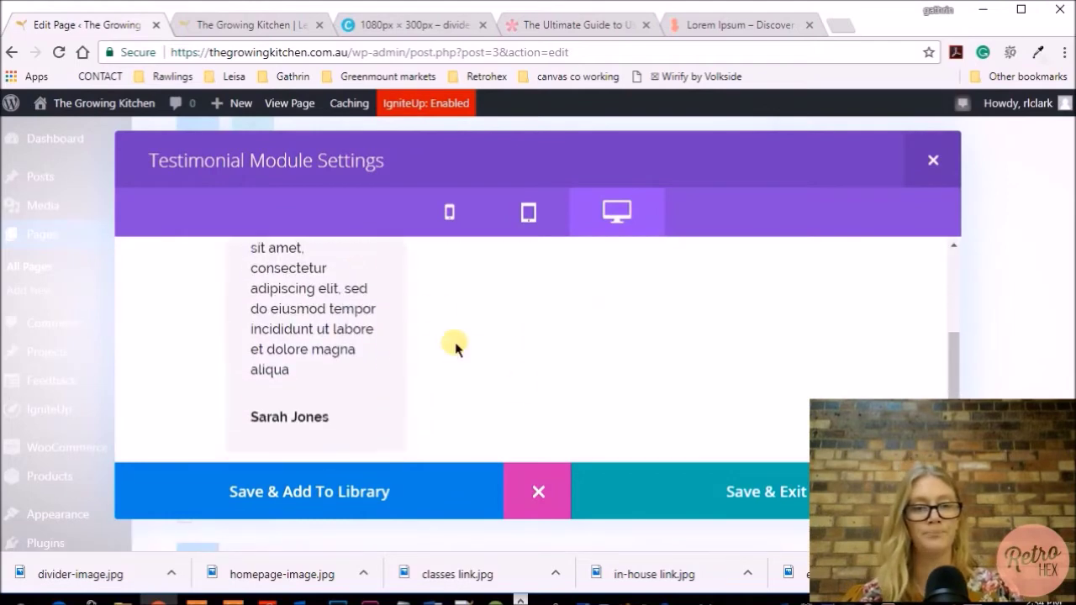
{"action": "scroll", "coordinate": [456, 347], "scroll_direction": "up", "scroll_amount": 2}
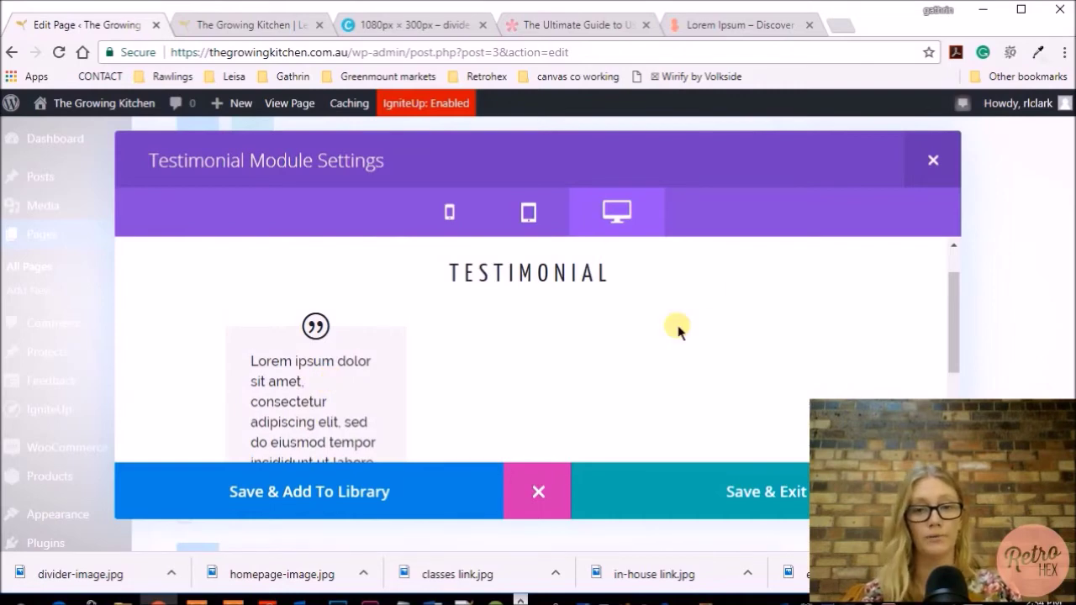
{"action": "left_click", "coordinate": [697, 486]}
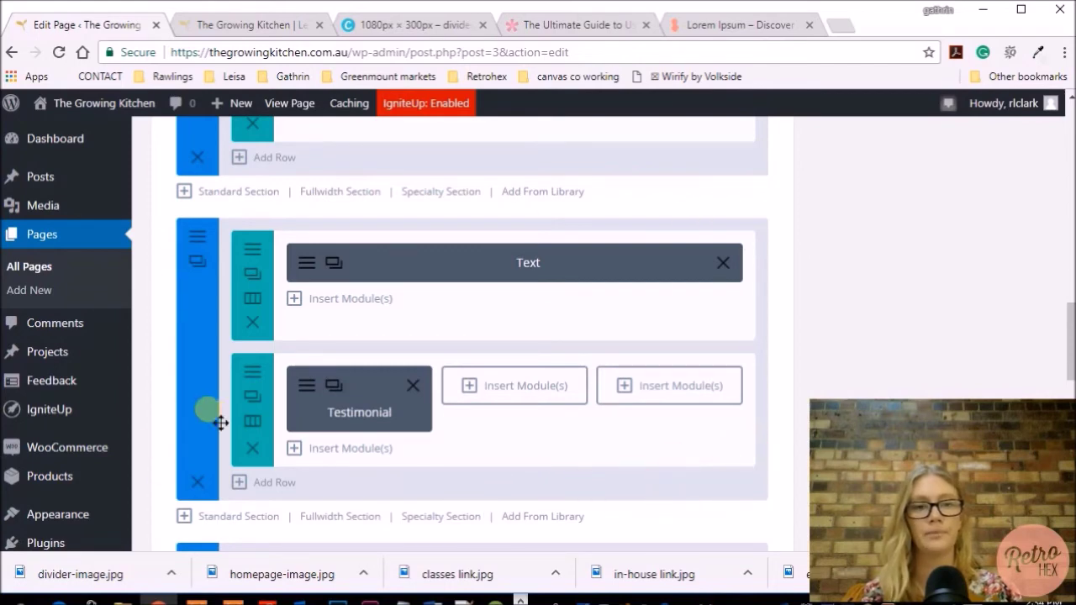
Go to the testimonial section's background image settings and open the media library
{"action": "left_click", "coordinate": [195, 241]}
{"action": "scroll", "coordinate": [415, 336], "scroll_direction": "down", "scroll_amount": 1}
{"action": "scroll", "coordinate": [521, 367], "scroll_direction": "down", "scroll_amount": 1}
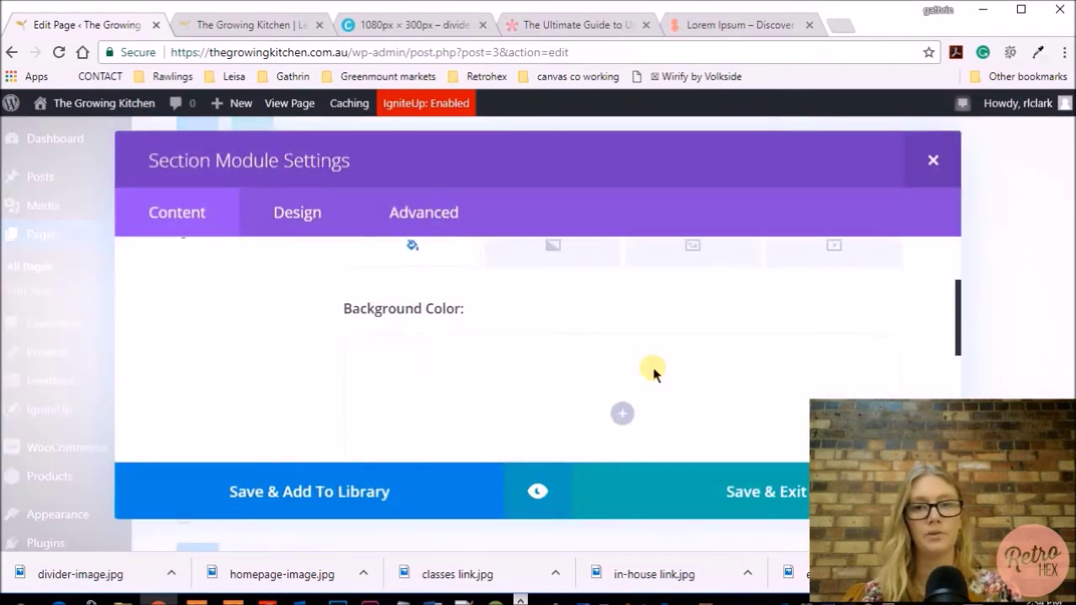
{"action": "left_click", "coordinate": [704, 258]}
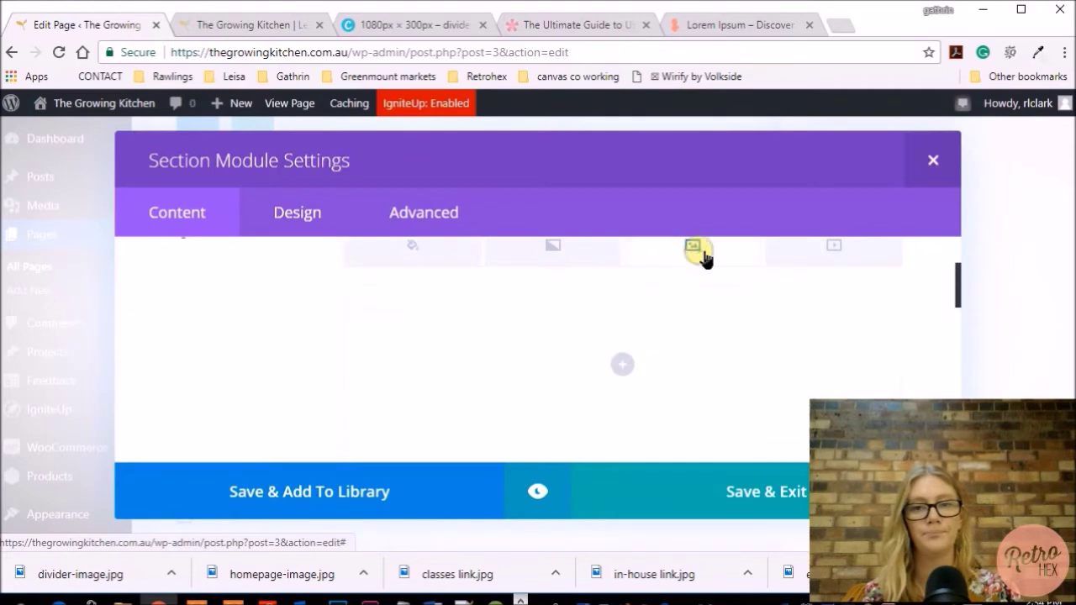
{"action": "left_click", "coordinate": [623, 365]}
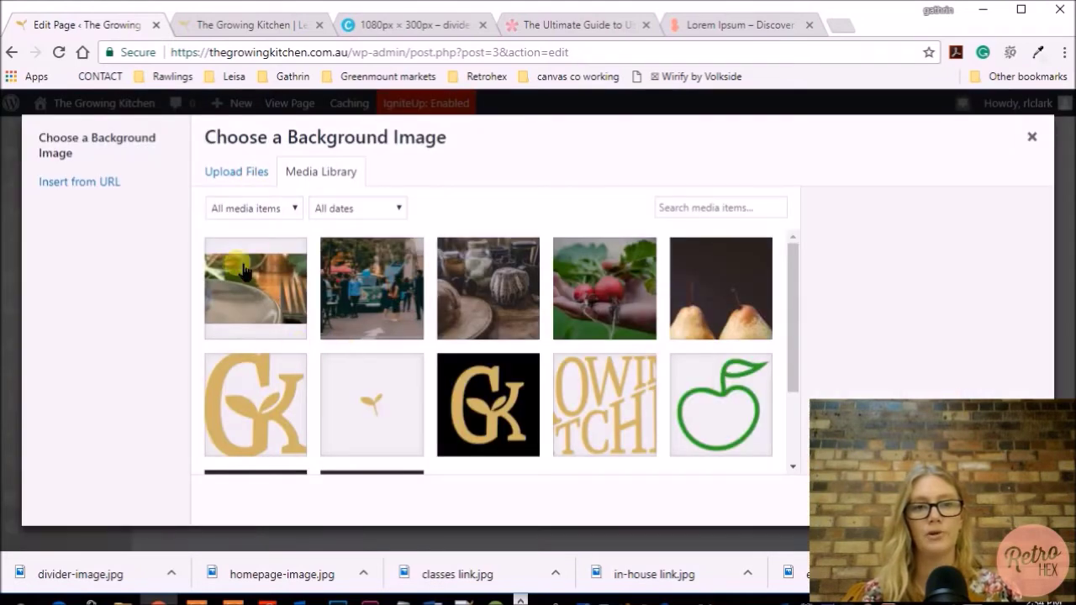
Set divider-image.jpg as the testimonial section's background
{"action": "left_click", "coordinate": [266, 289]}
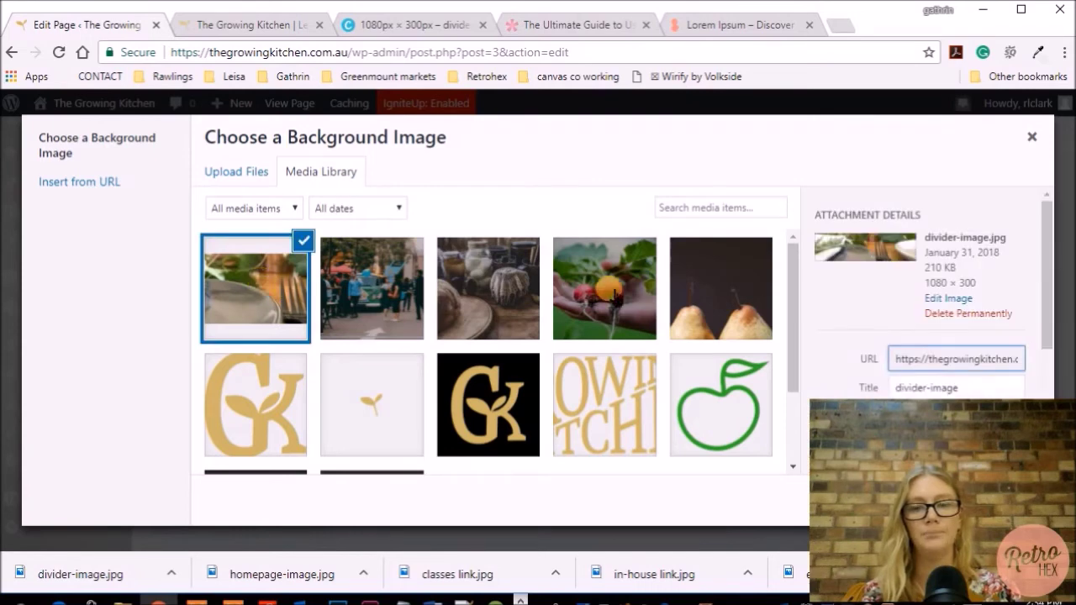
{"action": "scroll", "coordinate": [933, 370], "scroll_direction": "down", "scroll_amount": 3}
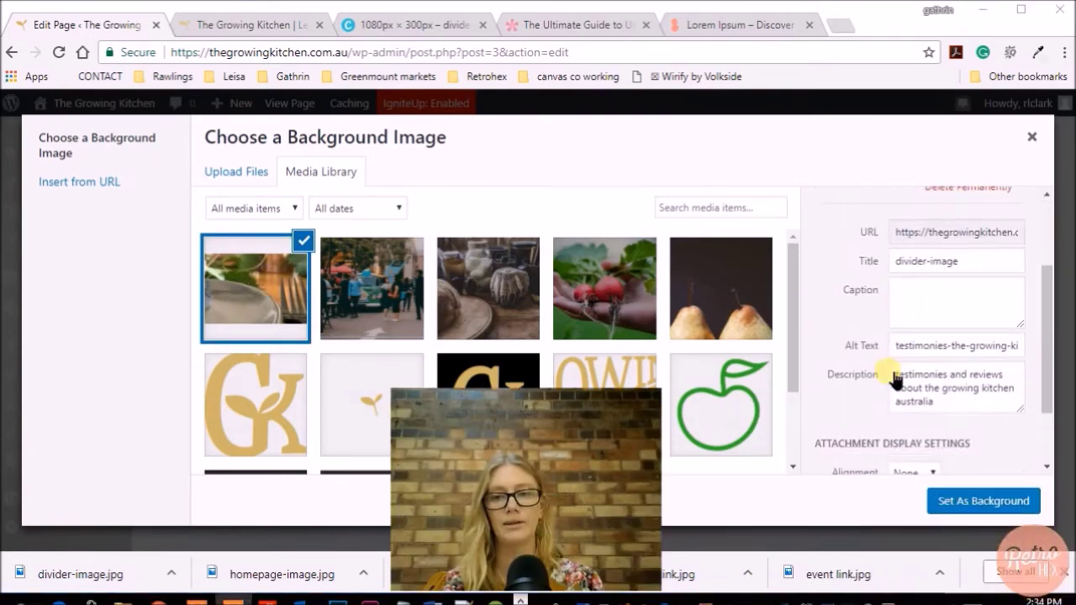
{"action": "scroll", "coordinate": [945, 362], "scroll_direction": "down", "scroll_amount": 2}
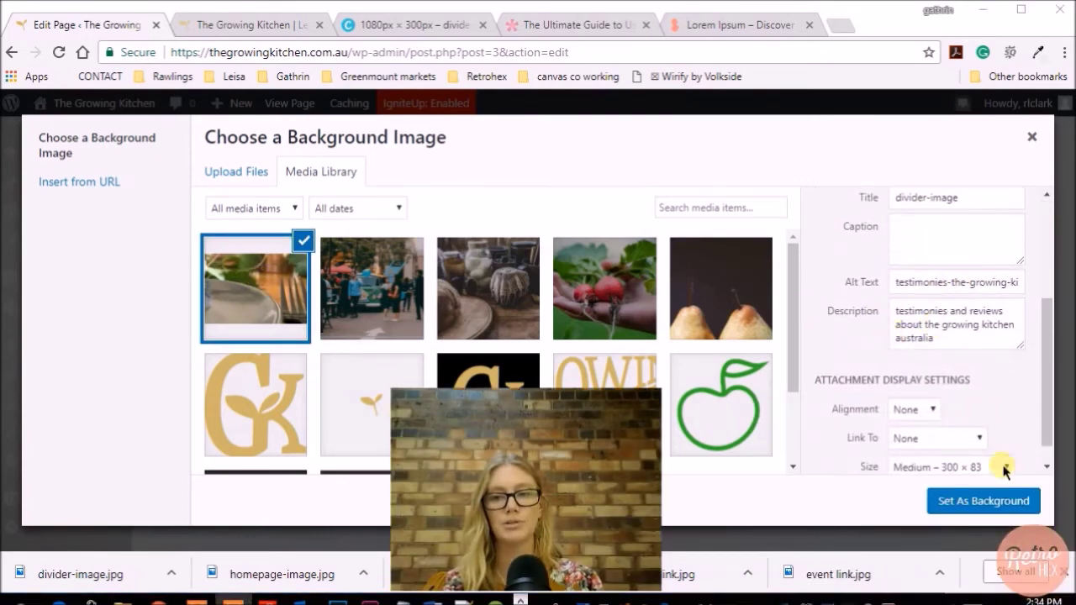
{"action": "left_click", "coordinate": [983, 501]}
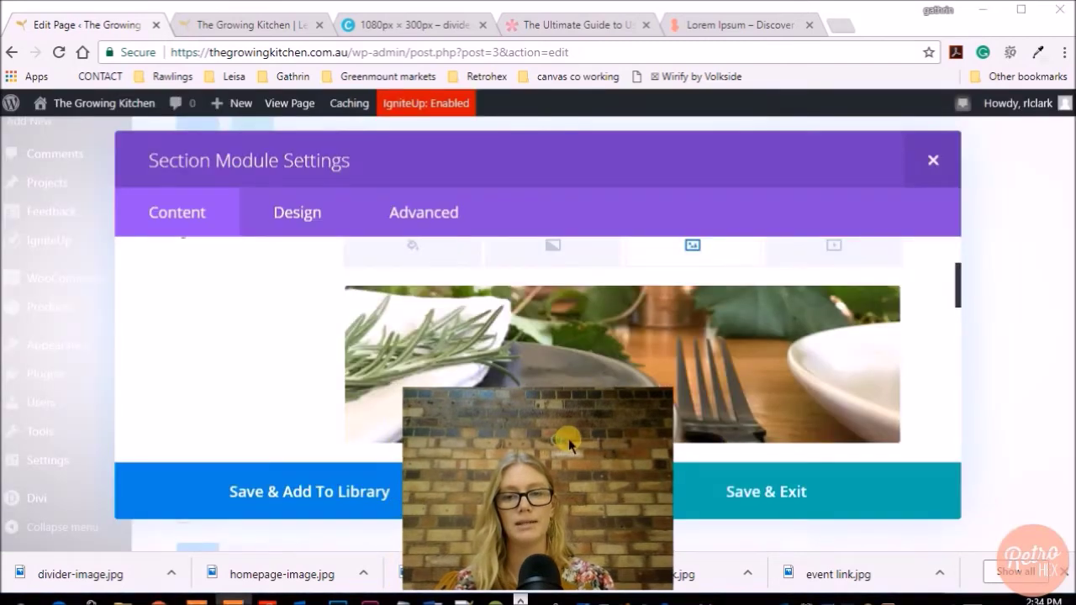
Turn on the background parallax effect with the CSS method and preview the section
{"action": "scroll", "coordinate": [607, 328], "scroll_direction": "down", "scroll_amount": 1}
{"action": "scroll", "coordinate": [607, 327], "scroll_direction": "down", "scroll_amount": 2}
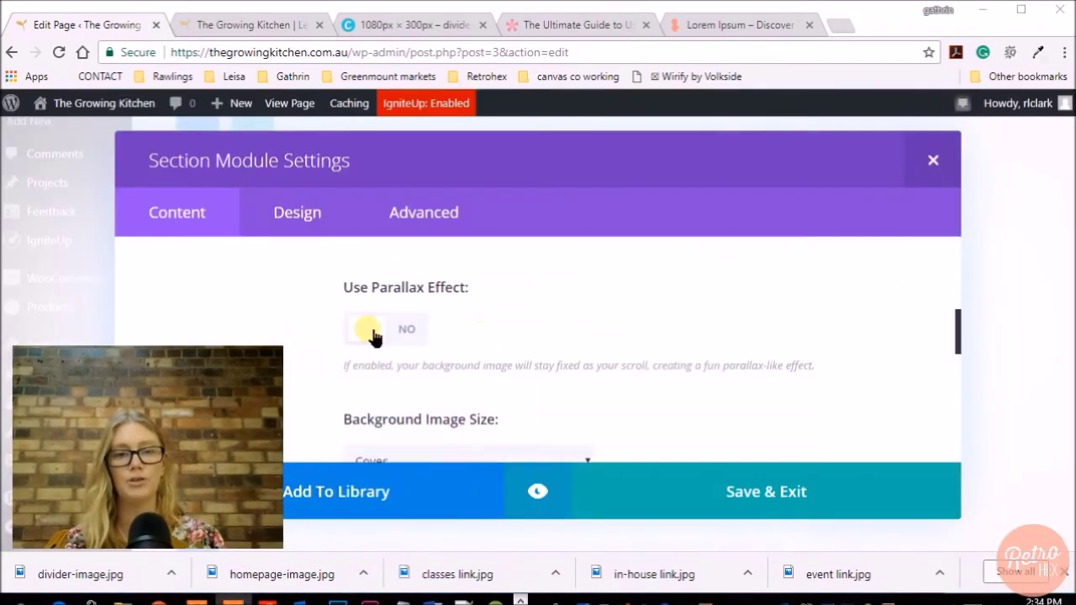
{"action": "left_click", "coordinate": [365, 328]}
{"action": "scroll", "coordinate": [584, 308], "scroll_direction": "down", "scroll_amount": 2}
{"action": "left_click", "coordinate": [581, 376]}
{"action": "left_click", "coordinate": [522, 417]}
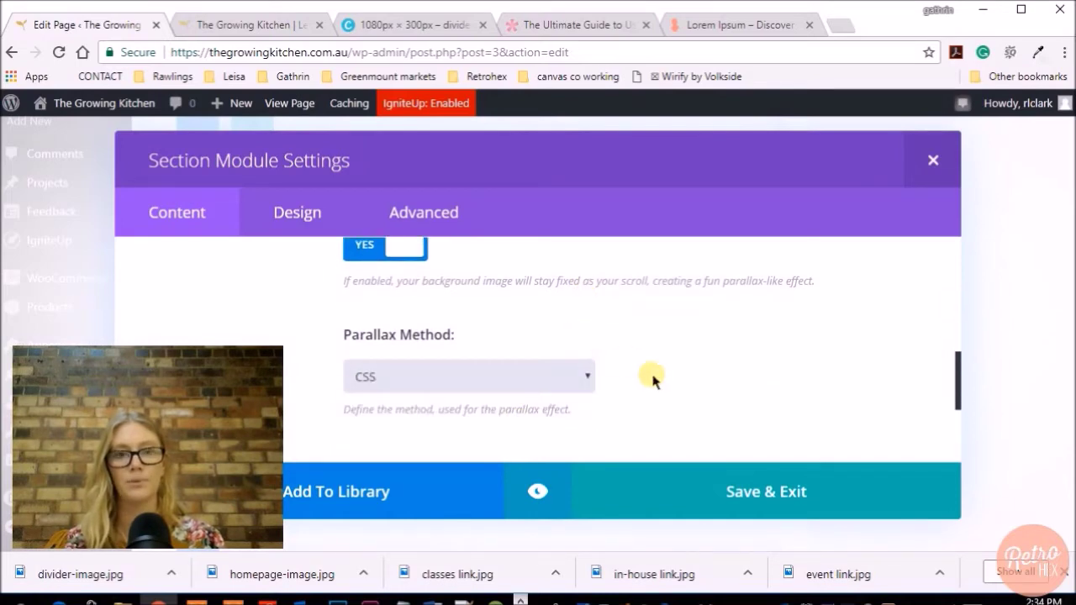
{"action": "left_click", "coordinate": [764, 493]}
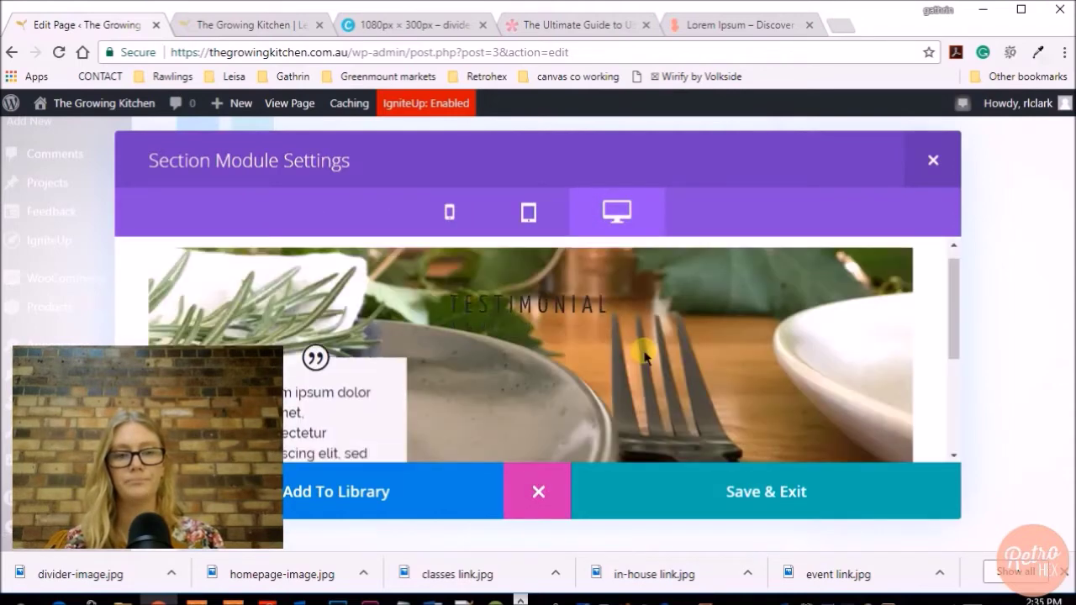
Look over the parallax background preview and save the section settings
{"action": "scroll", "coordinate": [658, 334], "scroll_direction": "down", "scroll_amount": 1}
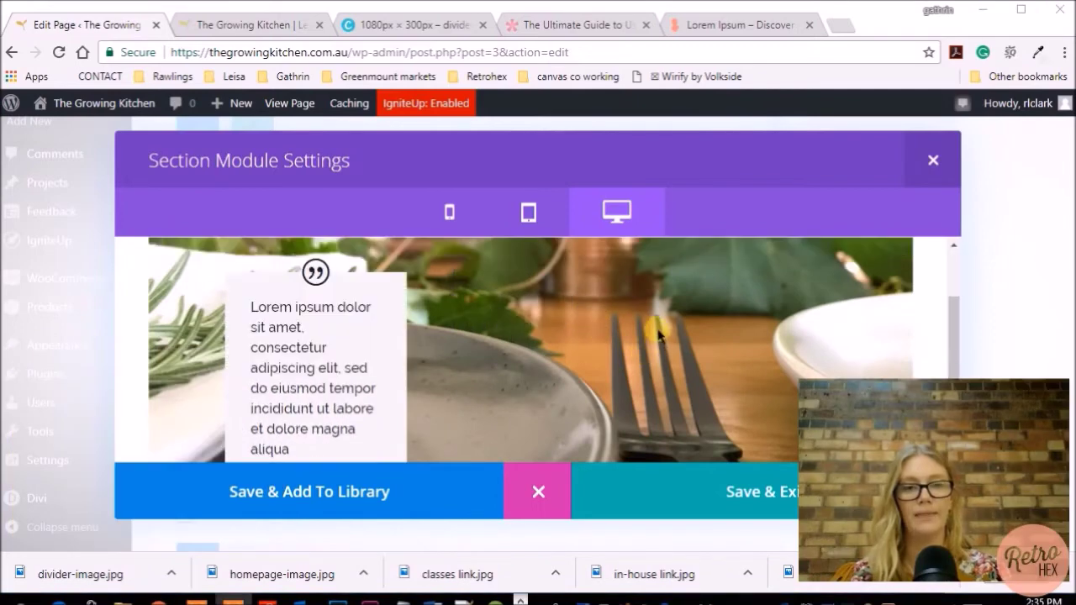
{"action": "scroll", "coordinate": [432, 384], "scroll_direction": "down", "scroll_amount": 1}
{"action": "scroll", "coordinate": [456, 373], "scroll_direction": "down", "scroll_amount": 1}
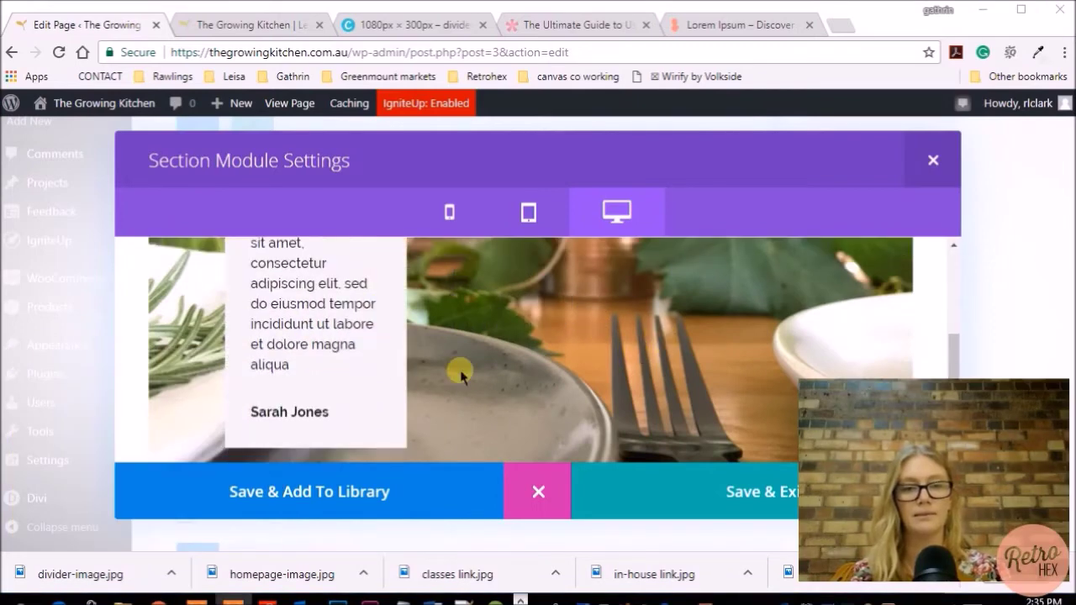
{"action": "scroll", "coordinate": [461, 375], "scroll_direction": "up", "scroll_amount": 1}
{"action": "scroll", "coordinate": [460, 375], "scroll_direction": "up", "scroll_amount": 2}
{"action": "scroll", "coordinate": [461, 376], "scroll_direction": "down", "scroll_amount": 1}
{"action": "scroll", "coordinate": [461, 374], "scroll_direction": "down", "scroll_amount": 2}
{"action": "scroll", "coordinate": [461, 374], "scroll_direction": "up", "scroll_amount": 3}
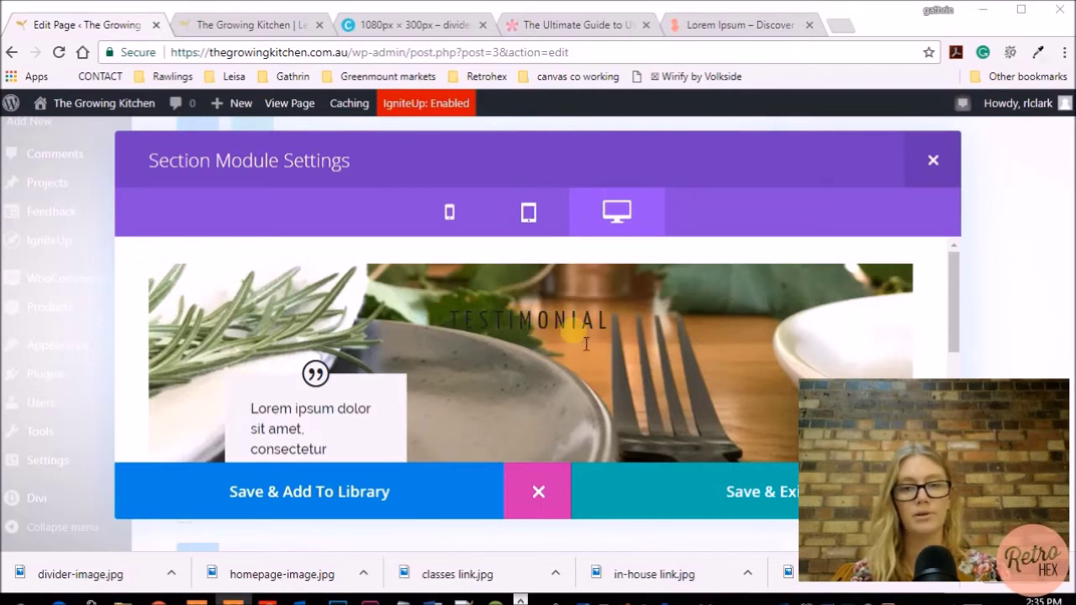
{"action": "scroll", "coordinate": [279, 335], "scroll_direction": "down", "scroll_amount": 2}
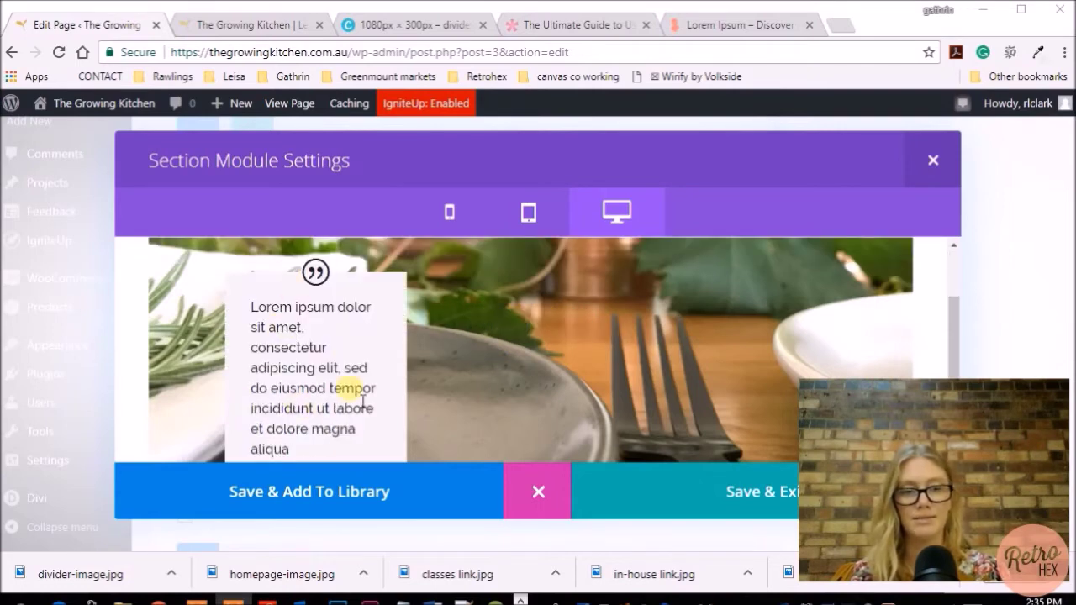
{"action": "scroll", "coordinate": [499, 372], "scroll_direction": "down", "scroll_amount": 1}
{"action": "scroll", "coordinate": [500, 372], "scroll_direction": "down", "scroll_amount": 1}
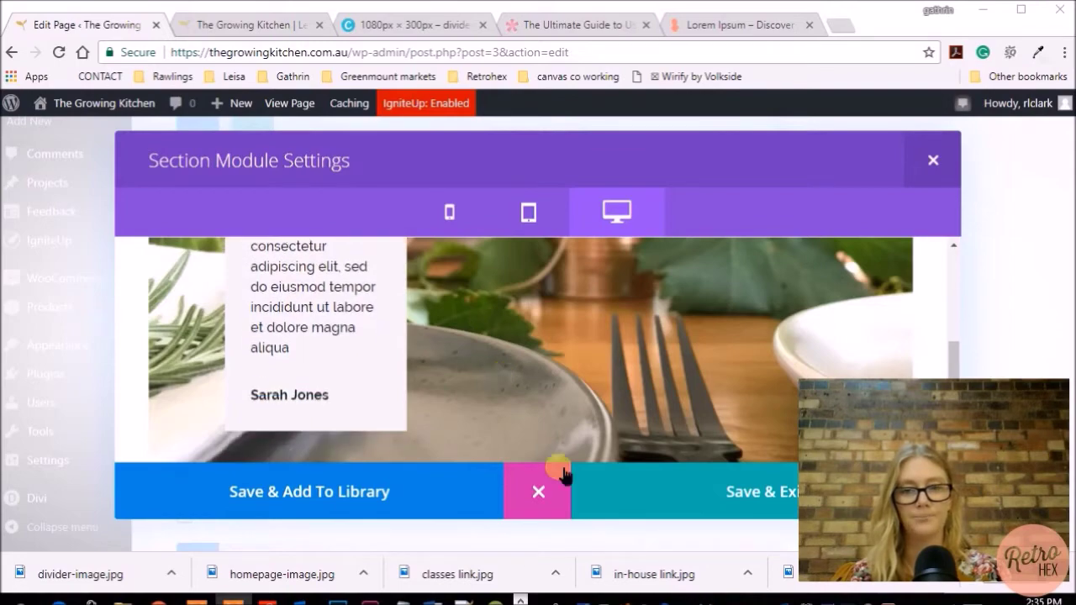
{"action": "left_click", "coordinate": [697, 480]}
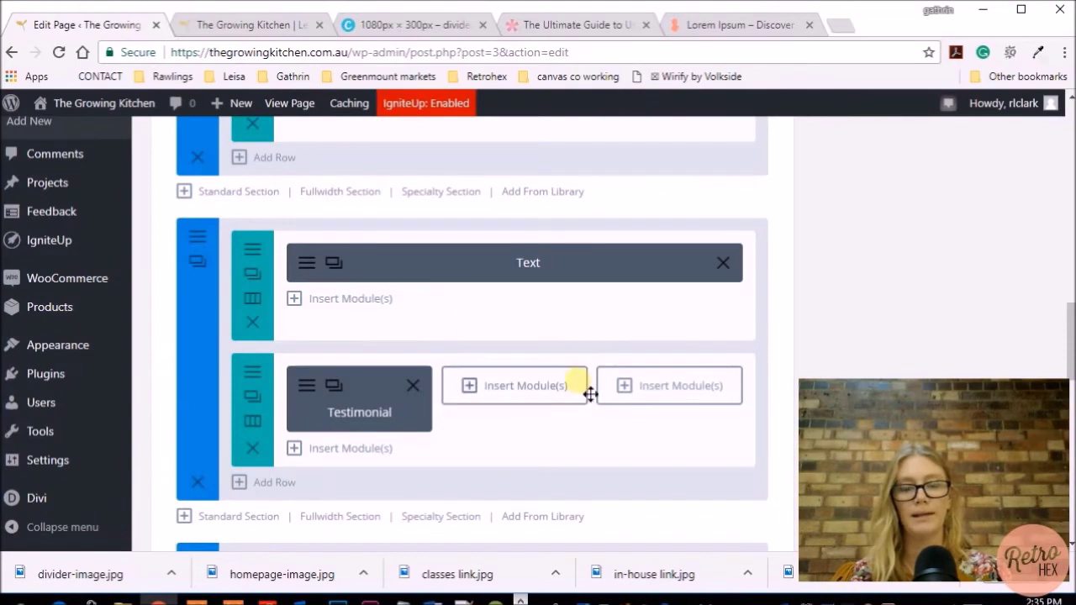
Update the Home page and open it in Divi's Visual Builder
{"action": "scroll", "coordinate": [529, 297], "scroll_direction": "up", "scroll_amount": 10}
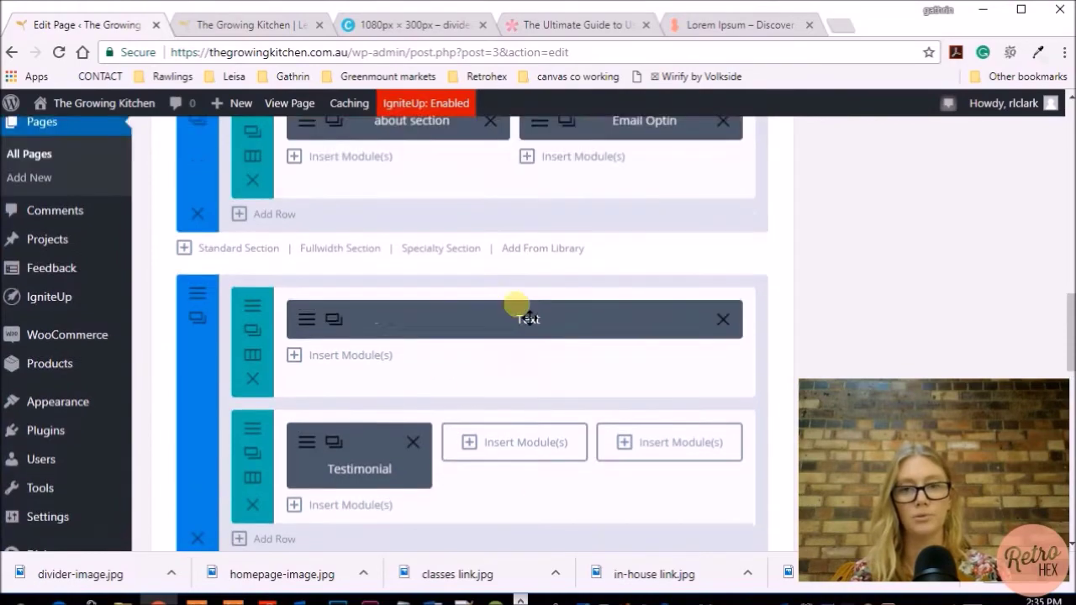
{"action": "scroll", "coordinate": [522, 312], "scroll_direction": "up", "scroll_amount": 3}
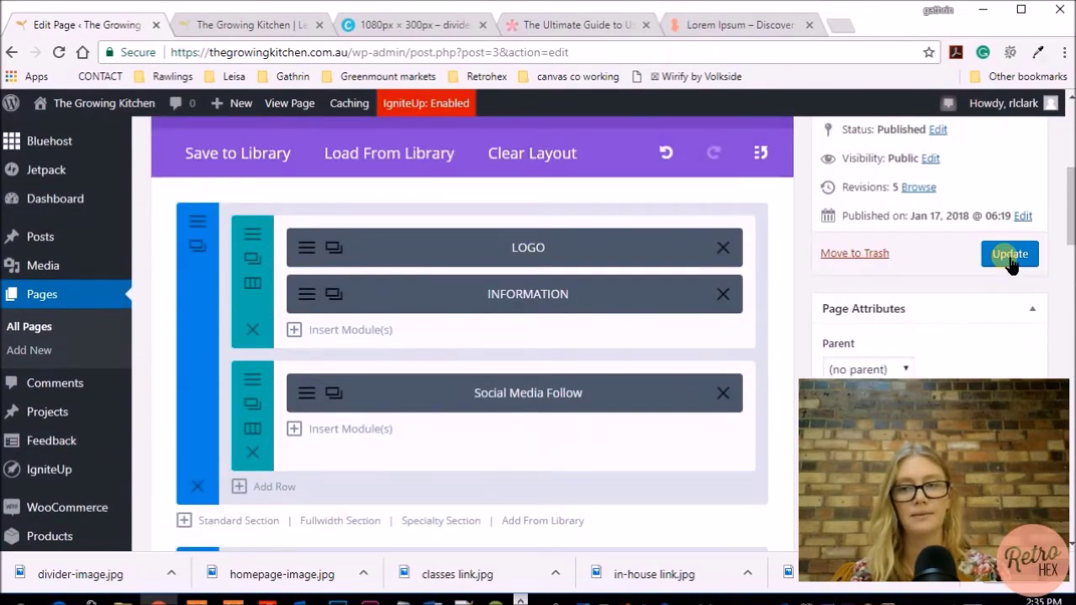
{"action": "left_click", "coordinate": [1010, 254]}
{"action": "left_click", "coordinate": [477, 324]}
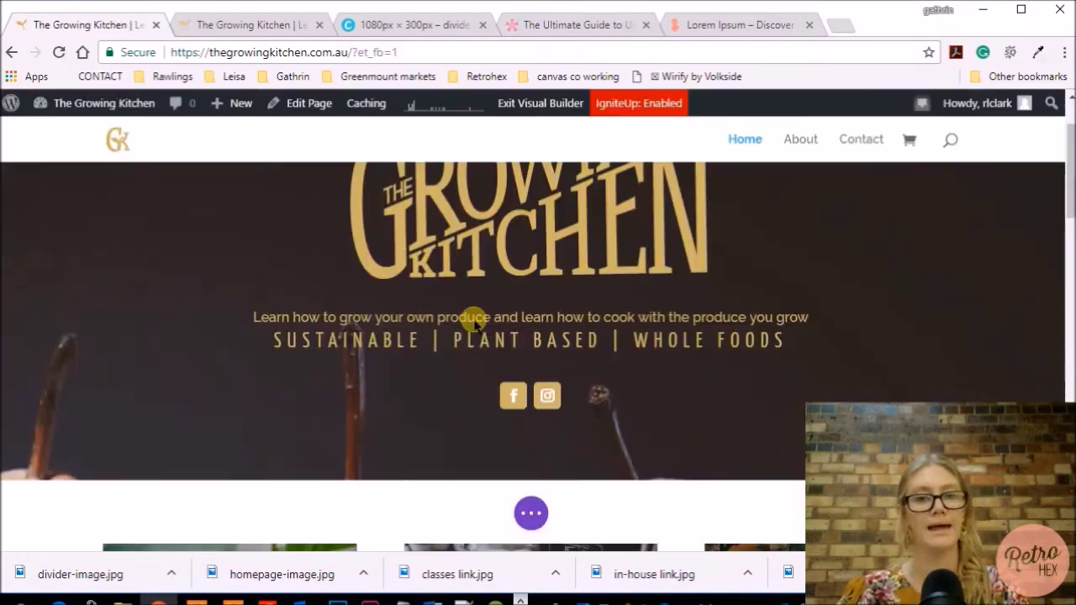
Scroll past the service cards and subscribe form to the TESTIMONIAL heading and testimonial card
{"action": "scroll", "coordinate": [473, 324], "scroll_direction": "down", "scroll_amount": 5}
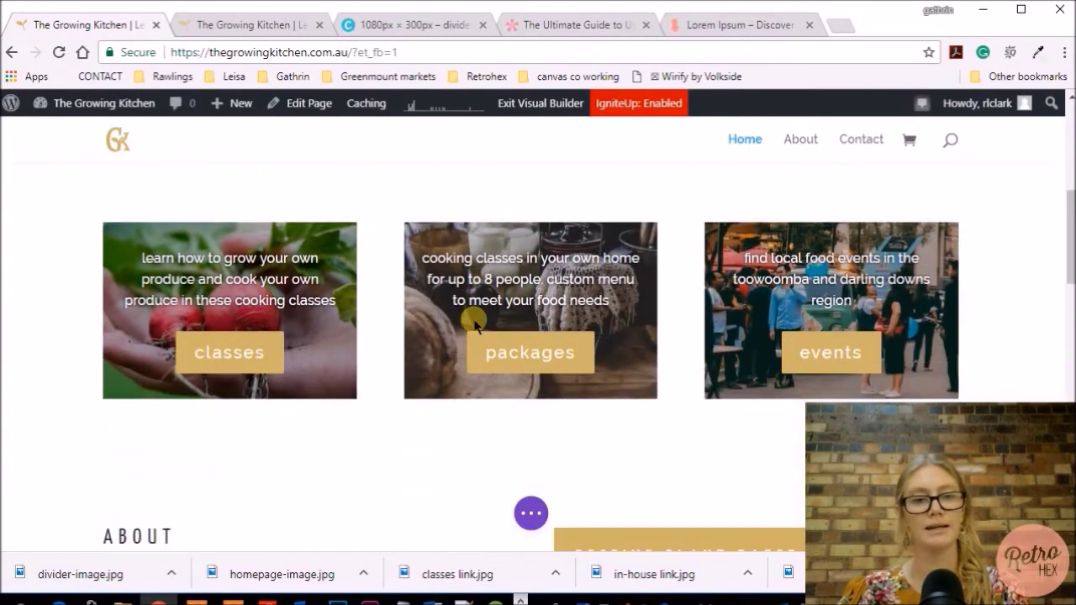
{"action": "scroll", "coordinate": [474, 324], "scroll_direction": "down", "scroll_amount": 5}
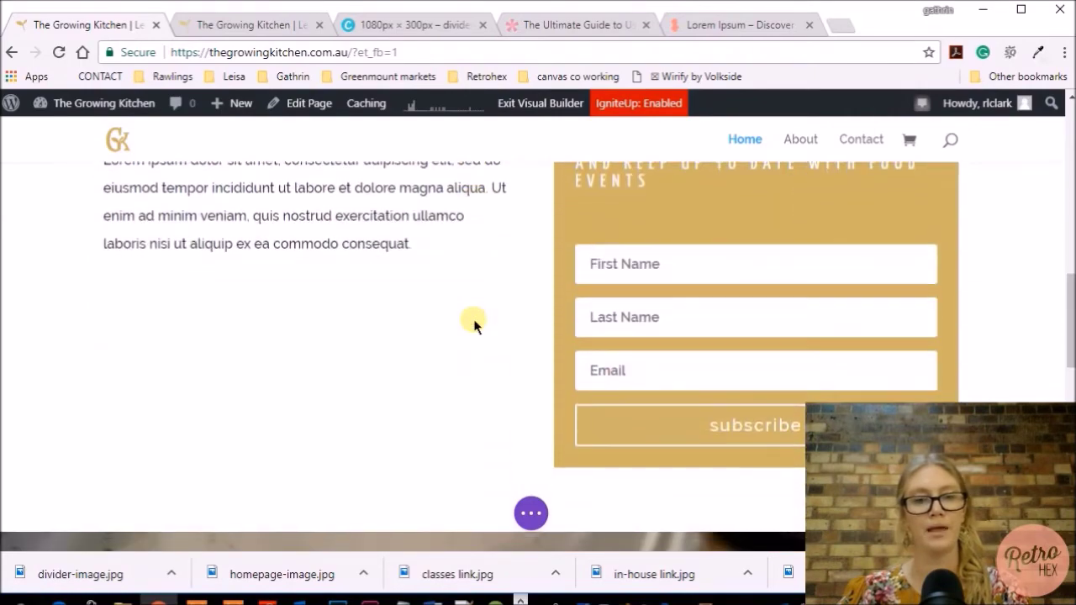
{"action": "scroll", "coordinate": [473, 323], "scroll_direction": "down", "scroll_amount": 3}
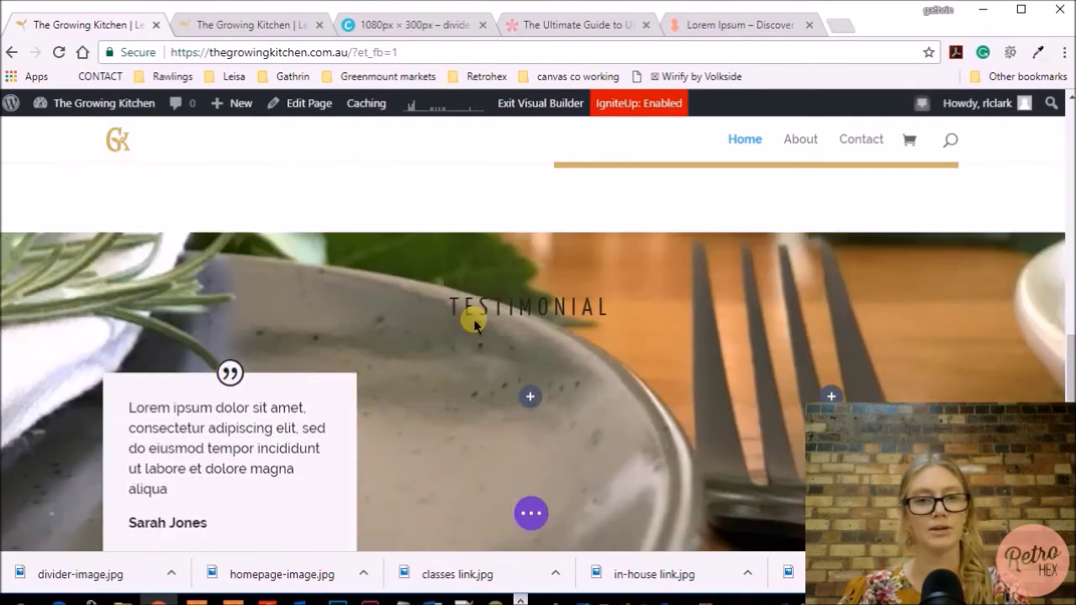
{"action": "scroll", "coordinate": [474, 324], "scroll_direction": "down", "scroll_amount": 6}
{"action": "scroll", "coordinate": [473, 323], "scroll_direction": "up", "scroll_amount": 1}
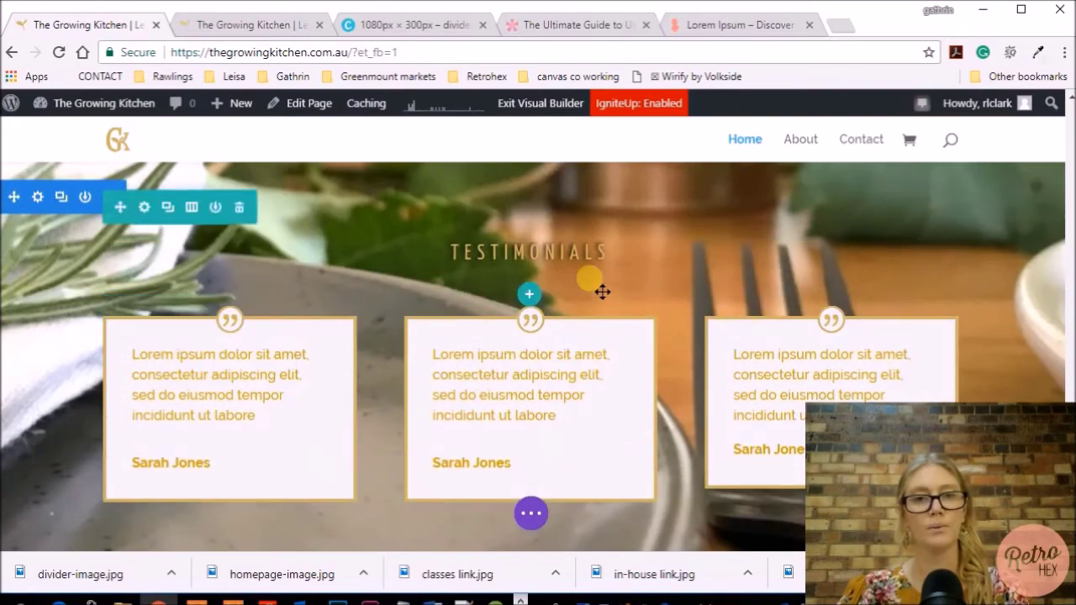
{"action": "scroll", "coordinate": [600, 290], "scroll_direction": "up", "scroll_amount": 1}
{"action": "scroll", "coordinate": [602, 292], "scroll_direction": "up", "scroll_amount": 4}
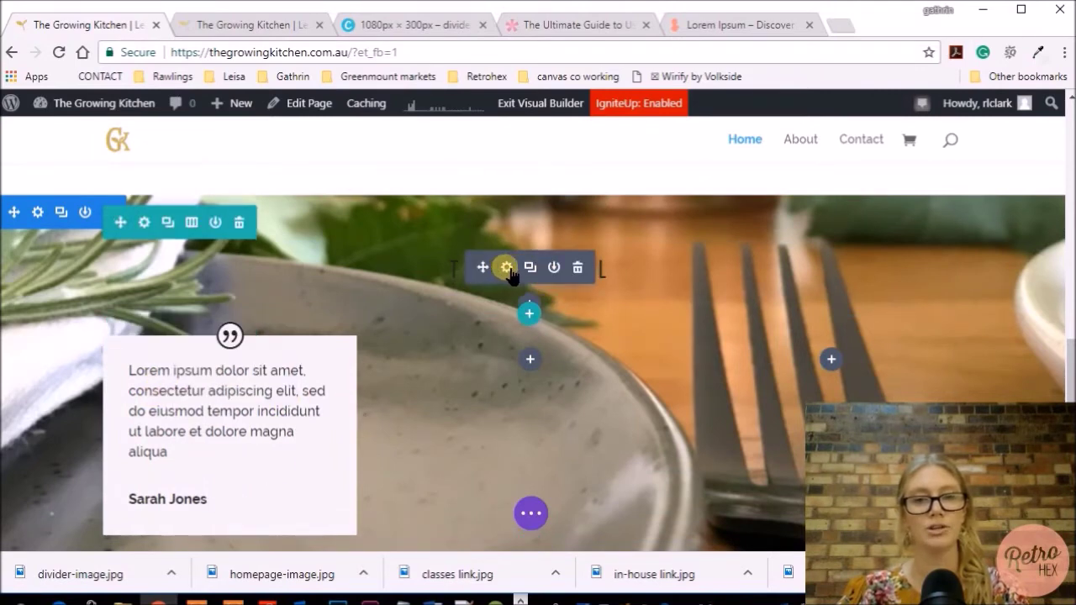
Colour the TESTIMONIAL heading's Heading 2 text gold #cbb666 in its design settings
{"action": "left_click", "coordinate": [506, 267]}
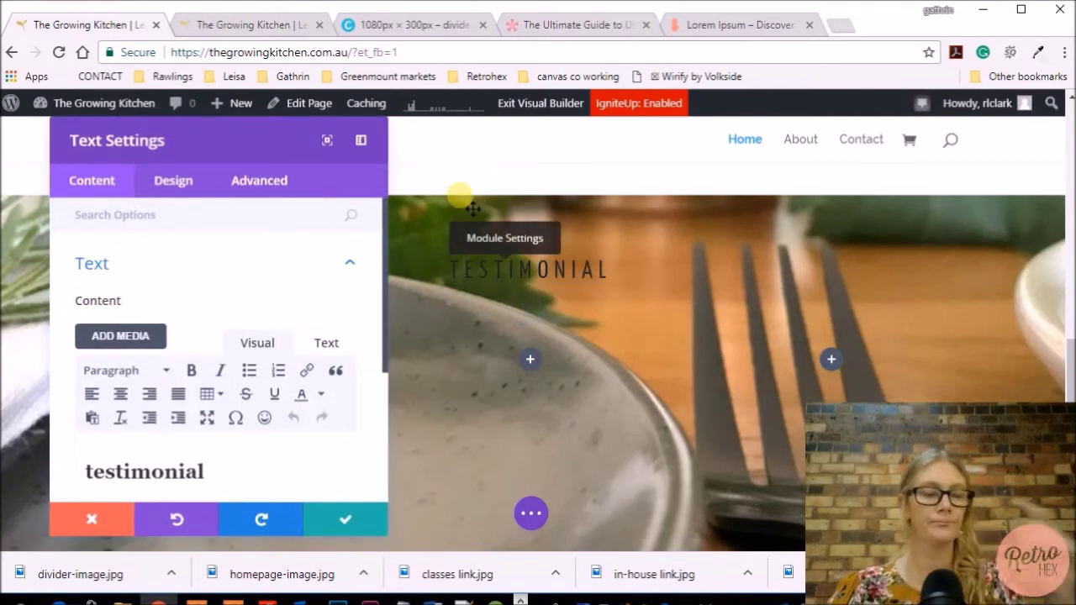
{"action": "left_click", "coordinate": [182, 187]}
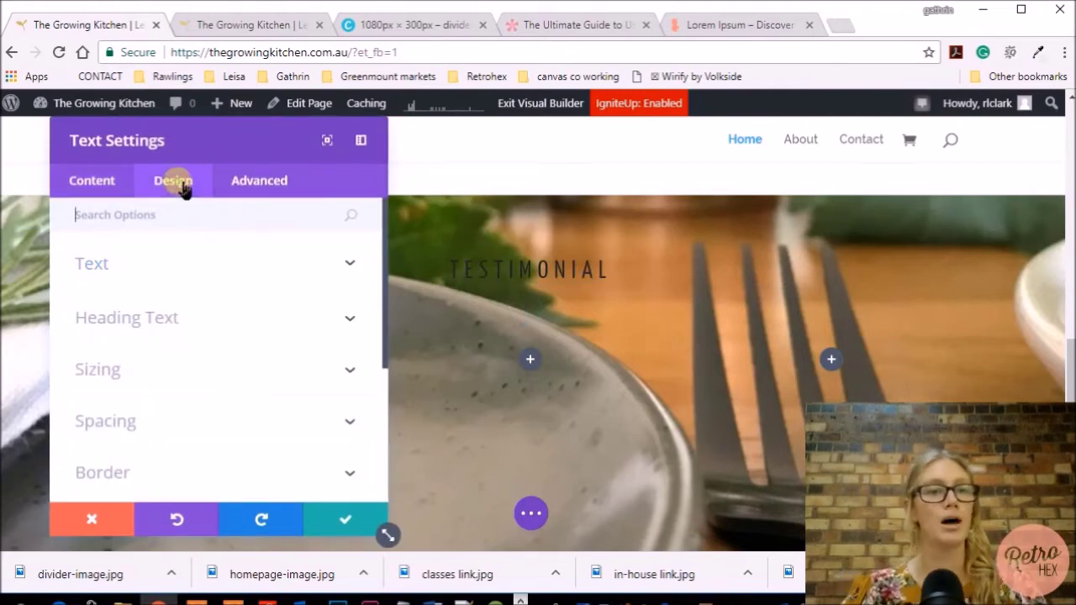
{"action": "left_click", "coordinate": [152, 325]}
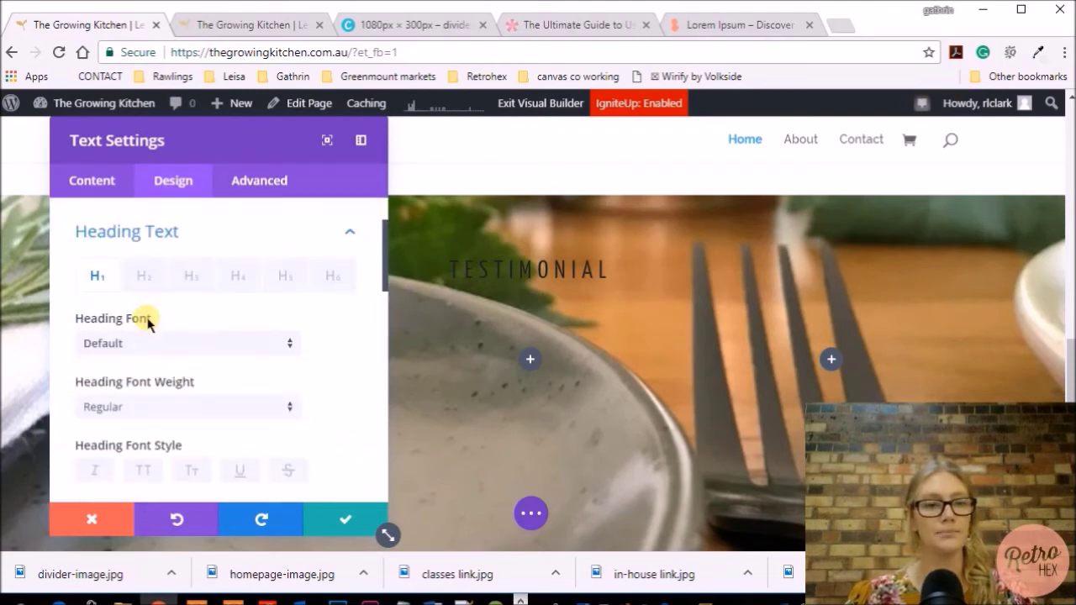
{"action": "left_click", "coordinate": [191, 309]}
{"action": "left_click", "coordinate": [144, 311]}
{"action": "scroll", "coordinate": [326, 368], "scroll_direction": "down", "scroll_amount": 2}
{"action": "scroll", "coordinate": [329, 367], "scroll_direction": "down", "scroll_amount": 3}
{"action": "left_click", "coordinate": [245, 396]}
{"action": "left_click", "coordinate": [131, 438]}
{"action": "type", "text": "#cbb666"}
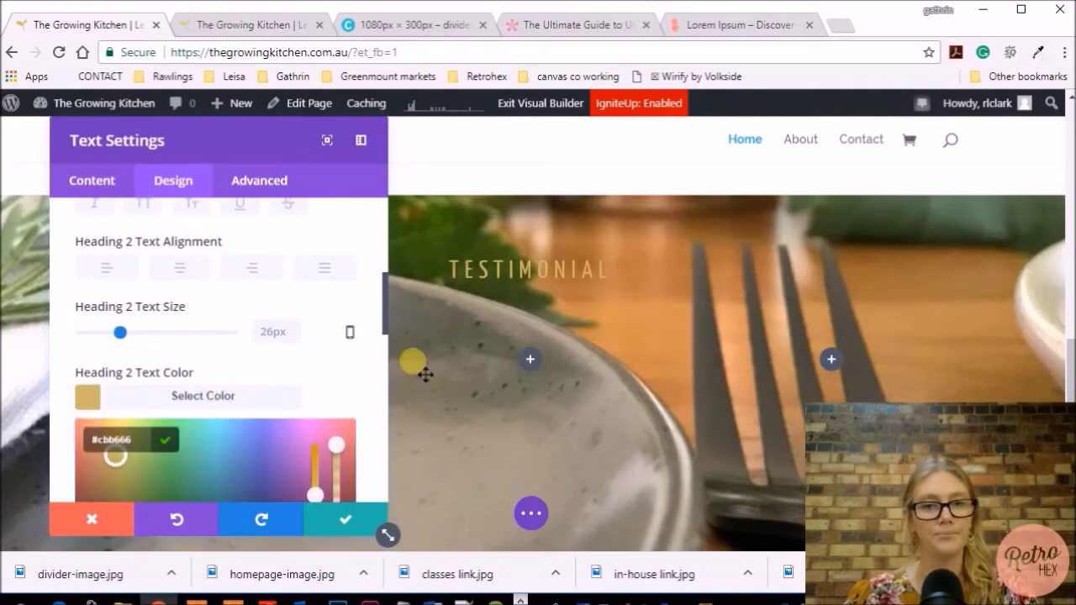
Apply a soft drop shadow preset to the Heading 2 text
{"action": "scroll", "coordinate": [363, 361], "scroll_direction": "up", "scroll_amount": 3}
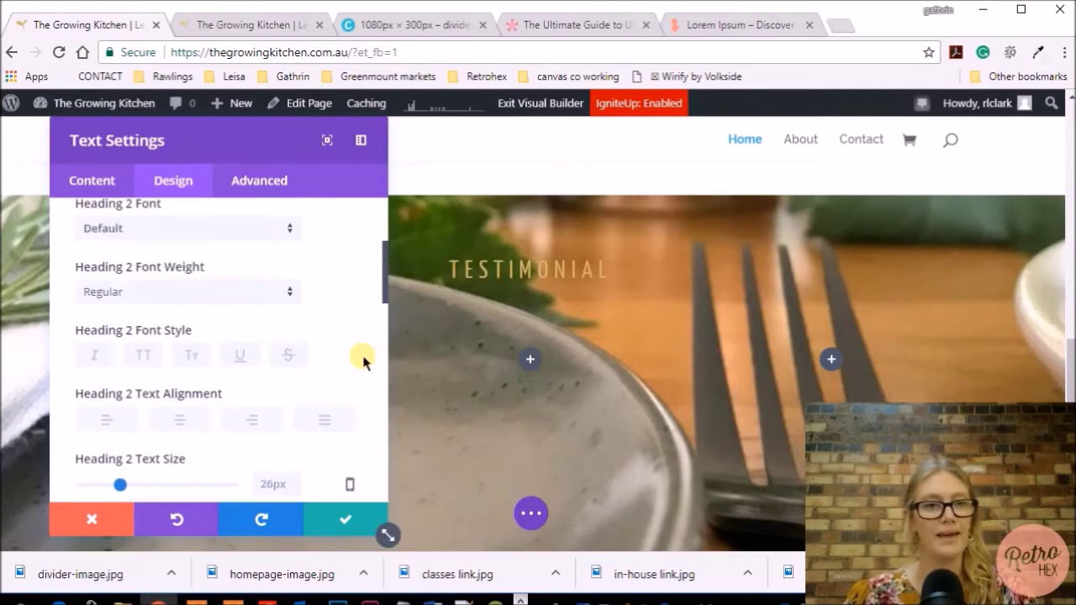
{"action": "scroll", "coordinate": [364, 361], "scroll_direction": "down", "scroll_amount": 2}
{"action": "scroll", "coordinate": [363, 362], "scroll_direction": "down", "scroll_amount": 7}
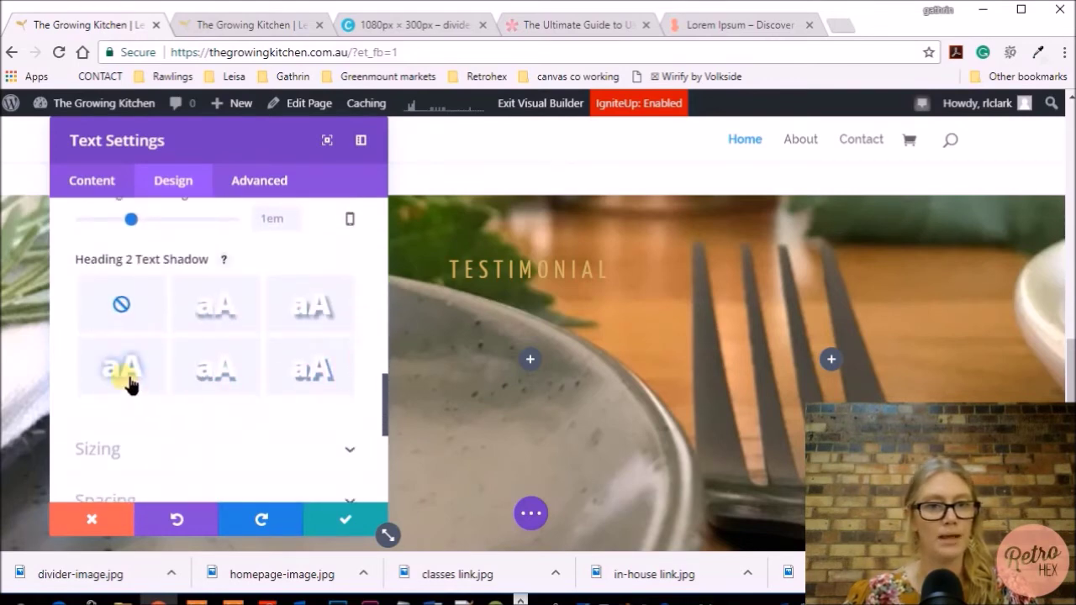
{"action": "left_click", "coordinate": [122, 371]}
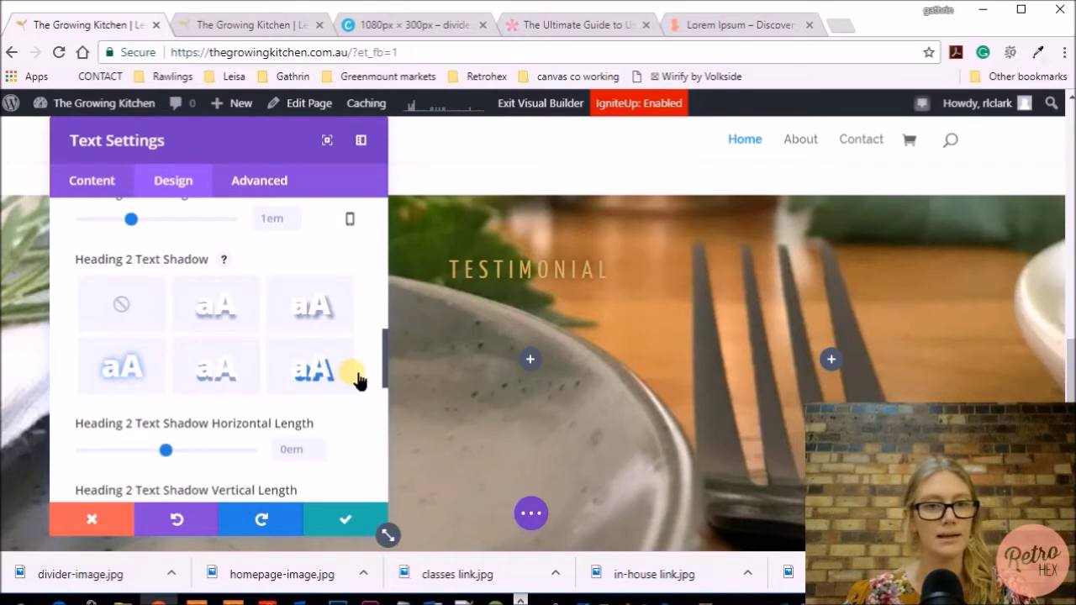
{"action": "scroll", "coordinate": [357, 378], "scroll_direction": "down", "scroll_amount": 2}
{"action": "scroll", "coordinate": [355, 376], "scroll_direction": "down", "scroll_amount": 3}
Adjust the heading shadow's colour, blur strength and vertical offset
{"action": "left_click", "coordinate": [220, 392]}
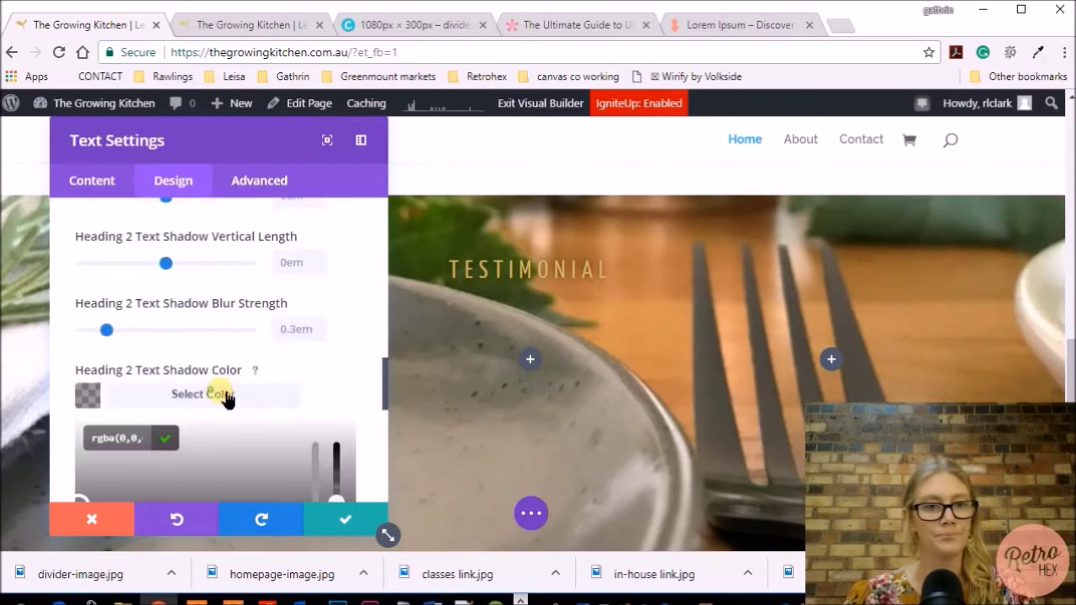
{"action": "scroll", "coordinate": [353, 479], "scroll_direction": "down", "scroll_amount": 1}
{"action": "left_click_drag", "start_coordinate": [337, 443], "coordinate": [351, 410]}
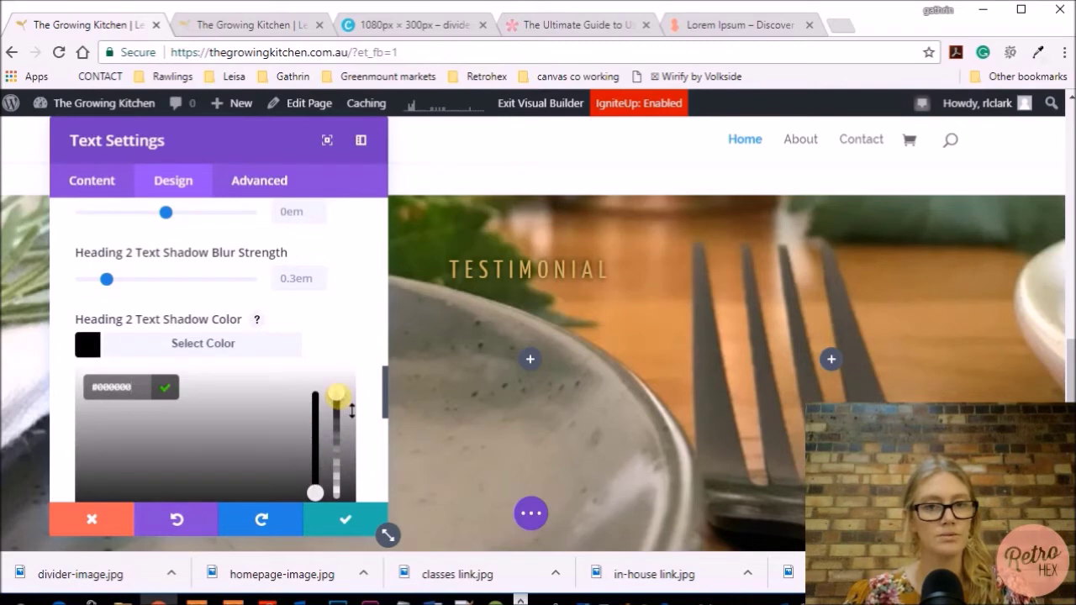
{"action": "scroll", "coordinate": [359, 356], "scroll_direction": "up", "scroll_amount": 1}
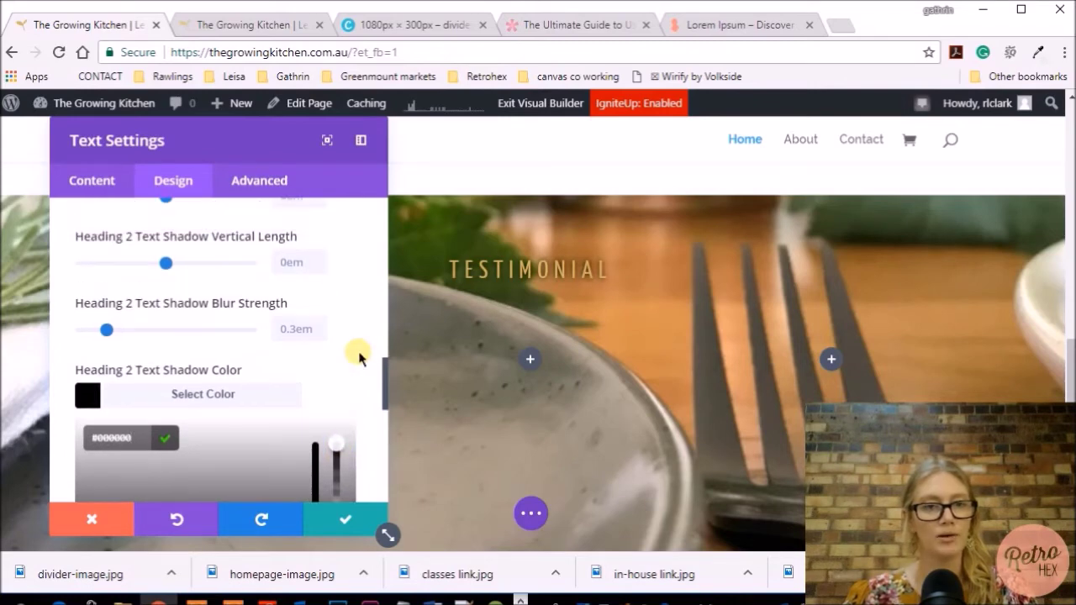
{"action": "left_click_drag", "start_coordinate": [108, 331], "coordinate": [79, 331]}
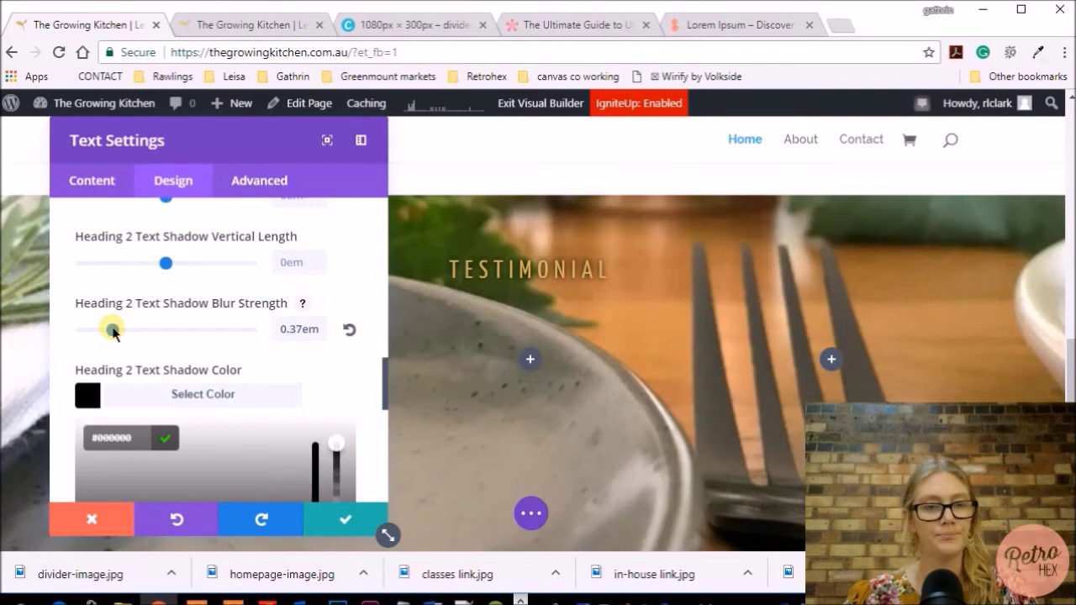
{"action": "left_click", "coordinate": [113, 330]}
{"action": "scroll", "coordinate": [168, 353], "scroll_direction": "up", "scroll_amount": 3}
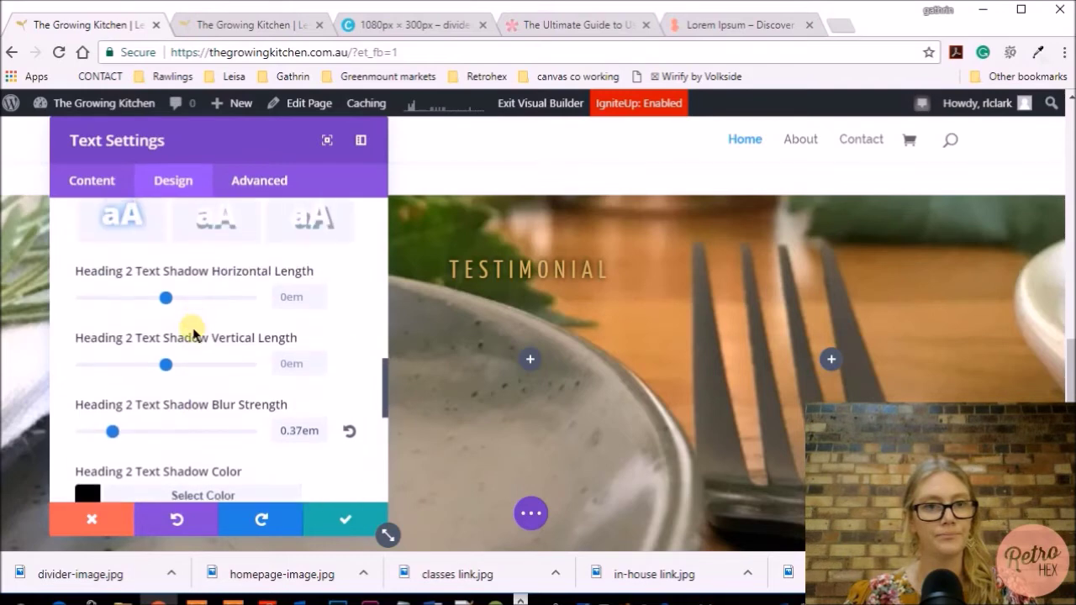
{"action": "left_click_drag", "start_coordinate": [167, 365], "coordinate": [157, 365]}
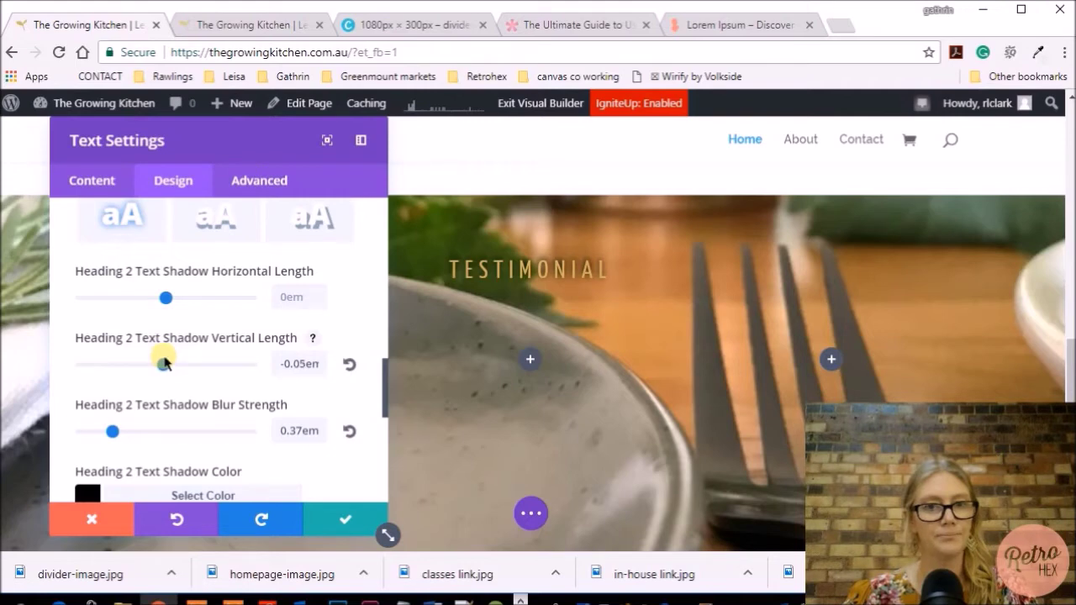
{"action": "scroll", "coordinate": [164, 362], "scroll_direction": "up", "scroll_amount": 2}
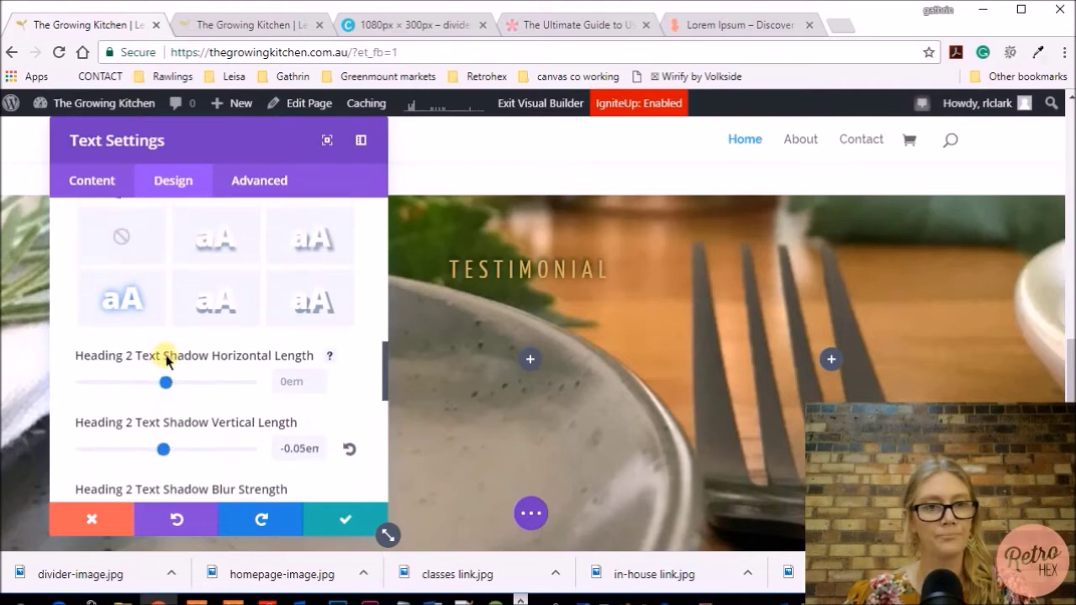
Try several shadow presets, settle on the last diagonal one, and save the text settings
{"action": "left_click", "coordinate": [225, 250]}
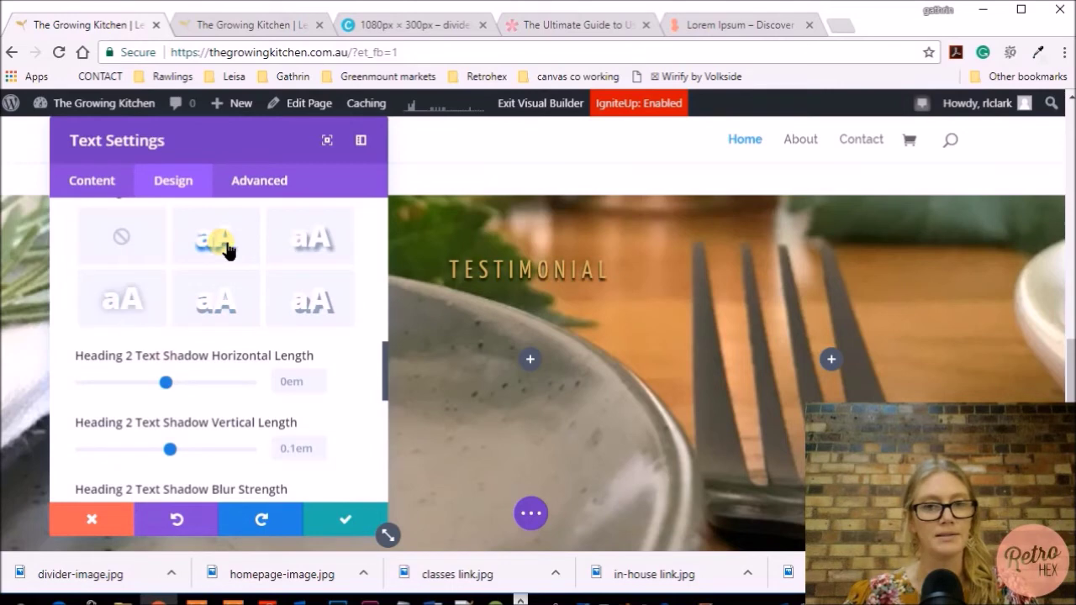
{"action": "left_click", "coordinate": [325, 249]}
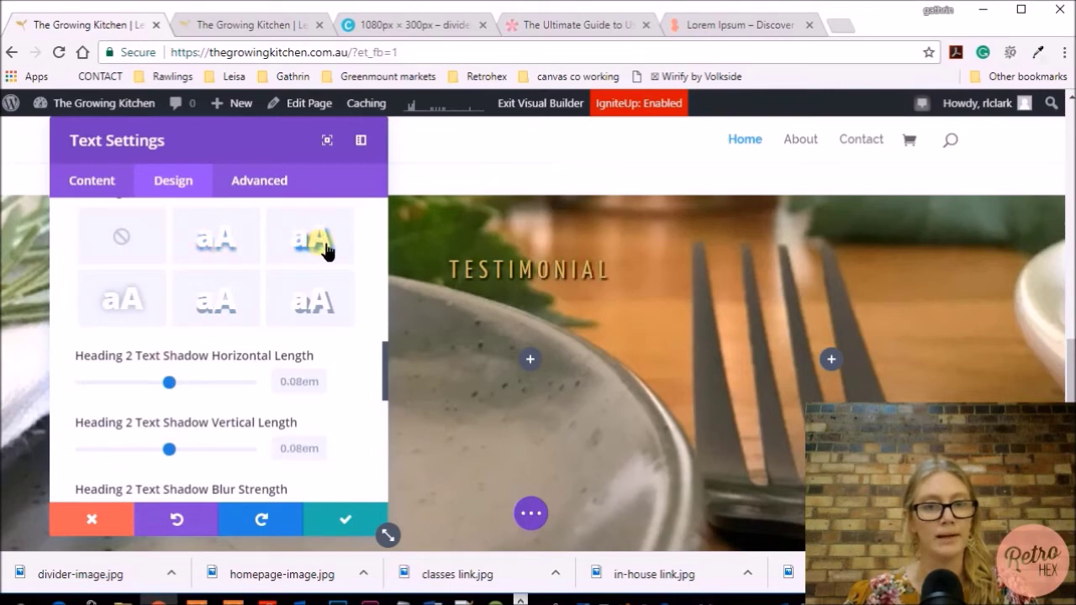
{"action": "left_click", "coordinate": [225, 312]}
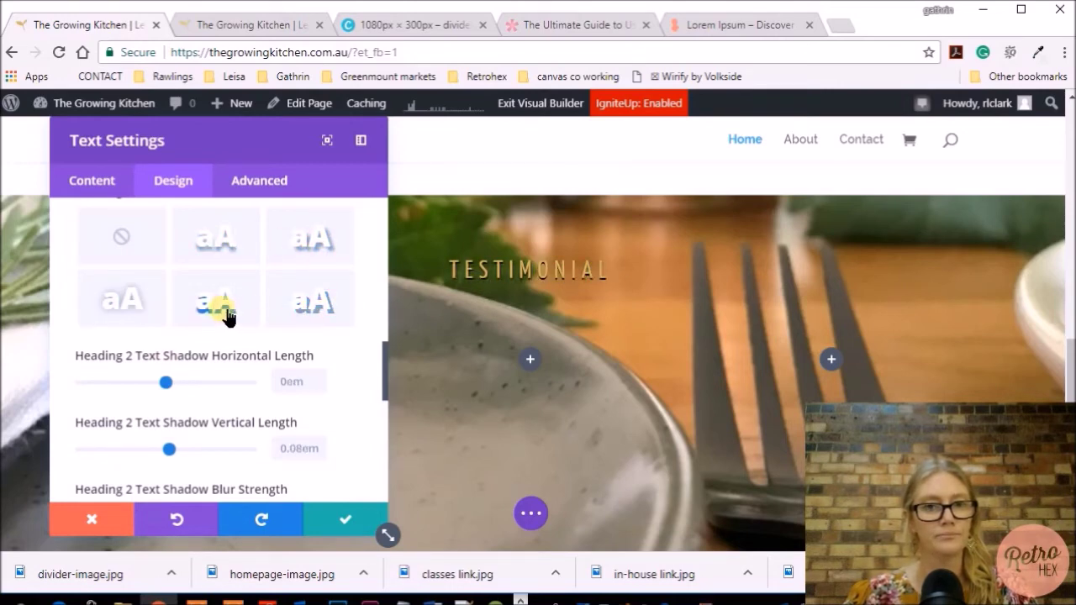
{"action": "left_click", "coordinate": [126, 309]}
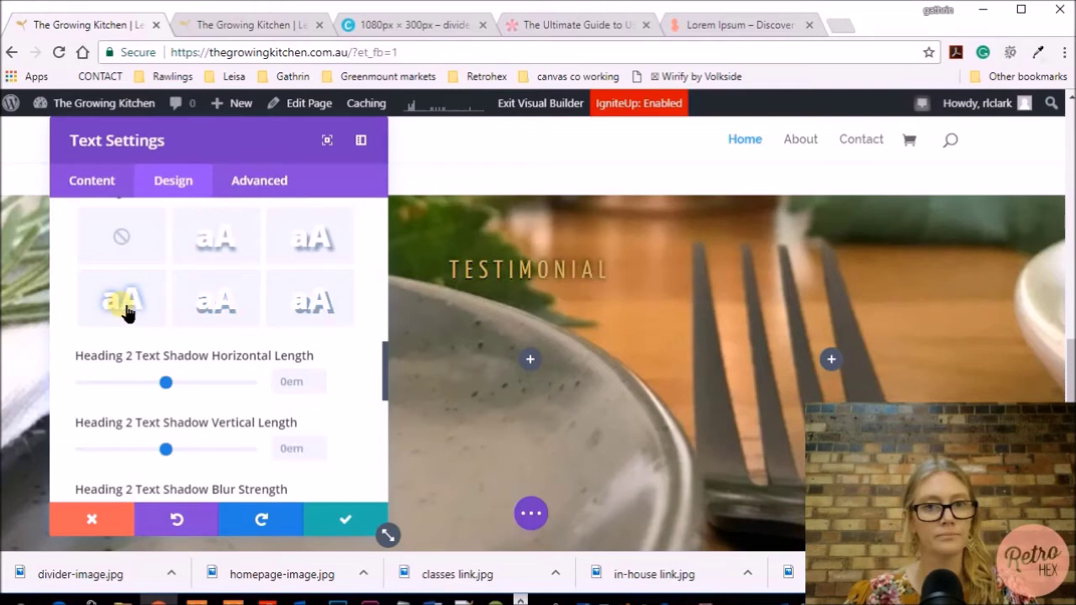
{"action": "left_click", "coordinate": [231, 299]}
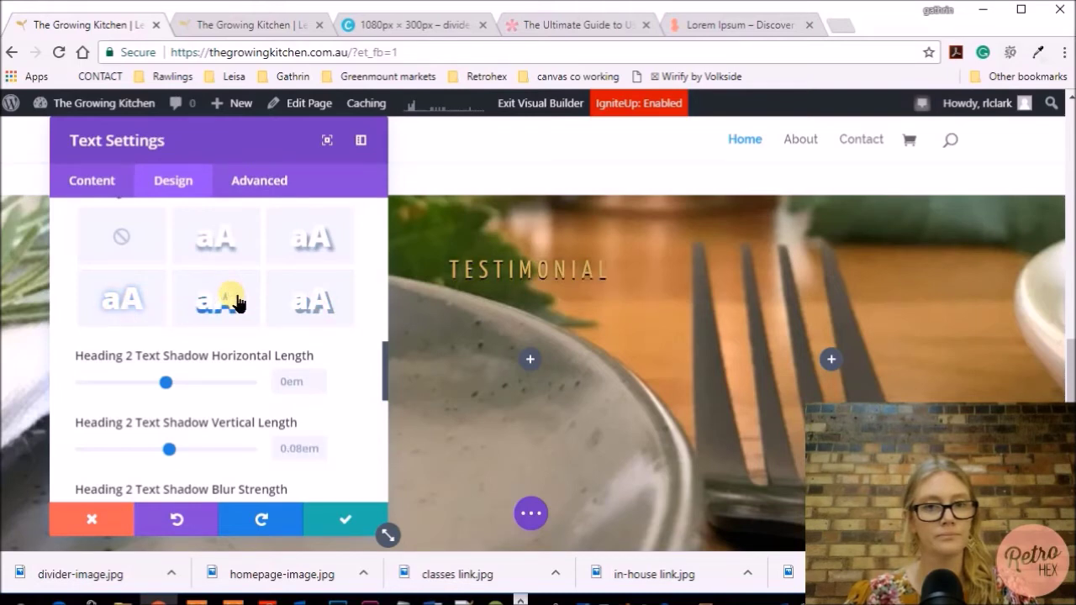
{"action": "left_click", "coordinate": [307, 303]}
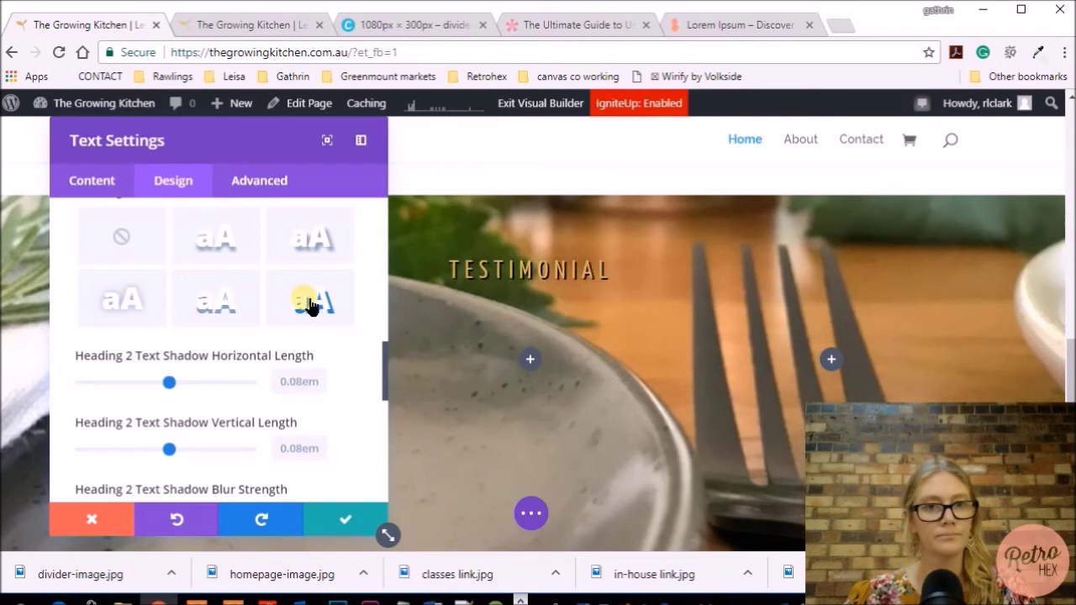
{"action": "scroll", "coordinate": [309, 305], "scroll_direction": "down", "scroll_amount": 2}
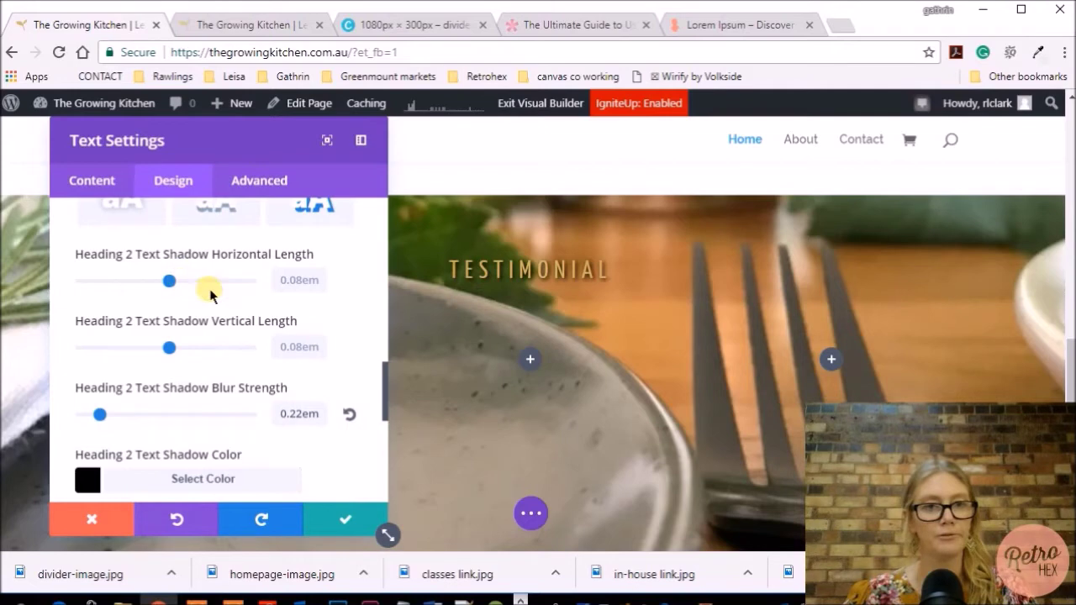
{"action": "scroll", "coordinate": [209, 289], "scroll_direction": "up", "scroll_amount": 1}
{"action": "scroll", "coordinate": [209, 288], "scroll_direction": "down", "scroll_amount": 3}
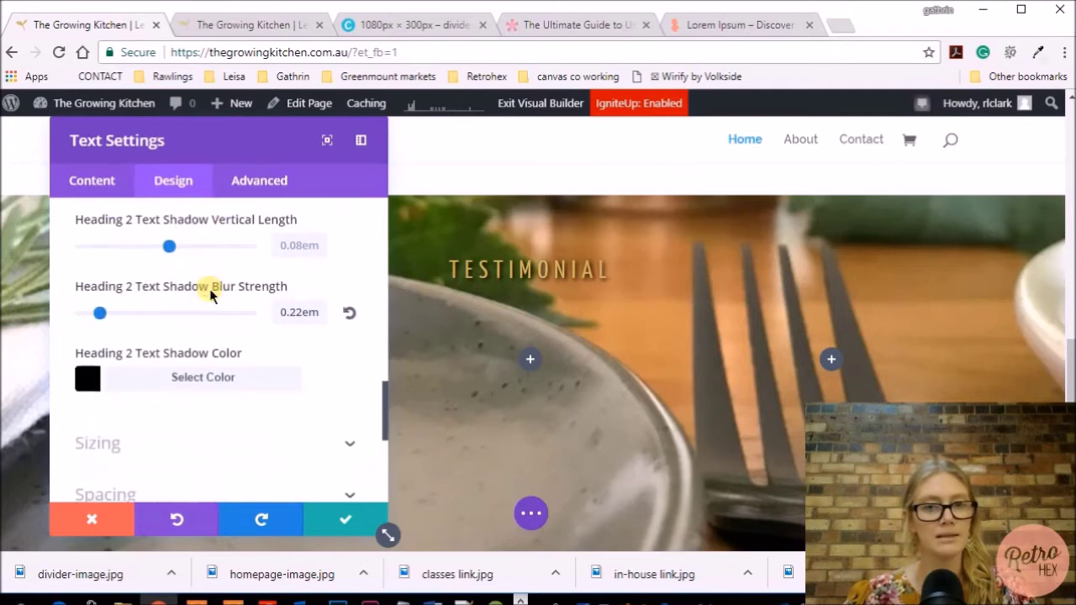
{"action": "left_click", "coordinate": [341, 518]}
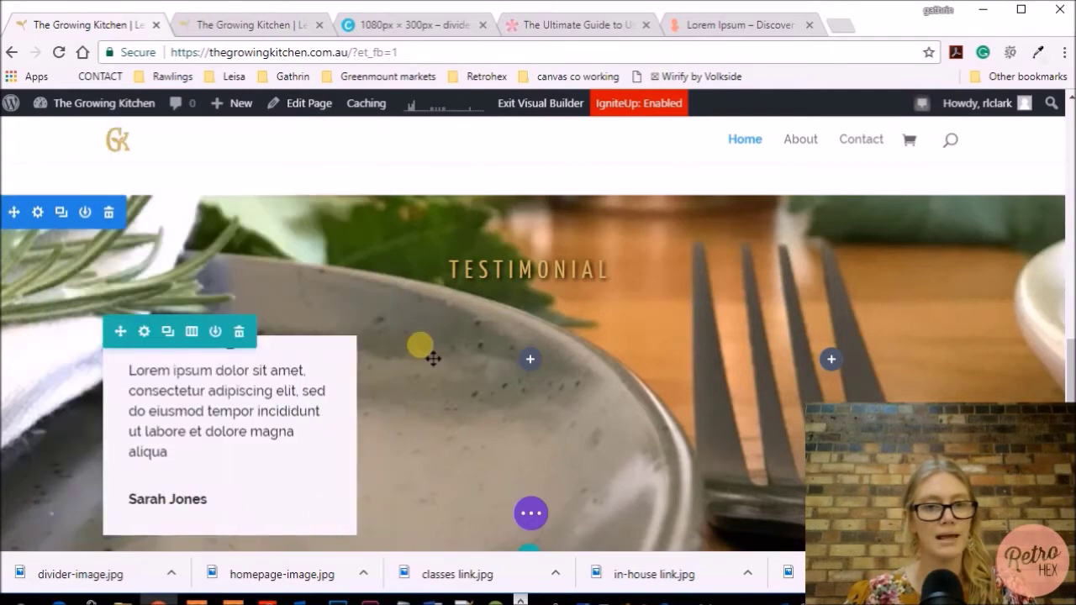
Open the testimonial's Quote Icon design options and paste #cbb666 as the icon colour
{"action": "scroll", "coordinate": [432, 355], "scroll_direction": "down", "scroll_amount": 1}
{"action": "scroll", "coordinate": [208, 327], "scroll_direction": "up", "scroll_amount": 1}
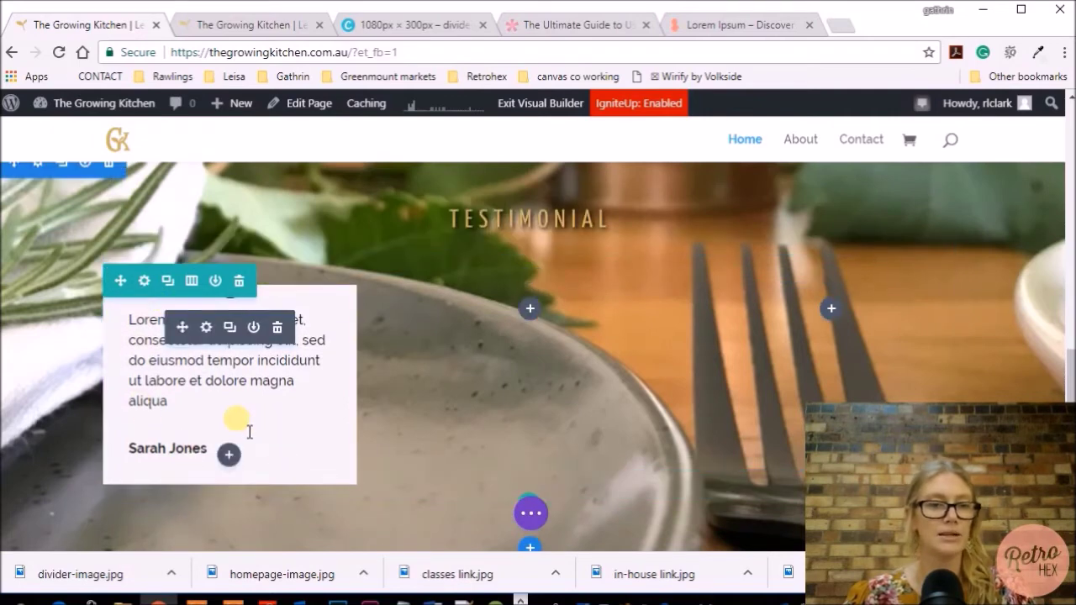
{"action": "left_click", "coordinate": [207, 327]}
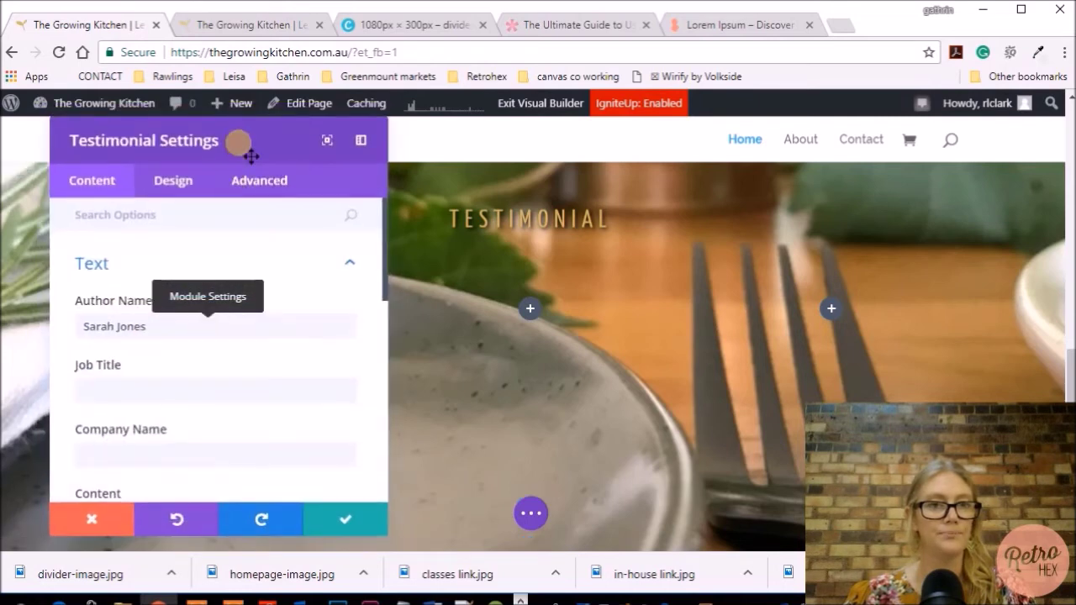
{"action": "left_click_drag", "start_coordinate": [250, 155], "coordinate": [722, 172]}
{"action": "left_click", "coordinate": [646, 199]}
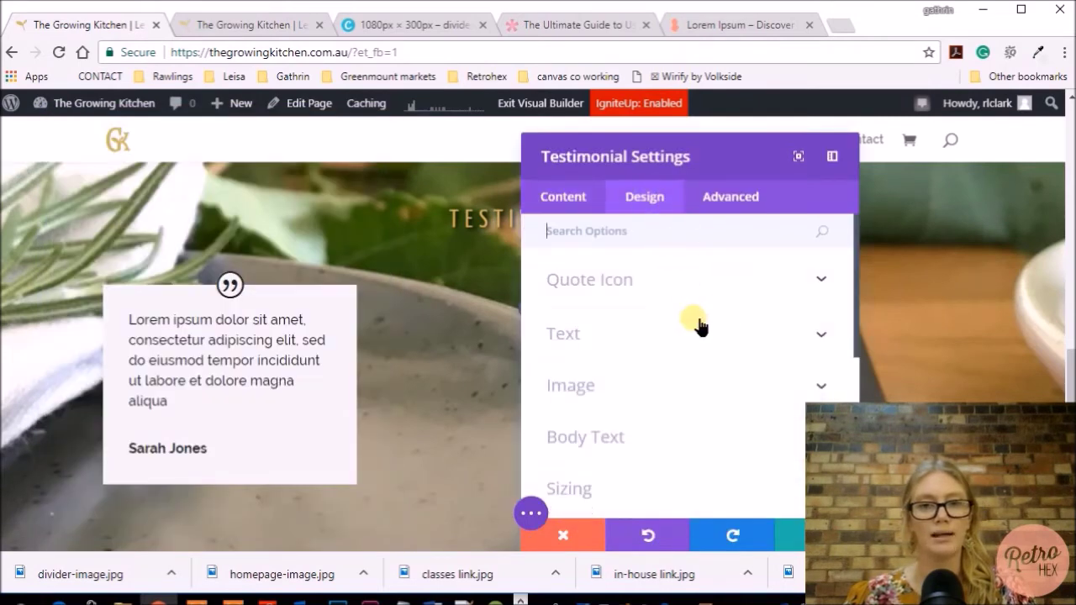
{"action": "left_click", "coordinate": [606, 284]}
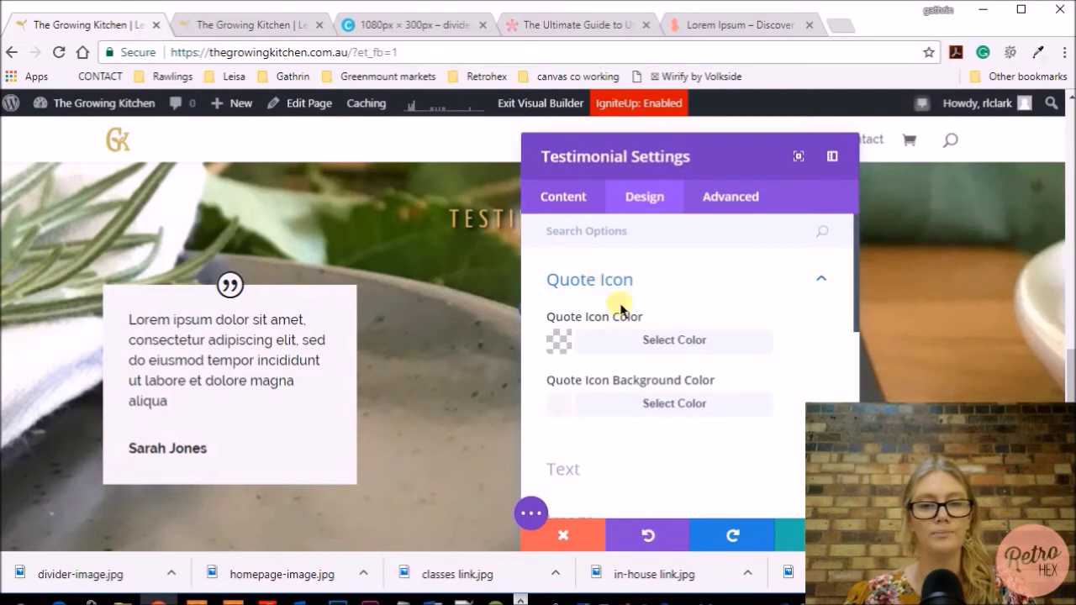
{"action": "left_click", "coordinate": [647, 343]}
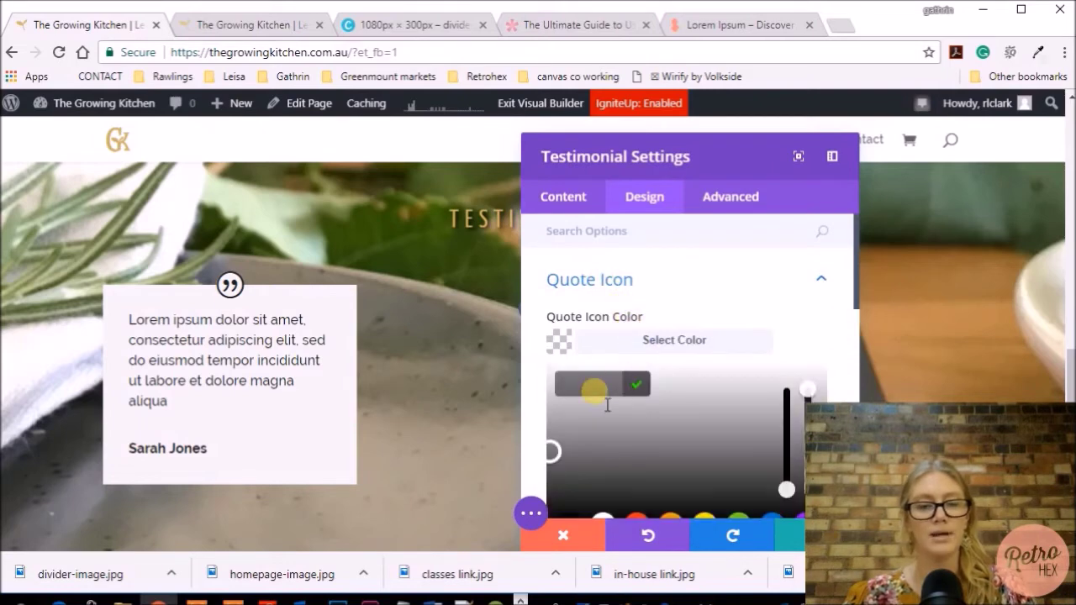
{"action": "type", "text": "#cbb666"}
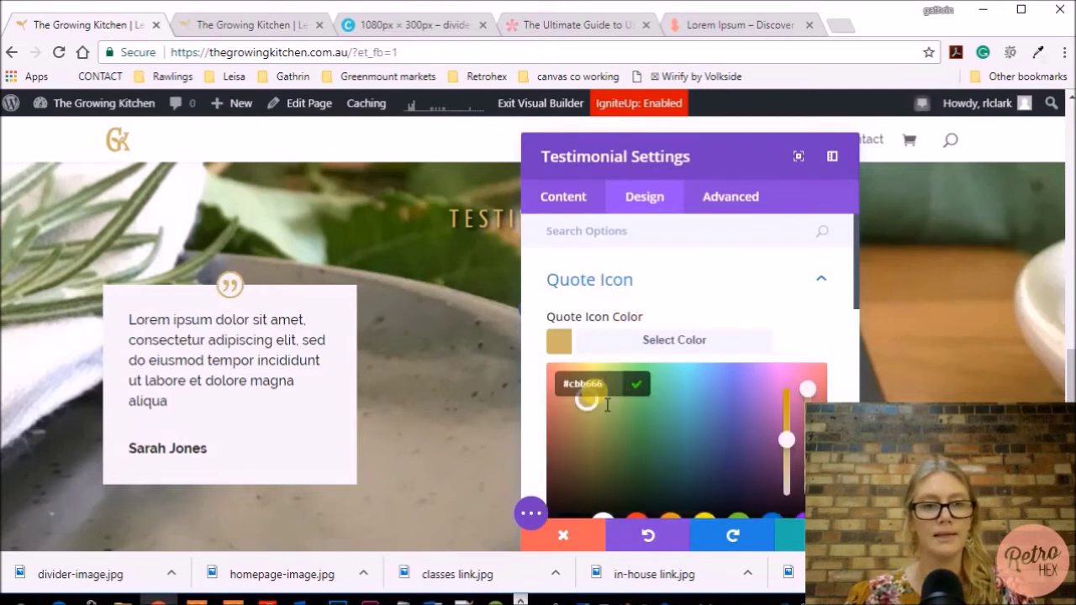
Give the quote icon a #cbb666 background and switch the quote mark to white
{"action": "scroll", "coordinate": [782, 306], "scroll_direction": "down", "scroll_amount": 4}
{"action": "scroll", "coordinate": [782, 307], "scroll_direction": "down", "scroll_amount": 3}
{"action": "scroll", "coordinate": [803, 297], "scroll_direction": "up", "scroll_amount": 5}
{"action": "scroll", "coordinate": [801, 296], "scroll_direction": "down", "scroll_amount": 2}
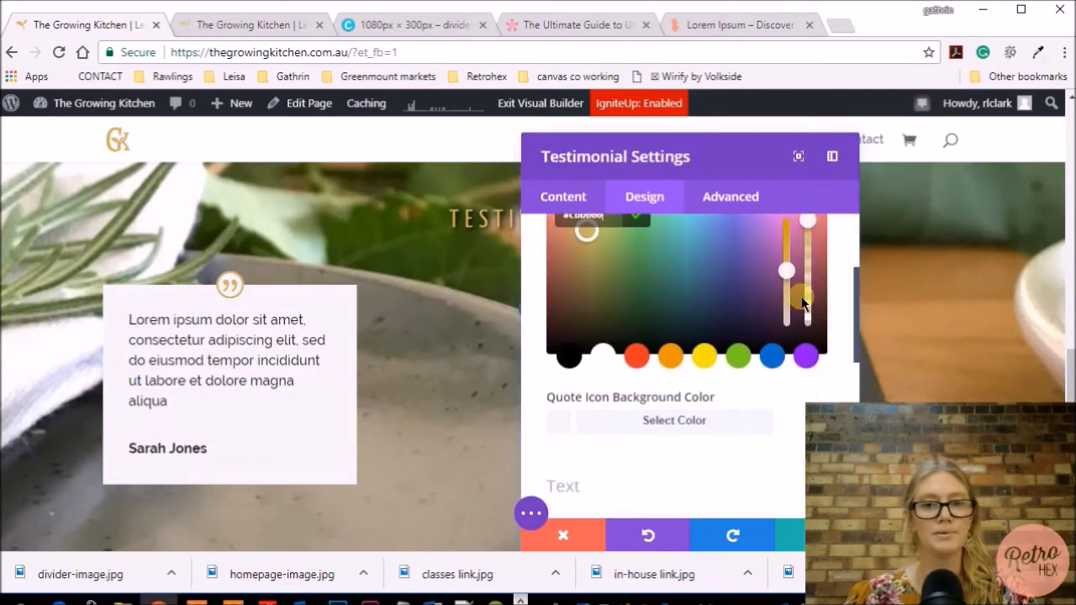
{"action": "left_click", "coordinate": [676, 422]}
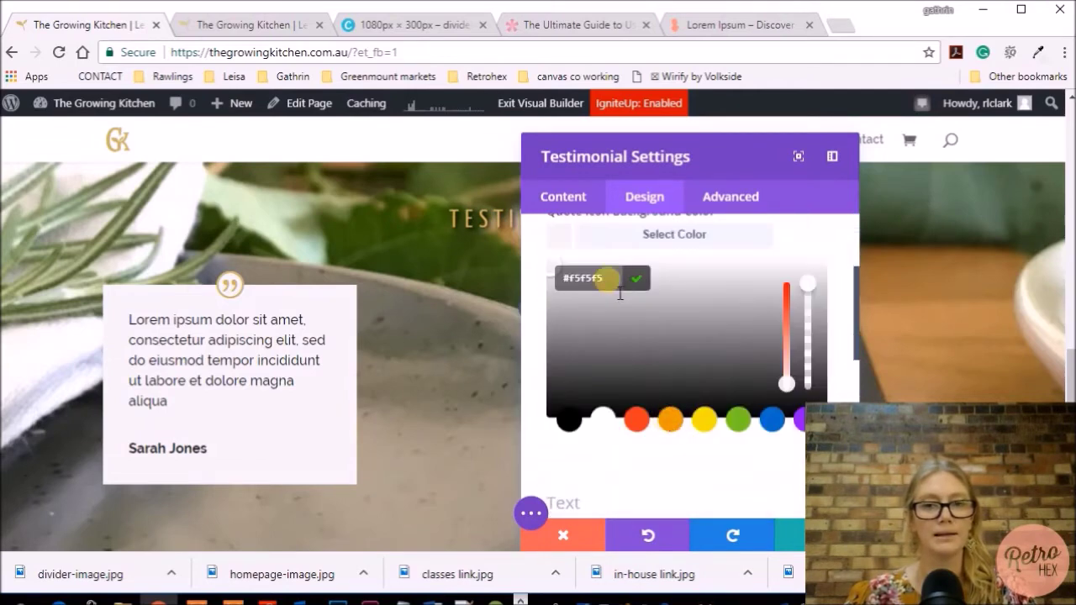
{"action": "type", "text": "#cbb666"}
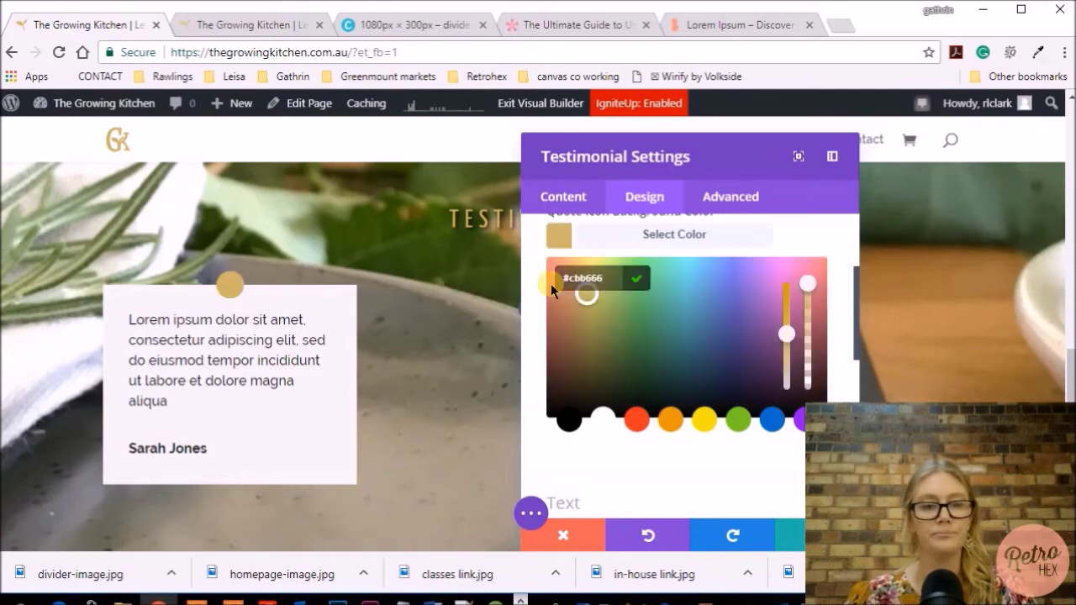
{"action": "scroll", "coordinate": [643, 289], "scroll_direction": "up", "scroll_amount": 2}
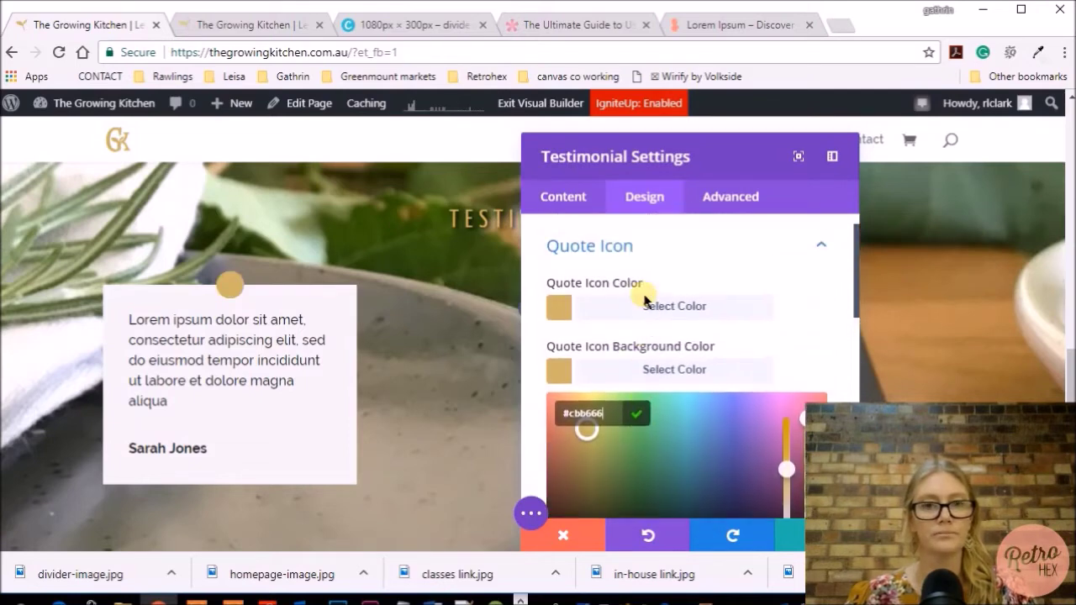
{"action": "left_click", "coordinate": [645, 300]}
{"action": "left_click", "coordinate": [605, 425]}
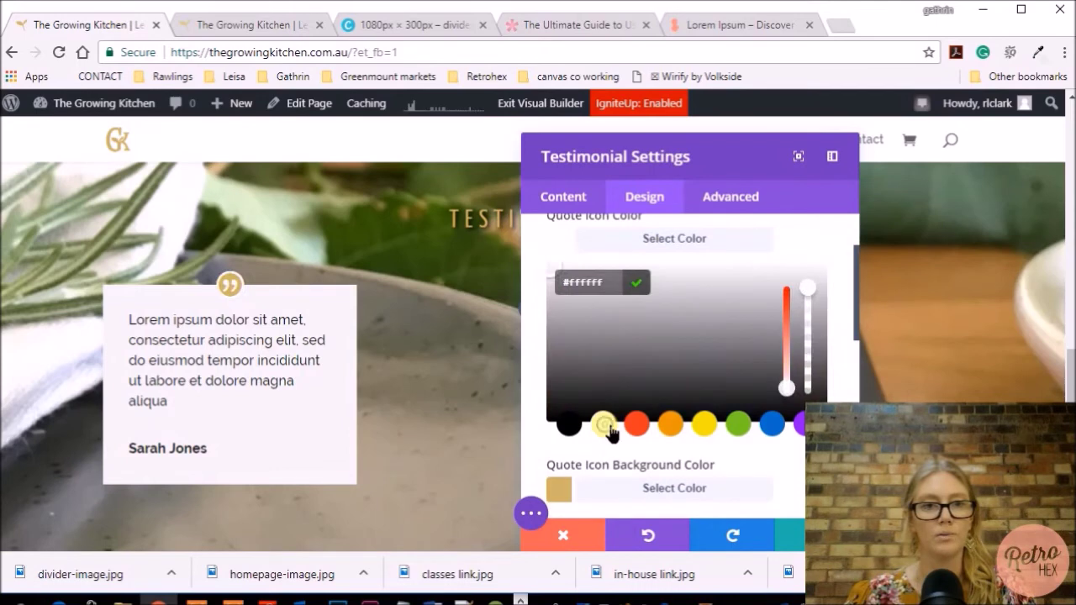
{"action": "scroll", "coordinate": [655, 362], "scroll_direction": "down", "scroll_amount": 4}
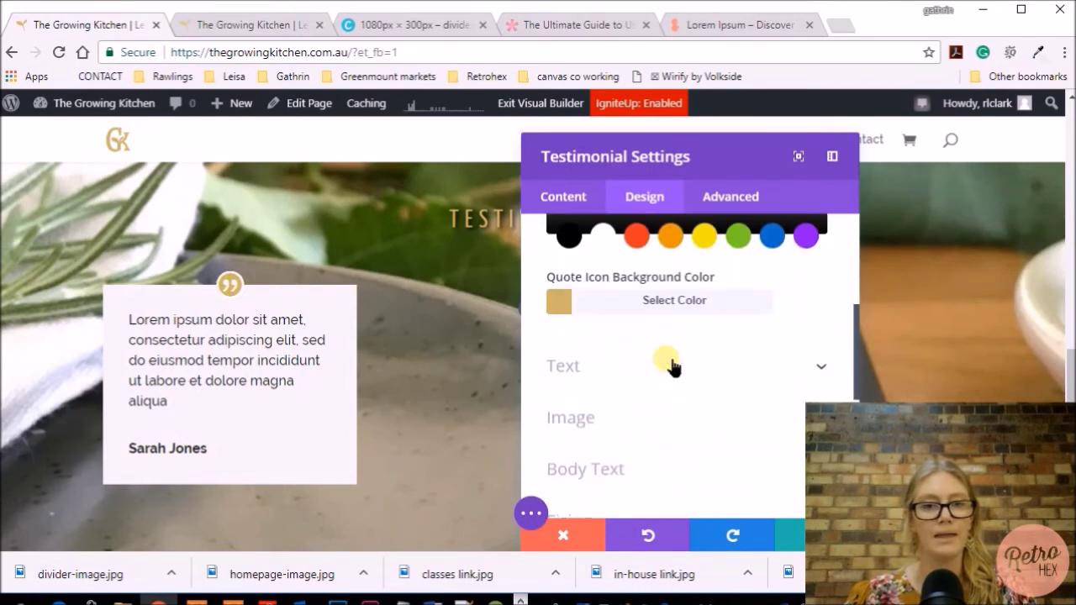
Colour the testimonial body text #cbb666, then shift it to a deeper gold #cca406
{"action": "left_click", "coordinate": [580, 321]}
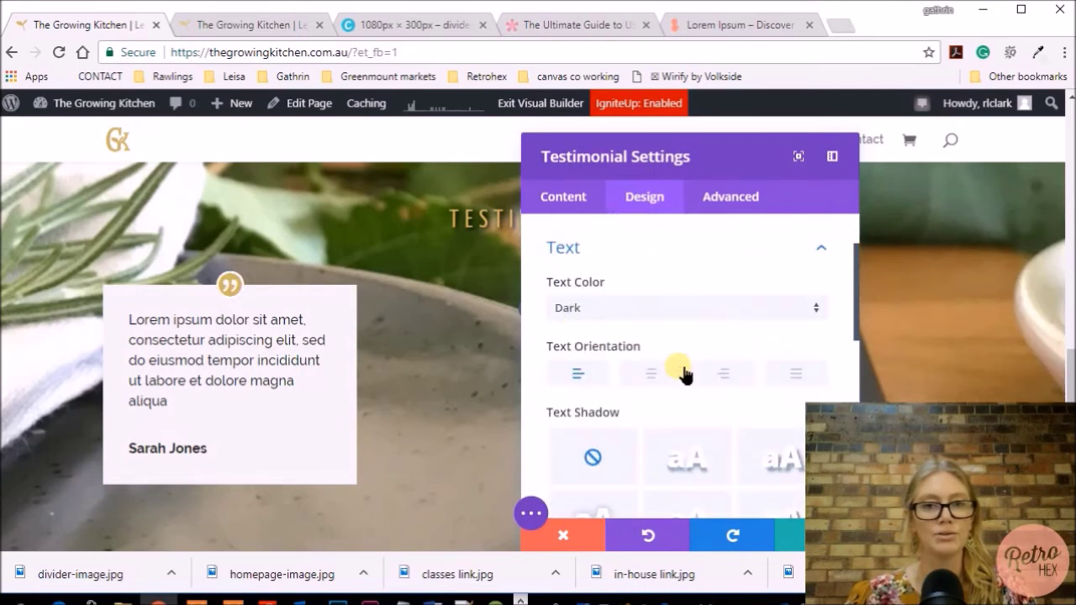
{"action": "scroll", "coordinate": [683, 374], "scroll_direction": "down", "scroll_amount": 3}
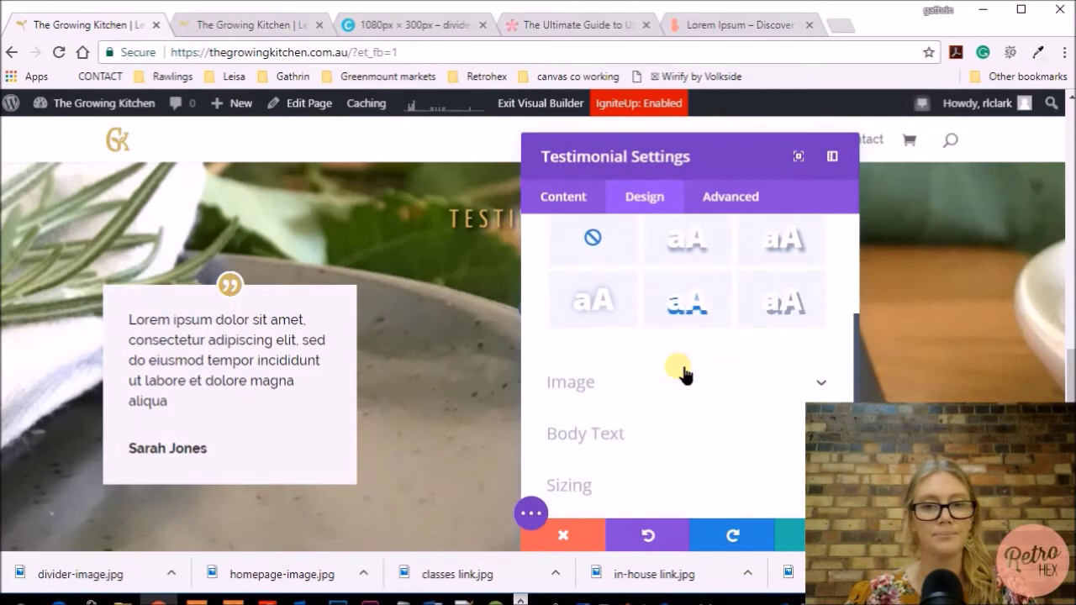
{"action": "left_click", "coordinate": [685, 433]}
{"action": "scroll", "coordinate": [692, 360], "scroll_direction": "down", "scroll_amount": 3}
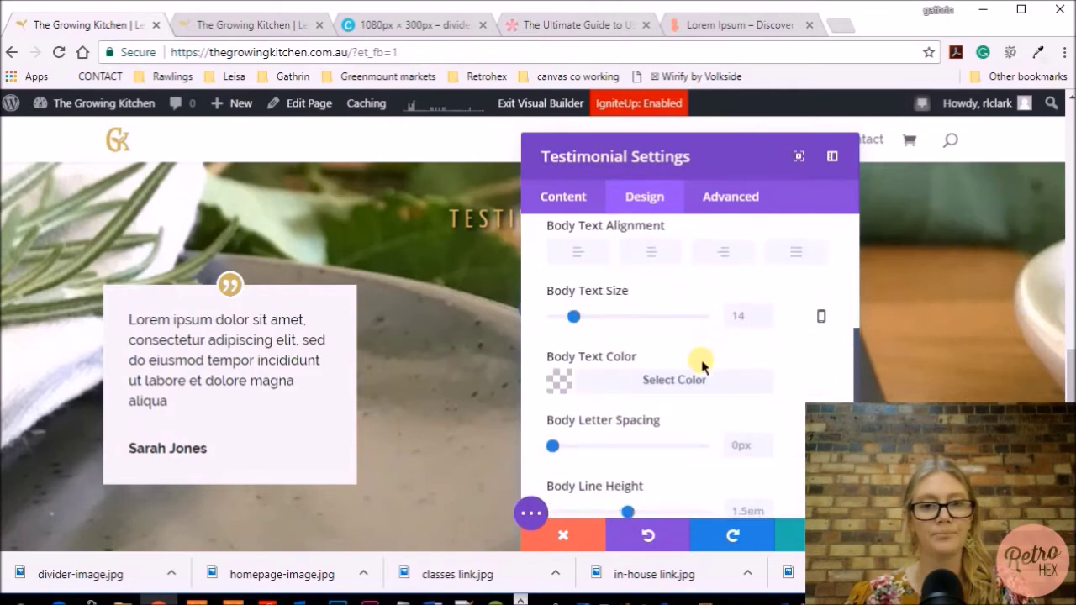
{"action": "scroll", "coordinate": [689, 362], "scroll_direction": "down", "scroll_amount": 1}
{"action": "left_click", "coordinate": [640, 343]}
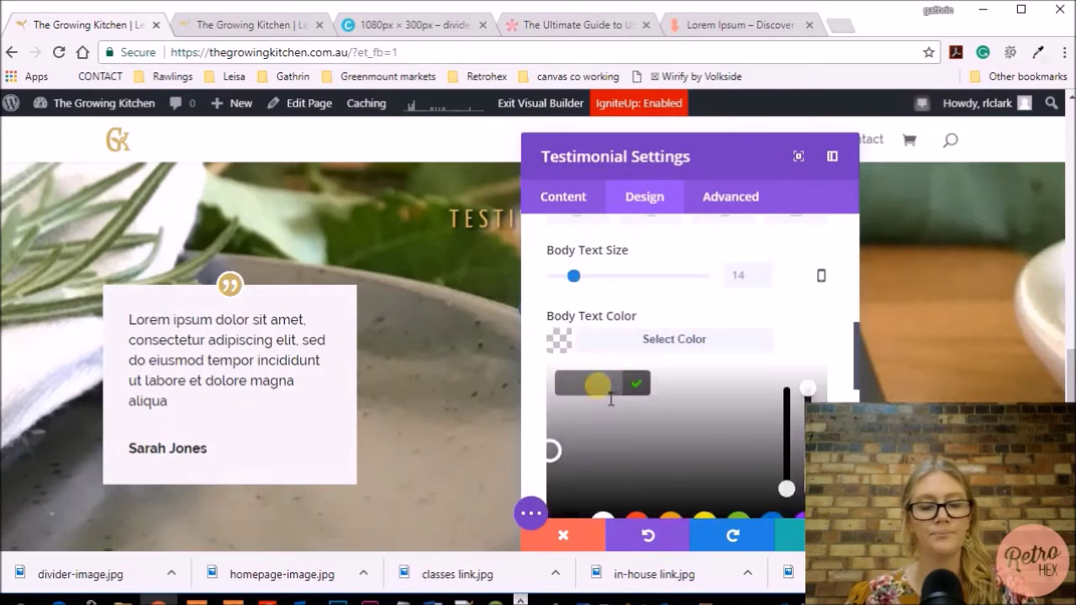
{"action": "type", "text": "#cbb666"}
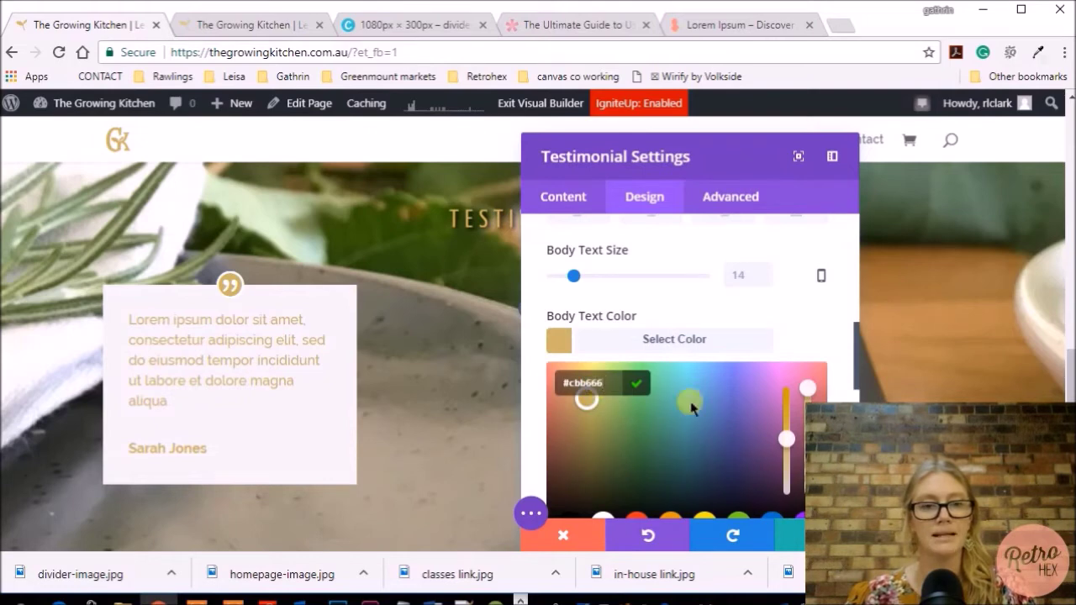
{"action": "scroll", "coordinate": [689, 357], "scroll_direction": "down", "scroll_amount": 2}
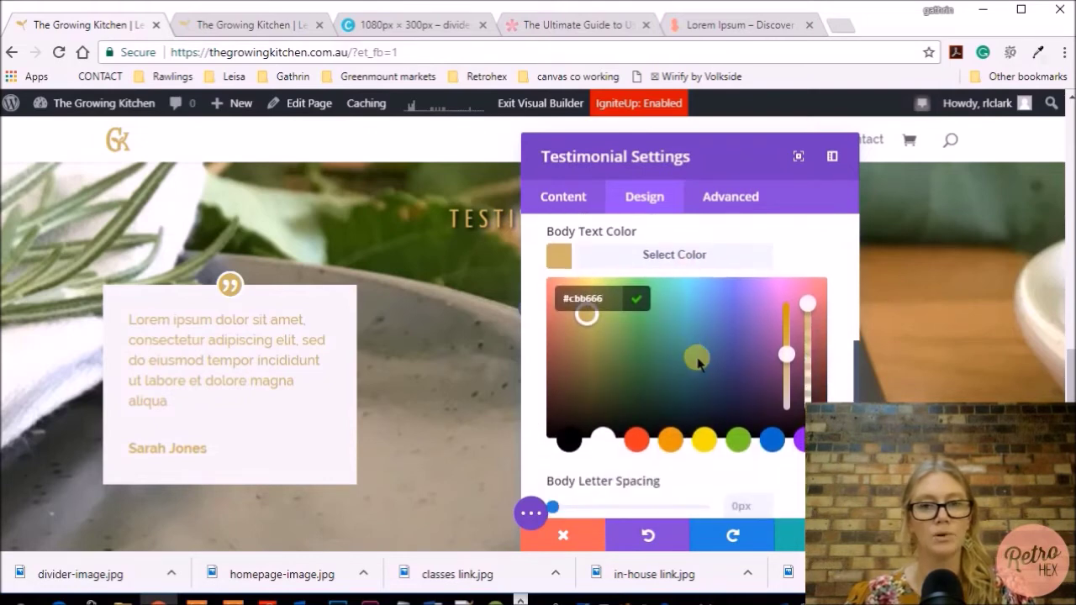
{"action": "left_click_drag", "start_coordinate": [799, 369], "coordinate": [788, 334]}
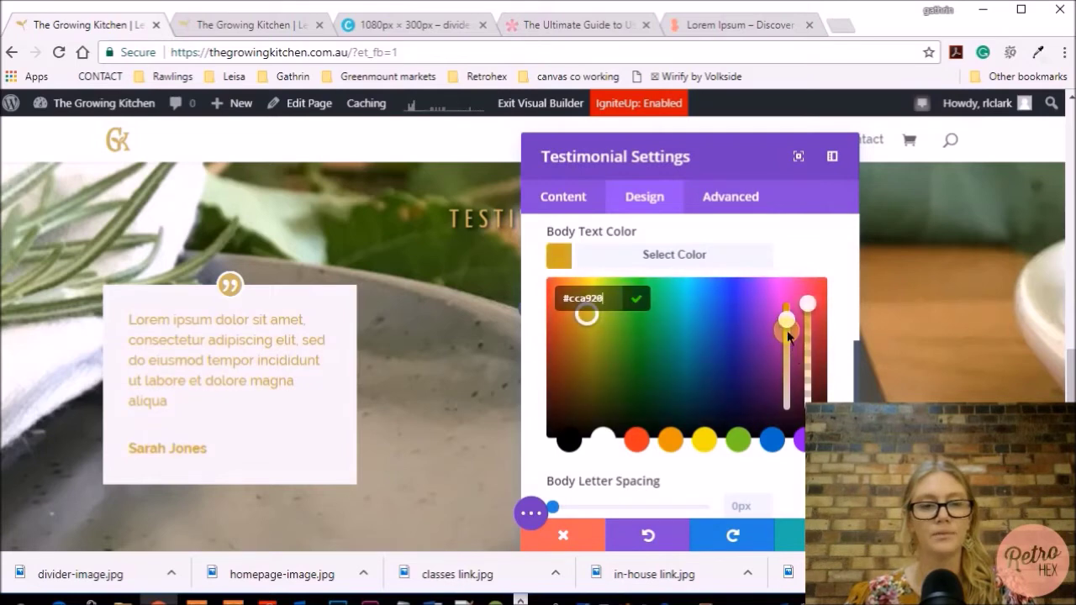
{"action": "left_click_drag", "start_coordinate": [788, 330], "coordinate": [790, 321]}
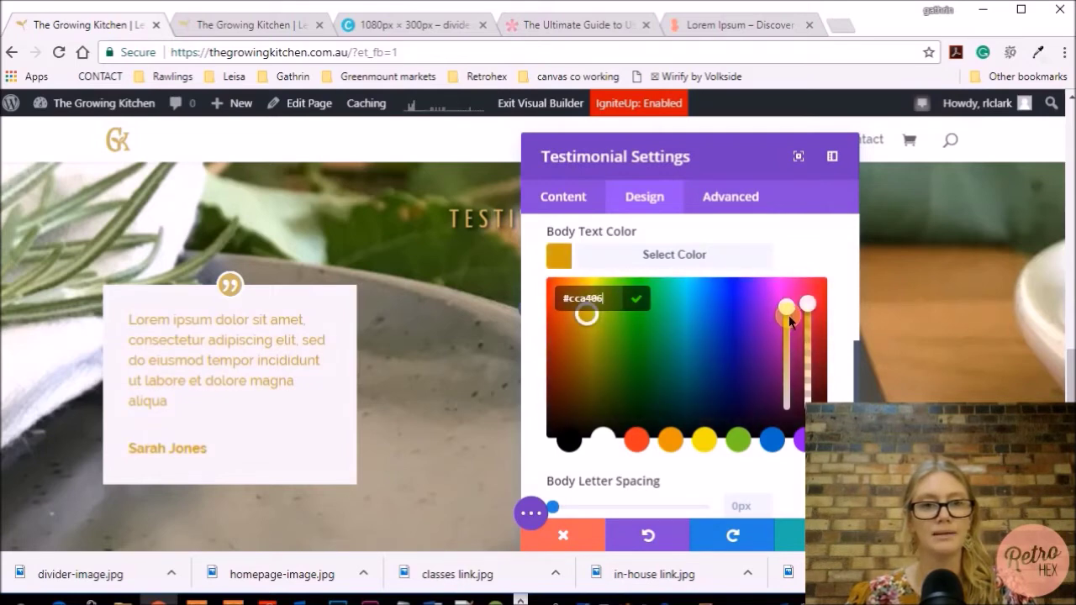
{"action": "scroll", "coordinate": [679, 360], "scroll_direction": "down", "scroll_amount": 5}
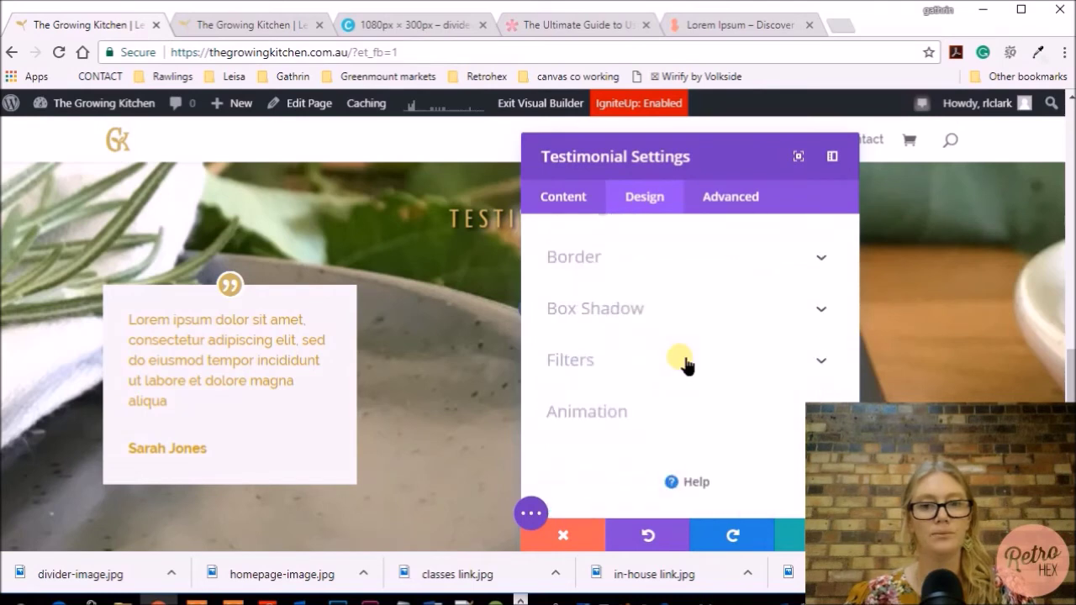
{"action": "scroll", "coordinate": [681, 362], "scroll_direction": "up", "scroll_amount": 2}
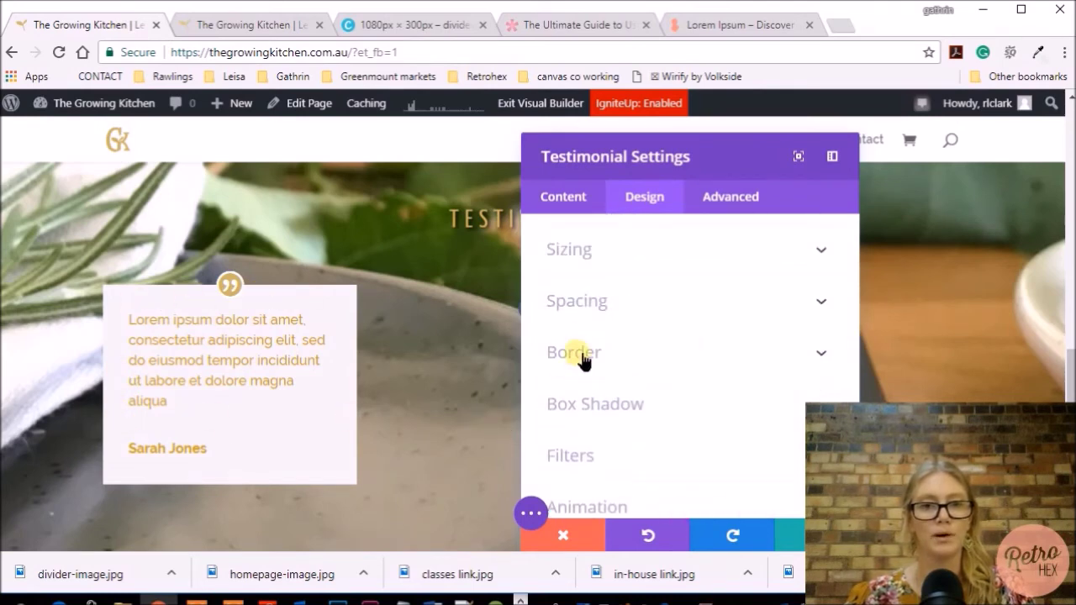
Set the testimonial border colour to #cbb666 and widen the border to 4px
{"action": "left_click", "coordinate": [580, 353]}
{"action": "scroll", "coordinate": [706, 369], "scroll_direction": "down", "scroll_amount": 5}
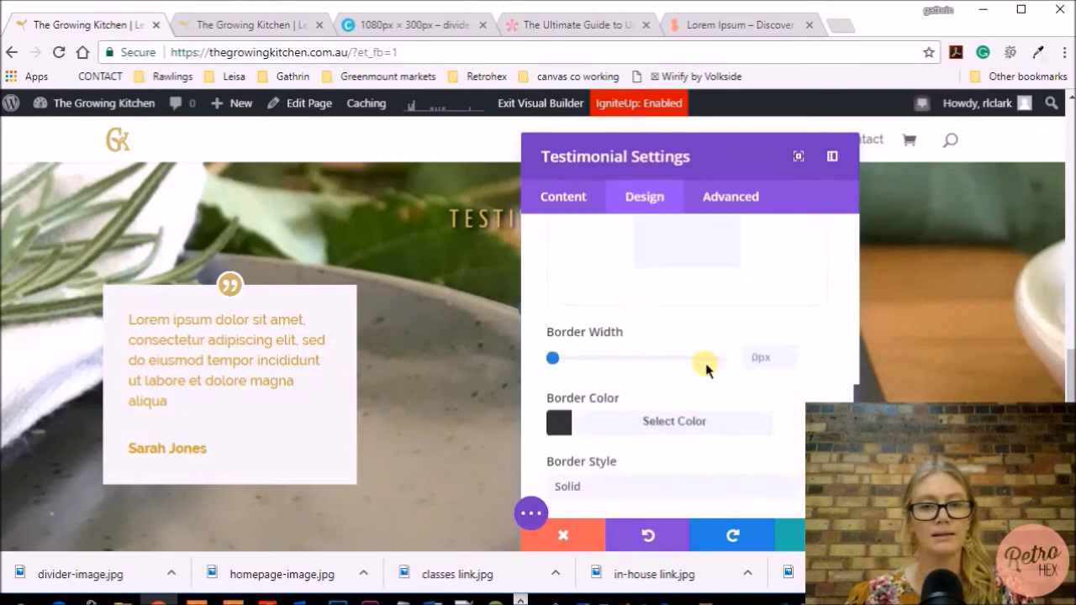
{"action": "scroll", "coordinate": [701, 374], "scroll_direction": "down", "scroll_amount": 1}
{"action": "left_click", "coordinate": [688, 405]}
{"action": "left_click_drag", "start_coordinate": [617, 461], "coordinate": [573, 462]}
{"action": "type", "text": "#cbb666"}
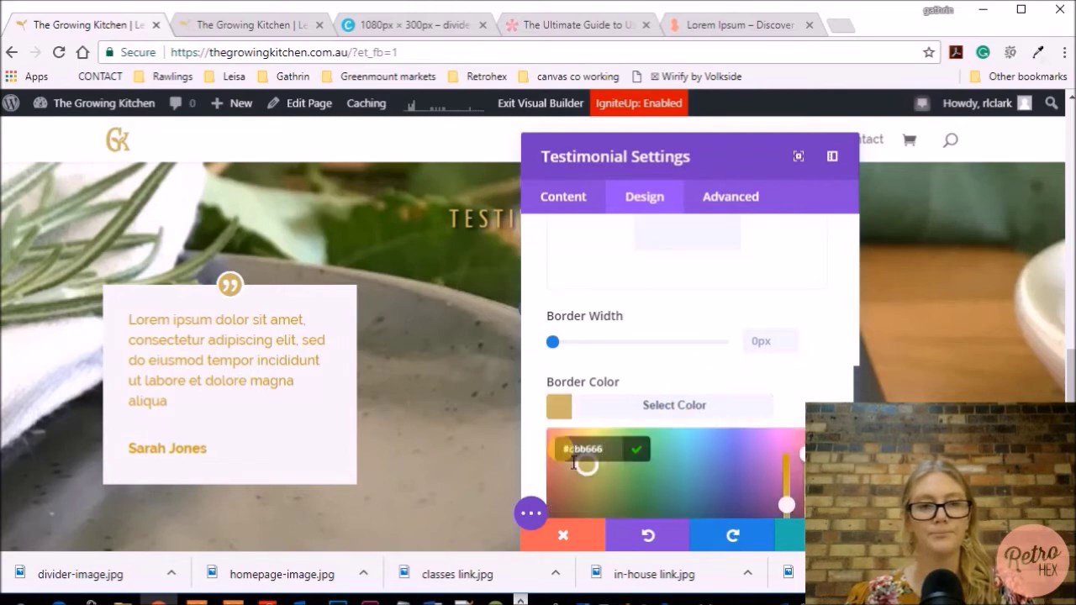
{"action": "left_click_drag", "start_coordinate": [552, 342], "coordinate": [562, 344]}
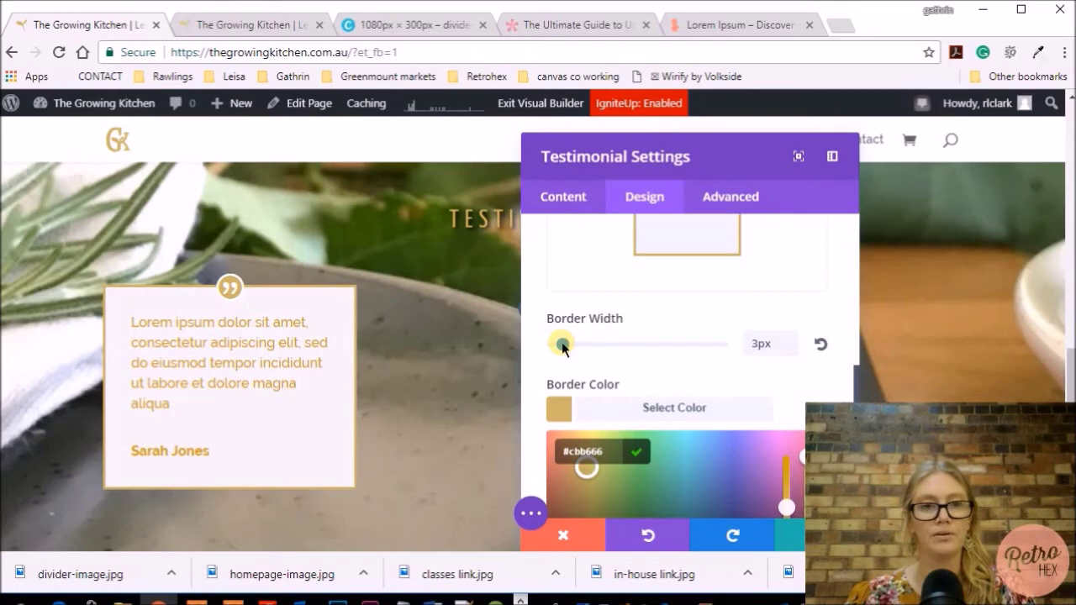
{"action": "left_click_drag", "start_coordinate": [564, 345], "coordinate": [567, 346]}
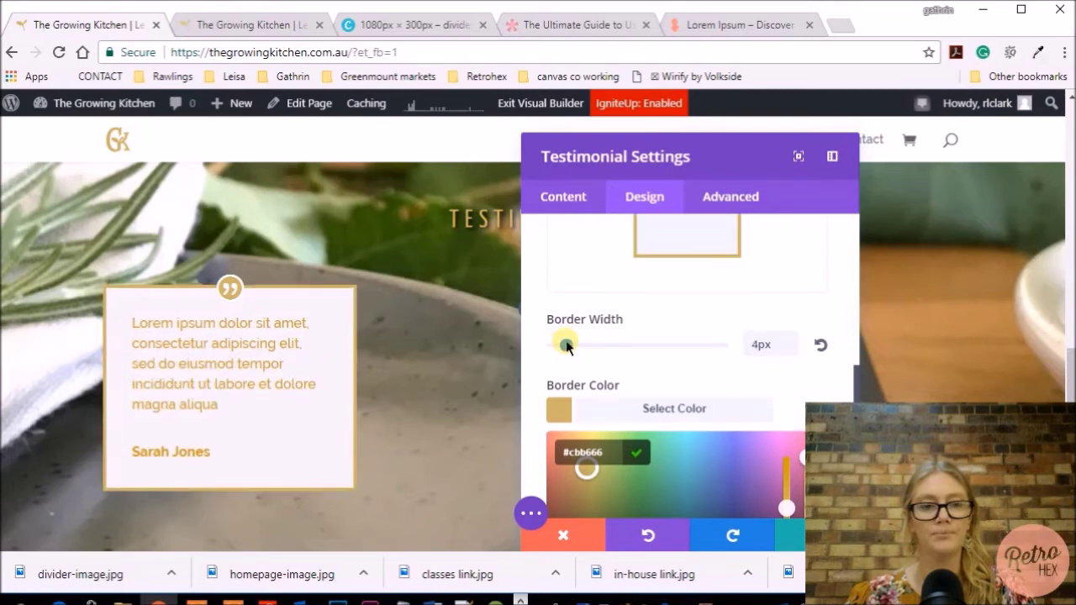
Set the quote icon to #cbb666 on a white background and save the testimonial settings
{"action": "scroll", "coordinate": [588, 320], "scroll_direction": "up", "scroll_amount": 10}
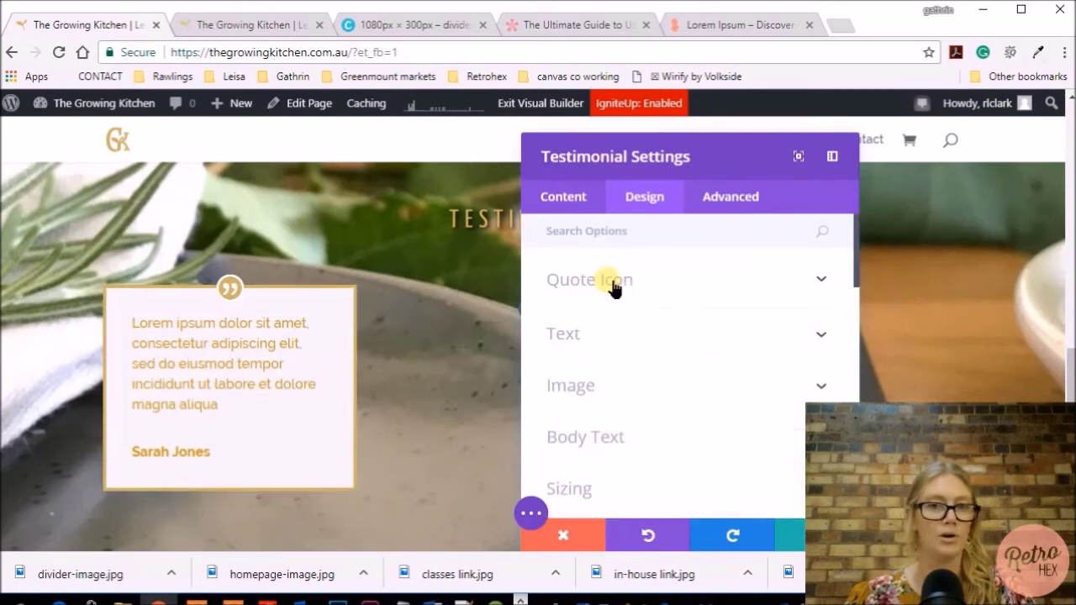
{"action": "left_click", "coordinate": [612, 281]}
{"action": "left_click", "coordinate": [628, 336]}
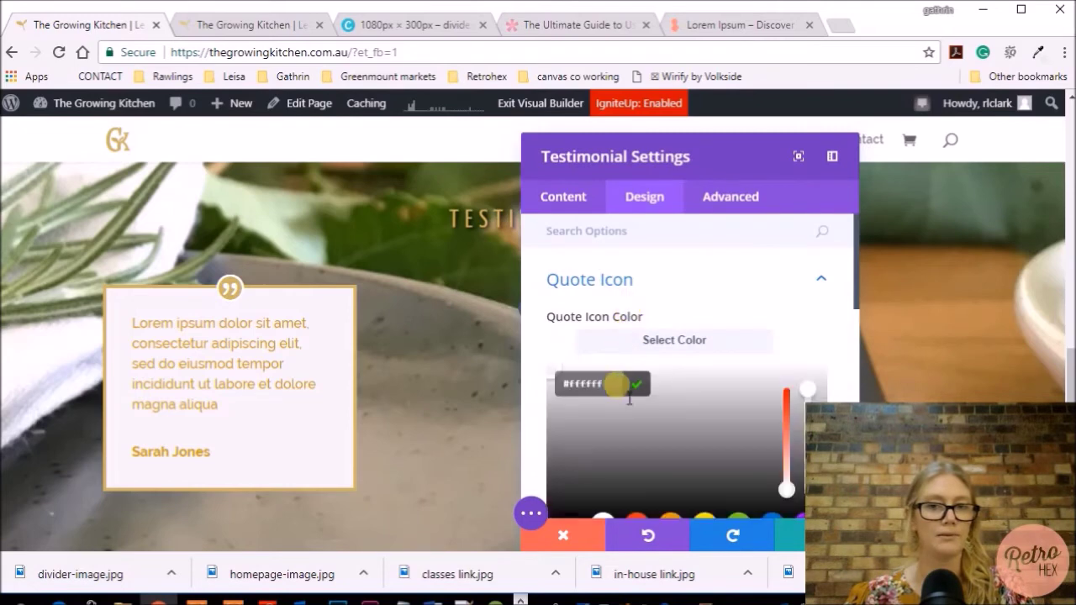
{"action": "left_click_drag", "start_coordinate": [615, 401], "coordinate": [576, 404]}
{"action": "key", "text": "ctrl+v"}
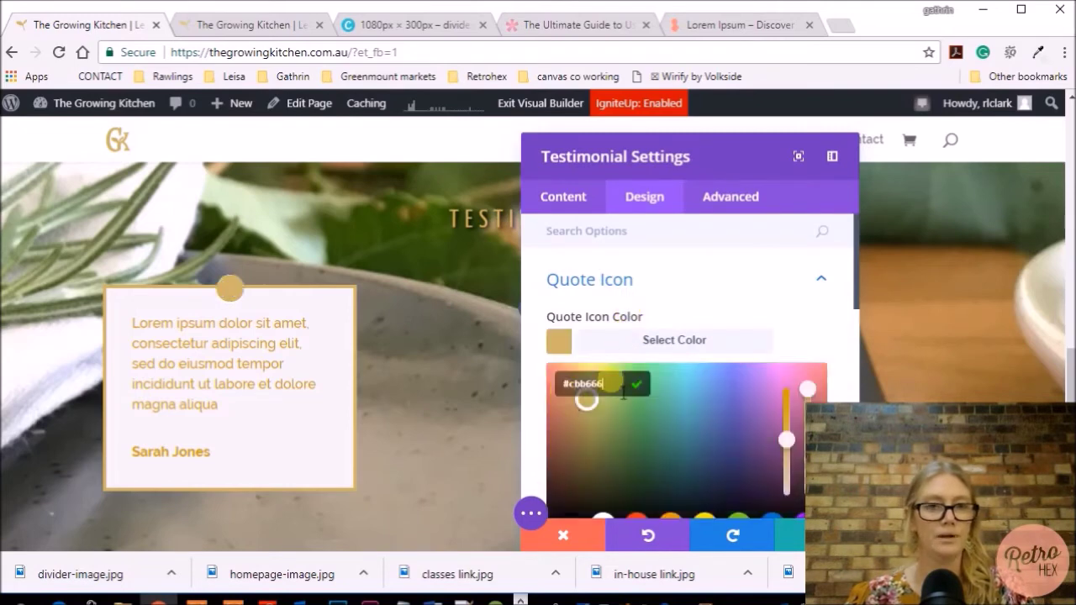
{"action": "scroll", "coordinate": [611, 385], "scroll_direction": "down", "scroll_amount": 4}
{"action": "left_click", "coordinate": [593, 410]}
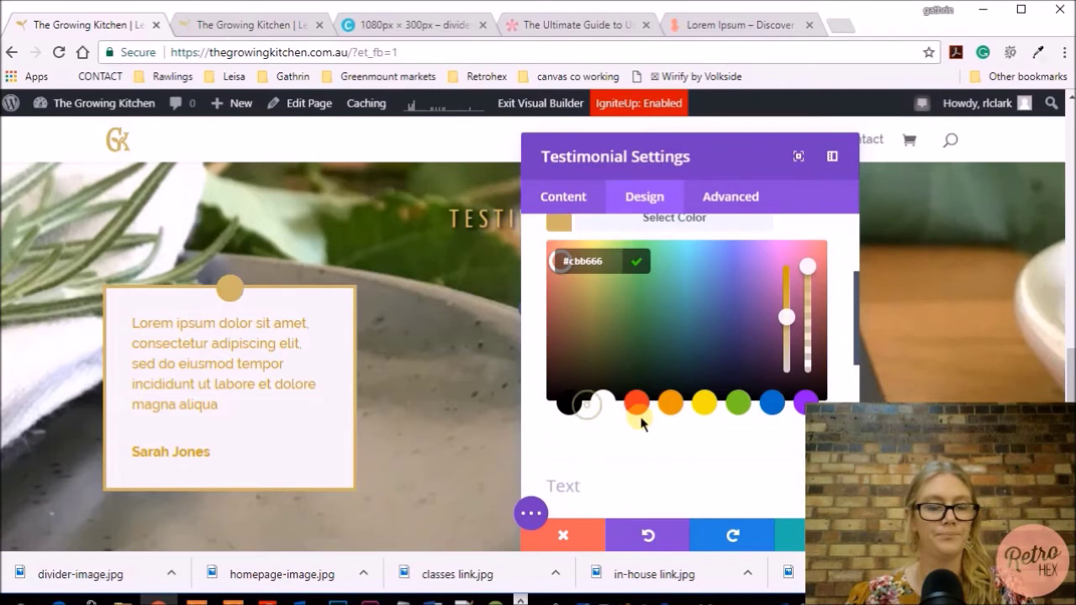
{"action": "left_click", "coordinate": [602, 388]}
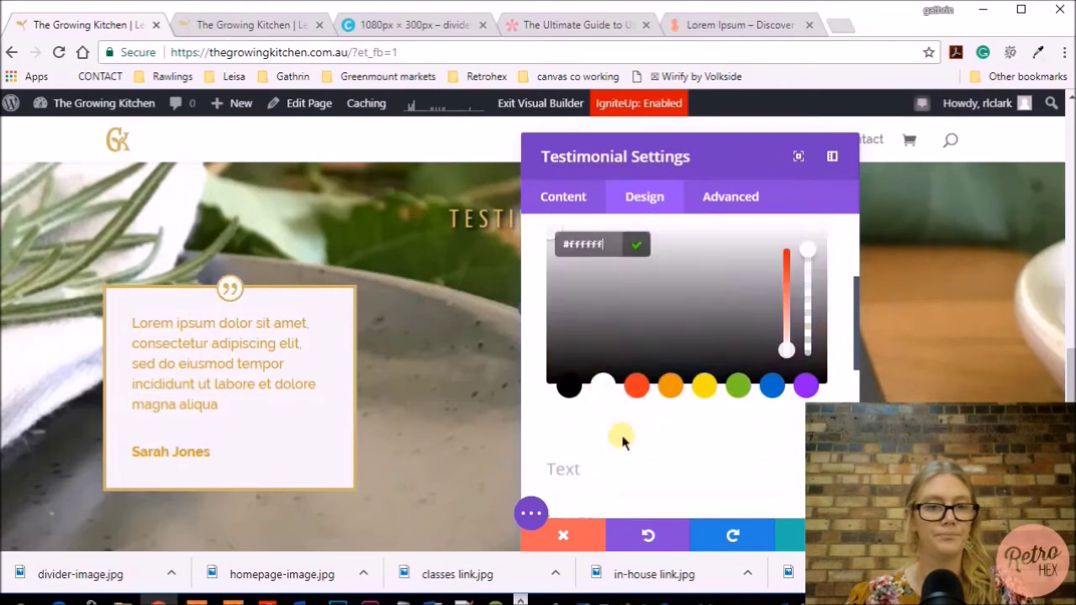
{"action": "scroll", "coordinate": [622, 439], "scroll_direction": "up", "scroll_amount": 1}
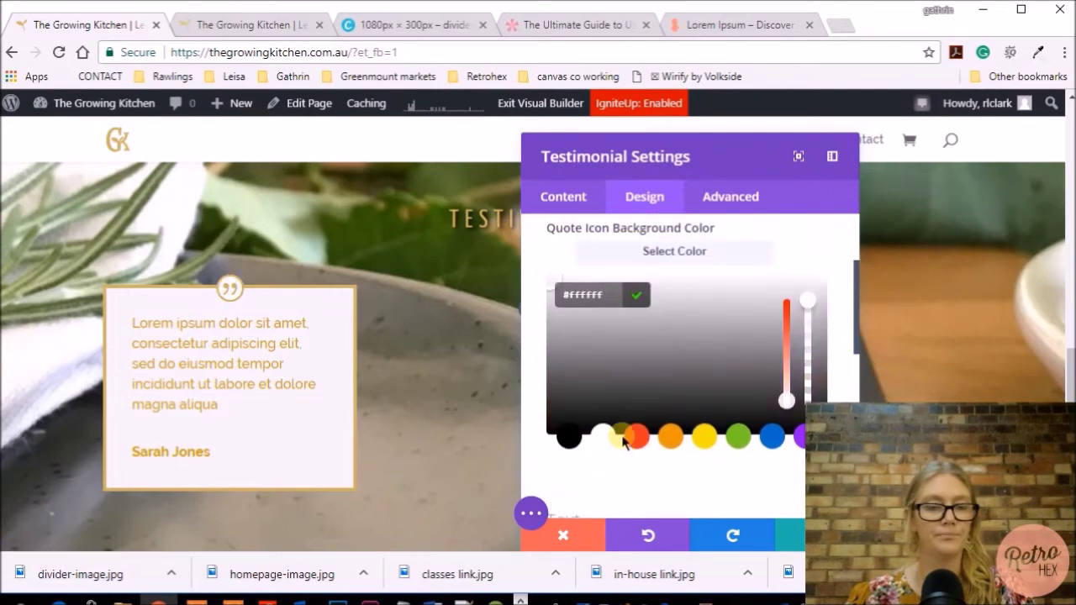
{"action": "left_click", "coordinate": [784, 536]}
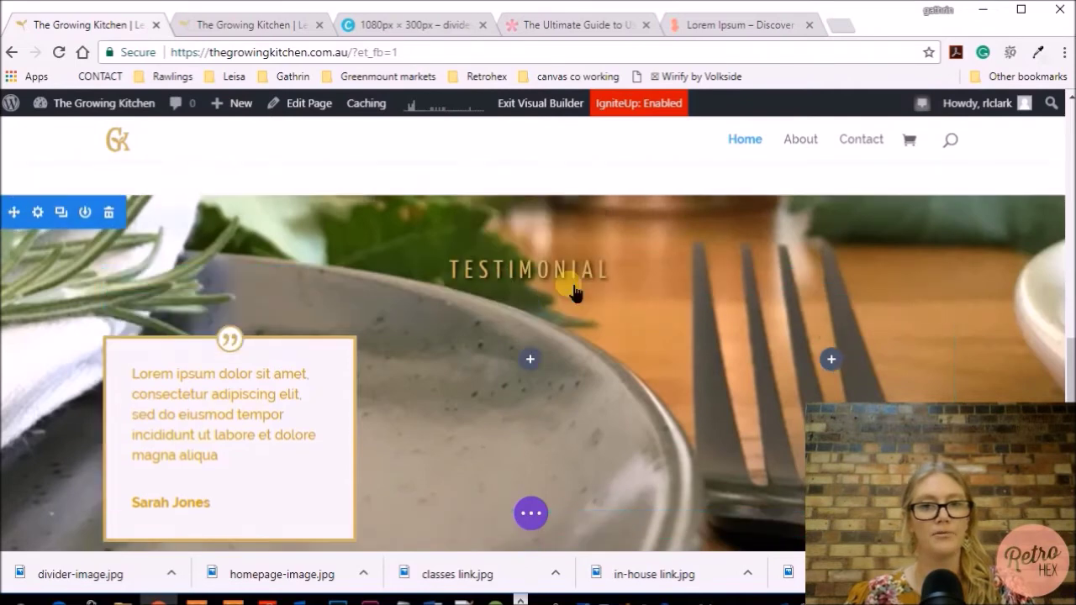
Duplicate the testimonial card twice, placing the copies into columns two and three
{"action": "scroll", "coordinate": [663, 372], "scroll_direction": "down", "scroll_amount": 1}
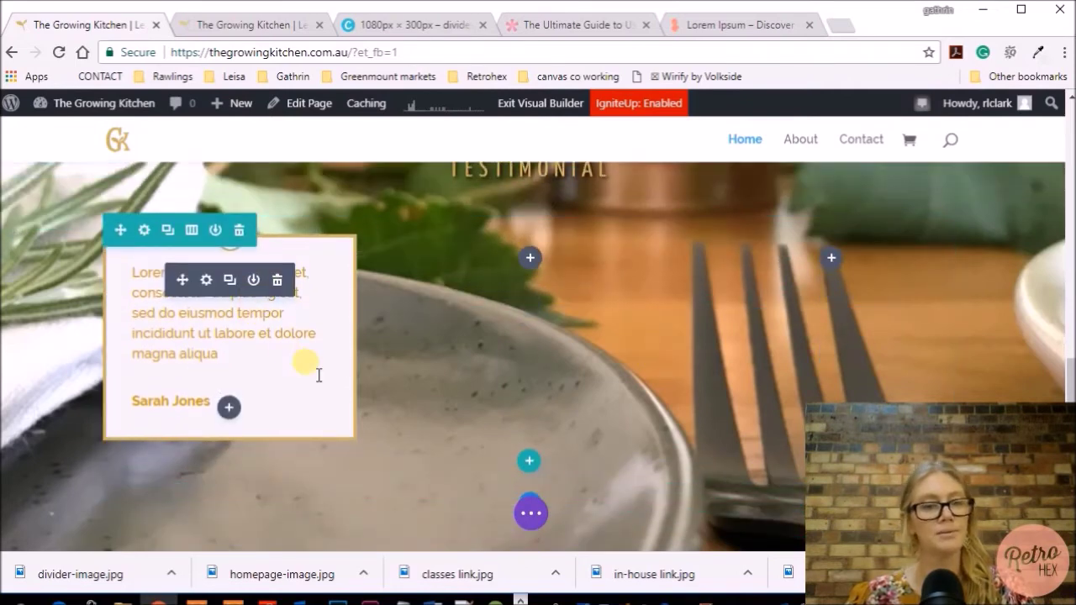
{"action": "left_click", "coordinate": [229, 281]}
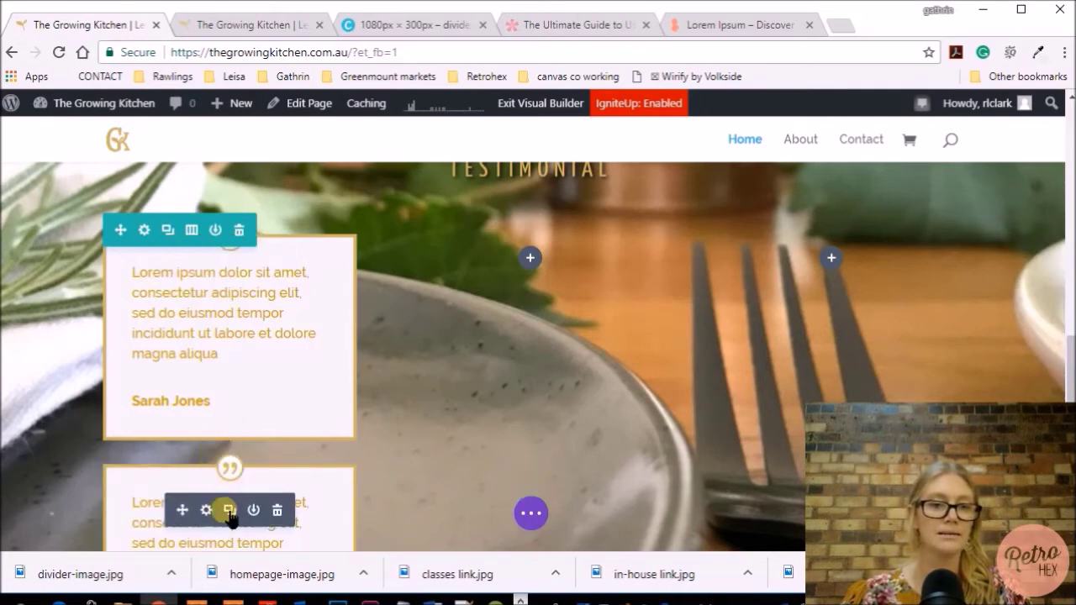
{"action": "left_click_drag", "start_coordinate": [181, 510], "coordinate": [542, 262]}
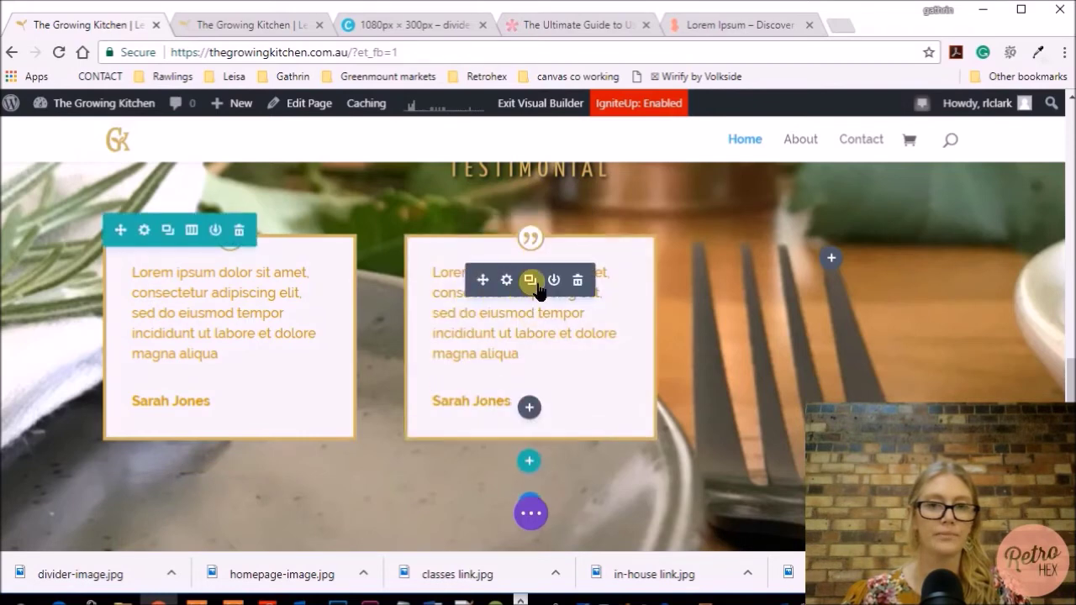
{"action": "left_click", "coordinate": [531, 281]}
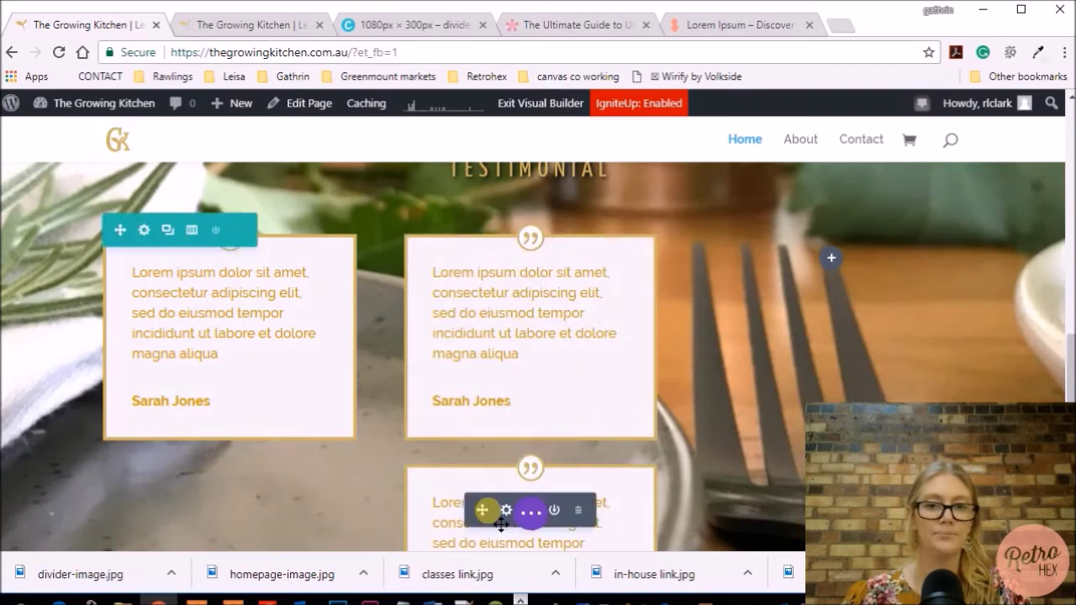
{"action": "left_click_drag", "start_coordinate": [492, 521], "coordinate": [829, 249]}
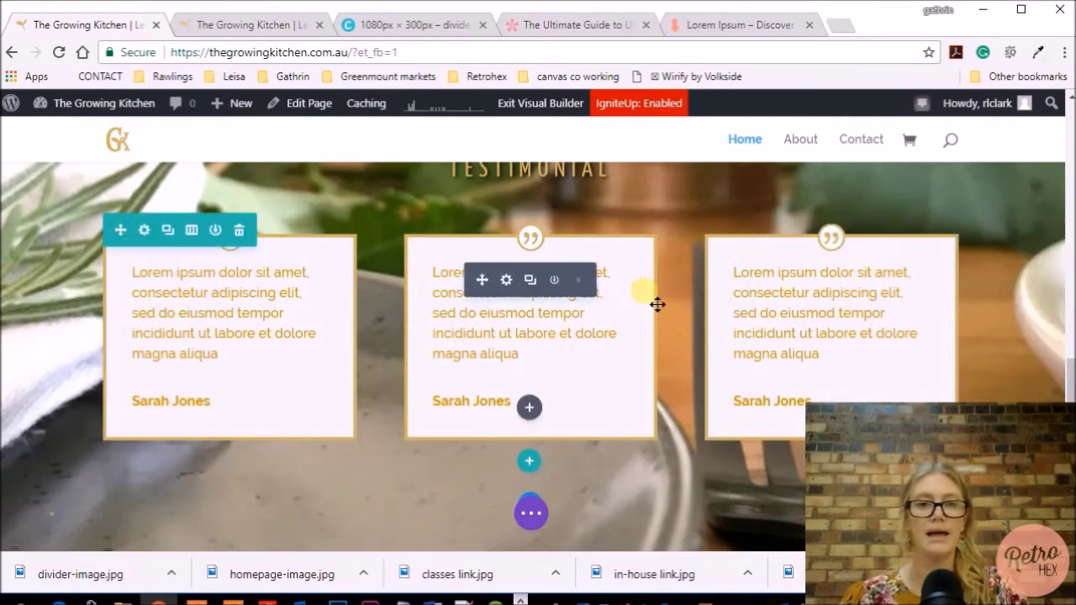
{"action": "scroll", "coordinate": [658, 303], "scroll_direction": "up", "scroll_amount": 1}
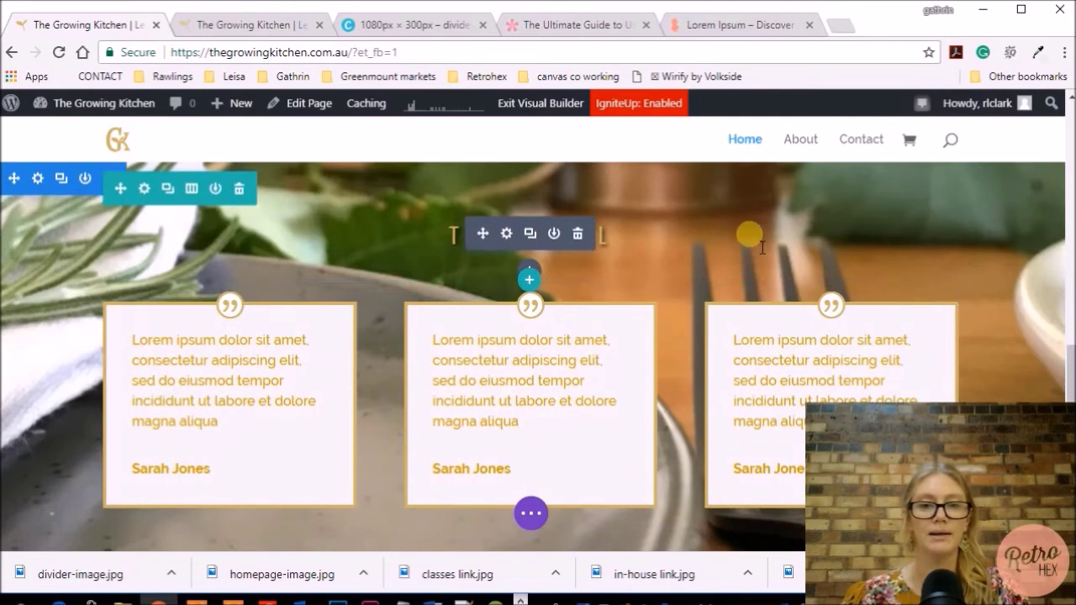
Replace the middle card's placeholder author with a new author's name and save
{"action": "scroll", "coordinate": [756, 240], "scroll_direction": "down", "scroll_amount": 1}
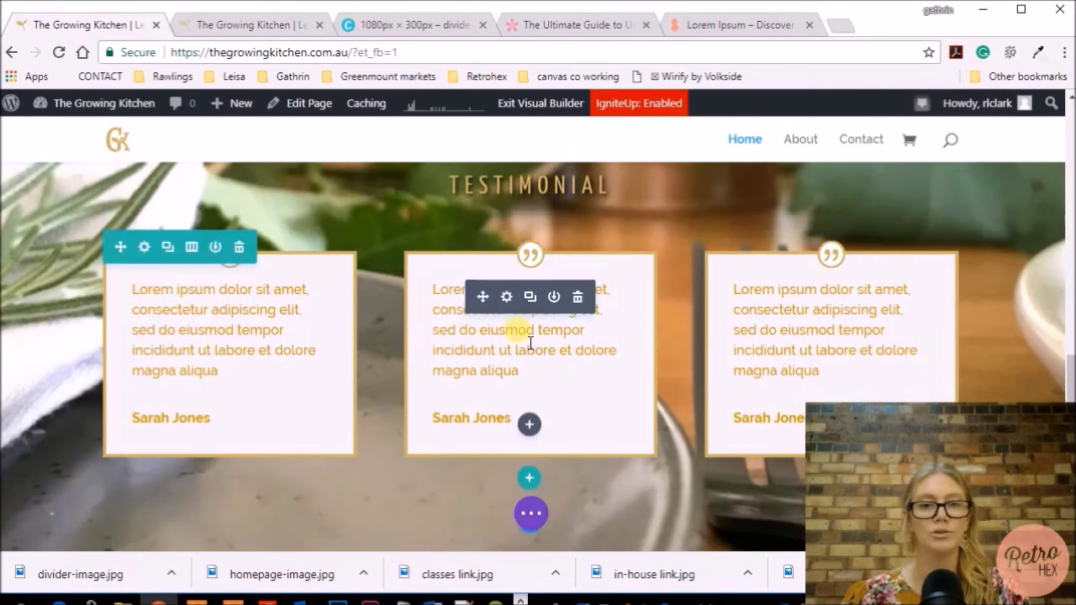
{"action": "left_click", "coordinate": [508, 298]}
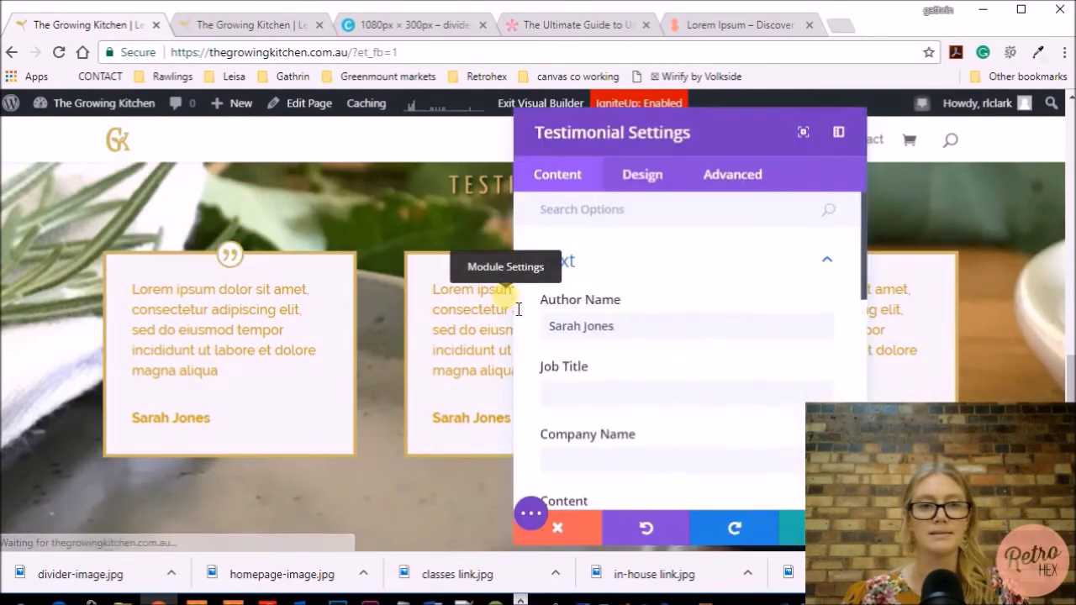
{"action": "left_click", "coordinate": [96, 335]}
{"action": "key", "text": "BackSpace"}
{"action": "key", "text": "BackSpace"}
{"action": "key", "text": "BackSpace"}
{"action": "key", "text": "BackSpace"}
{"action": "key", "text": "BackSpace"}
{"action": "key", "text": "BackSpace"}
{"action": "key", "text": "BackSpace"}
{"action": "key", "text": "BackSpace"}
{"action": "key", "text": "BackSpace"}
{"action": "key", "text": "BackSpace"}
{"action": "key", "text": "BackSpace"}
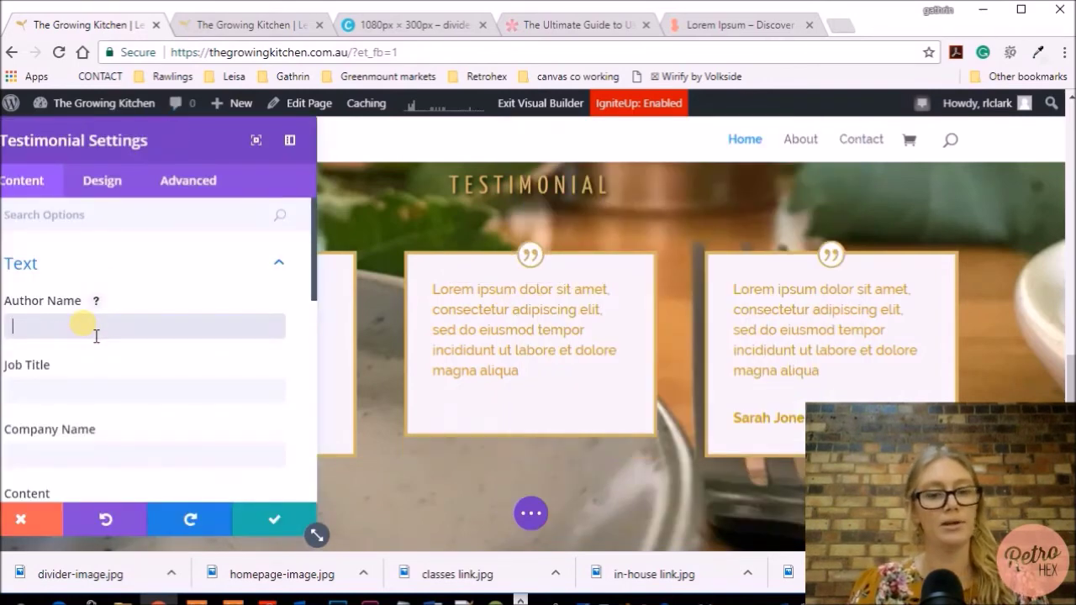
{"action": "scroll", "coordinate": [252, 353], "scroll_direction": "down", "scroll_amount": 3}
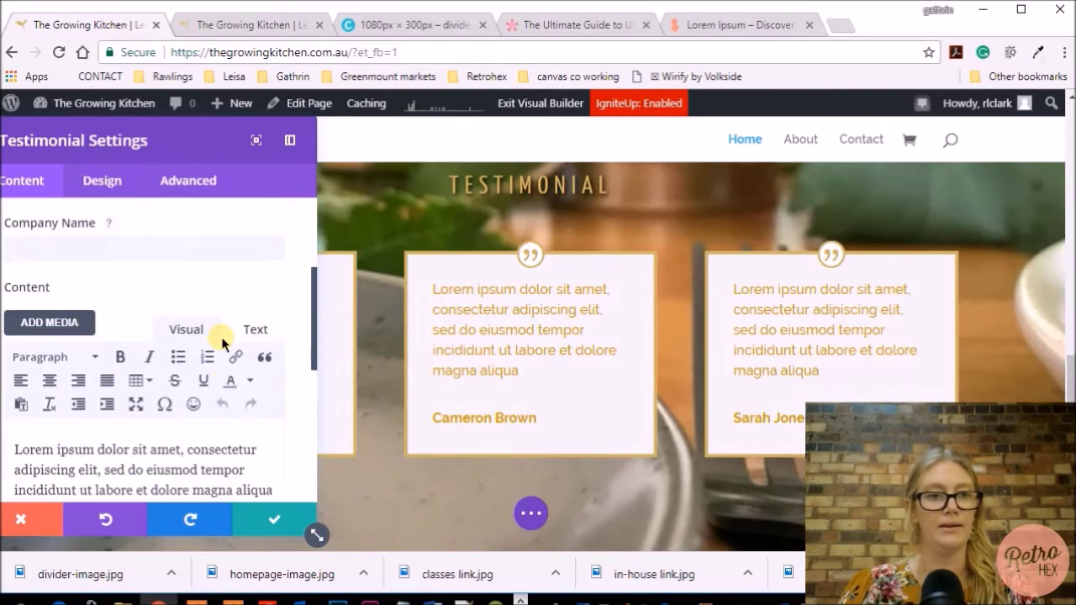
{"action": "scroll", "coordinate": [168, 378], "scroll_direction": "down", "scroll_amount": 1}
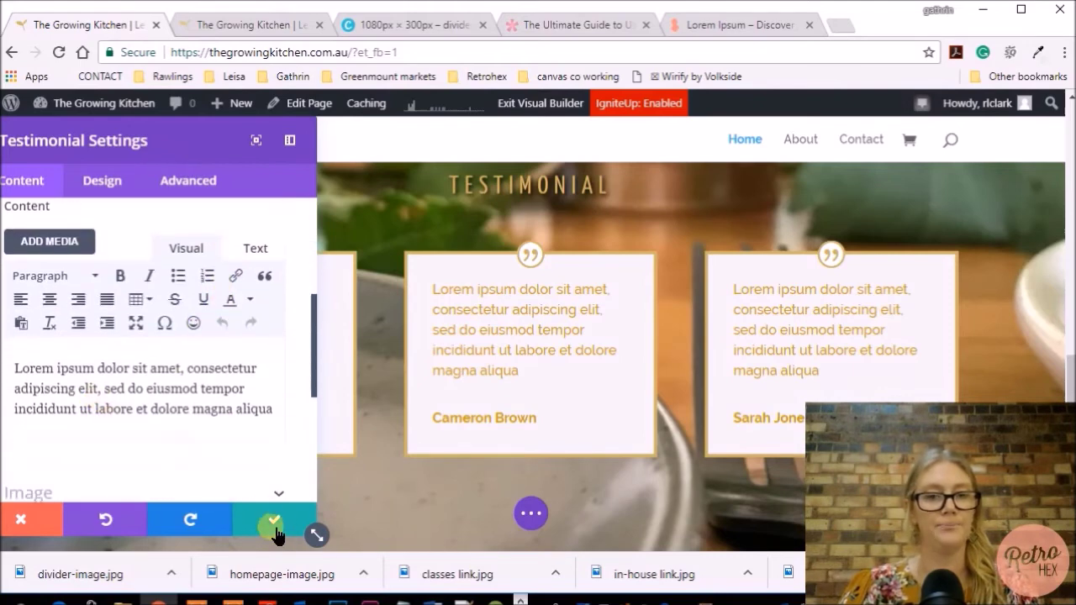
{"action": "left_click", "coordinate": [275, 527]}
Replace the third card's placeholder author with a different author's name and save
{"action": "left_click", "coordinate": [807, 296]}
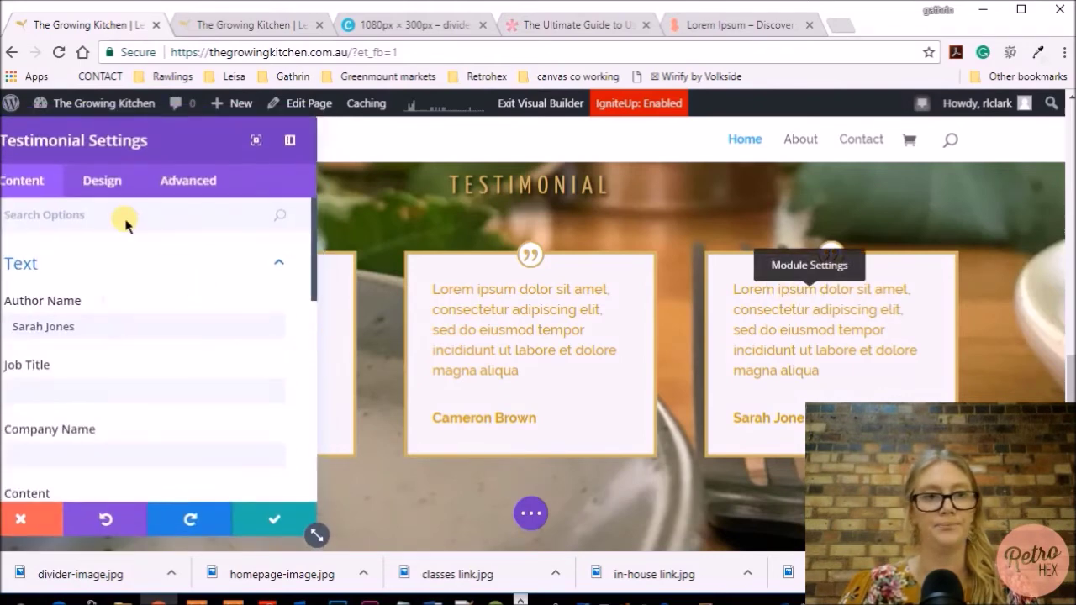
{"action": "triple_click", "coordinate": [25, 294]}
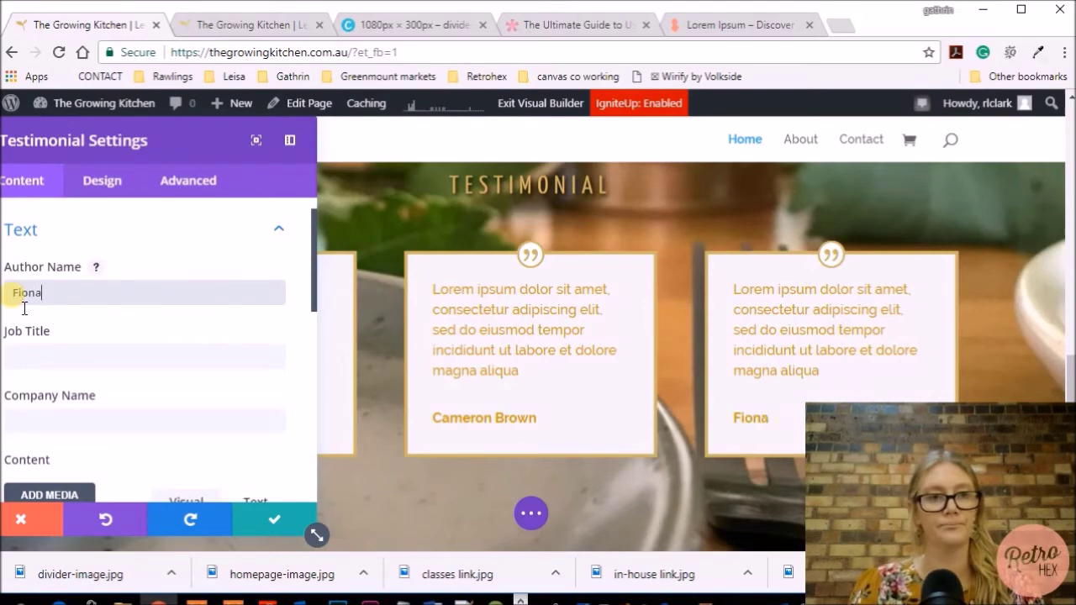
{"action": "left_click", "coordinate": [270, 519]}
{"action": "scroll", "coordinate": [486, 367], "scroll_direction": "up", "scroll_amount": 5}
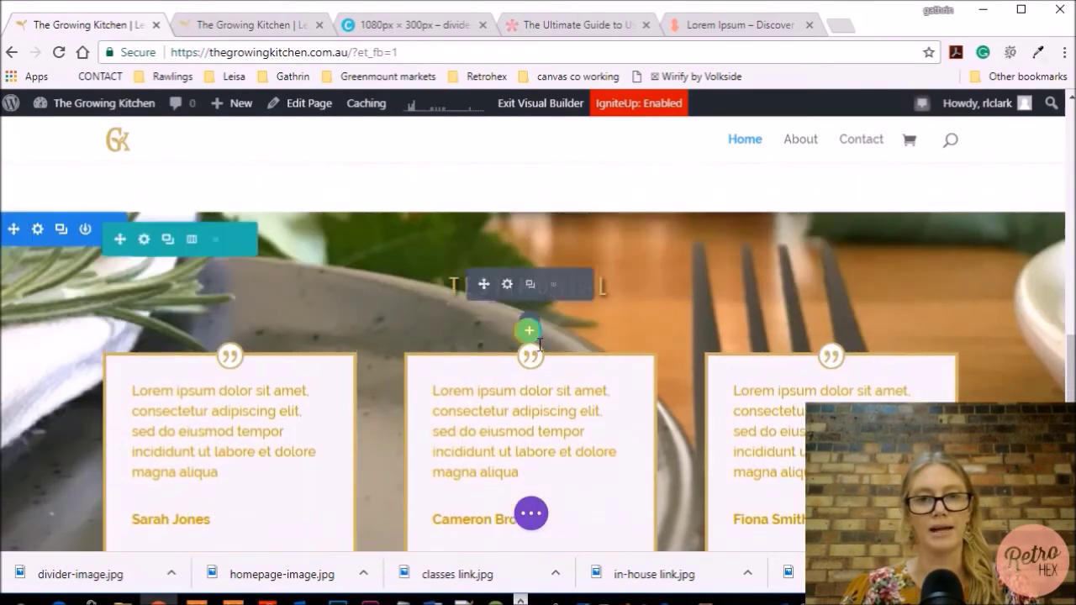
Delete the leftover placeholder testimonials section
{"action": "scroll", "coordinate": [538, 328], "scroll_direction": "down", "scroll_amount": 5}
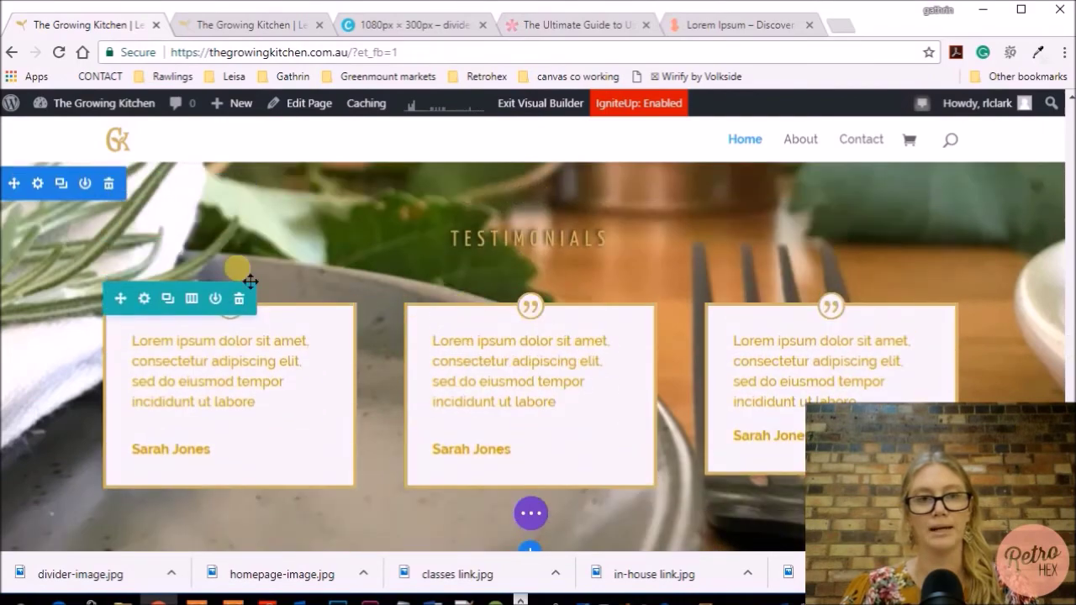
{"action": "left_click", "coordinate": [109, 183]}
{"action": "scroll", "coordinate": [241, 287], "scroll_direction": "up", "scroll_amount": 2}
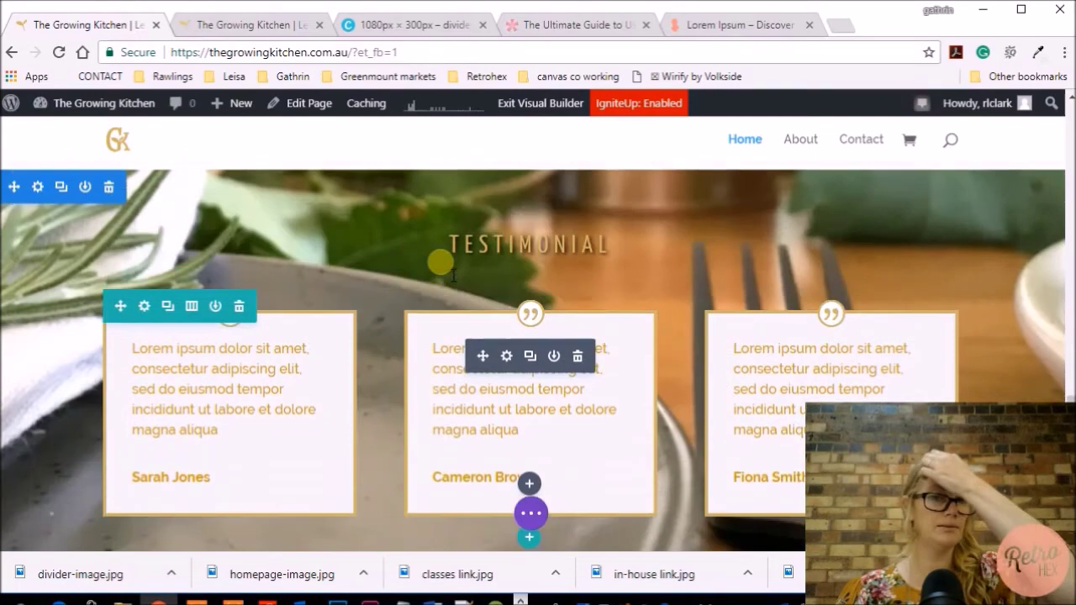
{"action": "scroll", "coordinate": [350, 364], "scroll_direction": "up", "scroll_amount": 5}
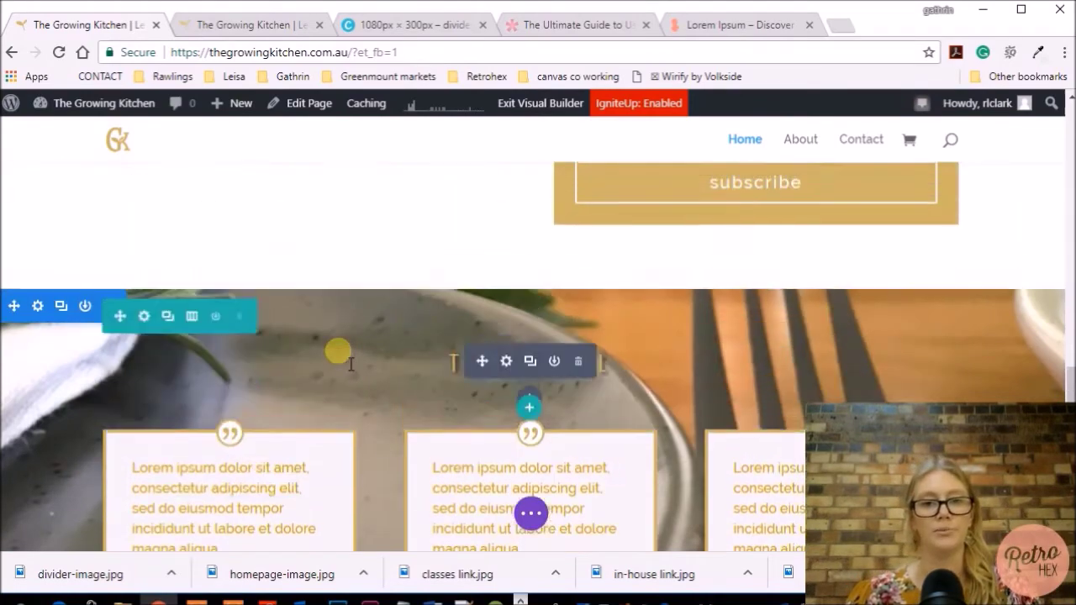
{"action": "scroll", "coordinate": [350, 365], "scroll_direction": "up", "scroll_amount": 6}
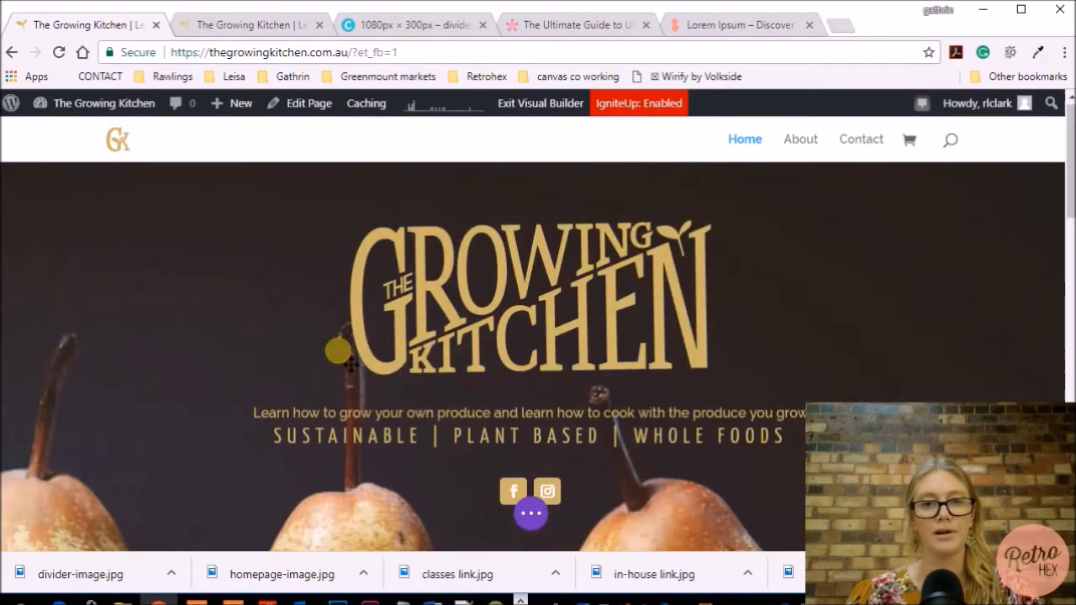
{"action": "scroll", "coordinate": [691, 296], "scroll_direction": "down", "scroll_amount": 3}
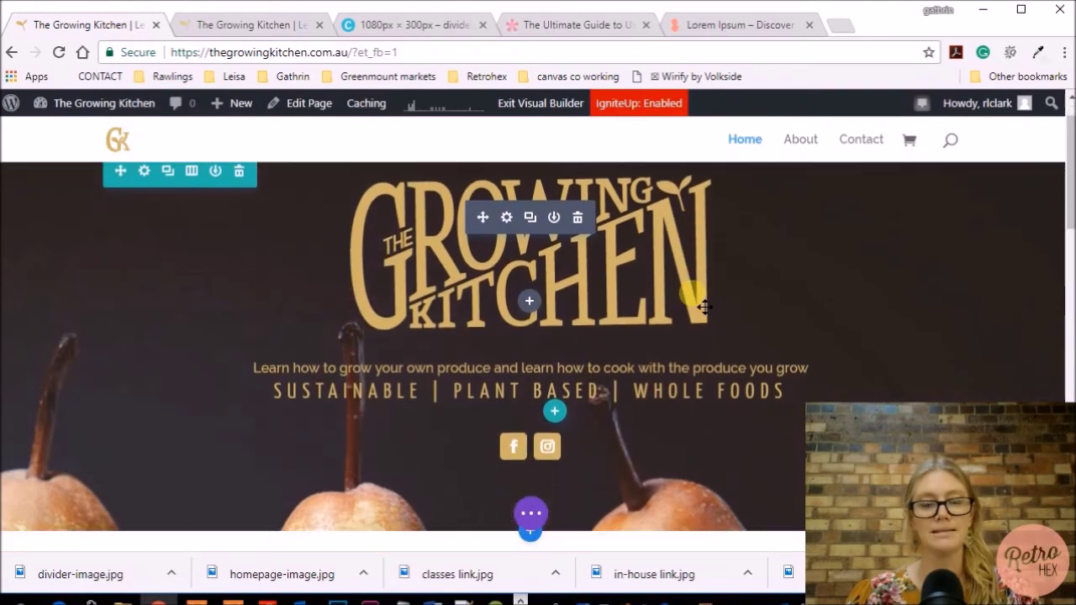
Return to the three-card testimonial row and expand the purple page settings bar
{"action": "scroll", "coordinate": [505, 277], "scroll_direction": "up", "scroll_amount": 3}
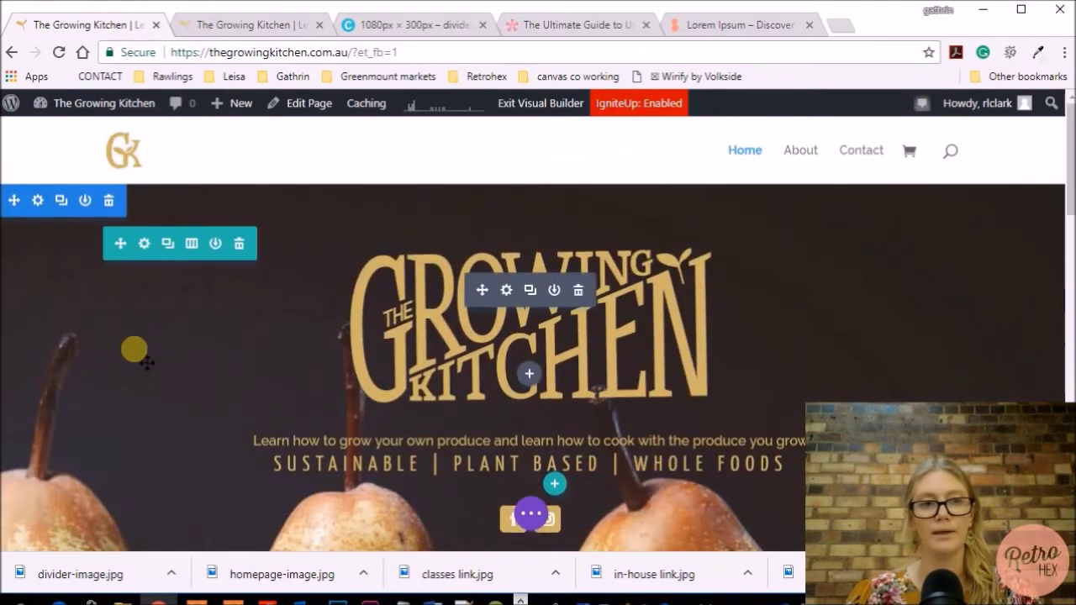
{"action": "scroll", "coordinate": [168, 273], "scroll_direction": "down", "scroll_amount": 3}
{"action": "scroll", "coordinate": [237, 287], "scroll_direction": "down", "scroll_amount": 5}
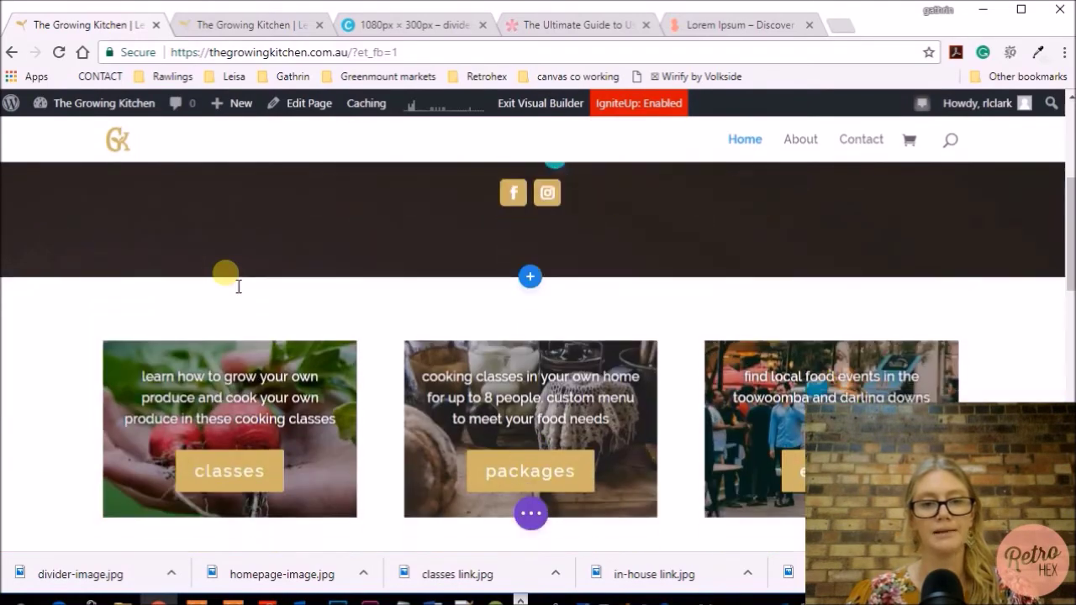
{"action": "scroll", "coordinate": [238, 286], "scroll_direction": "down", "scroll_amount": 8}
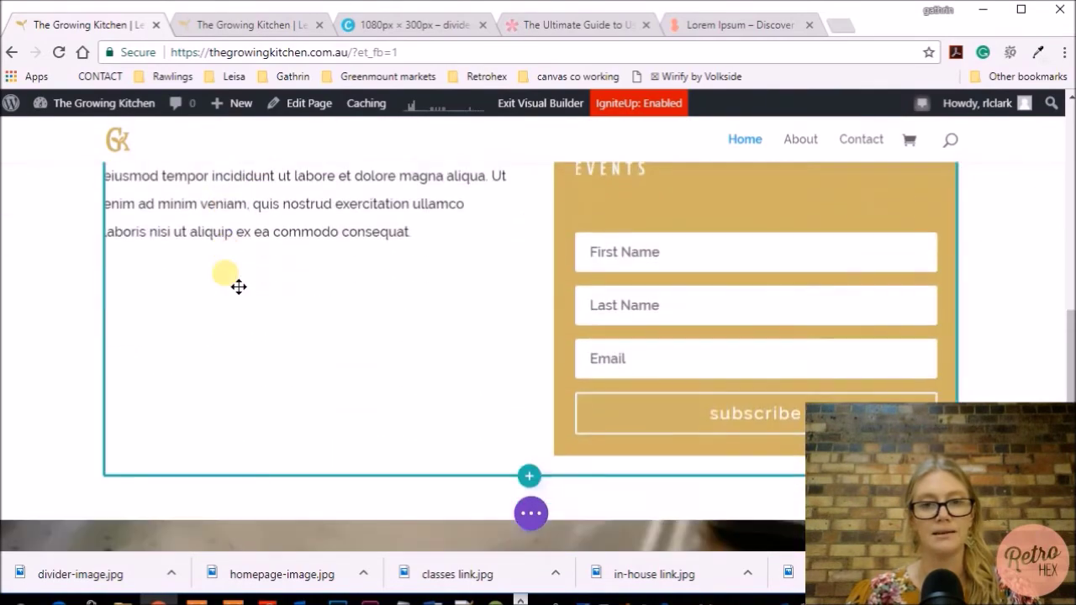
{"action": "scroll", "coordinate": [177, 298], "scroll_direction": "down", "scroll_amount": 3}
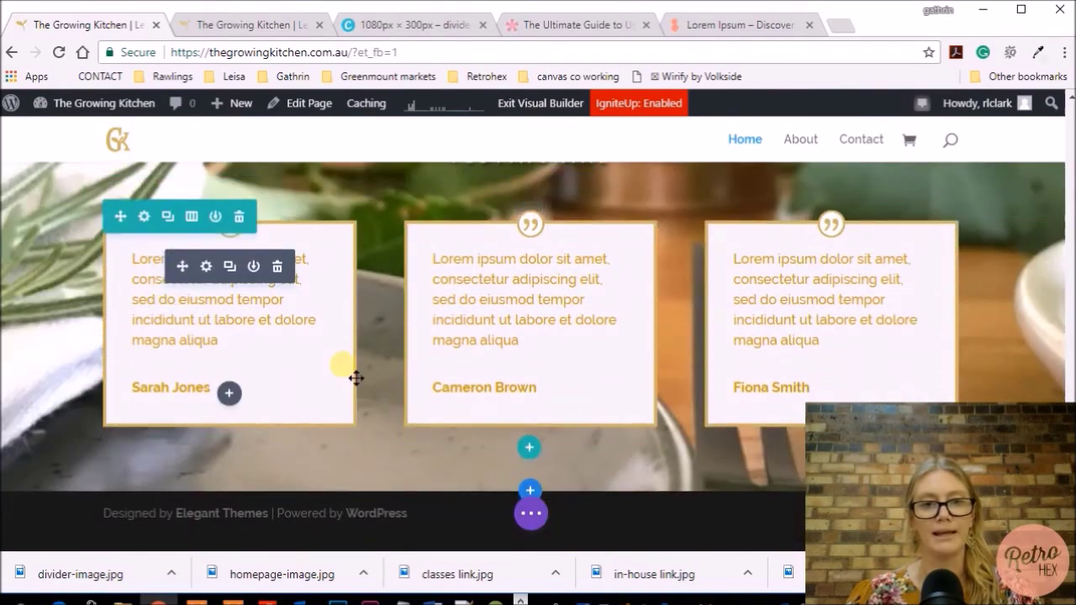
{"action": "scroll", "coordinate": [362, 355], "scroll_direction": "up", "scroll_amount": 2}
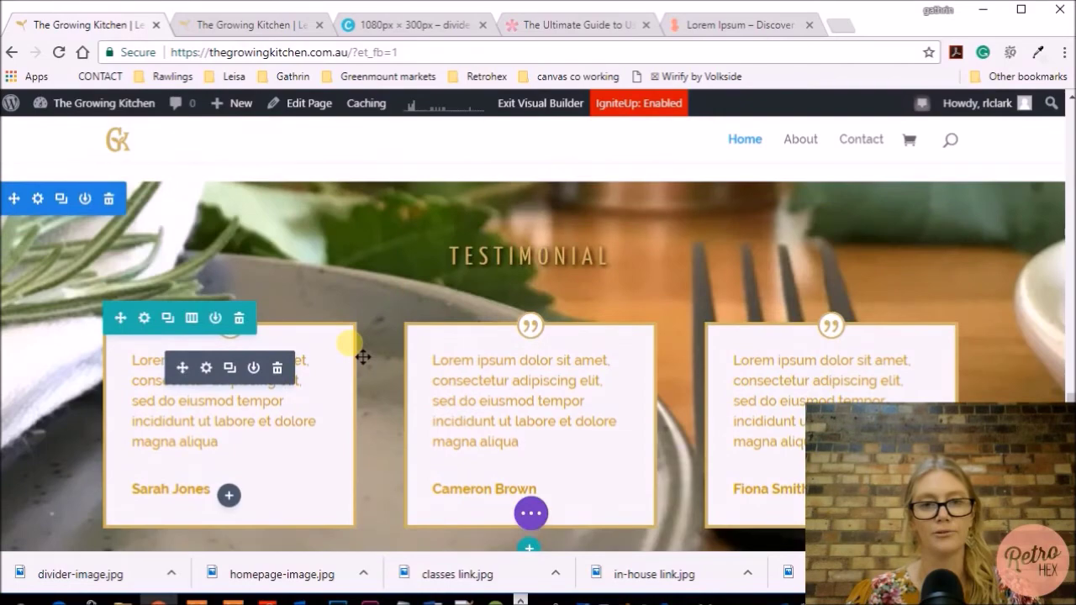
{"action": "scroll", "coordinate": [374, 353], "scroll_direction": "up", "scroll_amount": 2}
{"action": "scroll", "coordinate": [386, 348], "scroll_direction": "down", "scroll_amount": 3}
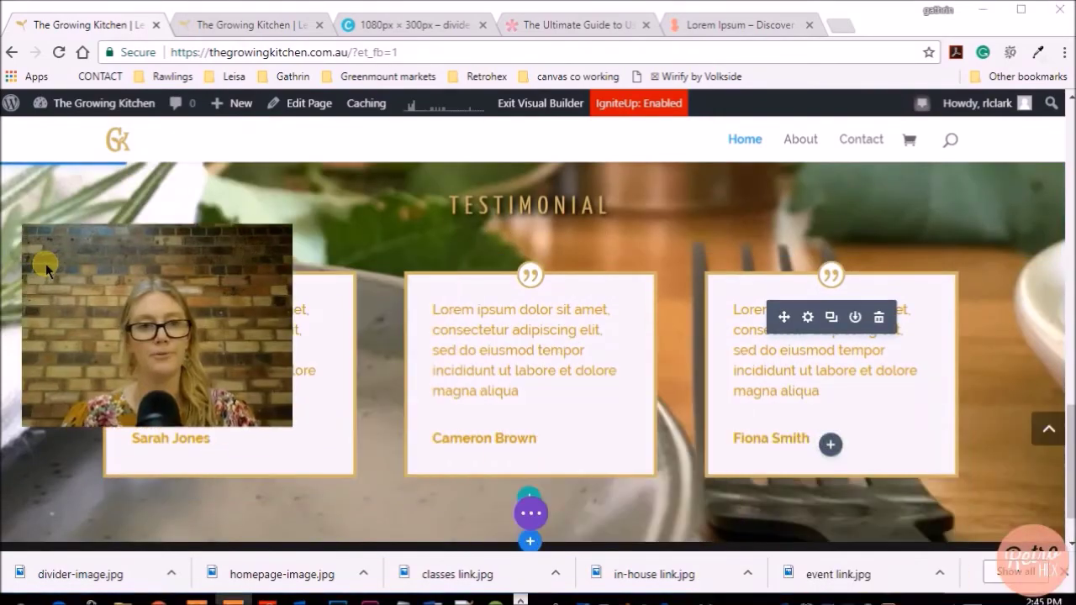
{"action": "left_click", "coordinate": [530, 513]}
Save the page, move to the back-end editor, and open the testimonial heading's Text module settings
{"action": "left_click", "coordinate": [1023, 518]}
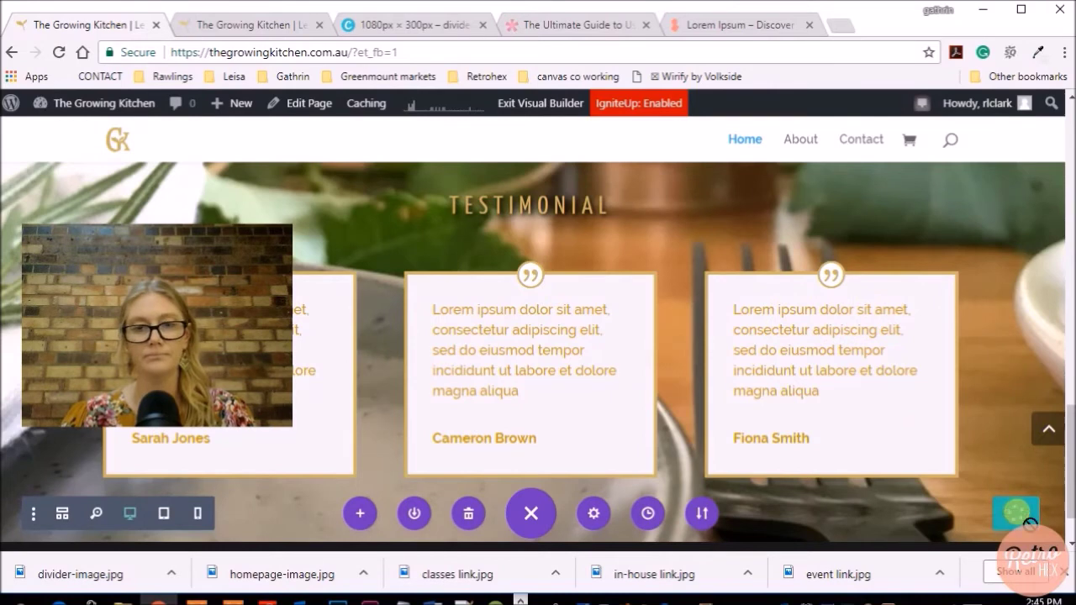
{"action": "left_click", "coordinate": [318, 110]}
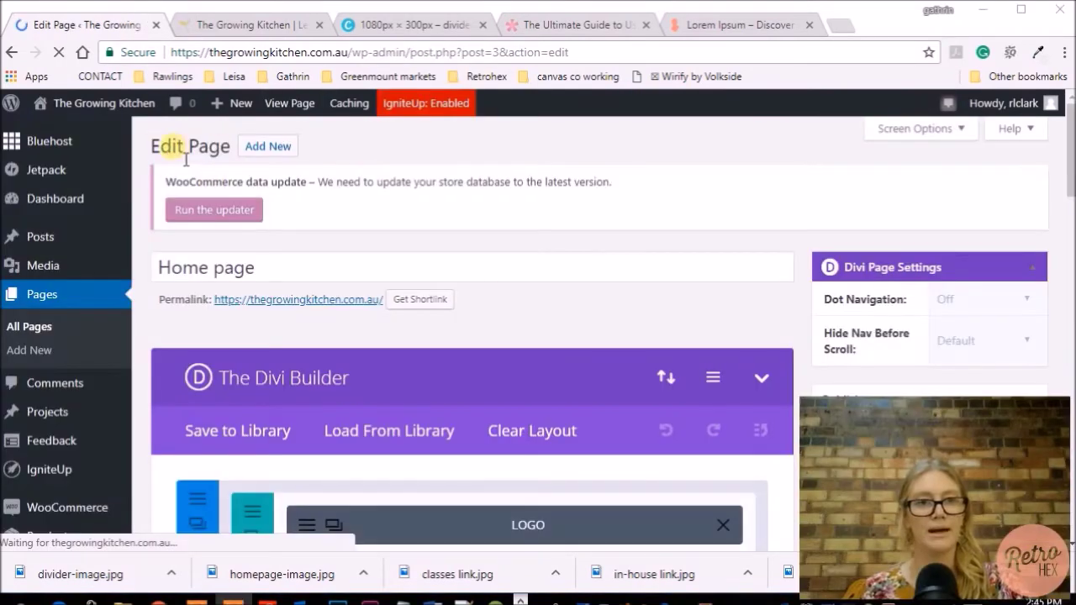
{"action": "scroll", "coordinate": [644, 286], "scroll_direction": "down", "scroll_amount": 2}
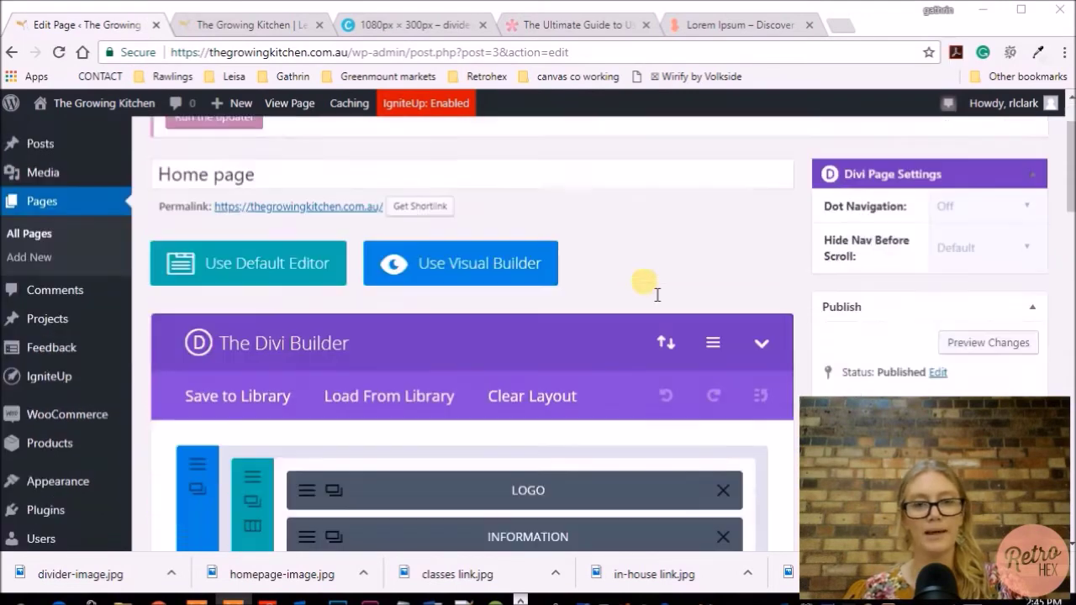
{"action": "scroll", "coordinate": [643, 282], "scroll_direction": "down", "scroll_amount": 2}
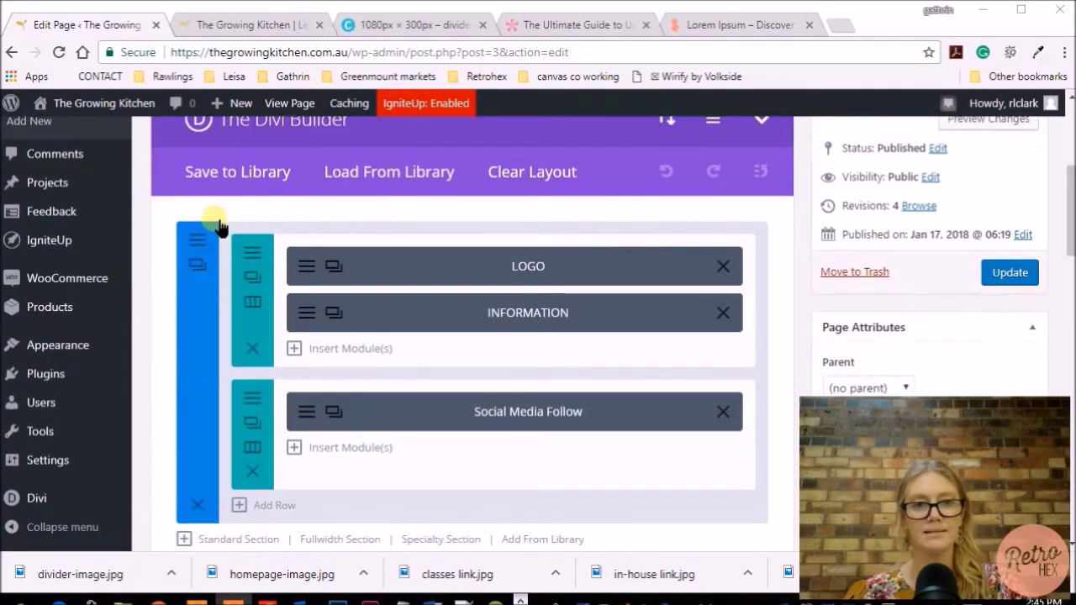
{"action": "scroll", "coordinate": [519, 292], "scroll_direction": "down", "scroll_amount": 1}
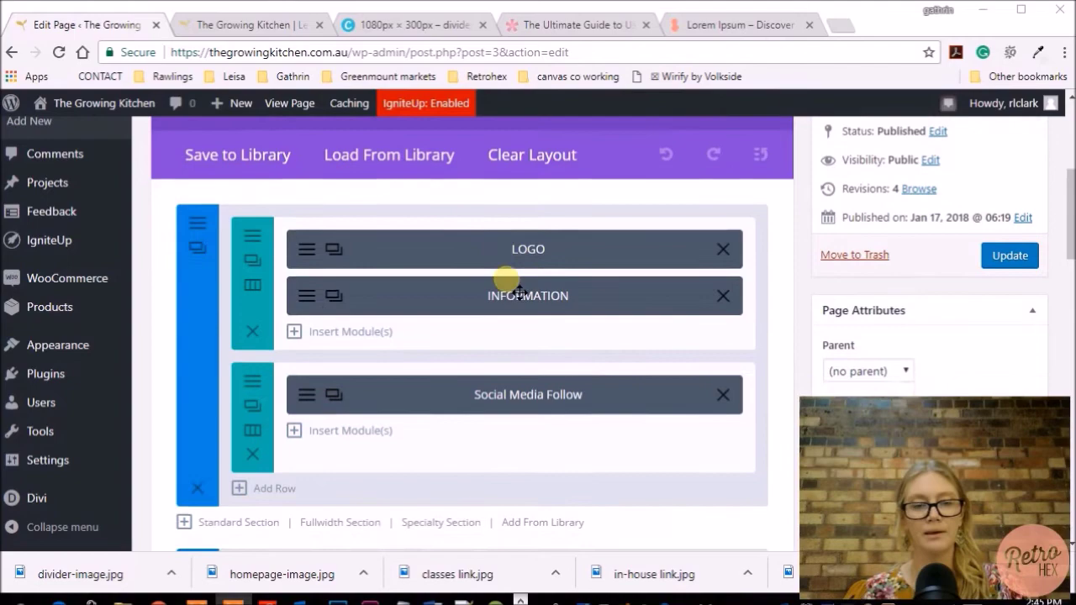
{"action": "scroll", "coordinate": [540, 333], "scroll_direction": "down", "scroll_amount": 9}
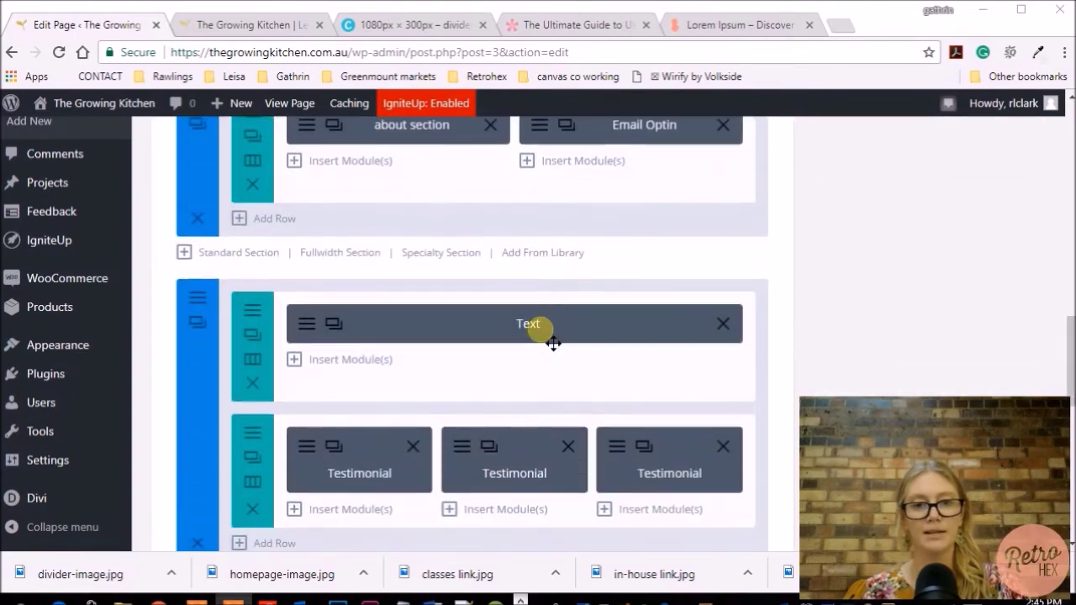
{"action": "scroll", "coordinate": [553, 343], "scroll_direction": "down", "scroll_amount": 1}
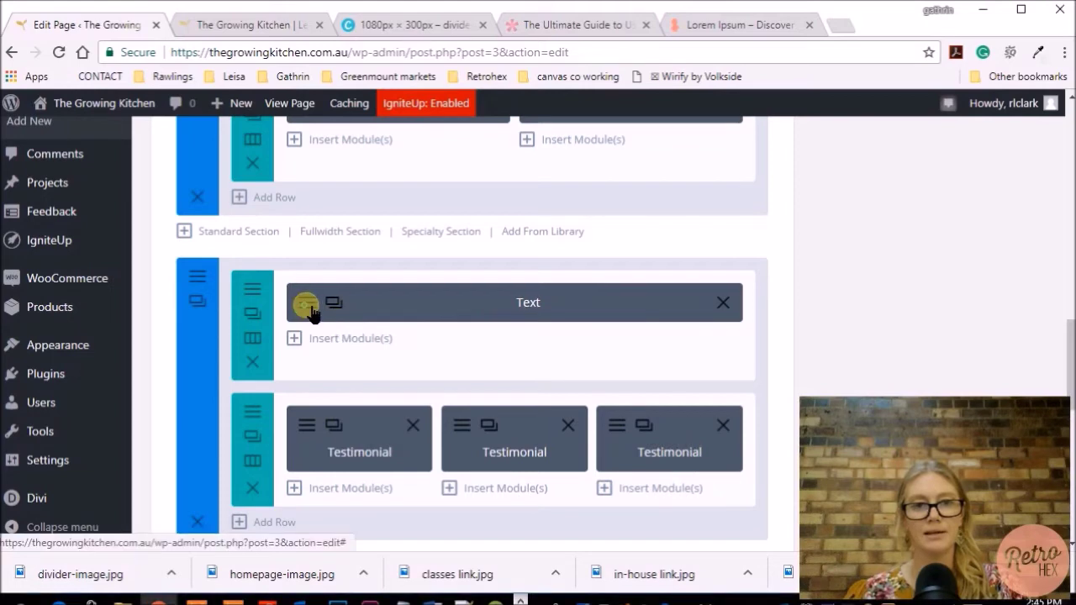
{"action": "left_click", "coordinate": [513, 335]}
{"action": "scroll", "coordinate": [580, 358], "scroll_direction": "down", "scroll_amount": 2}
Set the heading Text module's Admin Label to 'Testimonial title' and save it
{"action": "scroll", "coordinate": [583, 361], "scroll_direction": "up", "scroll_amount": 3}
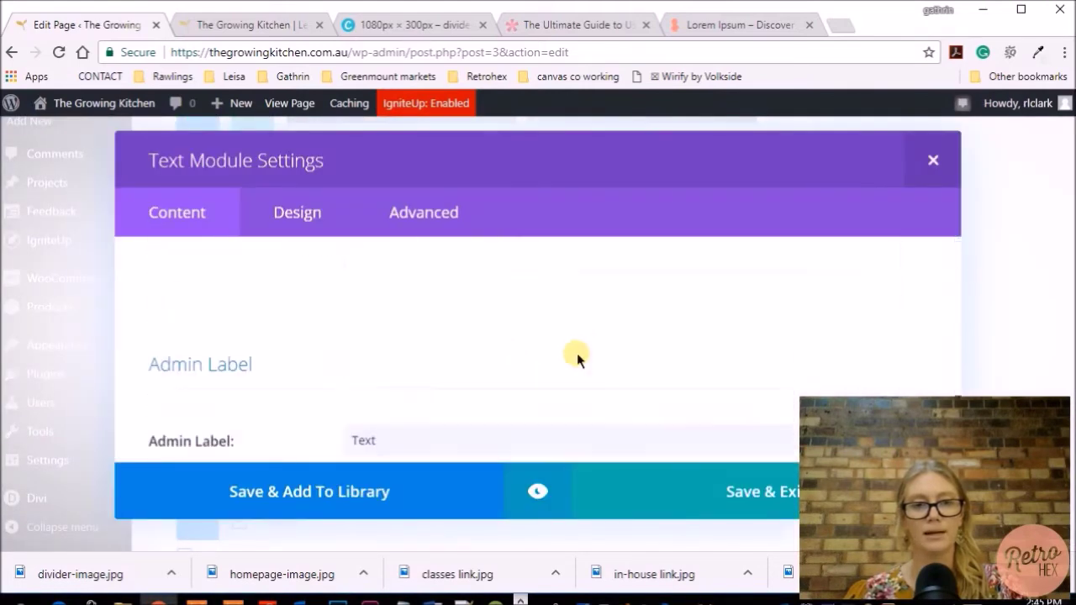
{"action": "left_click", "coordinate": [375, 367]}
{"action": "type", "text": "Testimonial title"}
{"action": "left_click", "coordinate": [632, 423]}
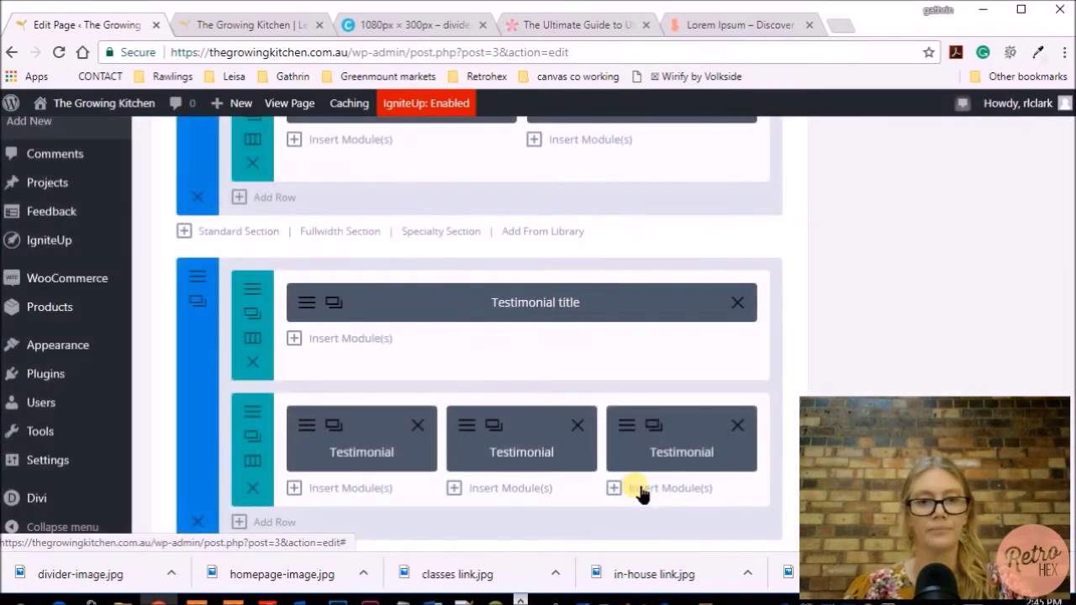
Prefix the first Testimonial module's Admin Label with its author name and save
{"action": "scroll", "coordinate": [504, 462], "scroll_direction": "down", "scroll_amount": 1}
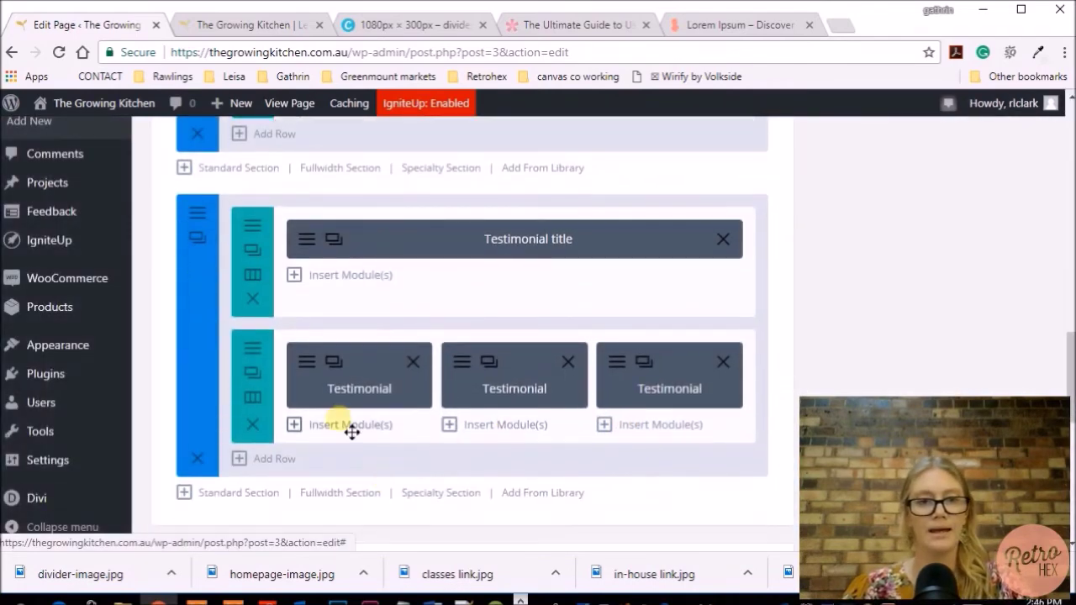
{"action": "left_click", "coordinate": [307, 361]}
{"action": "scroll", "coordinate": [511, 349], "scroll_direction": "down", "scroll_amount": 5}
{"action": "scroll", "coordinate": [509, 343], "scroll_direction": "up", "scroll_amount": 5}
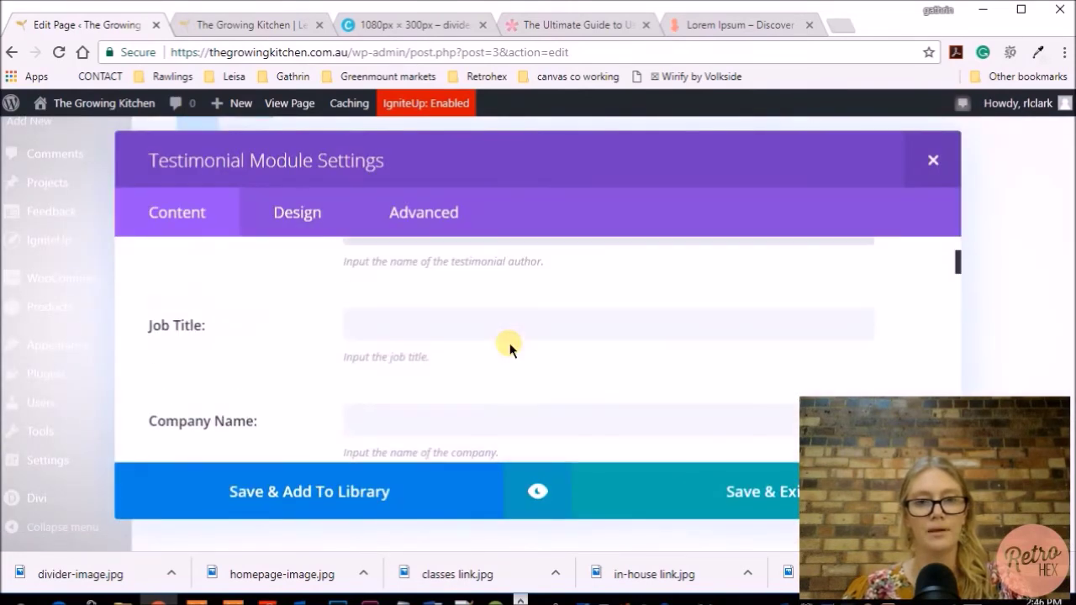
{"action": "scroll", "coordinate": [509, 343], "scroll_direction": "up", "scroll_amount": 2}
{"action": "left_click_drag", "start_coordinate": [432, 355], "coordinate": [359, 379]}
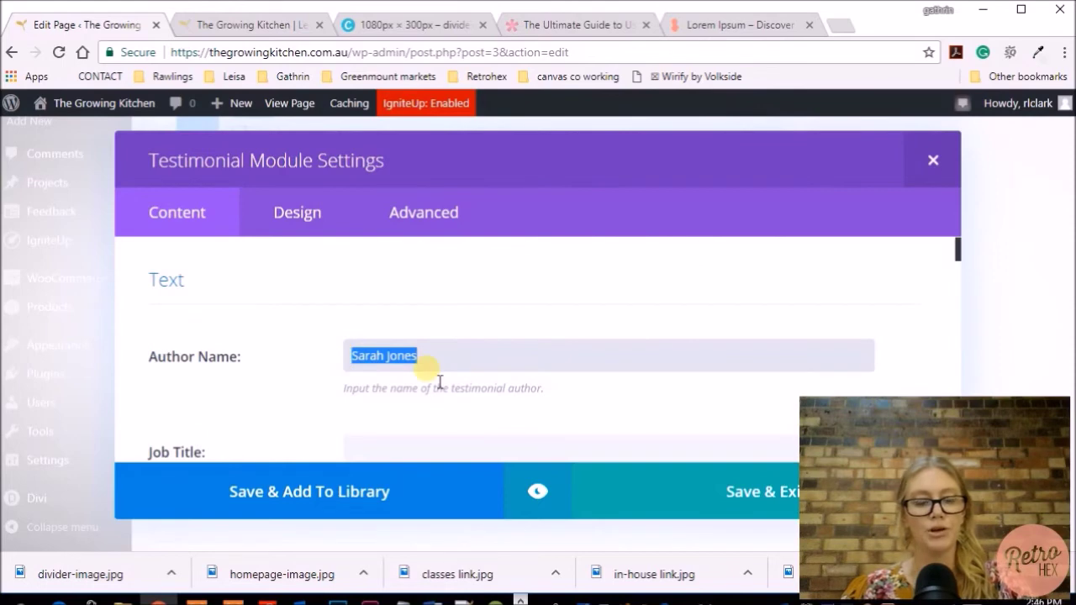
{"action": "scroll", "coordinate": [439, 378], "scroll_direction": "down", "scroll_amount": 10}
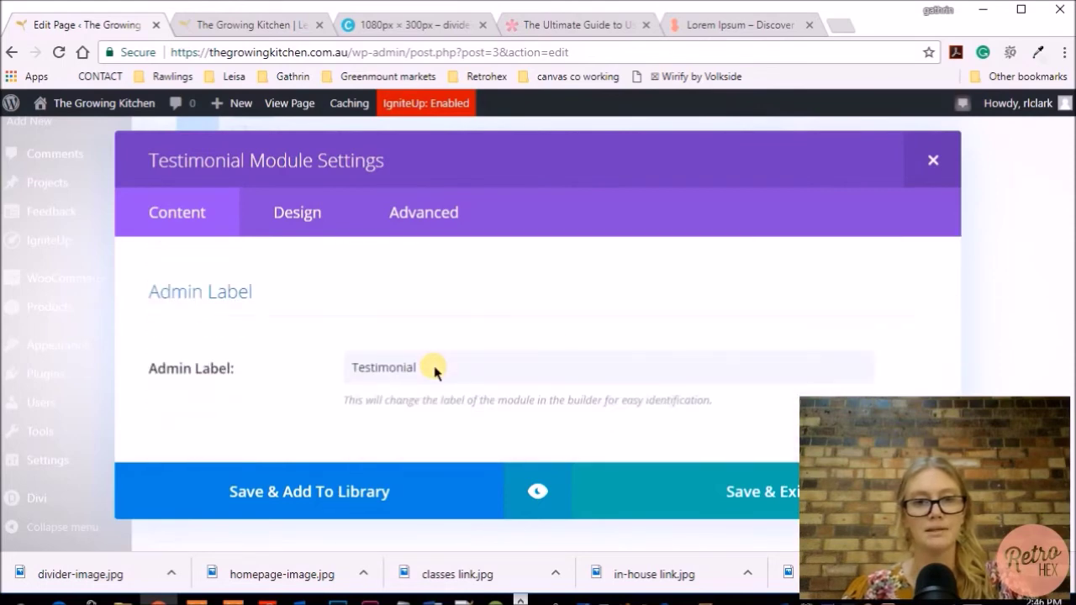
{"action": "left_click_drag", "start_coordinate": [446, 379], "coordinate": [359, 381]}
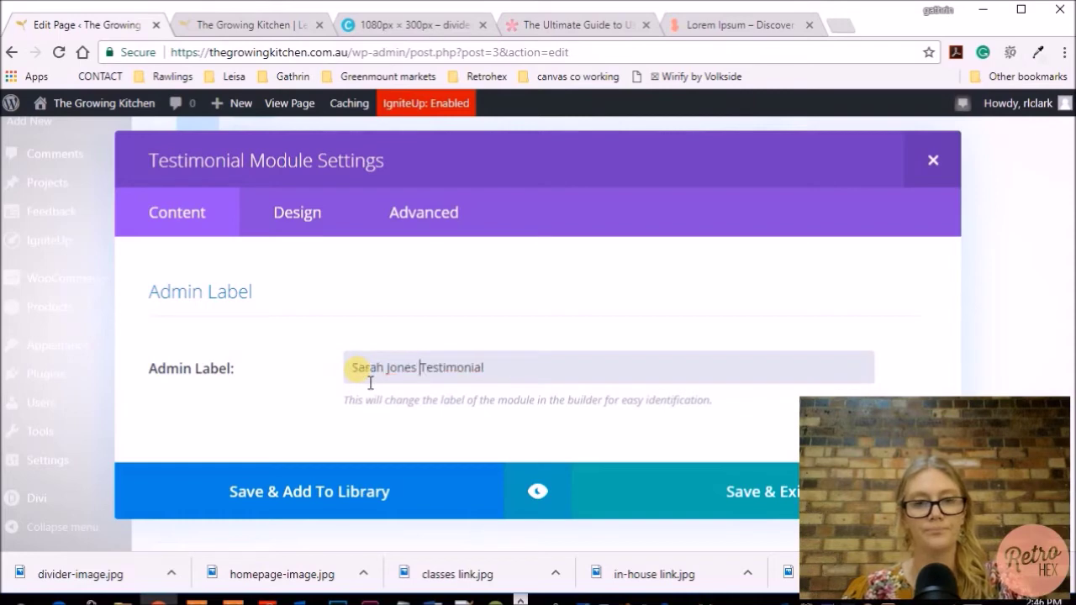
{"action": "left_click", "coordinate": [674, 486]}
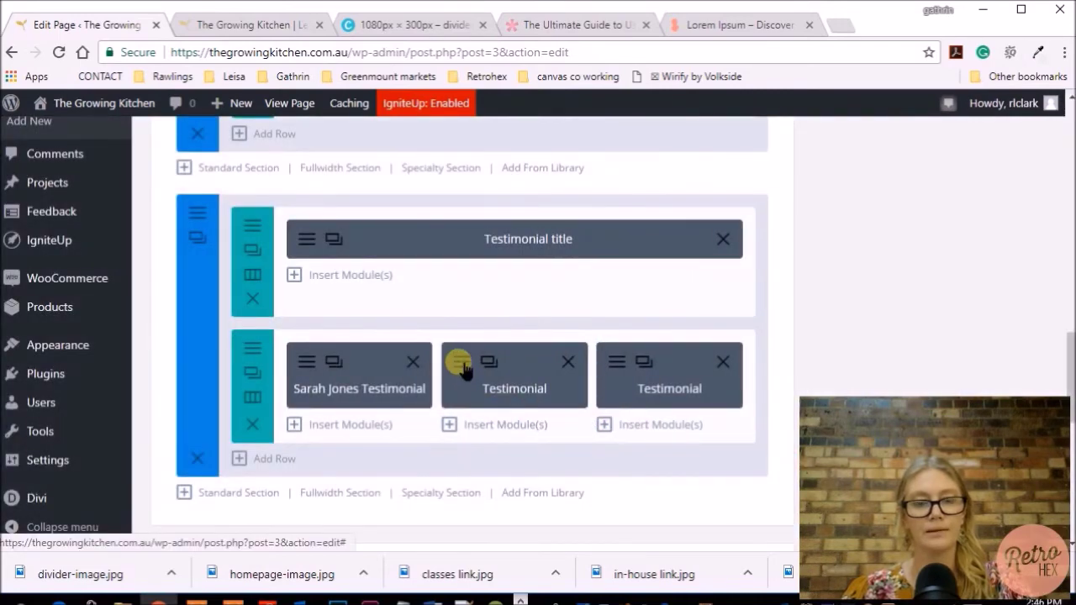
Copy the second testimonial's author name into the front of its Admin Label and save
{"action": "left_click", "coordinate": [460, 364]}
{"action": "left_click_drag", "start_coordinate": [473, 371], "coordinate": [340, 365]}
{"action": "key", "text": "ctrl+c"}
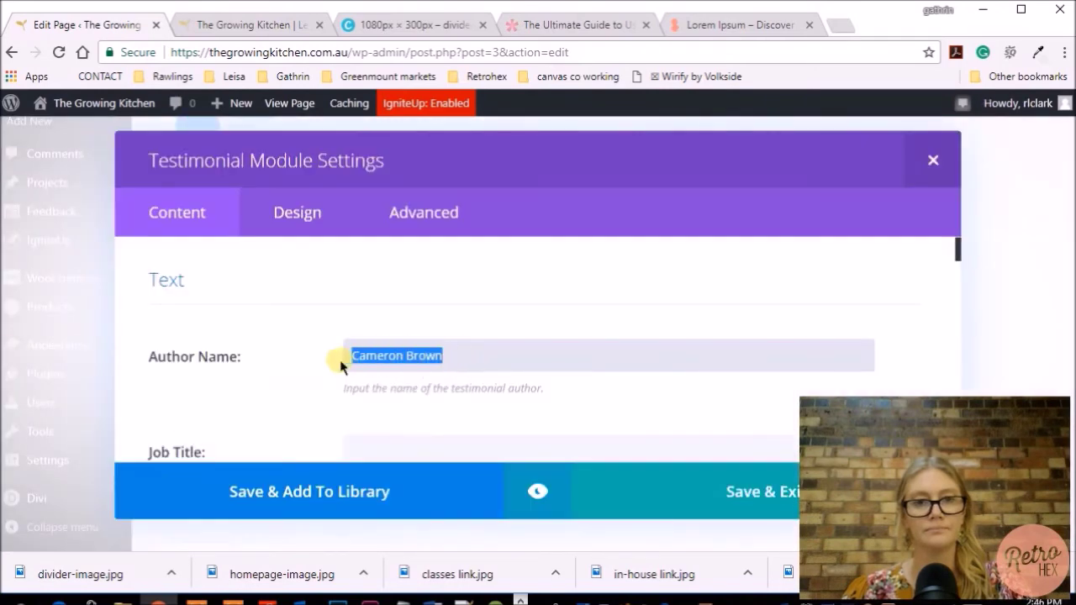
{"action": "scroll", "coordinate": [460, 372], "scroll_direction": "down", "scroll_amount": 20}
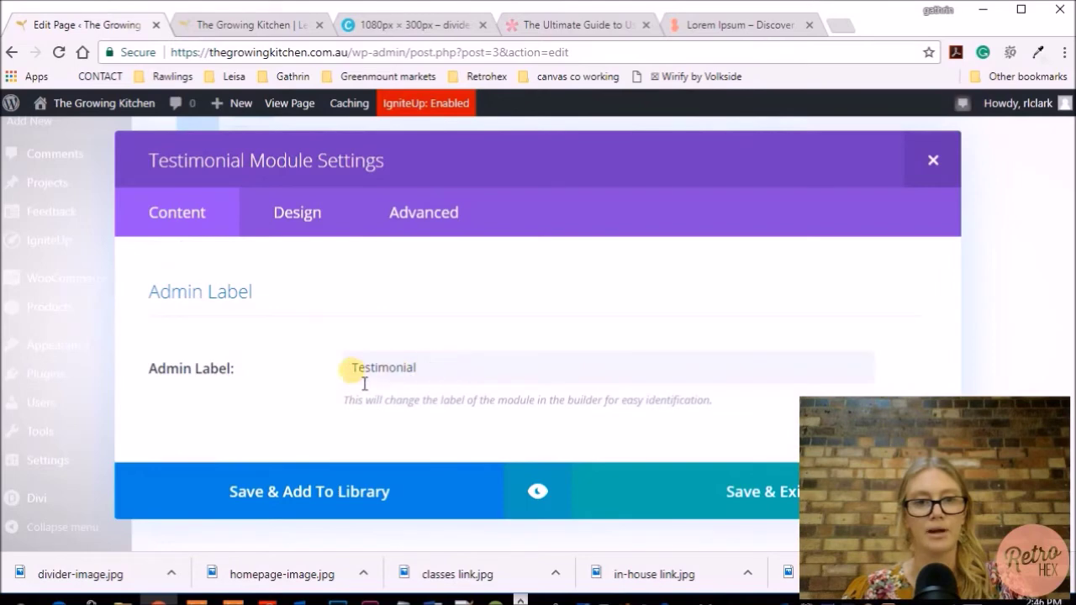
{"action": "left_click", "coordinate": [351, 368]}
{"action": "key", "text": "ctrl+v"}
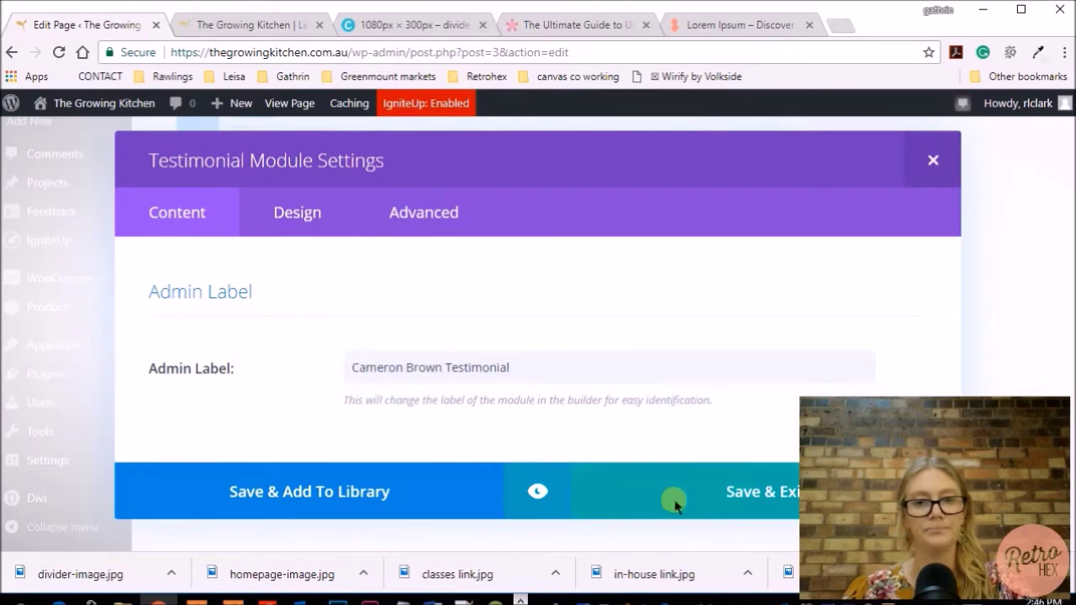
{"action": "left_click", "coordinate": [679, 504]}
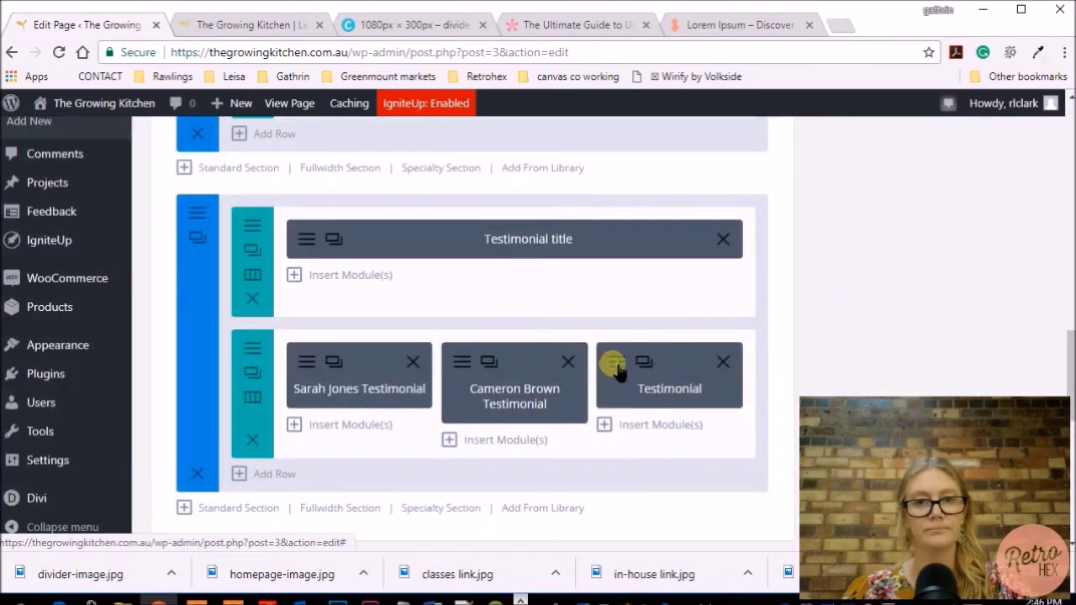
Copy the third testimonial's author name into the front of its Admin Label and save
{"action": "left_click", "coordinate": [616, 366]}
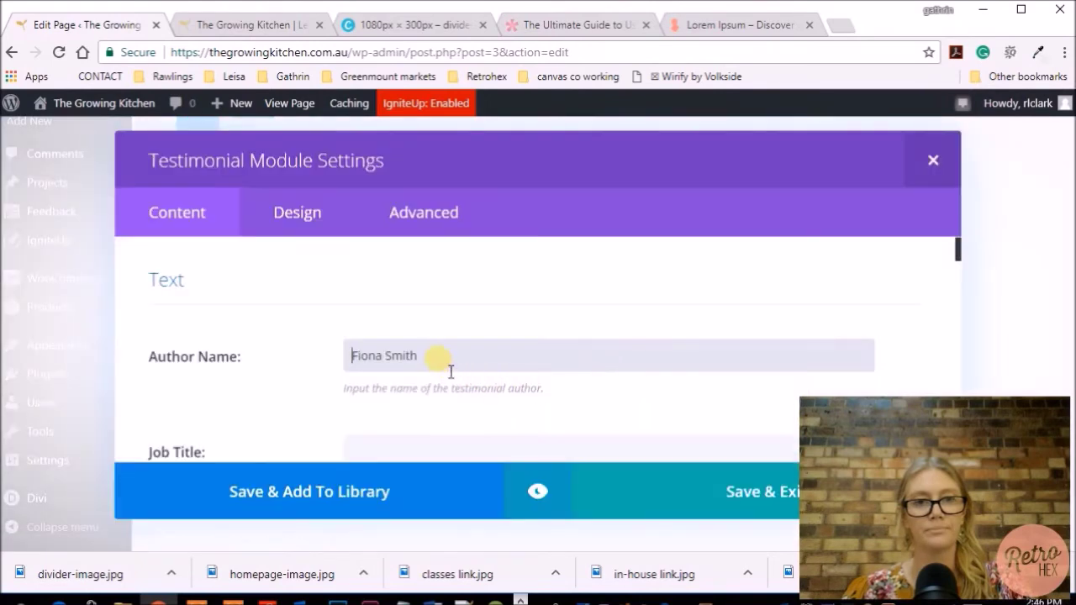
{"action": "left_click_drag", "start_coordinate": [454, 370], "coordinate": [353, 363]}
{"action": "key", "text": "ctrl+c"}
{"action": "scroll", "coordinate": [485, 369], "scroll_direction": "down", "scroll_amount": 15}
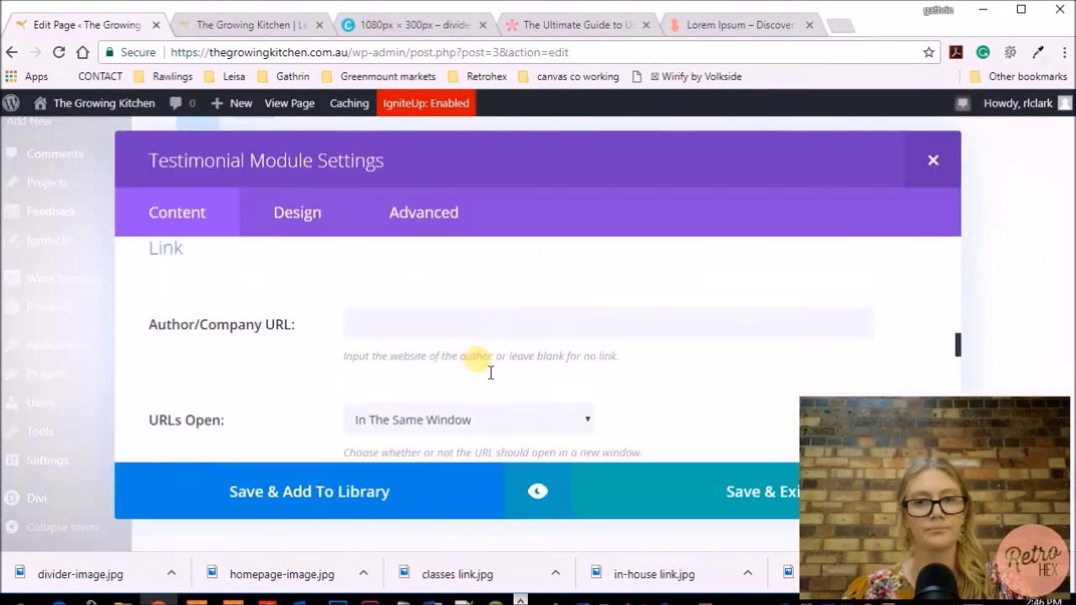
{"action": "scroll", "coordinate": [481, 363], "scroll_direction": "down", "scroll_amount": 1}
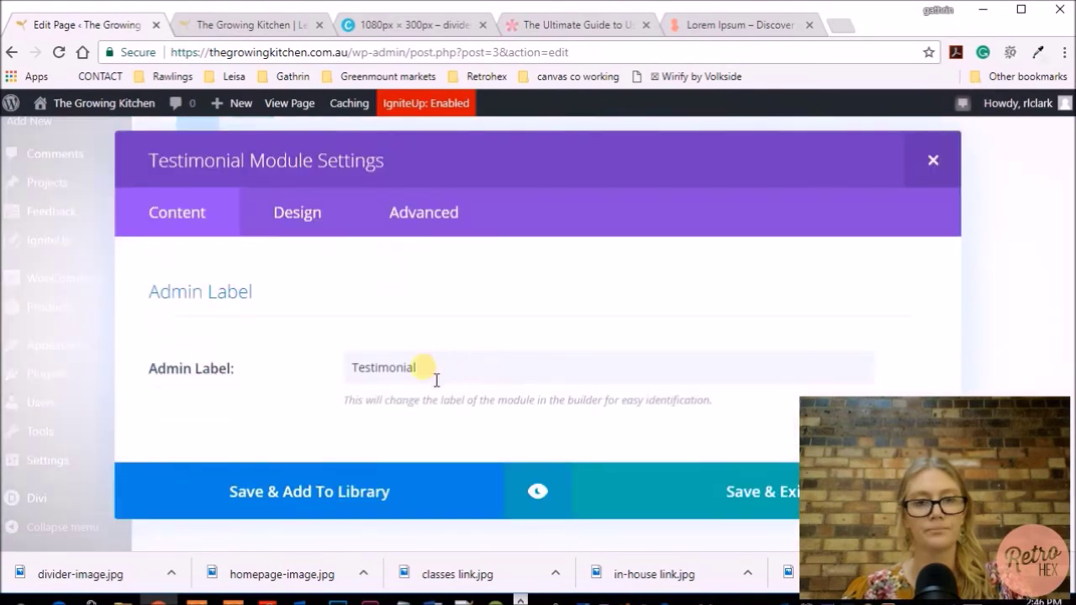
{"action": "left_click", "coordinate": [353, 369]}
{"action": "key", "text": "ctrl+v"}
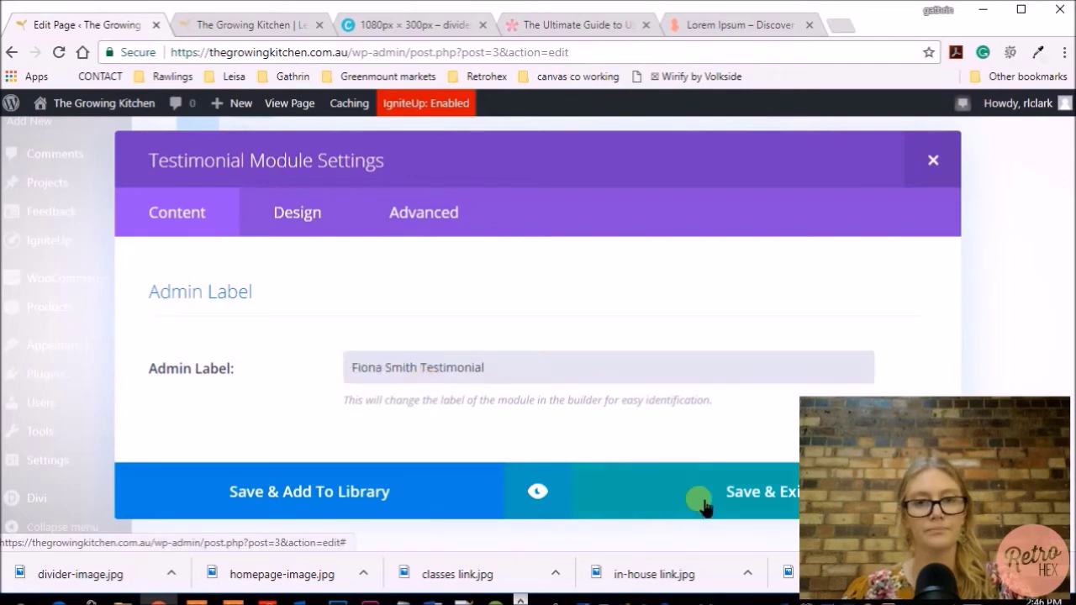
{"action": "left_click", "coordinate": [697, 500]}
{"action": "scroll", "coordinate": [588, 446], "scroll_direction": "down", "scroll_amount": 3}
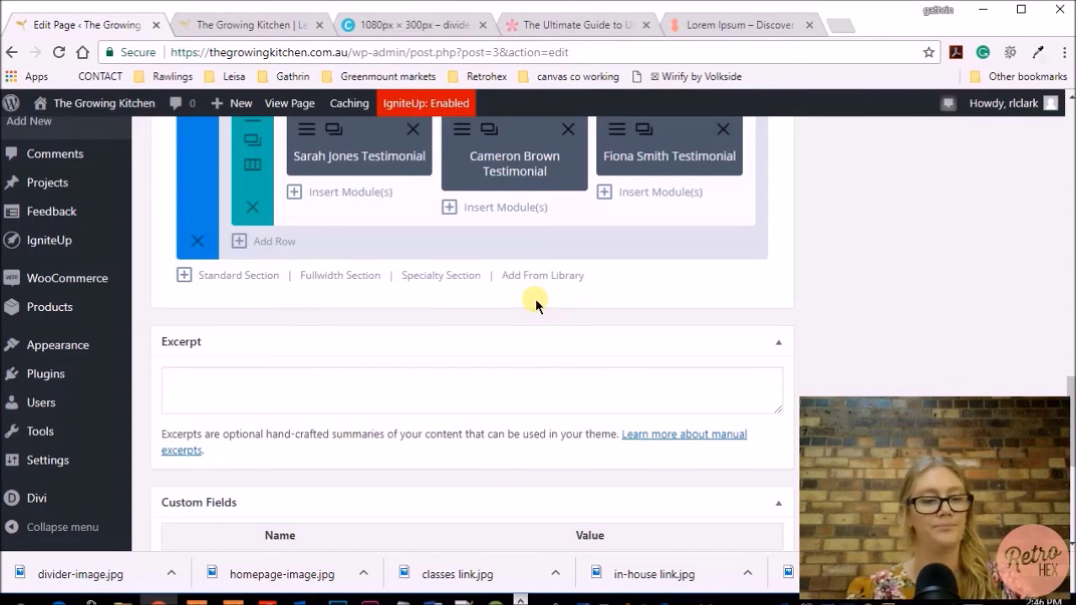
{"action": "scroll", "coordinate": [536, 299], "scroll_direction": "up", "scroll_amount": 2}
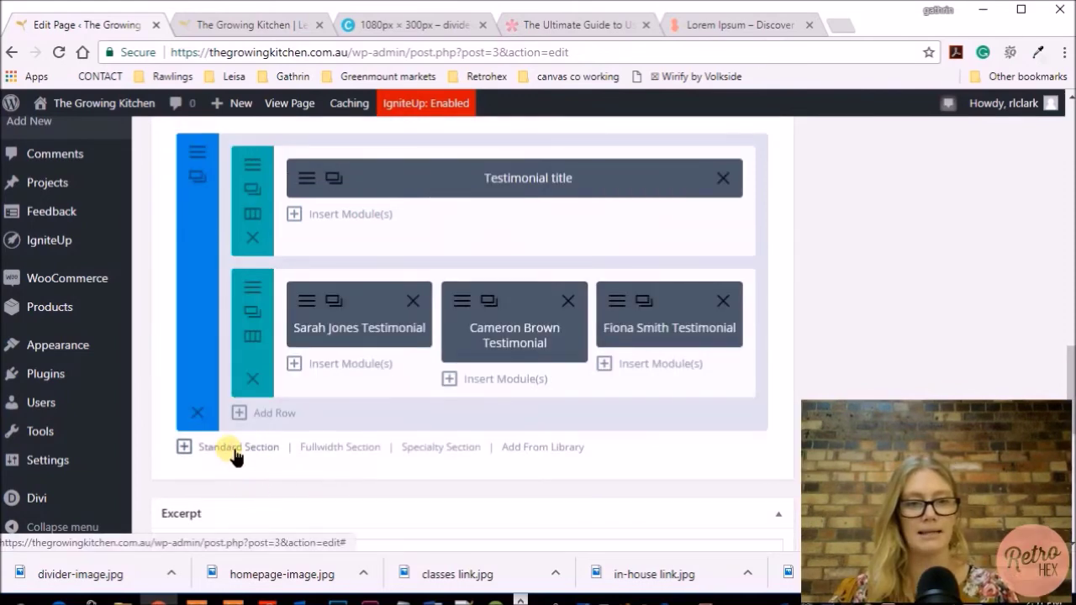
Add a standard section below the testimonials with a 1/2 + 1/2 two-column row
{"action": "left_click", "coordinate": [234, 451]}
{"action": "scroll", "coordinate": [418, 335], "scroll_direction": "down", "scroll_amount": 1}
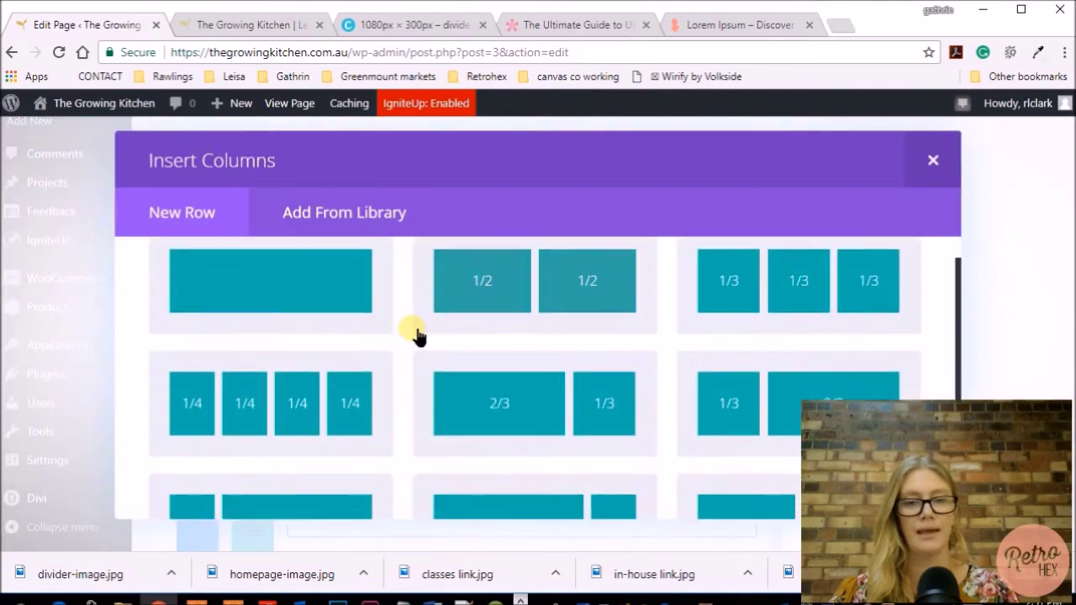
{"action": "scroll", "coordinate": [418, 334], "scroll_direction": "up", "scroll_amount": 1}
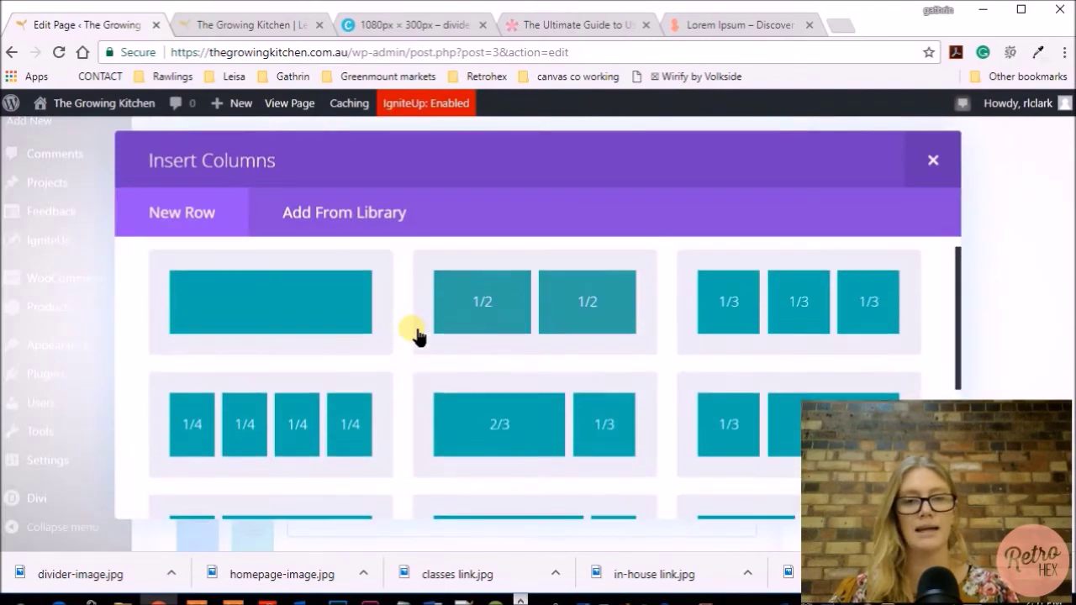
{"action": "left_click", "coordinate": [553, 291]}
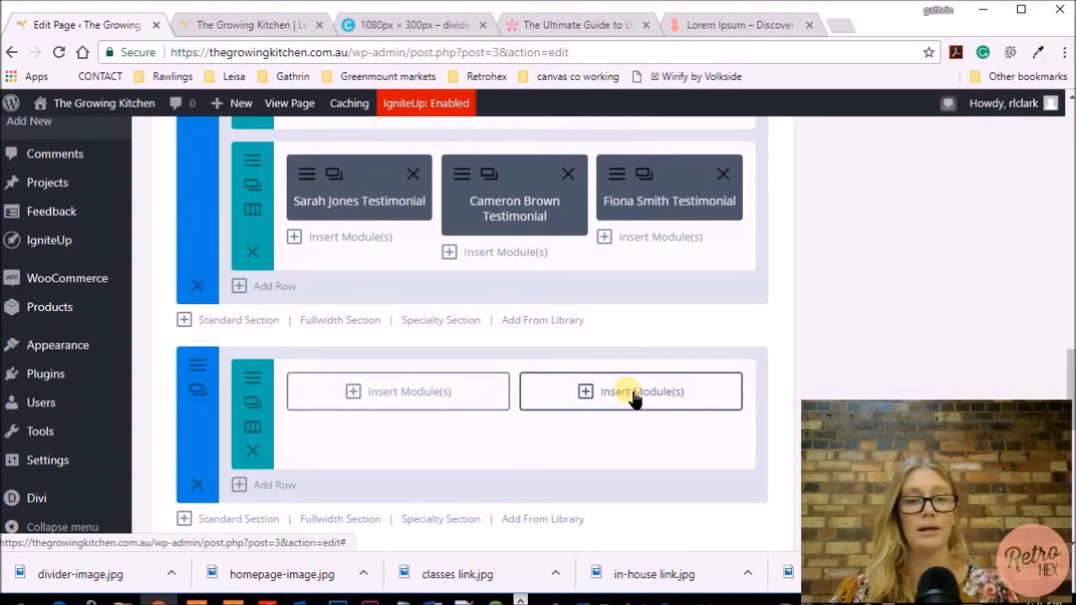
{"action": "scroll", "coordinate": [634, 400], "scroll_direction": "down", "scroll_amount": 1}
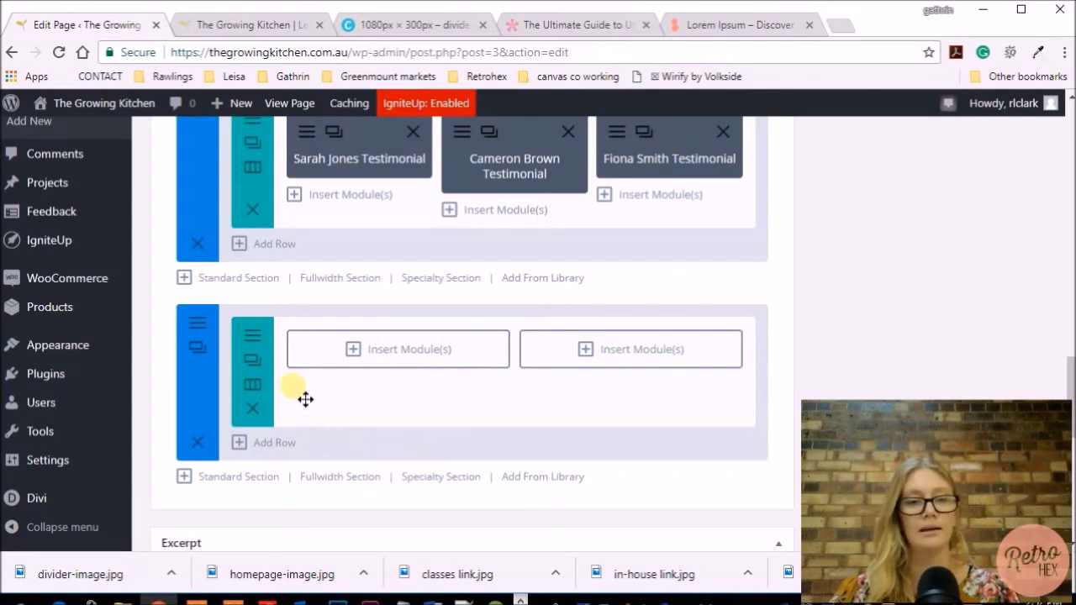
Add a Text module to the left column with 'contact' formatted as Heading 2
{"action": "left_click", "coordinate": [396, 350]}
{"action": "scroll", "coordinate": [529, 355], "scroll_direction": "down", "scroll_amount": 5}
{"action": "scroll", "coordinate": [522, 353], "scroll_direction": "down", "scroll_amount": 3}
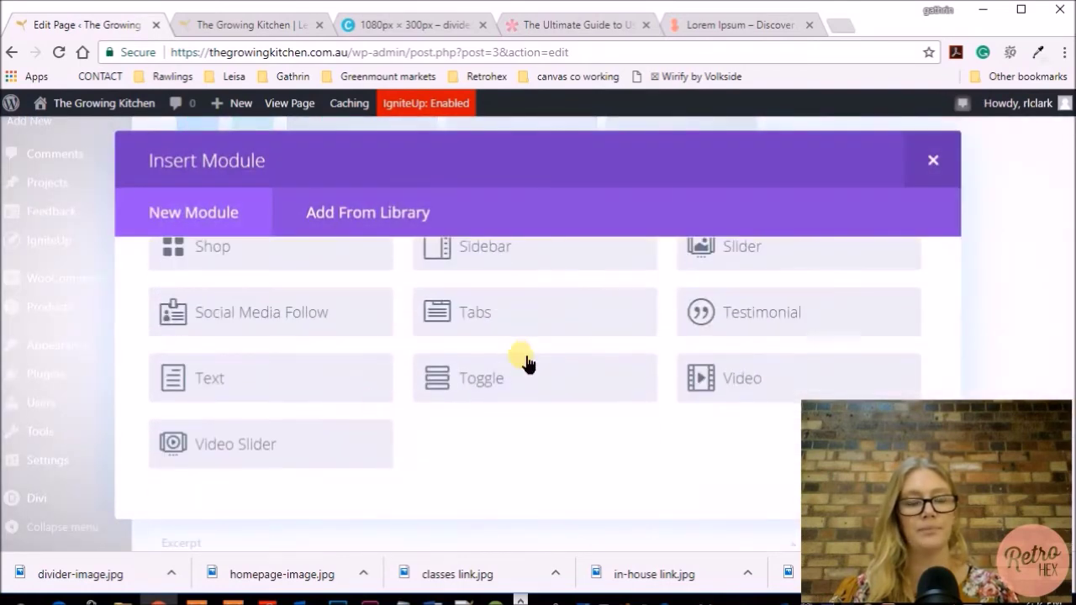
{"action": "left_click", "coordinate": [253, 382]}
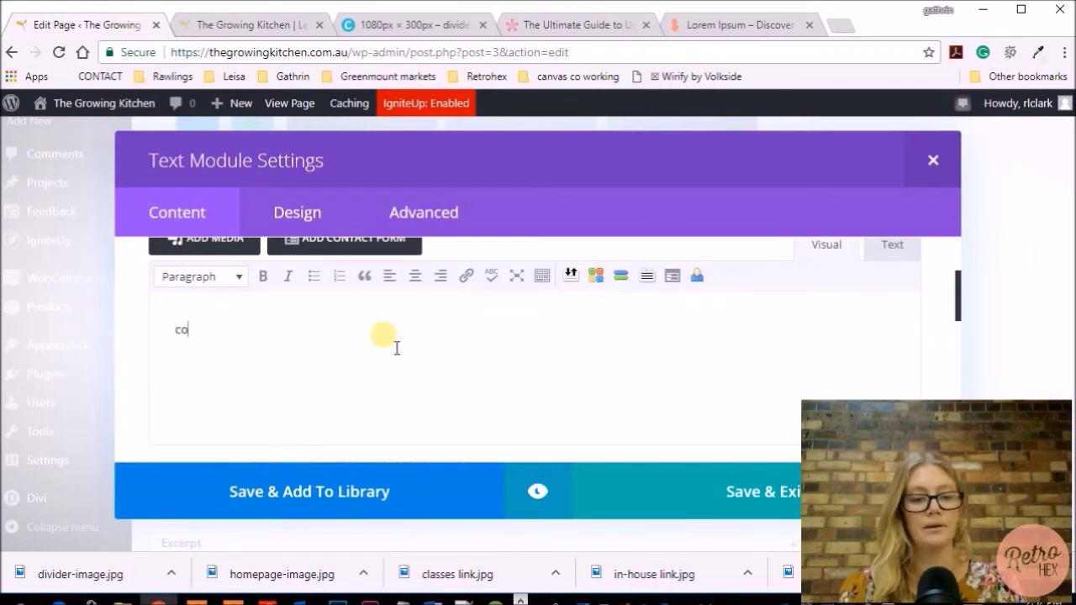
{"action": "type", "text": "contact"}
{"action": "left_click_drag", "start_coordinate": [232, 341], "coordinate": [181, 349]}
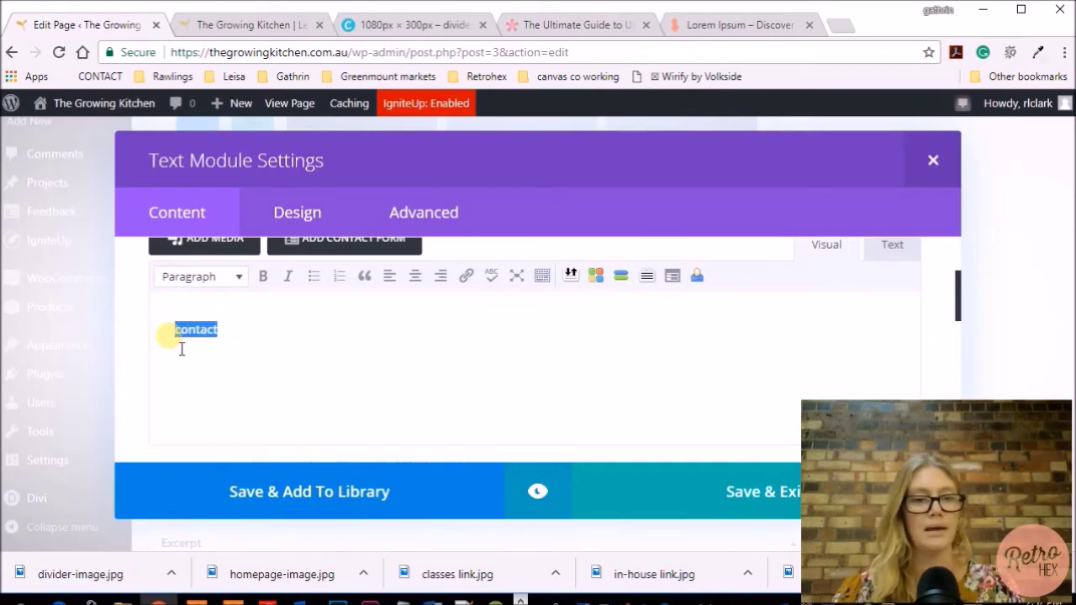
{"action": "left_click", "coordinate": [201, 276]}
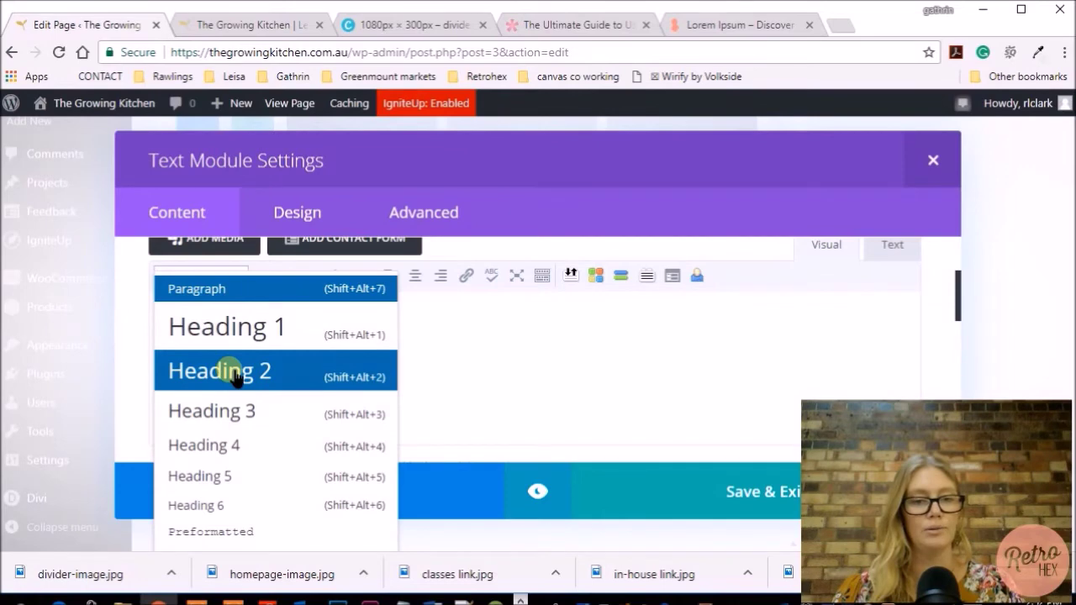
{"action": "left_click", "coordinate": [235, 375]}
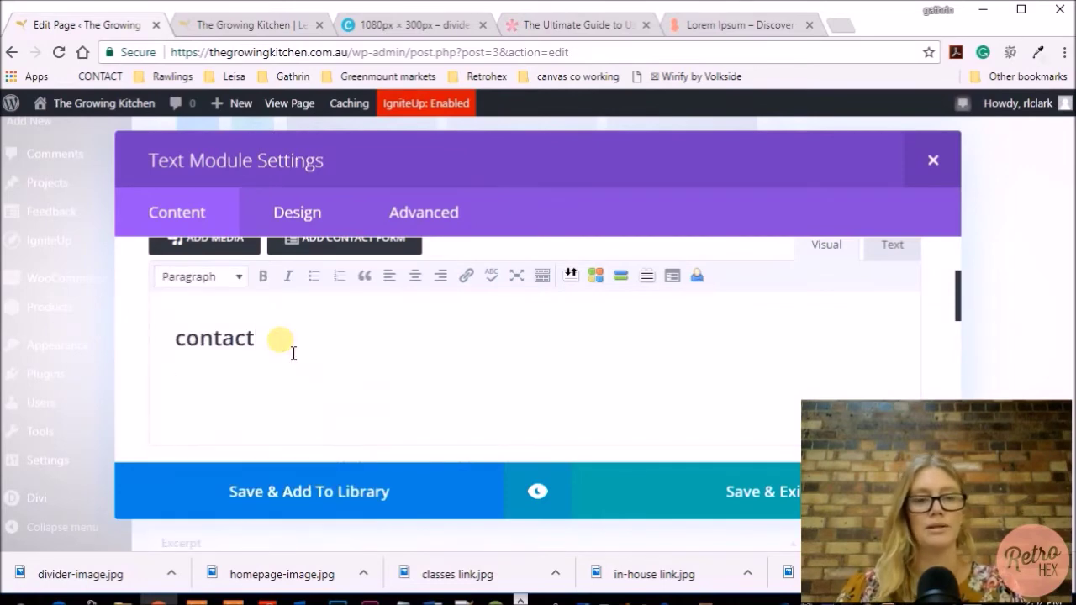
Add the paragraph about classes and getting involved, plus a mailto-linked business e-mail line
{"action": "type", "text": "please get in touch to find out"}
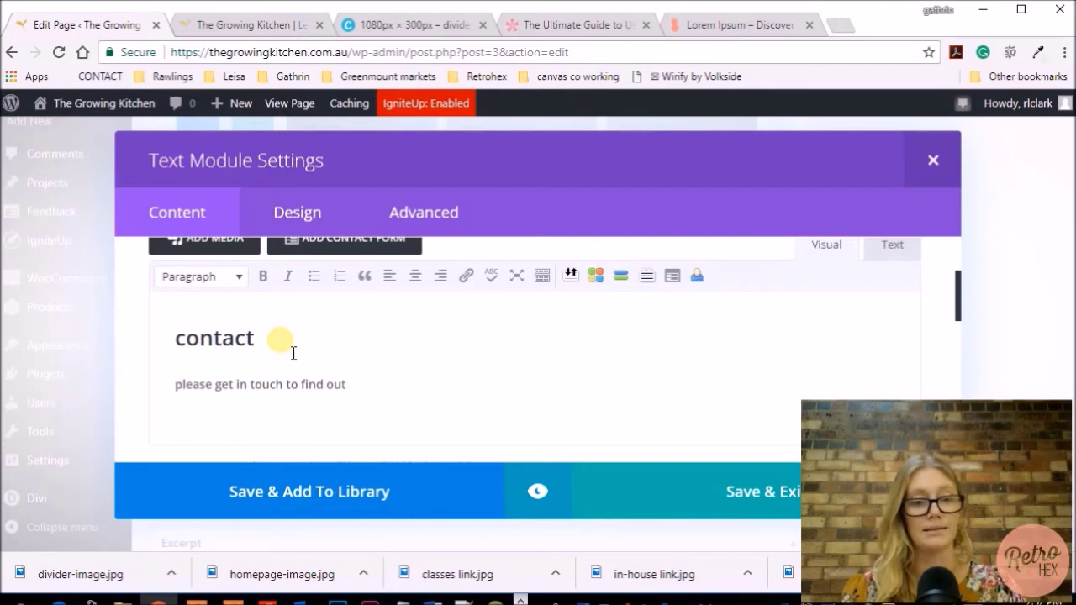
{"action": "type", "text": "more about the classes that we run and how you can get involved."}
{"action": "key", "text": "Return"}
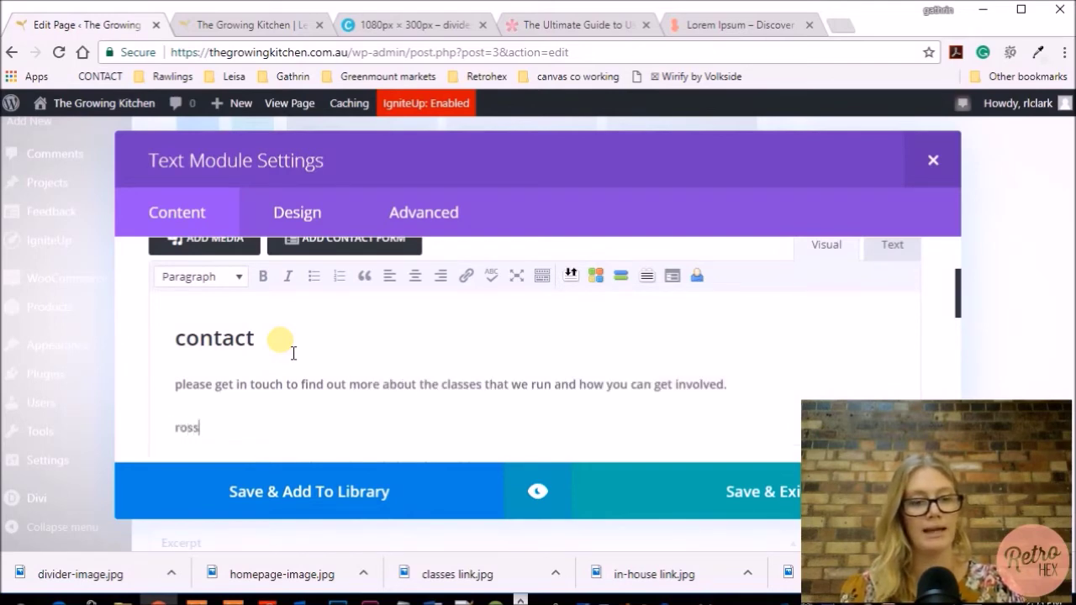
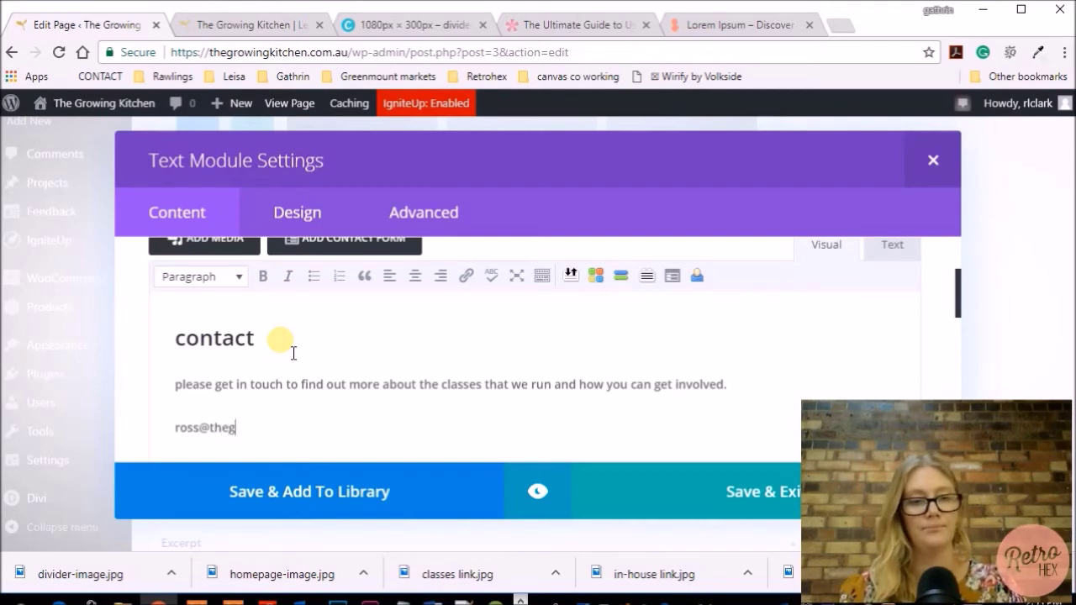
{"action": "triple_click", "coordinate": [173, 425]}
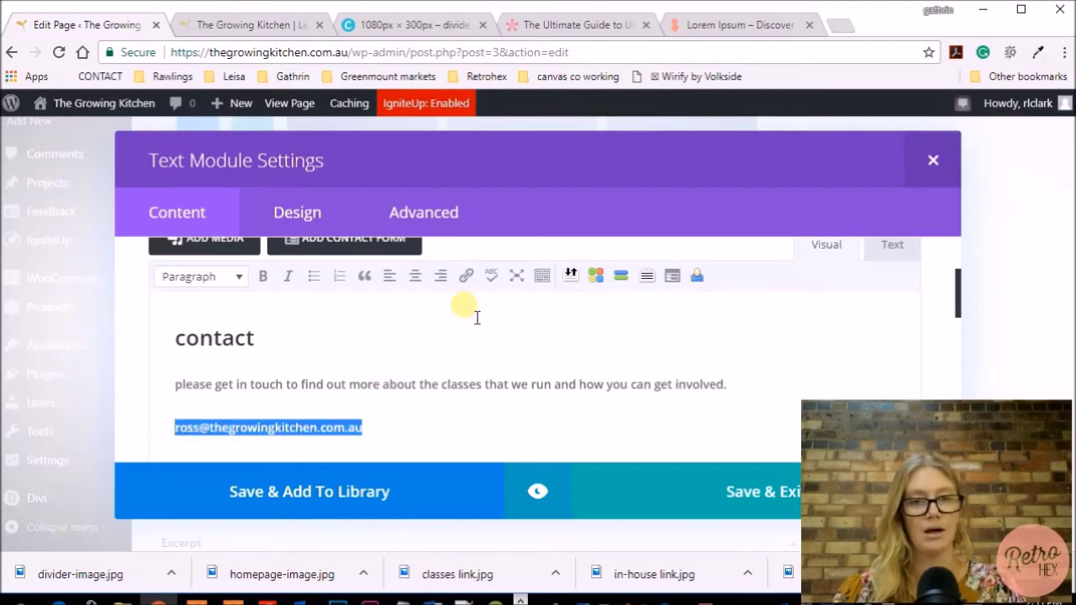
{"action": "left_click", "coordinate": [467, 277]}
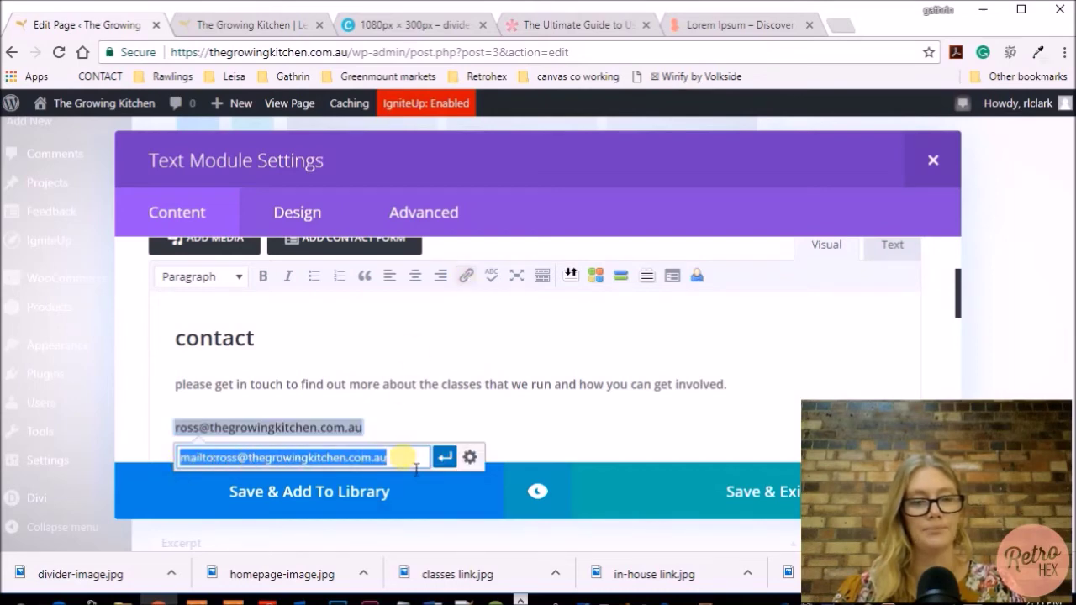
{"action": "key", "text": "Return"}
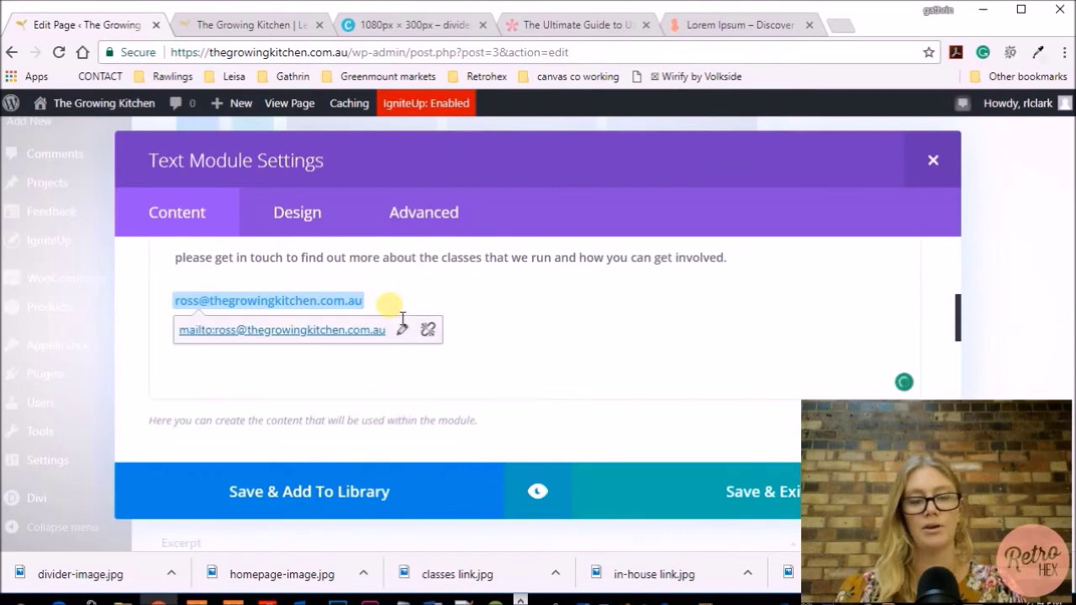
{"action": "left_click", "coordinate": [403, 318]}
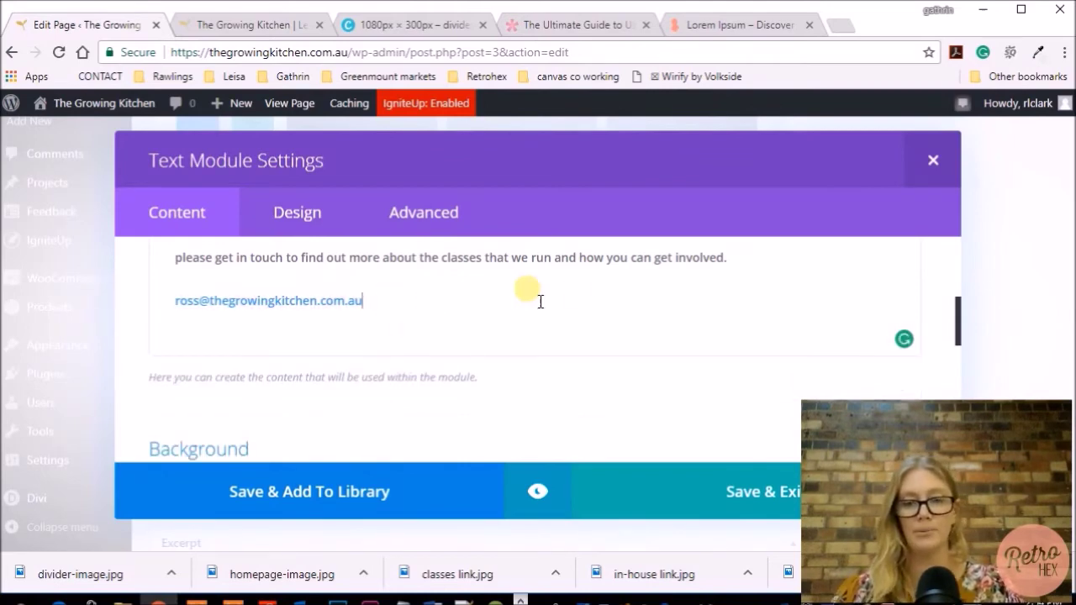
Preview the contact text, set its Admin Label to 'contact section', and save
{"action": "left_click", "coordinate": [542, 498]}
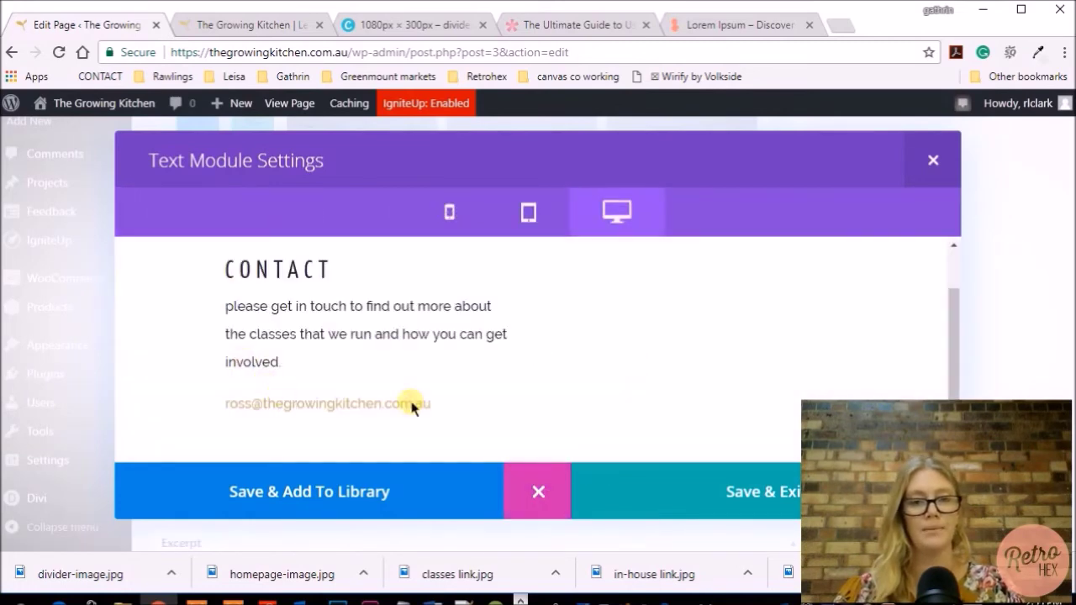
{"action": "left_click", "coordinate": [687, 490]}
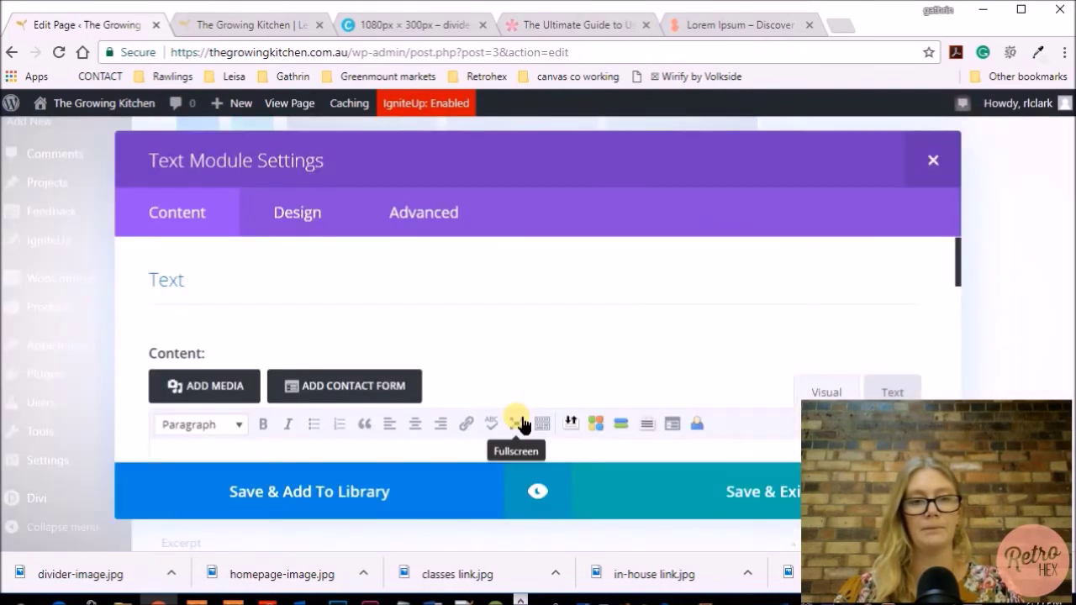
{"action": "scroll", "coordinate": [517, 415], "scroll_direction": "down", "scroll_amount": 5}
{"action": "double_click", "coordinate": [401, 370]}
{"action": "type", "text": "contact section"}
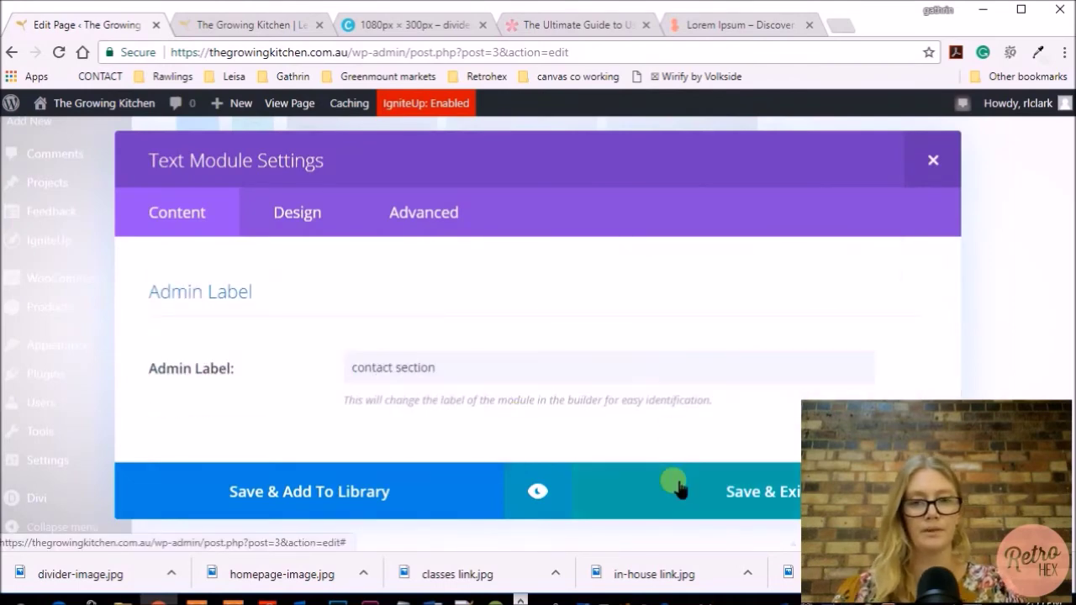
{"action": "left_click", "coordinate": [673, 488]}
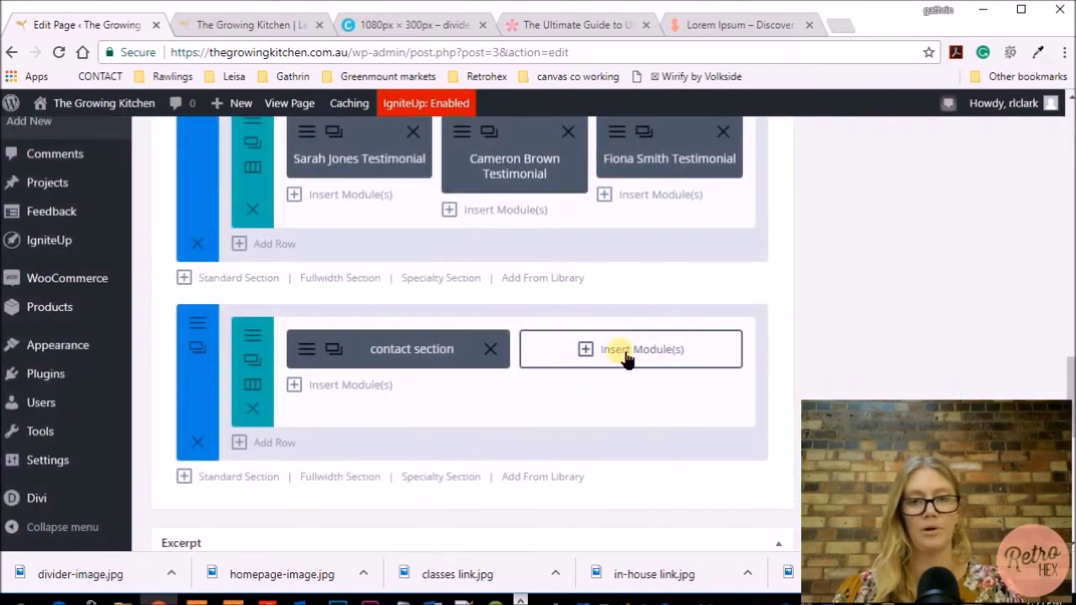
Insert a Contact Form module into the empty right-hand column
{"action": "left_click", "coordinate": [636, 361]}
{"action": "scroll", "coordinate": [632, 361], "scroll_direction": "down", "scroll_amount": 3}
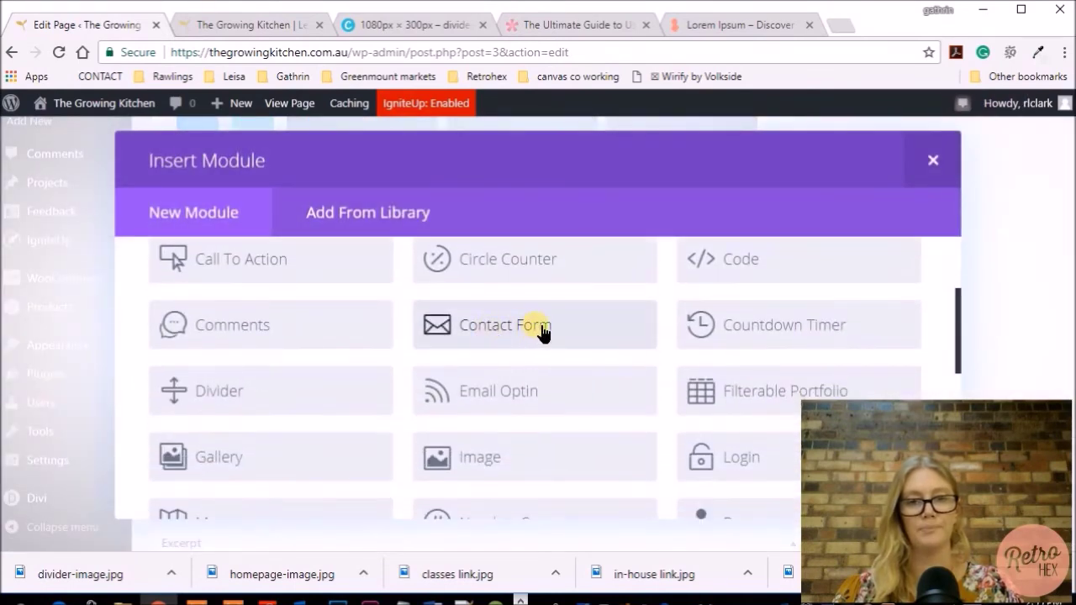
{"action": "left_click", "coordinate": [542, 333]}
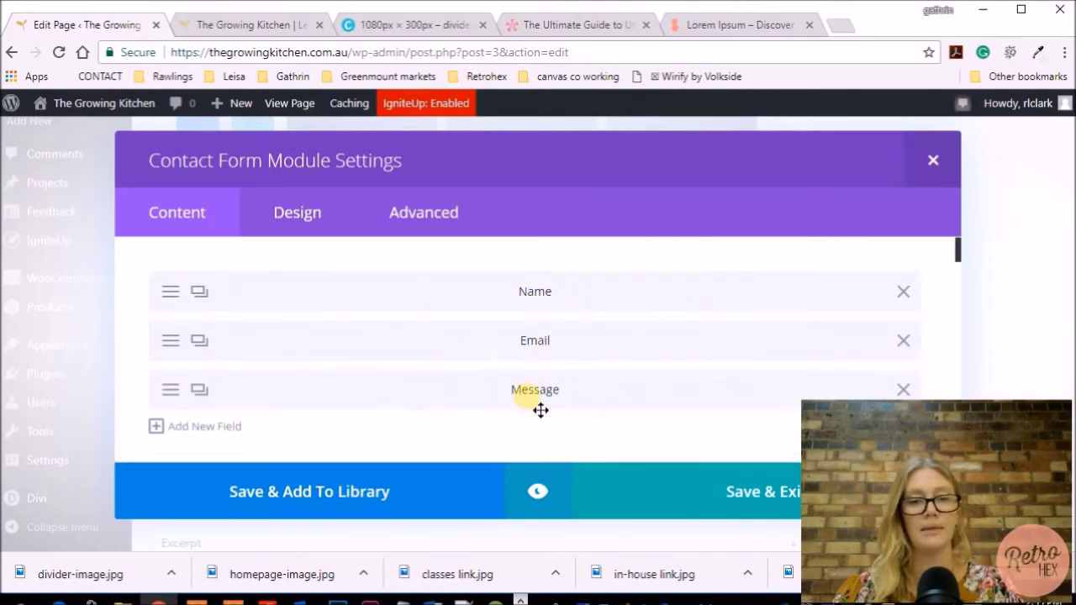
{"action": "scroll", "coordinate": [538, 403], "scroll_direction": "down", "scroll_amount": 1}
Add a new Input Field to the form, then delete the extra Field_4
{"action": "left_click", "coordinate": [202, 389]}
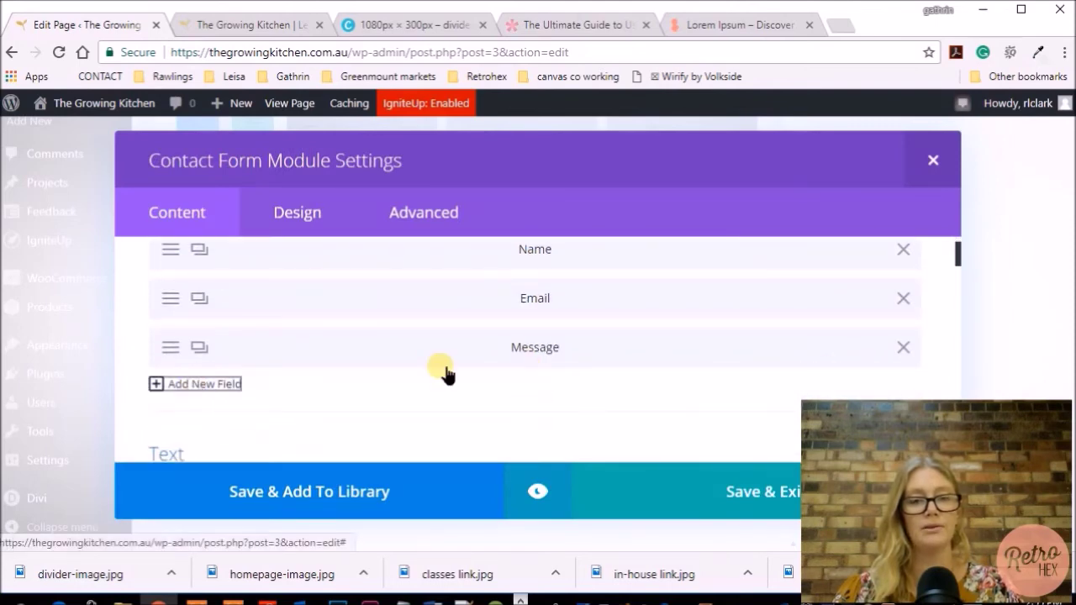
{"action": "scroll", "coordinate": [471, 353], "scroll_direction": "down", "scroll_amount": 5}
{"action": "left_click", "coordinate": [578, 309]}
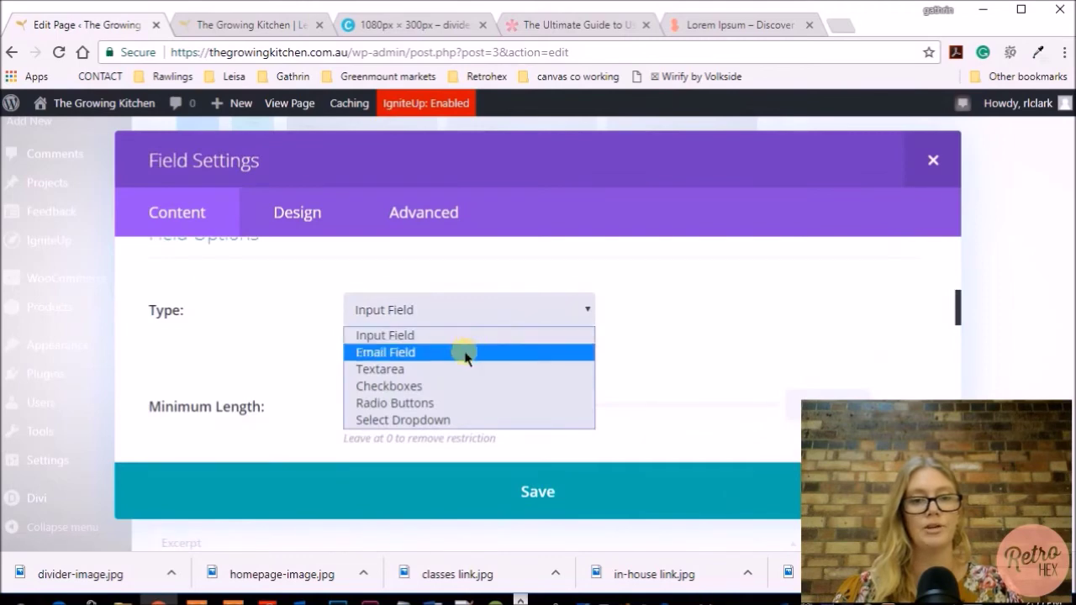
{"action": "left_click", "coordinate": [530, 335]}
{"action": "scroll", "coordinate": [648, 325], "scroll_direction": "up", "scroll_amount": 4}
{"action": "left_click", "coordinate": [569, 490]}
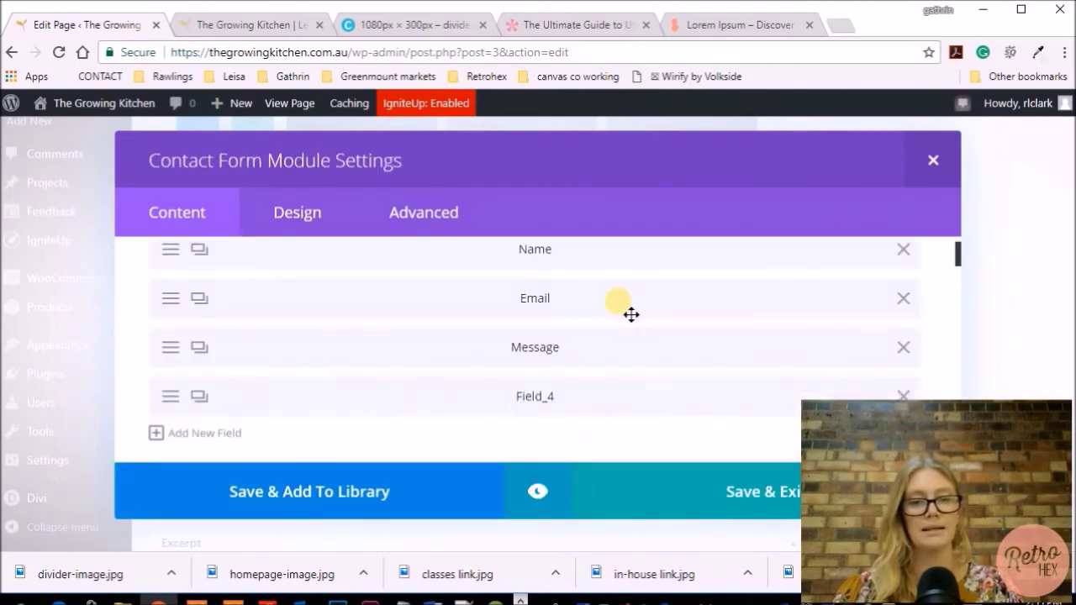
{"action": "scroll", "coordinate": [588, 313], "scroll_direction": "up", "scroll_amount": 1}
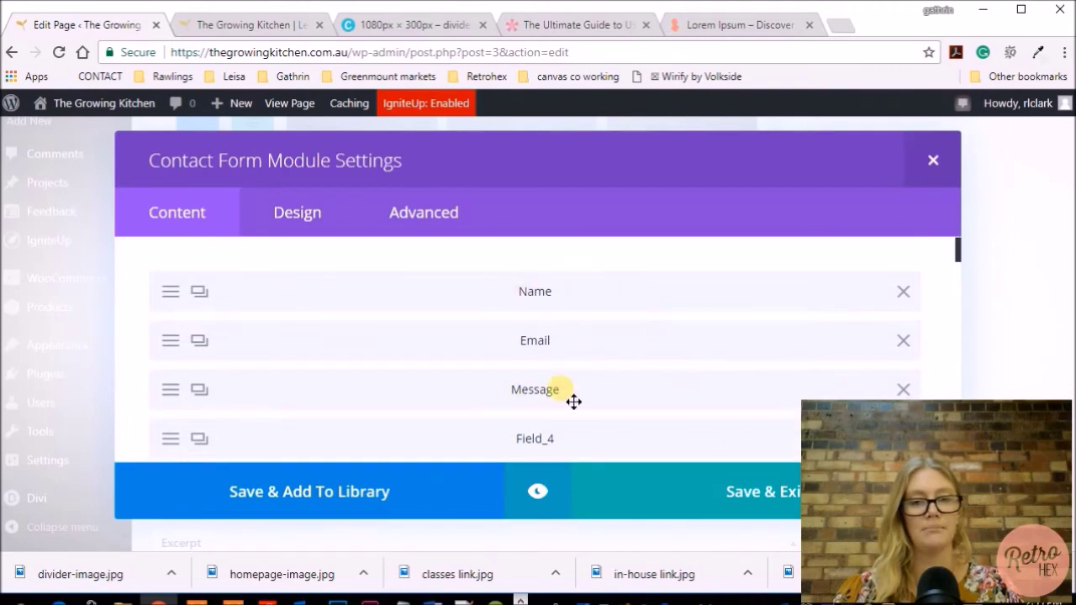
{"action": "scroll", "coordinate": [563, 395], "scroll_direction": "down", "scroll_amount": 2}
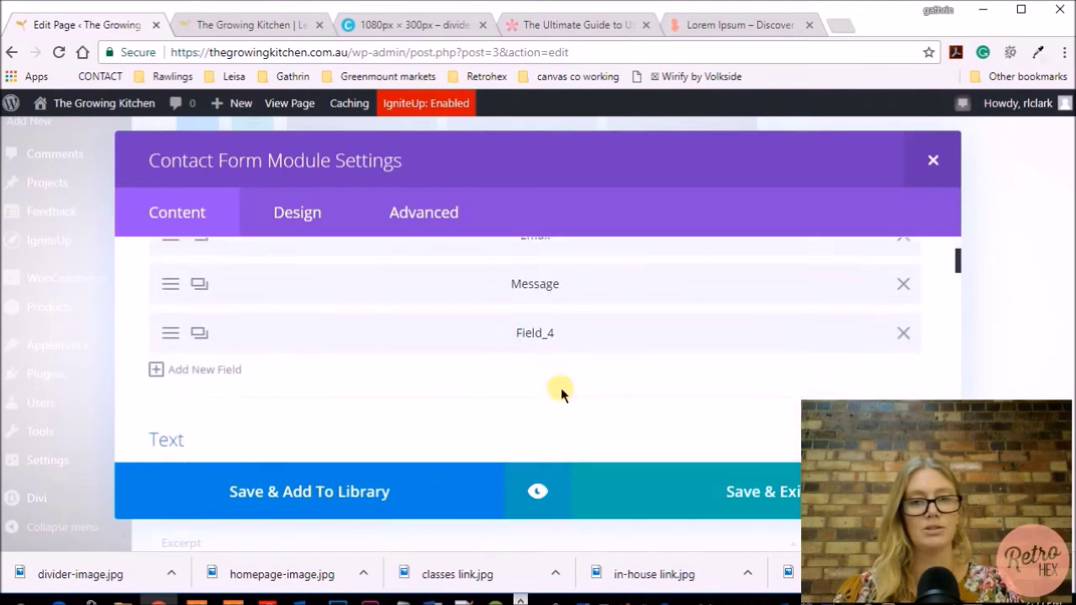
{"action": "left_click", "coordinate": [904, 333]}
{"action": "scroll", "coordinate": [439, 320], "scroll_direction": "down", "scroll_amount": 3}
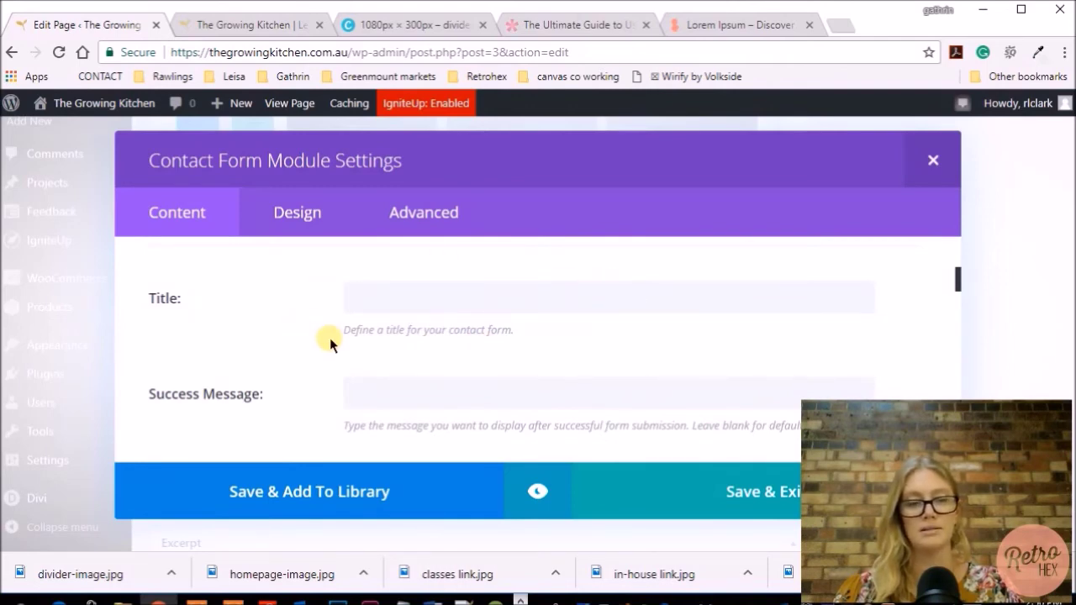
End the success message with '. Grow on!' and set the submit button text to 'submit'
{"action": "scroll", "coordinate": [330, 338], "scroll_direction": "down", "scroll_amount": 2}
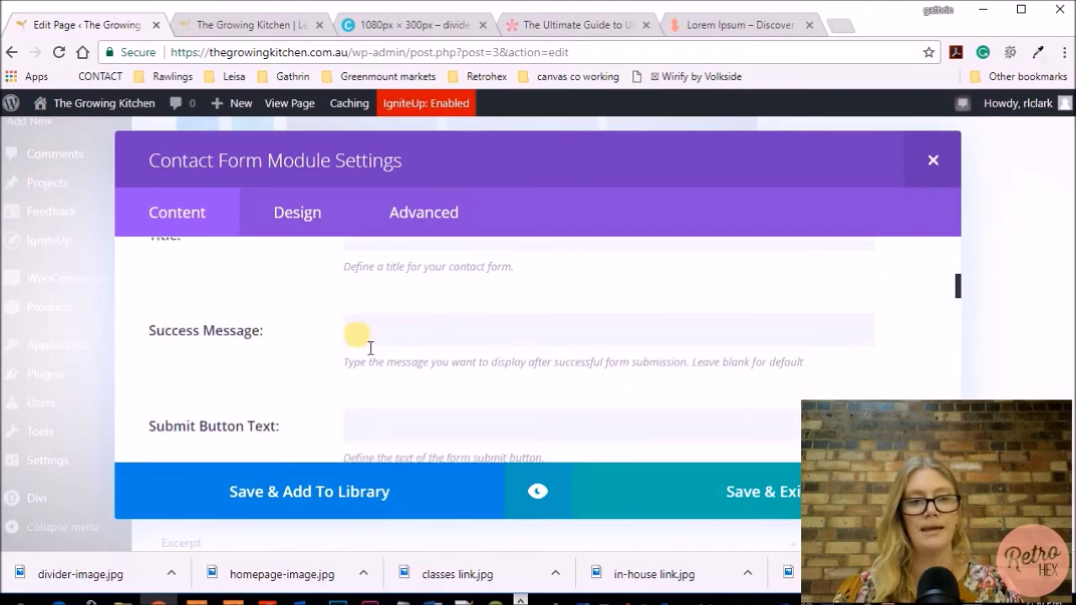
{"action": "left_click", "coordinate": [383, 338]}
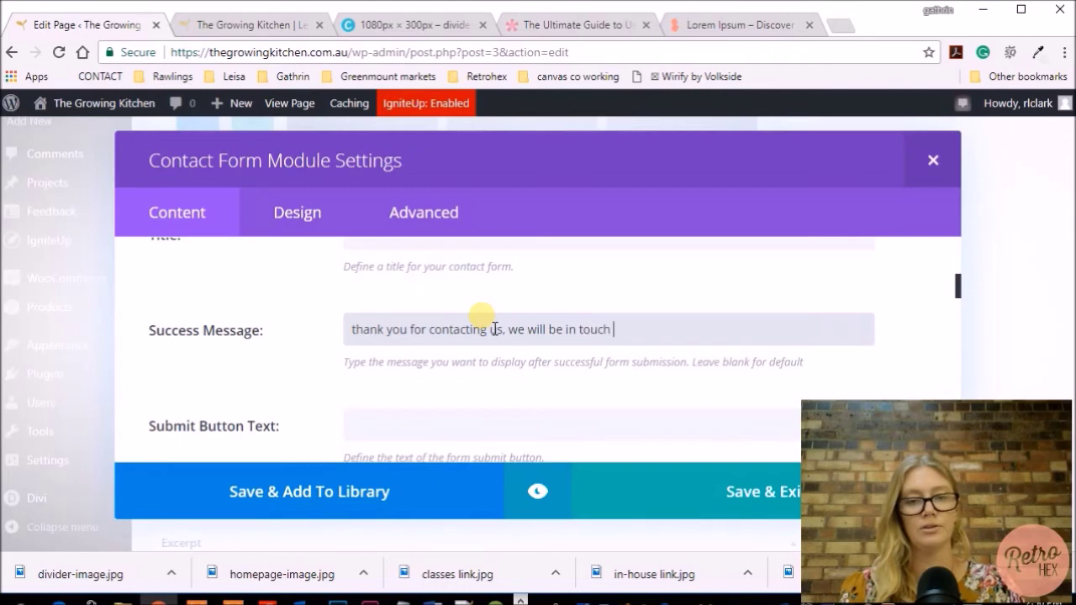
{"action": "type", "text": ". Grow on!"}
{"action": "scroll", "coordinate": [495, 328], "scroll_direction": "down", "scroll_amount": 1}
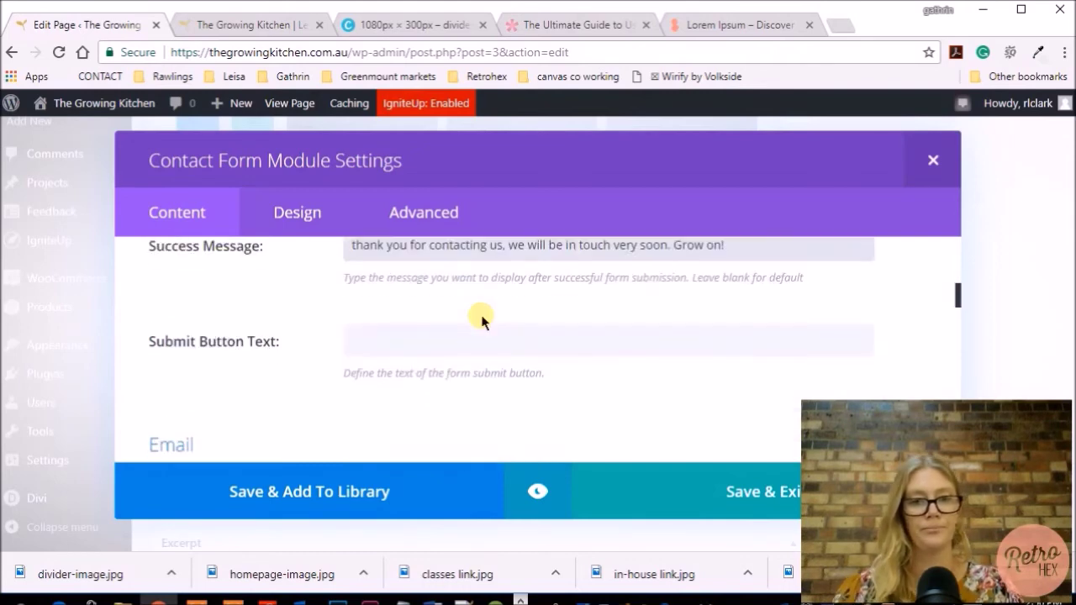
{"action": "left_click", "coordinate": [378, 344]}
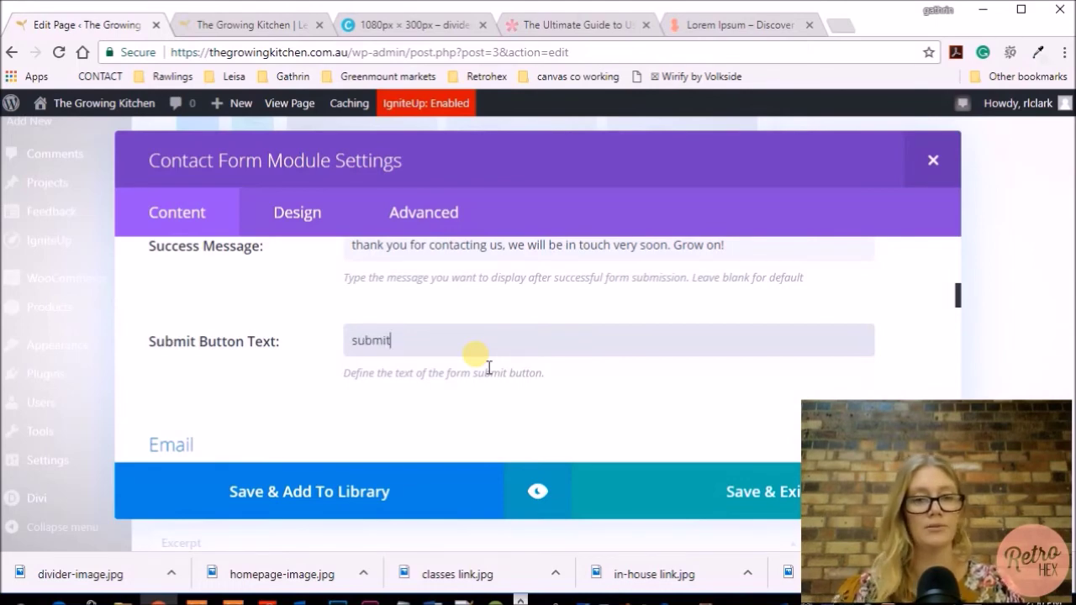
{"action": "scroll", "coordinate": [489, 369], "scroll_direction": "down", "scroll_amount": 2}
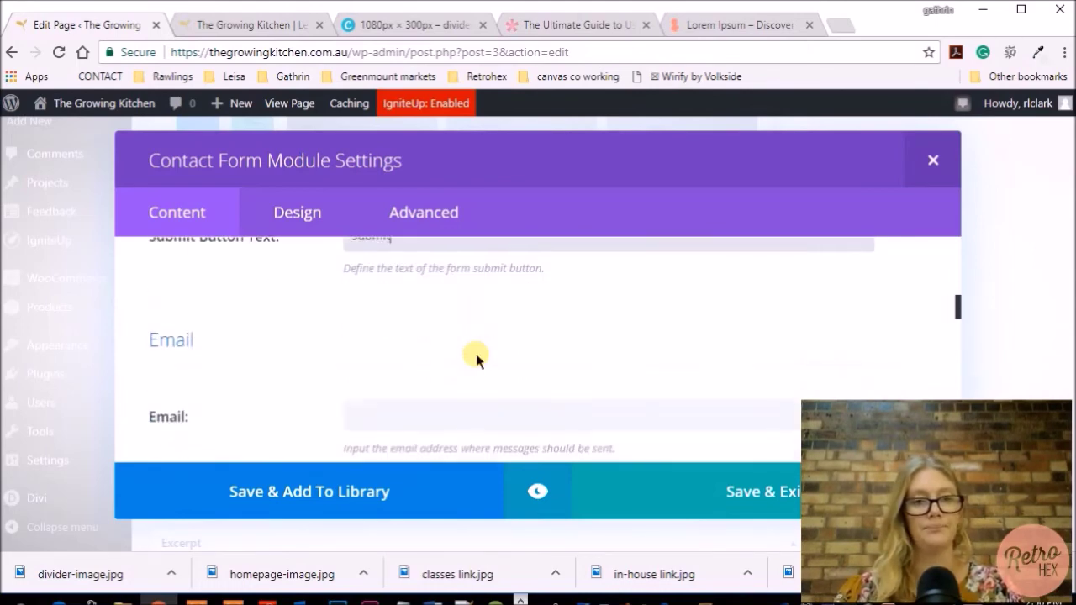
Enter the business e-mail address as the contact form's recipient Email
{"action": "scroll", "coordinate": [476, 359], "scroll_direction": "down", "scroll_amount": 1}
{"action": "scroll", "coordinate": [476, 360], "scroll_direction": "down", "scroll_amount": 1}
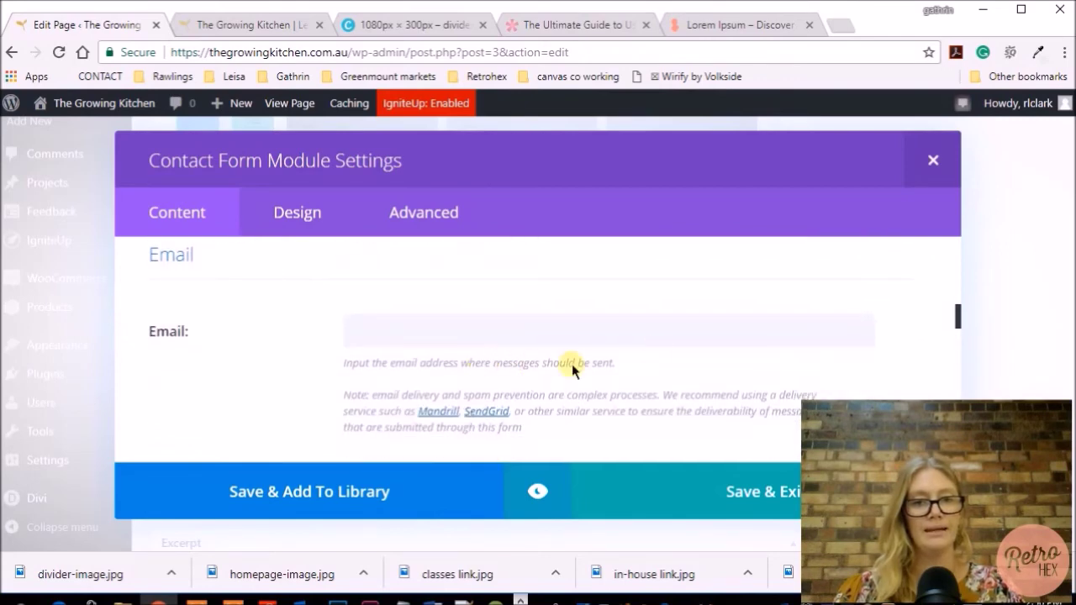
{"action": "scroll", "coordinate": [611, 377], "scroll_direction": "down", "scroll_amount": 1}
{"action": "left_click", "coordinate": [421, 316]}
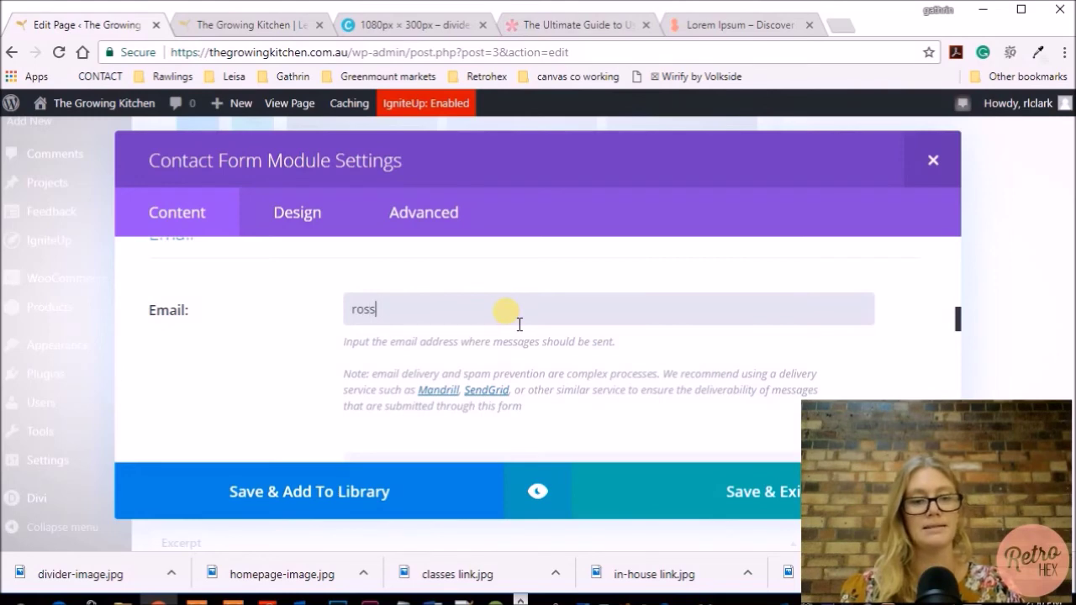
{"action": "scroll", "coordinate": [507, 314], "scroll_direction": "down", "scroll_amount": 3}
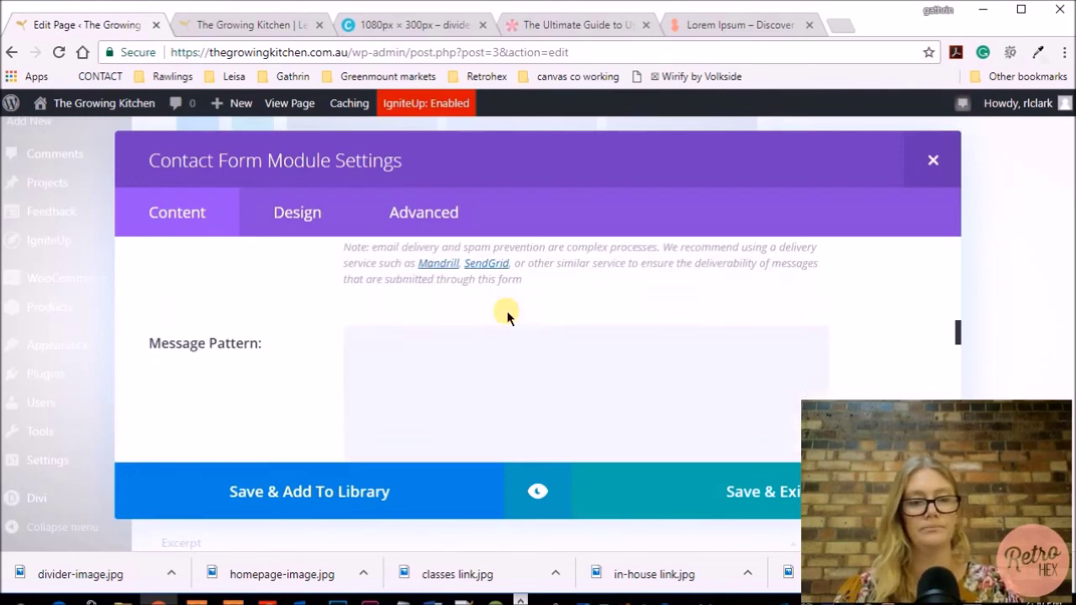
{"action": "scroll", "coordinate": [506, 311], "scroll_direction": "down", "scroll_amount": 1}
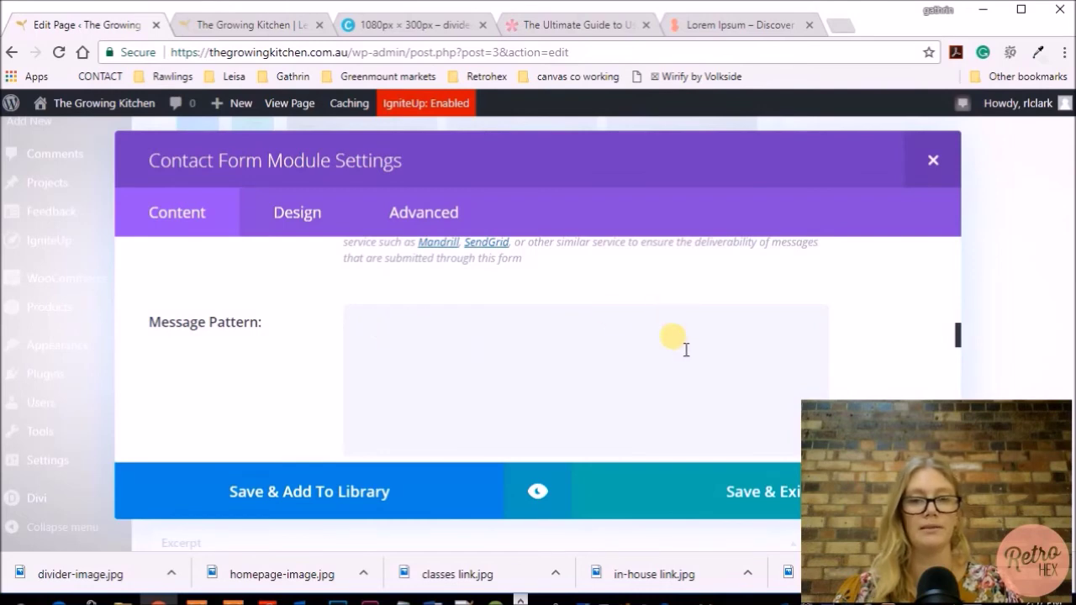
{"action": "scroll", "coordinate": [686, 349], "scroll_direction": "down", "scroll_amount": 5}
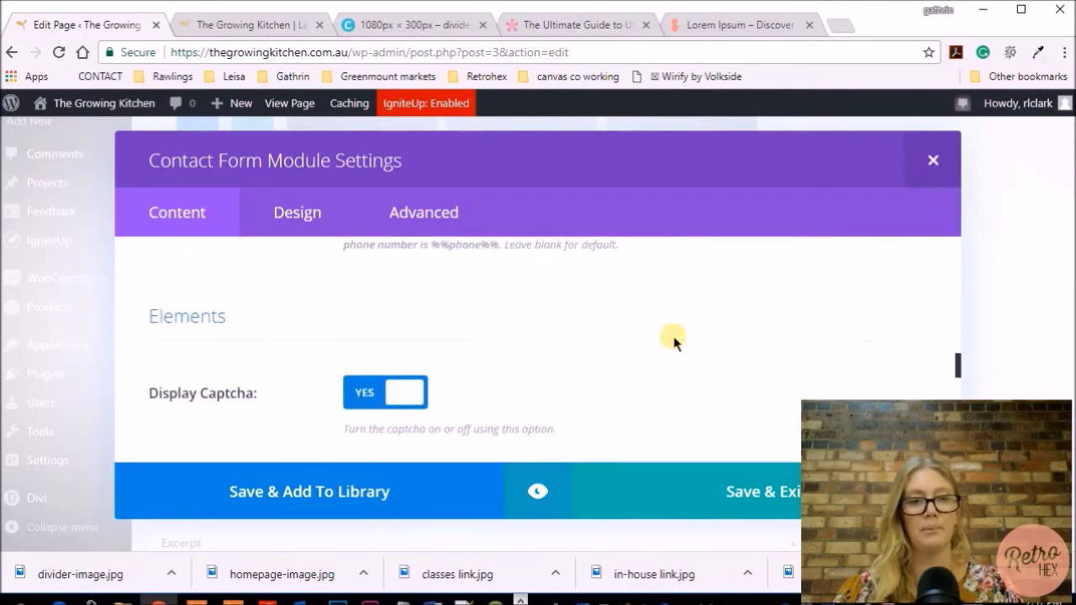
Switch Enable Redirect URL to YES, leaving the redirect address blank
{"action": "scroll", "coordinate": [672, 340], "scroll_direction": "down", "scroll_amount": 2}
{"action": "scroll", "coordinate": [673, 340], "scroll_direction": "up", "scroll_amount": 1}
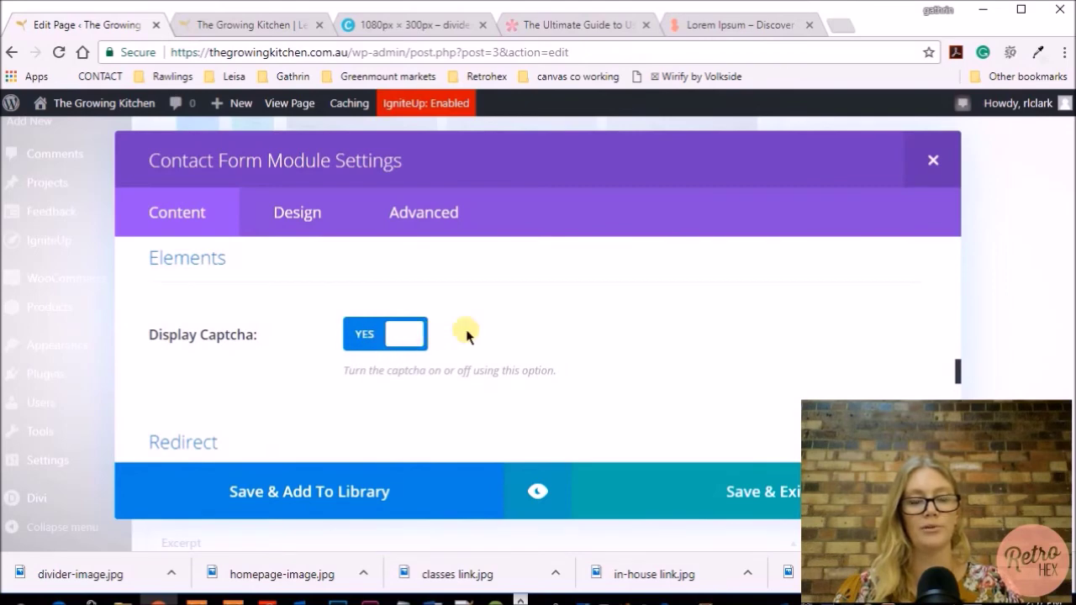
{"action": "scroll", "coordinate": [406, 401], "scroll_direction": "down", "scroll_amount": 1}
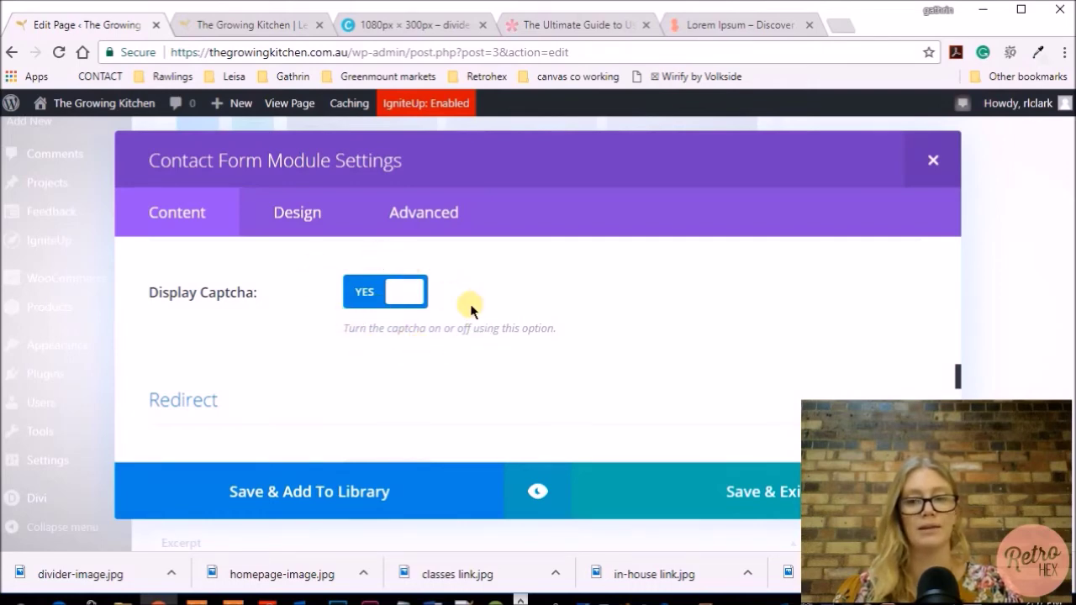
{"action": "scroll", "coordinate": [471, 309], "scroll_direction": "down", "scroll_amount": 3}
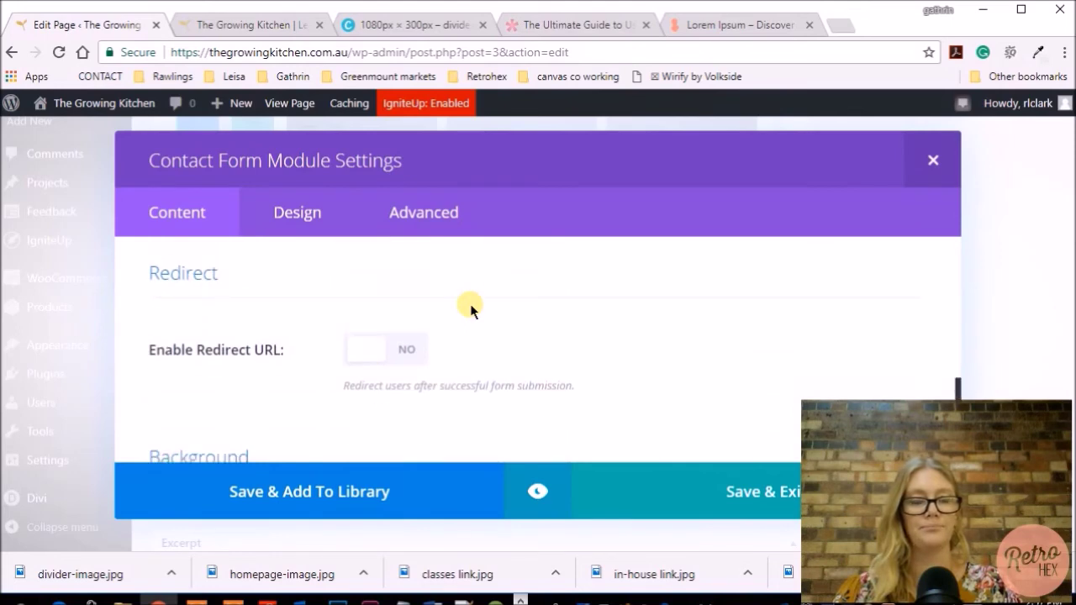
{"action": "scroll", "coordinate": [471, 309], "scroll_direction": "down", "scroll_amount": 1}
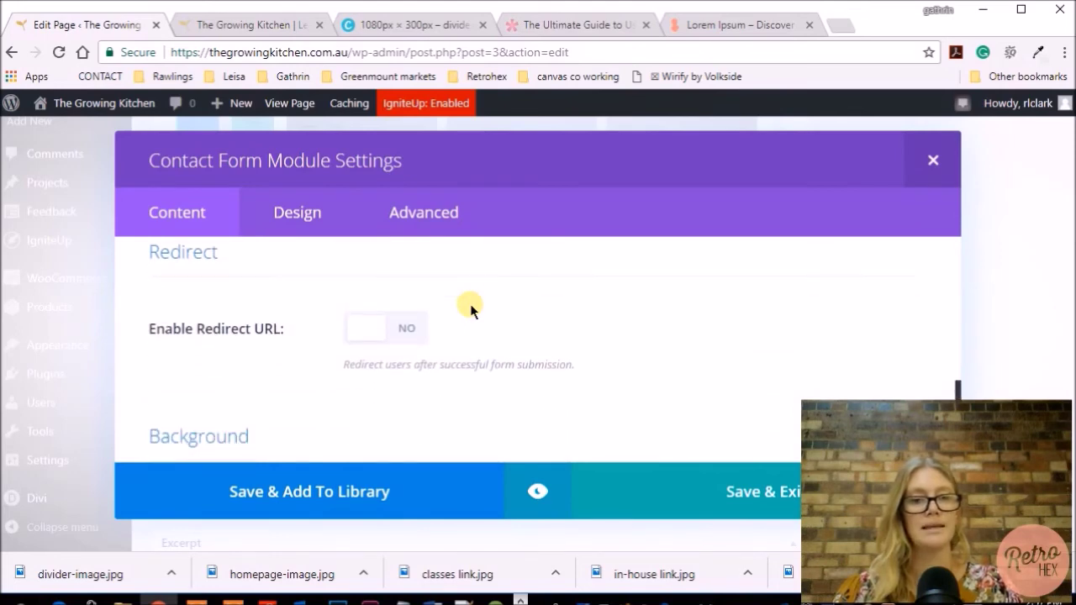
{"action": "scroll", "coordinate": [470, 309], "scroll_direction": "down", "scroll_amount": 1}
{"action": "scroll", "coordinate": [470, 303], "scroll_direction": "up", "scroll_amount": 2}
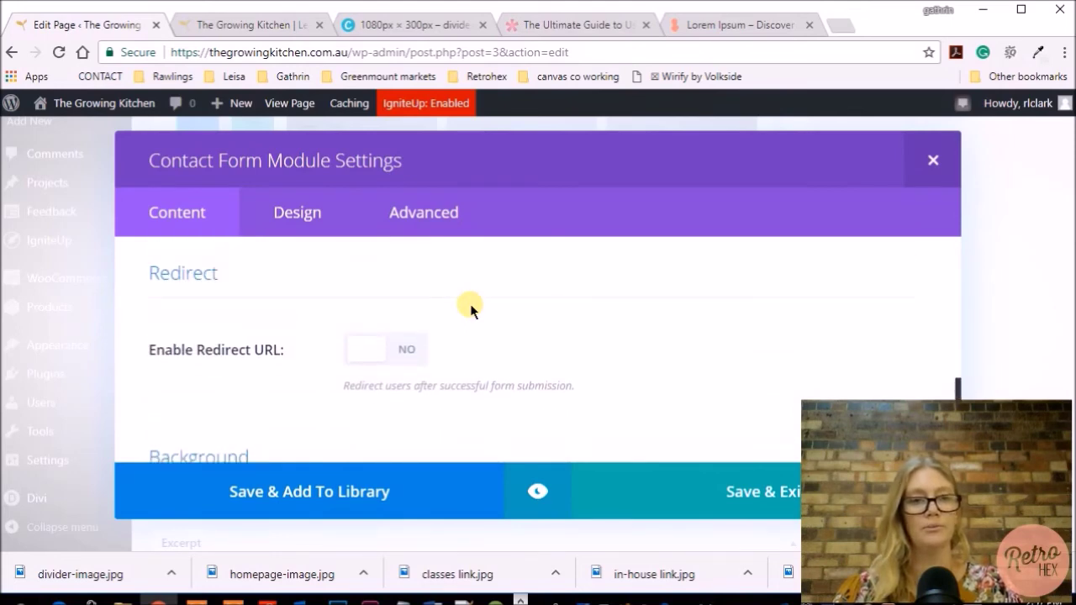
{"action": "left_click", "coordinate": [382, 358]}
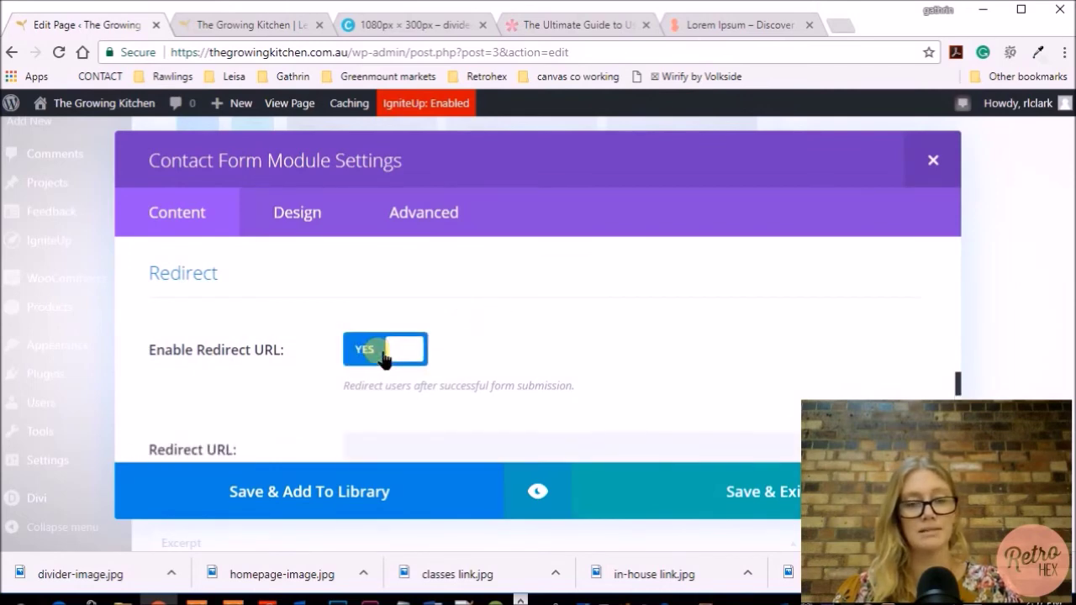
Scroll down to the Admin Label area and preview the contact form
{"action": "scroll", "coordinate": [476, 329], "scroll_direction": "down", "scroll_amount": 4}
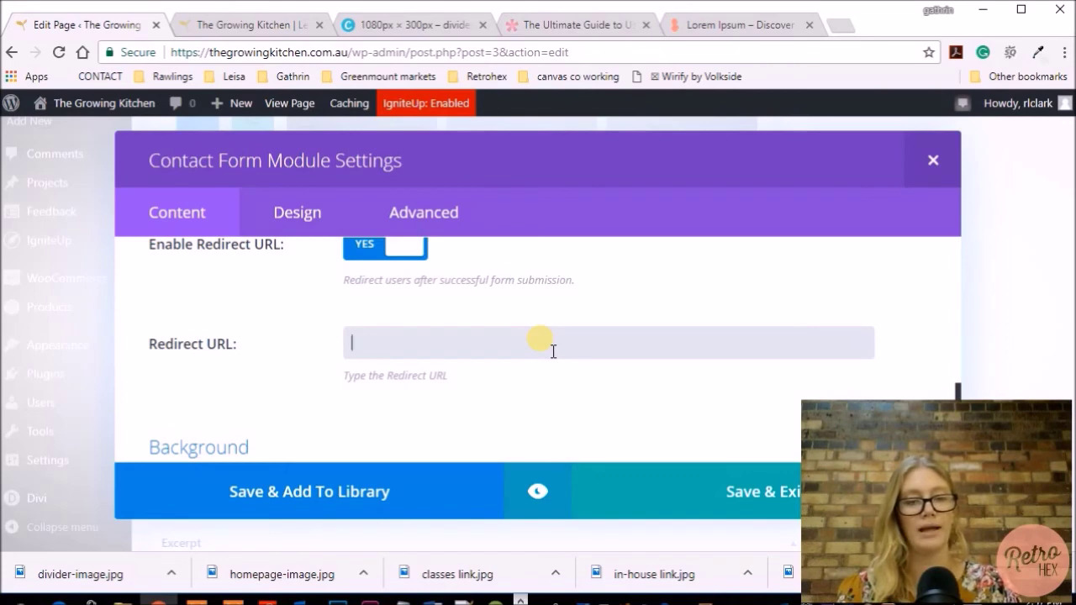
{"action": "scroll", "coordinate": [553, 351], "scroll_direction": "down", "scroll_amount": 3}
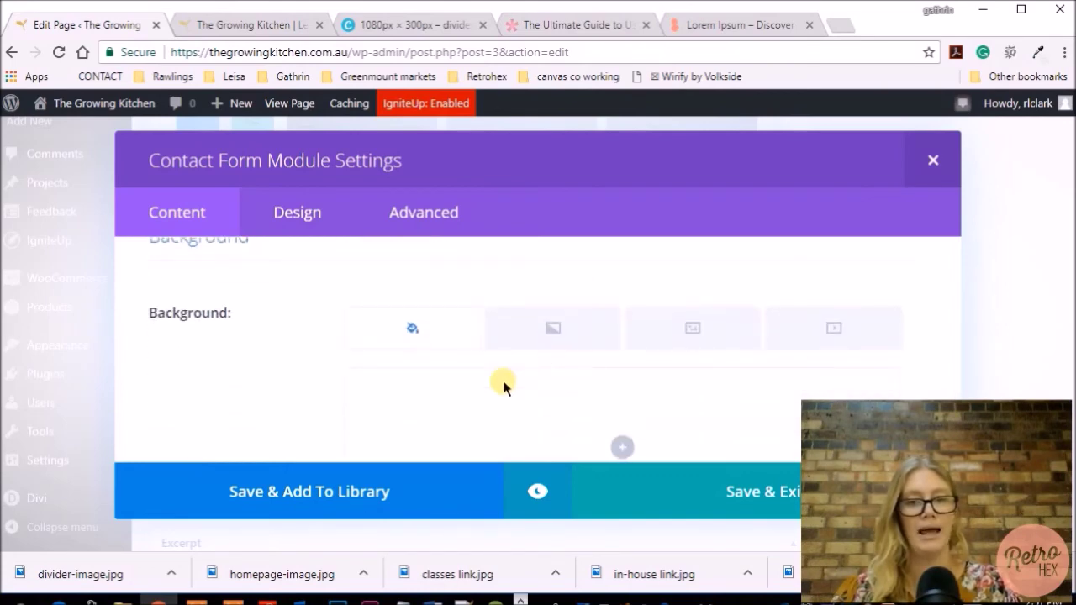
{"action": "scroll", "coordinate": [584, 396], "scroll_direction": "down", "scroll_amount": 3}
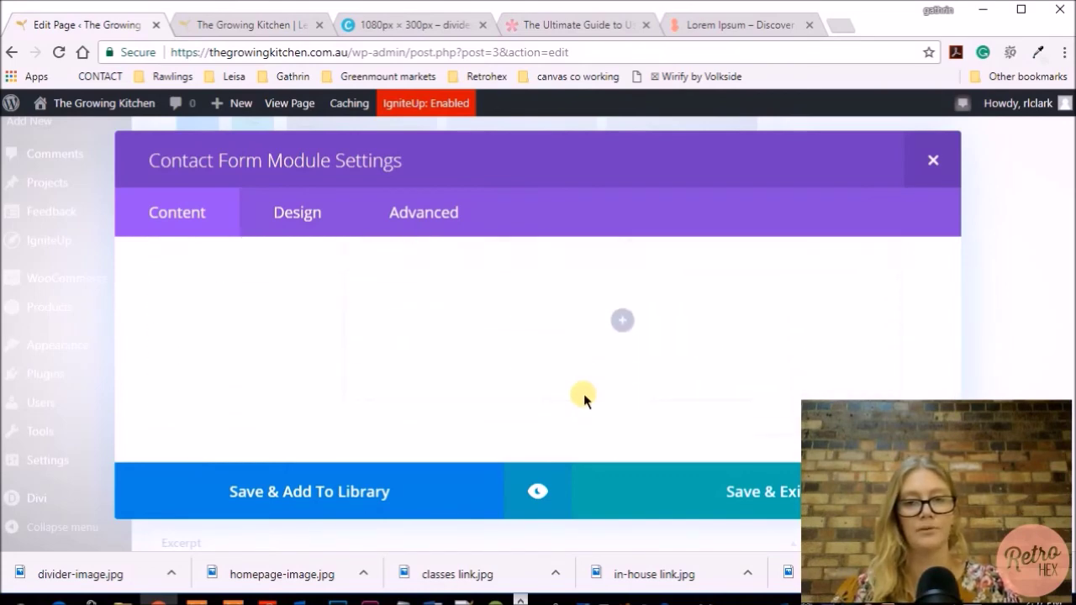
{"action": "scroll", "coordinate": [583, 393], "scroll_direction": "down", "scroll_amount": 3}
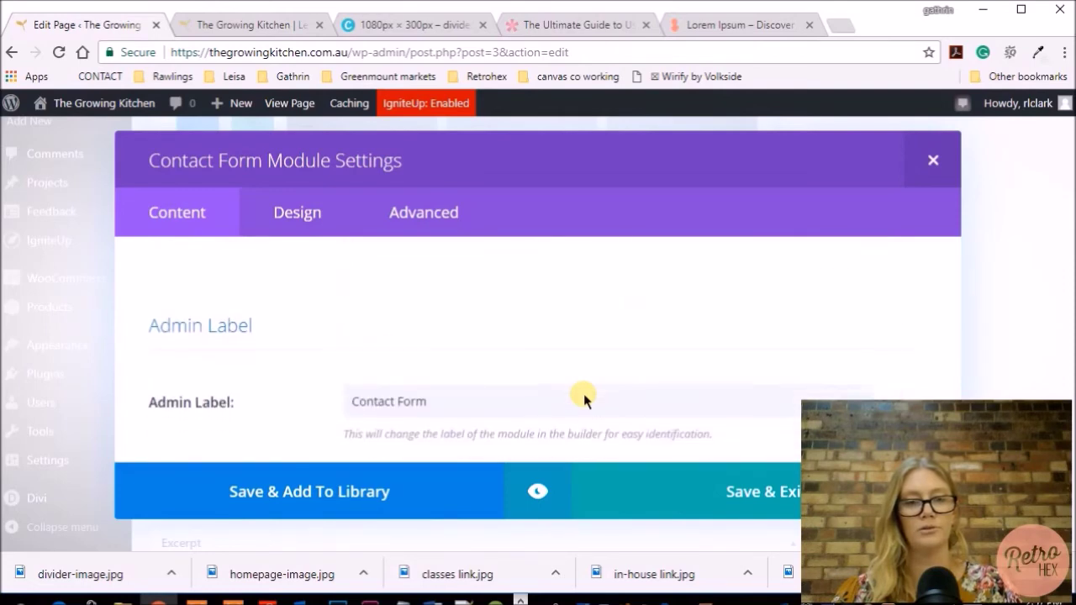
{"action": "left_click", "coordinate": [539, 491]}
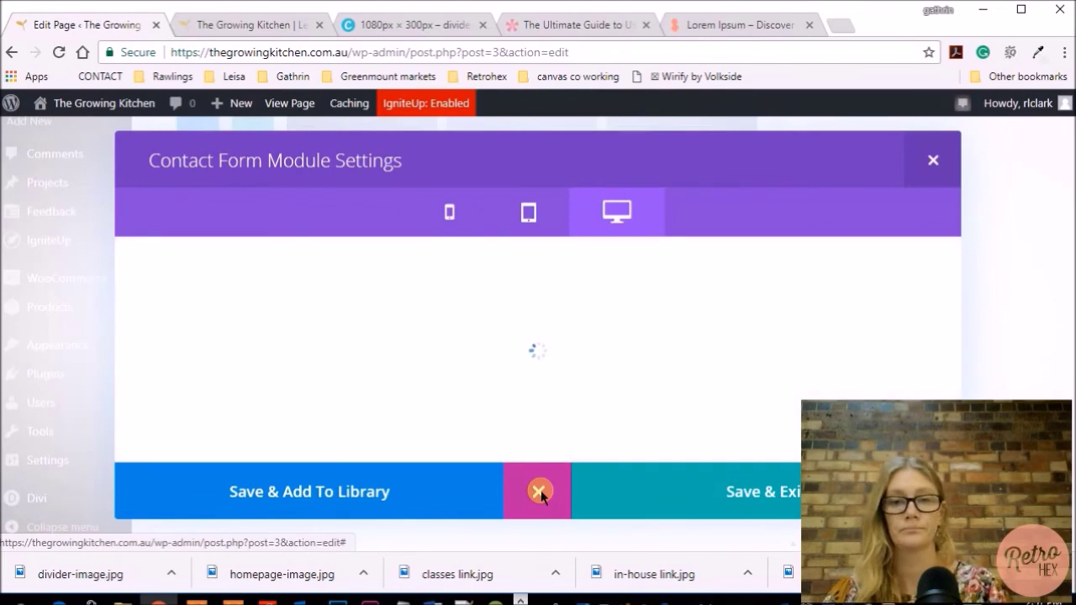
Check the form and captcha in the preview, then save and close the contact form settings
{"action": "scroll", "coordinate": [509, 346], "scroll_direction": "up", "scroll_amount": 2}
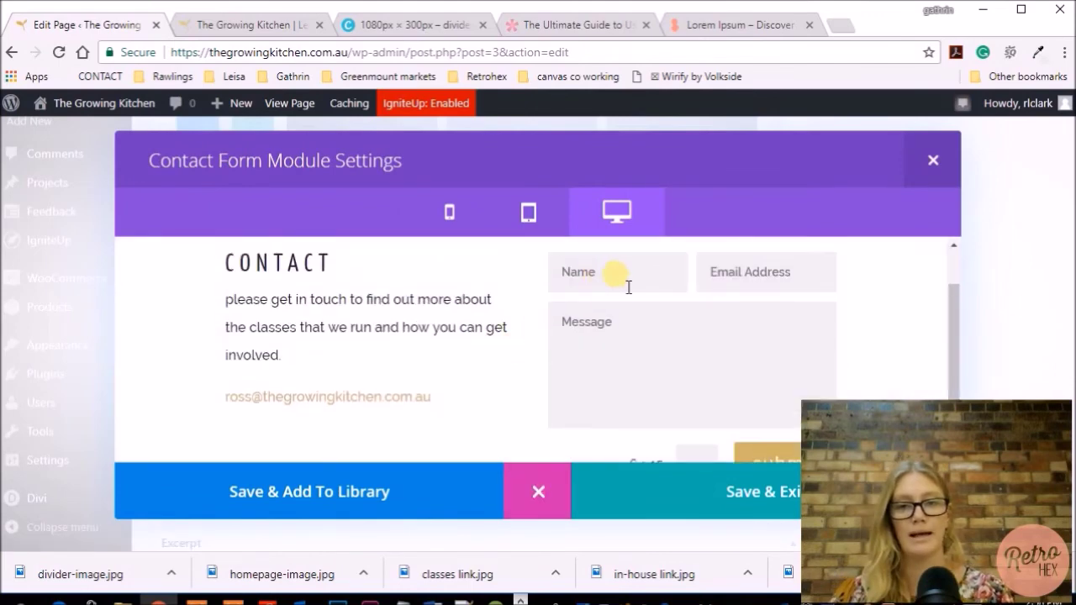
{"action": "scroll", "coordinate": [751, 290], "scroll_direction": "down", "scroll_amount": 1}
{"action": "scroll", "coordinate": [580, 412], "scroll_direction": "up", "scroll_amount": 3}
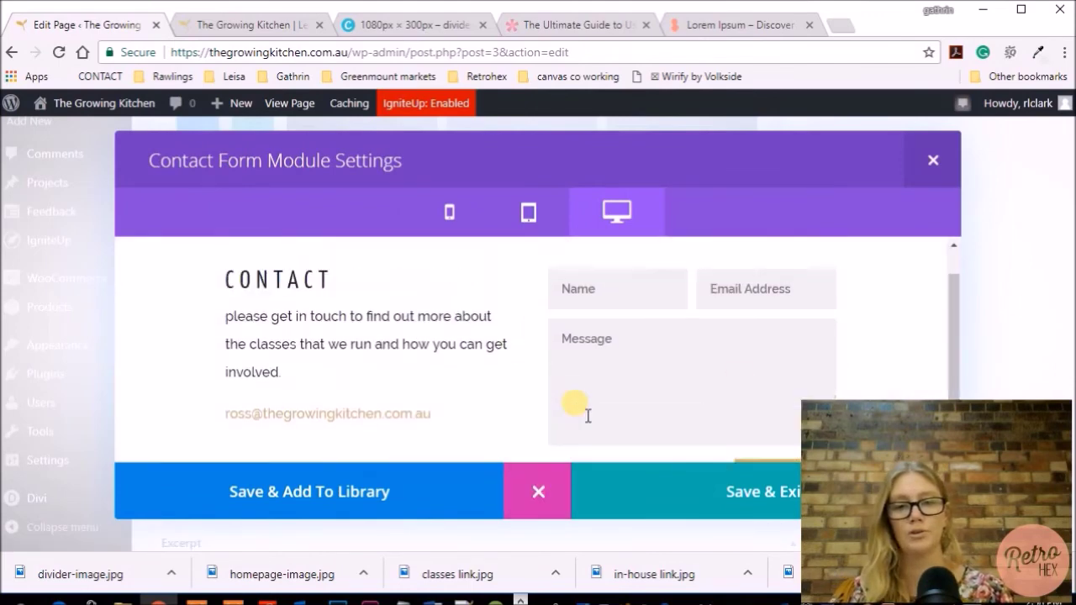
{"action": "scroll", "coordinate": [639, 400], "scroll_direction": "down", "scroll_amount": 1}
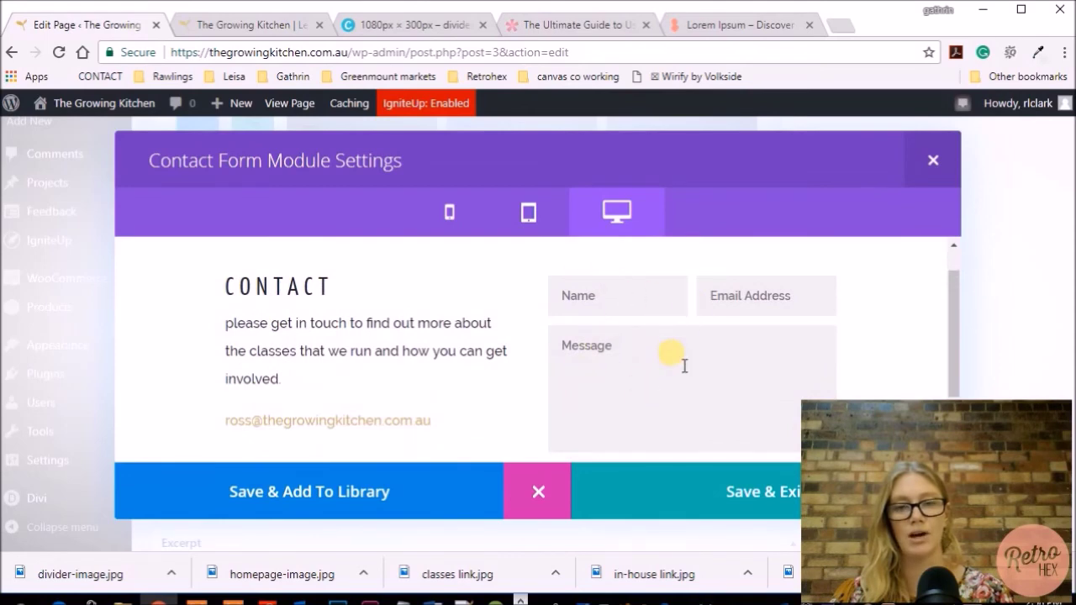
{"action": "scroll", "coordinate": [684, 362], "scroll_direction": "down", "scroll_amount": 1}
{"action": "scroll", "coordinate": [684, 362], "scroll_direction": "up", "scroll_amount": 1}
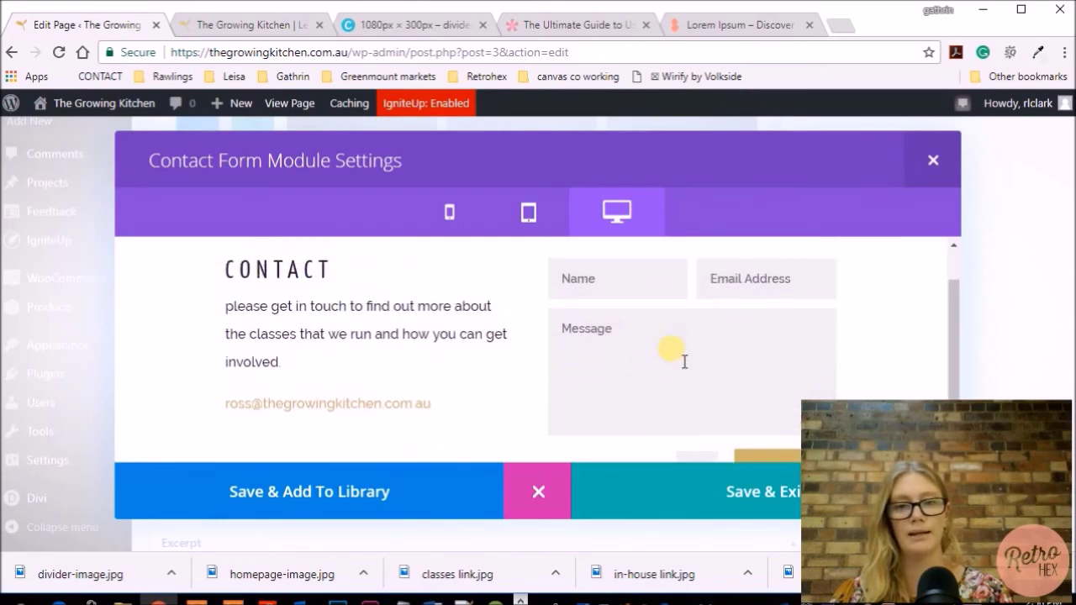
{"action": "scroll", "coordinate": [684, 361], "scroll_direction": "down", "scroll_amount": 1}
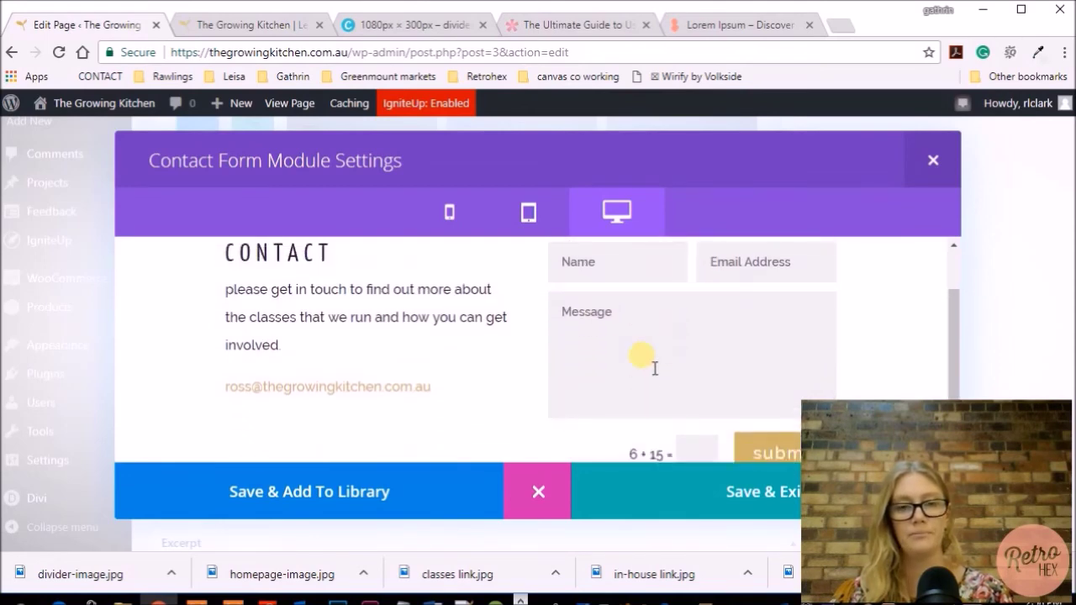
{"action": "left_click", "coordinate": [737, 496]}
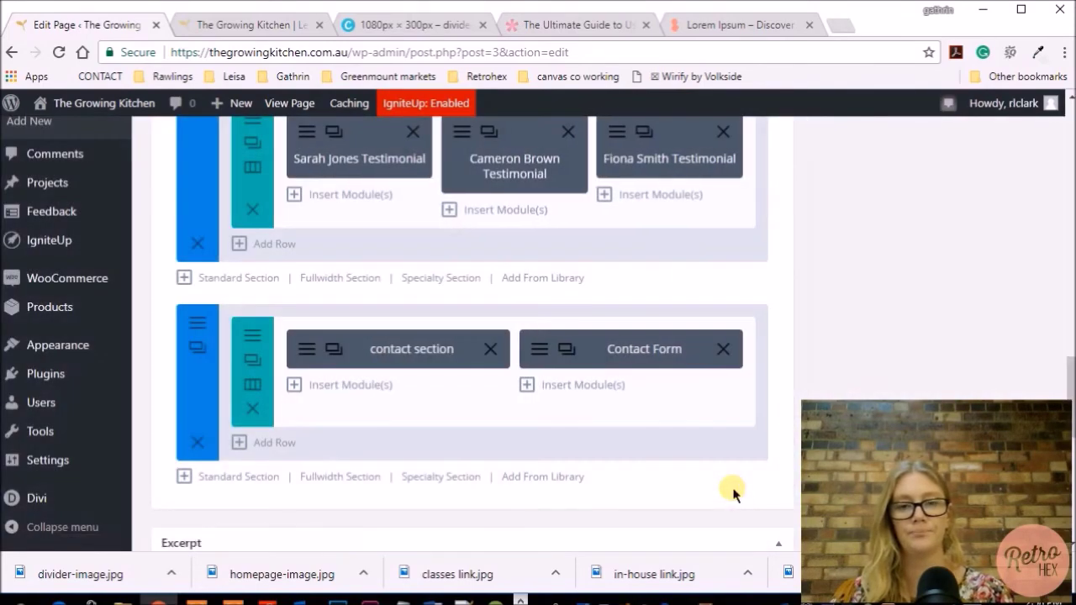
Update the home page and view the finished two-column contact section on the live page
{"action": "scroll", "coordinate": [882, 340], "scroll_direction": "up", "scroll_amount": 5}
{"action": "scroll", "coordinate": [882, 341], "scroll_direction": "up", "scroll_amount": 6}
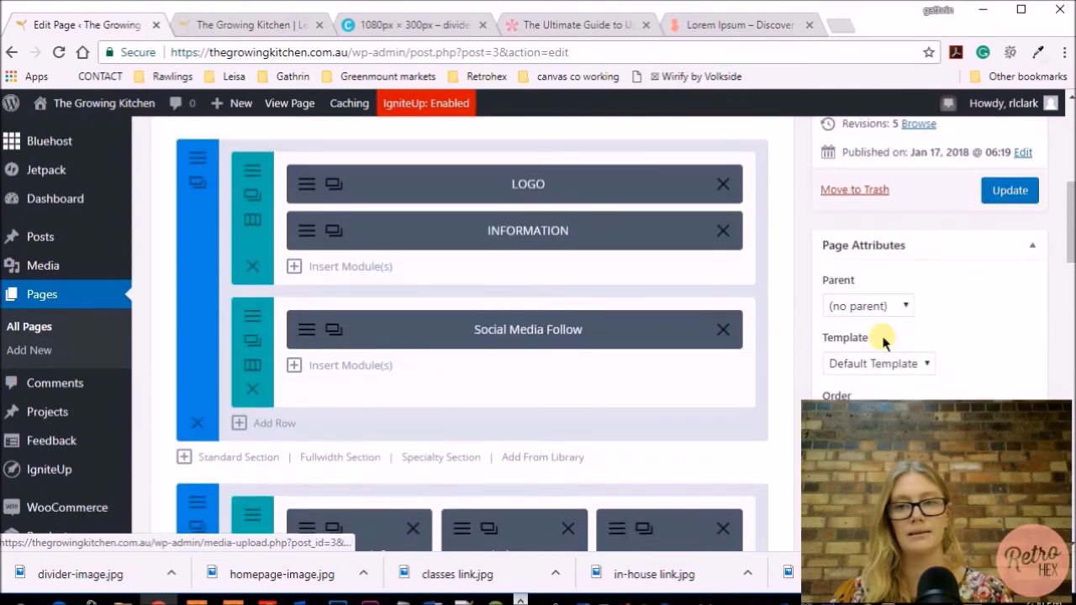
{"action": "left_click", "coordinate": [1009, 191]}
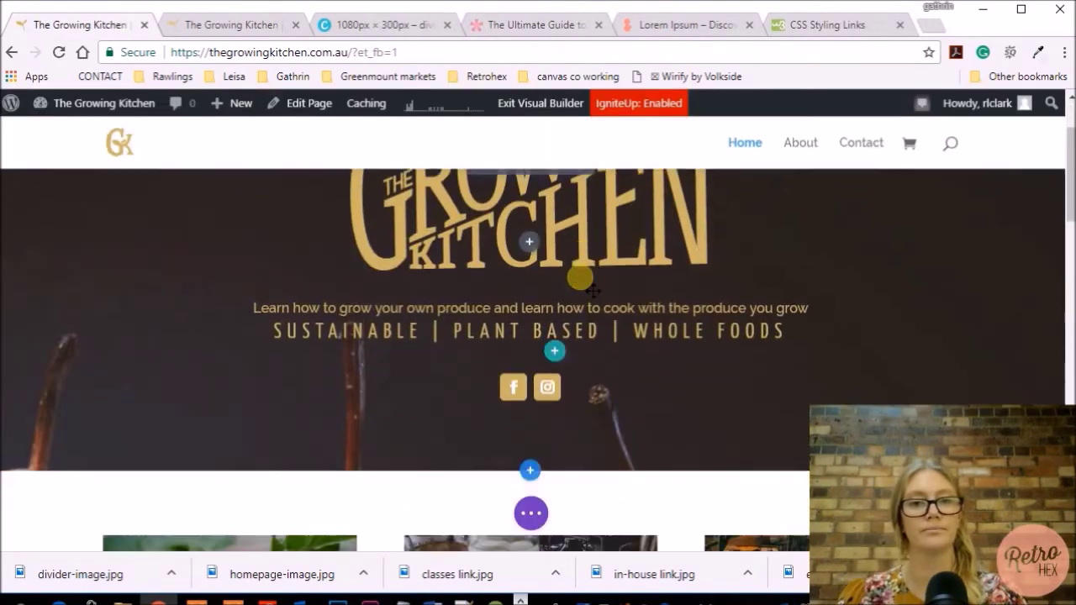
{"action": "scroll", "coordinate": [588, 286], "scroll_direction": "down", "scroll_amount": 10}
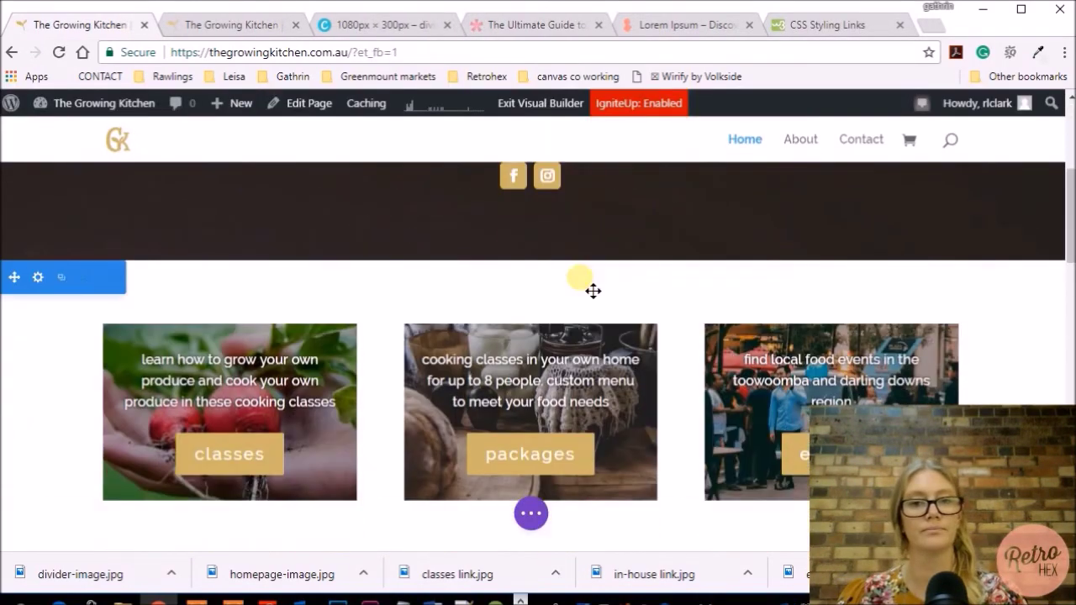
{"action": "scroll", "coordinate": [593, 291], "scroll_direction": "down", "scroll_amount": 10}
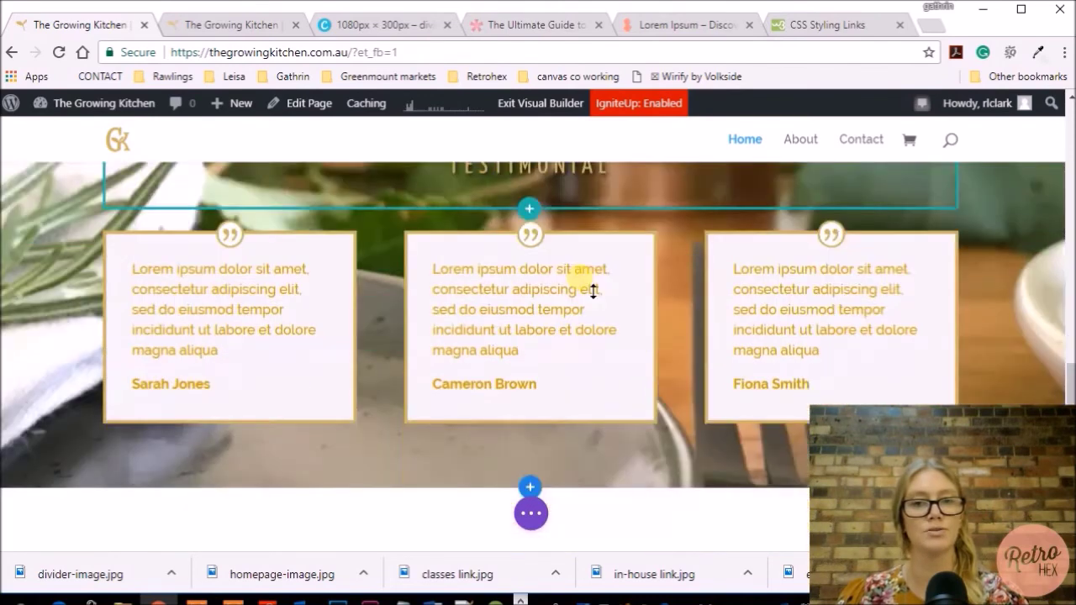
{"action": "scroll", "coordinate": [593, 291], "scroll_direction": "down", "scroll_amount": 4}
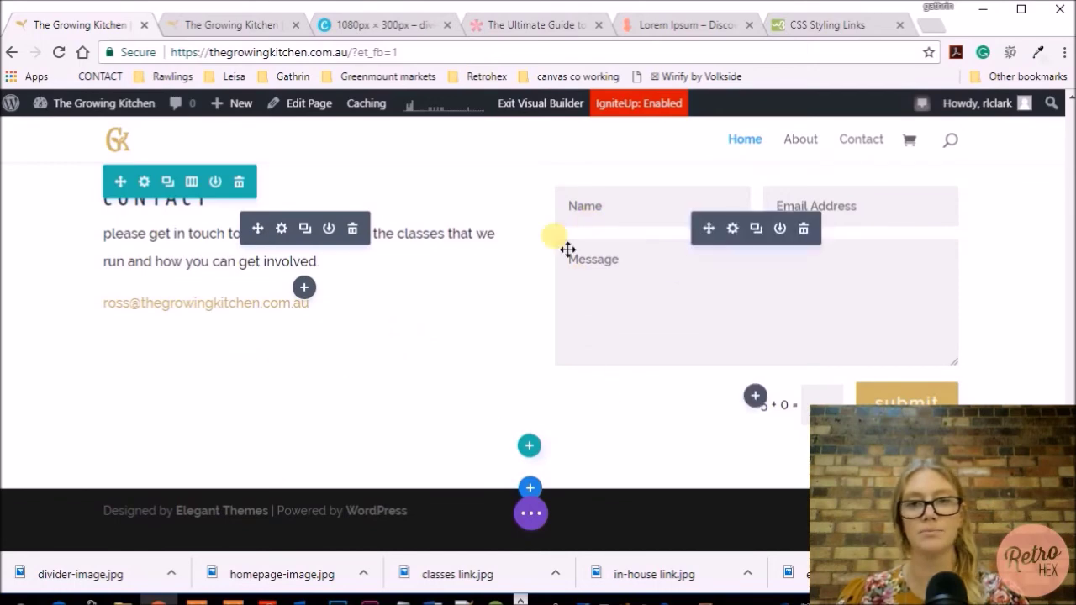
{"action": "scroll", "coordinate": [1002, 288], "scroll_direction": "down", "scroll_amount": 1}
{"action": "scroll", "coordinate": [1003, 289], "scroll_direction": "down", "scroll_amount": 1}
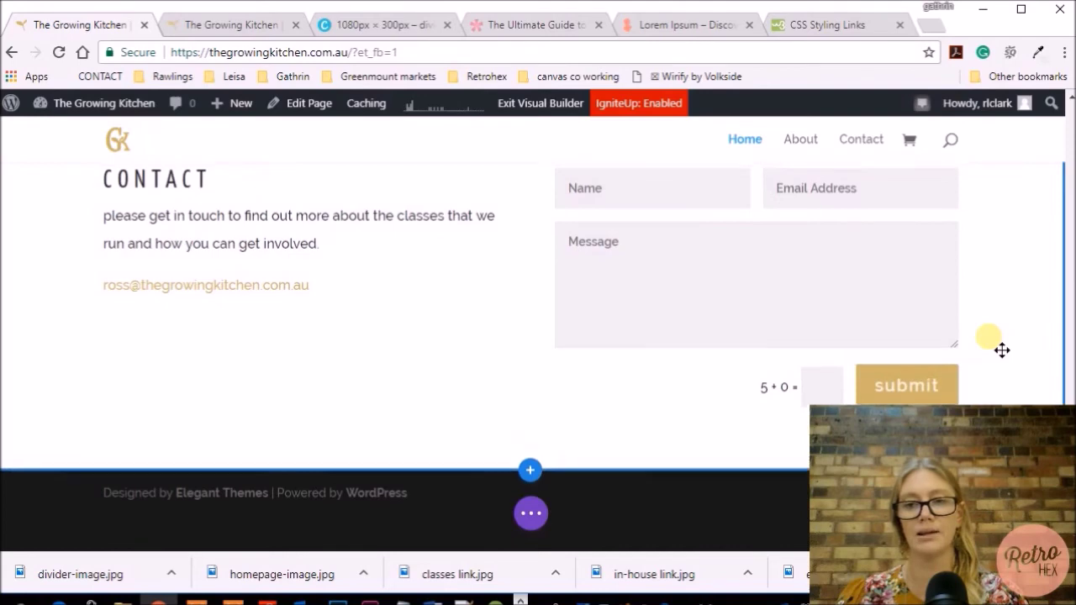
{"action": "scroll", "coordinate": [1002, 350], "scroll_direction": "up", "scroll_amount": 1}
{"action": "scroll", "coordinate": [1002, 350], "scroll_direction": "down", "scroll_amount": 1}
{"action": "scroll", "coordinate": [1002, 349], "scroll_direction": "up", "scroll_amount": 1}
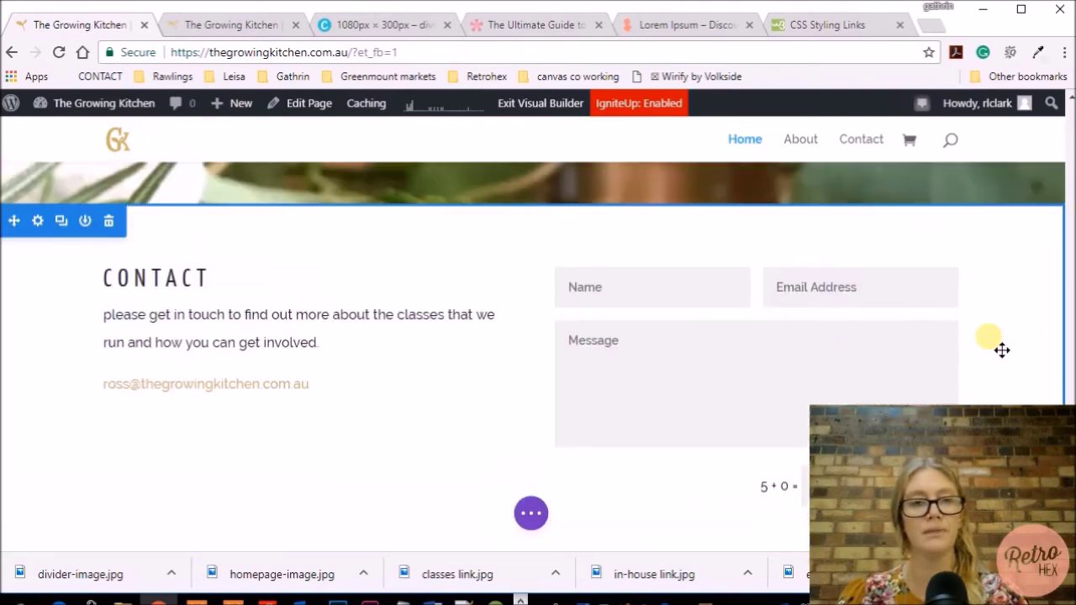
{"action": "scroll", "coordinate": [1002, 349], "scroll_direction": "down", "scroll_amount": 1}
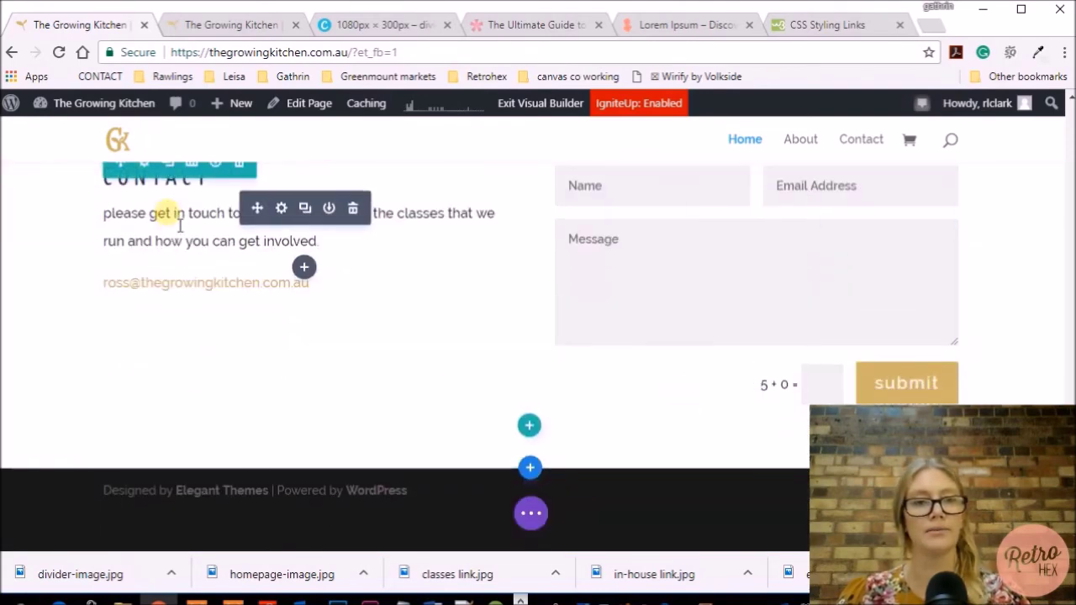
{"action": "scroll", "coordinate": [169, 328], "scroll_direction": "up", "scroll_amount": 1}
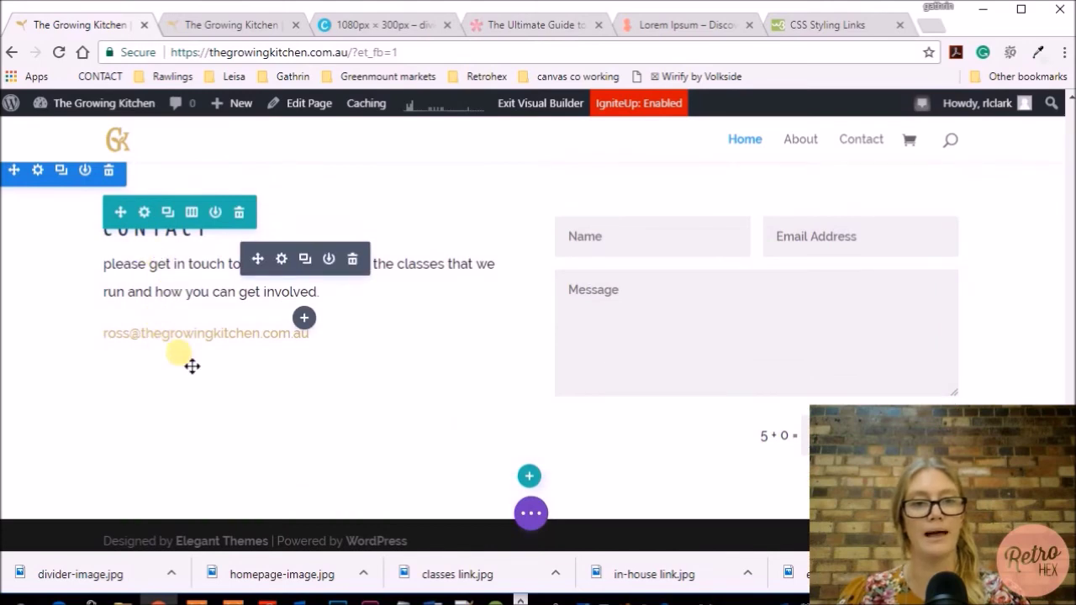
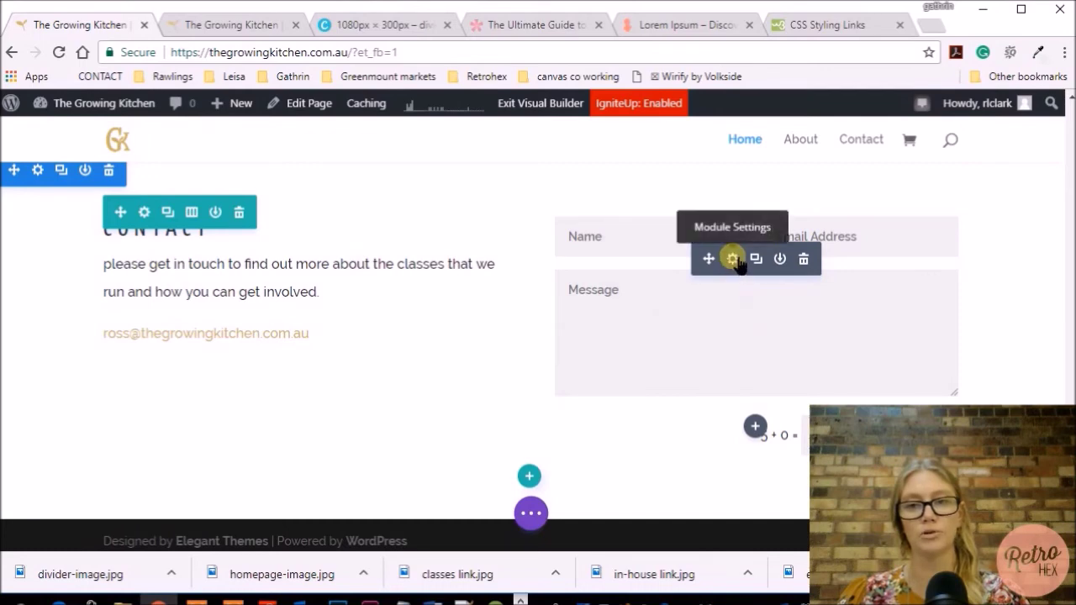
Set the contact form's Inputs Border Color to #cbb666 and Inputs Border Width to 2px
{"action": "left_click", "coordinate": [732, 259]}
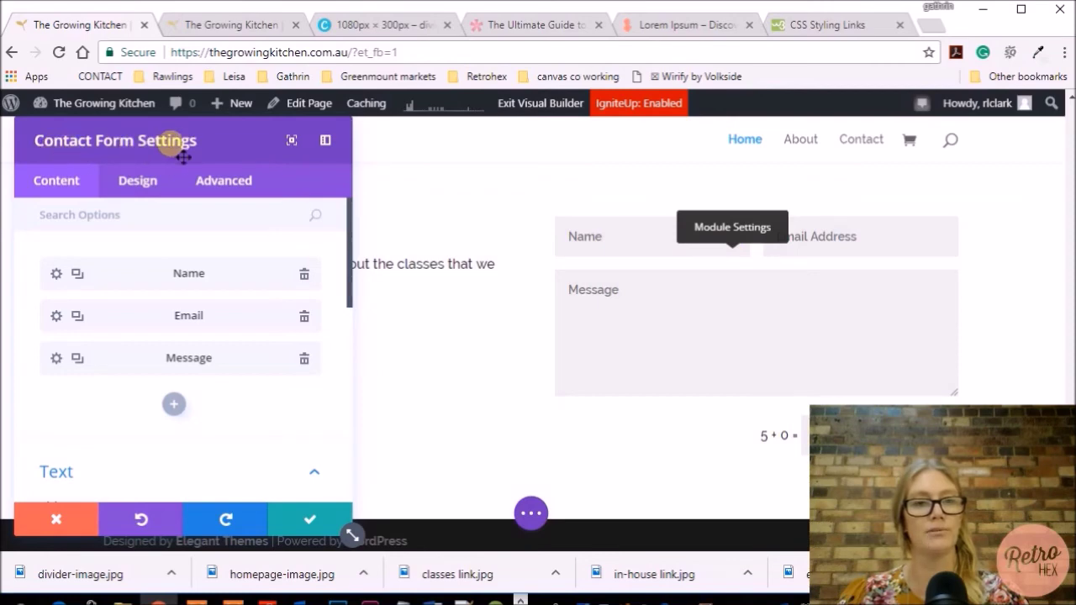
{"action": "left_click", "coordinate": [138, 182]}
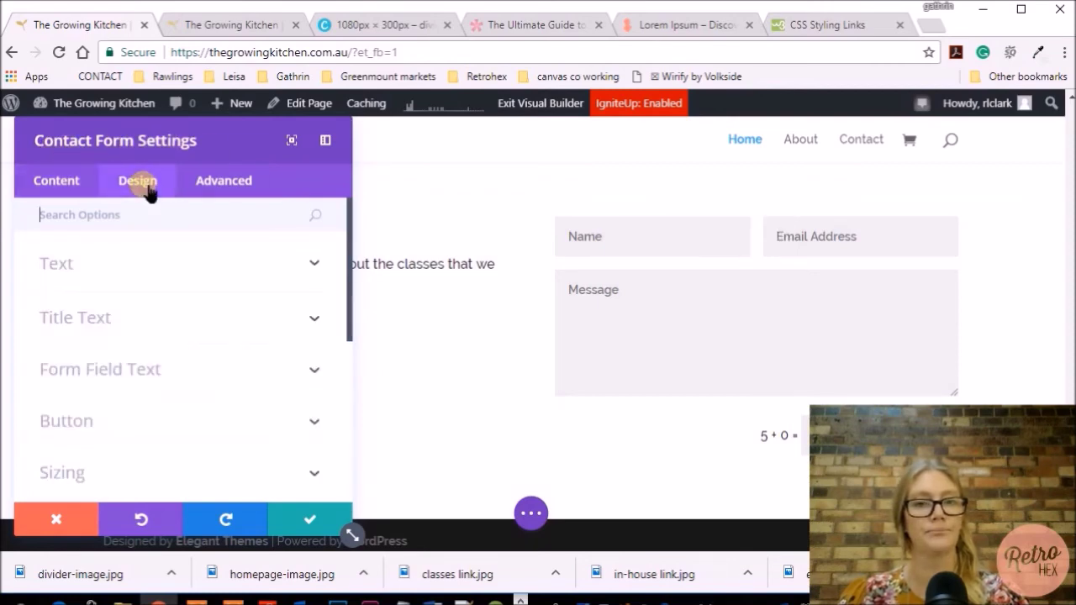
{"action": "scroll", "coordinate": [171, 279], "scroll_direction": "down", "scroll_amount": 5}
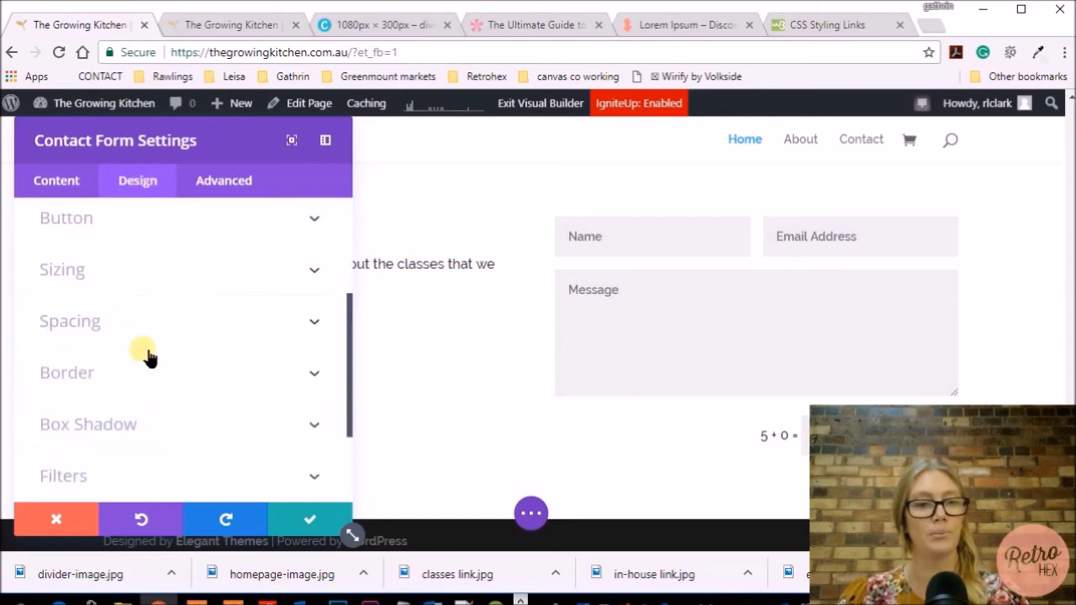
{"action": "left_click", "coordinate": [68, 373]}
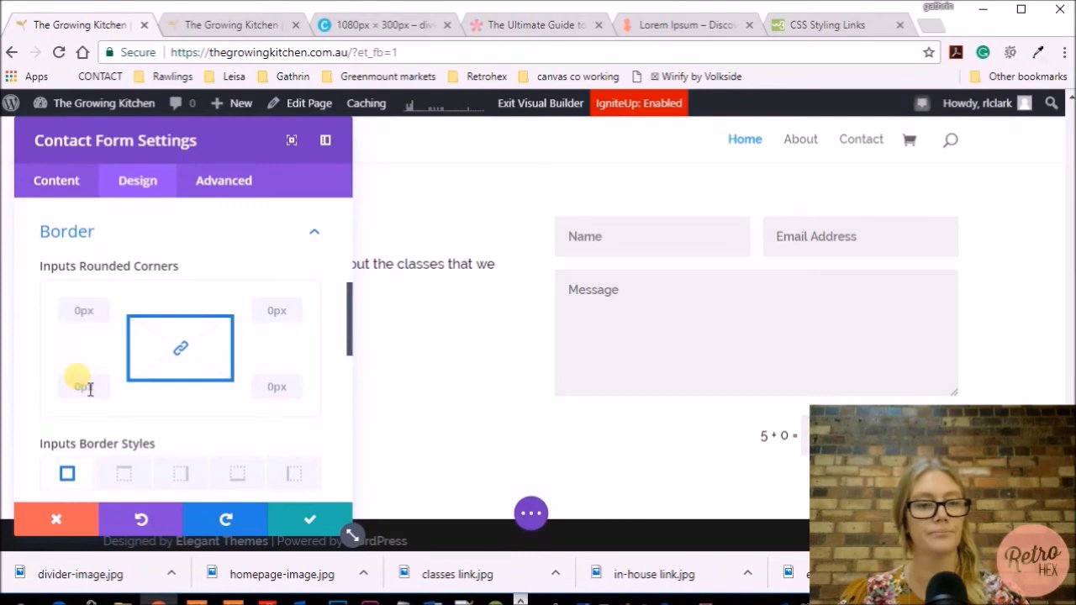
{"action": "scroll", "coordinate": [84, 382], "scroll_direction": "down", "scroll_amount": 4}
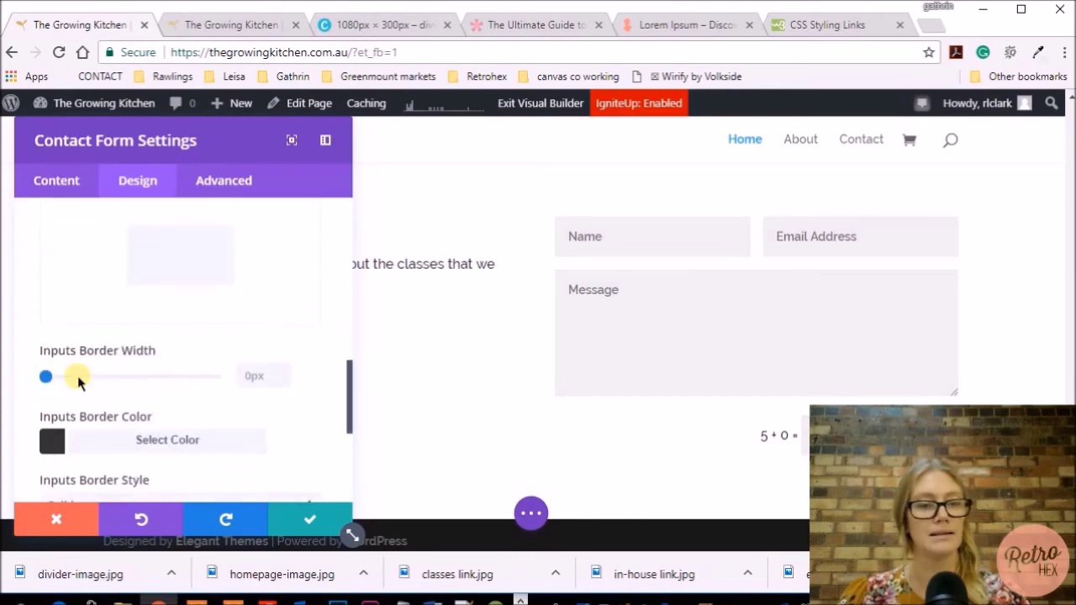
{"action": "left_click", "coordinate": [101, 439]}
{"action": "left_click_drag", "start_coordinate": [103, 367], "coordinate": [47, 365]}
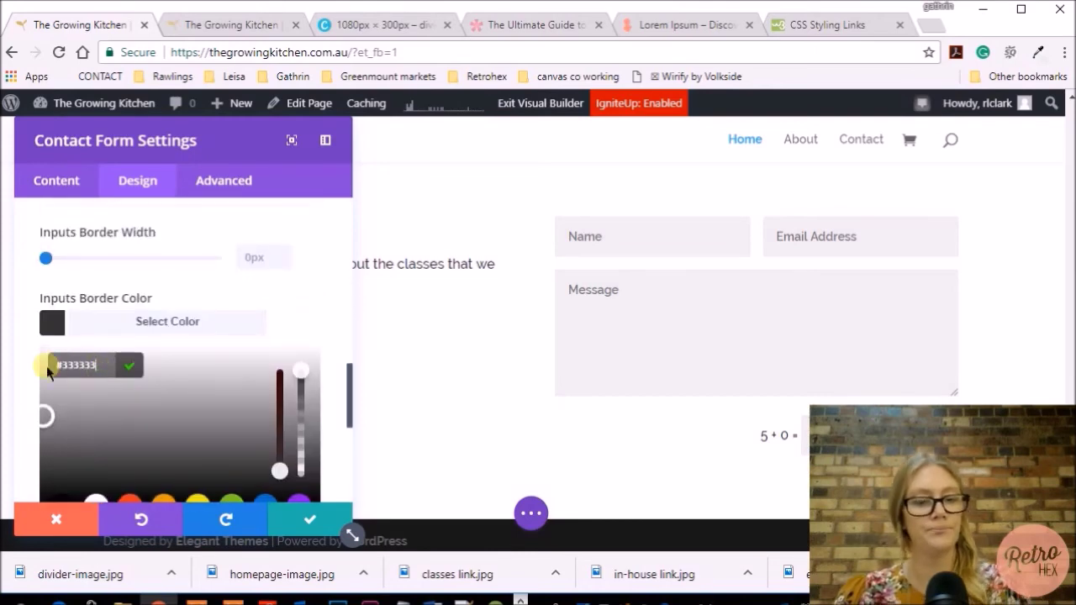
{"action": "type", "text": "#cbb666"}
{"action": "left_click_drag", "start_coordinate": [48, 308], "coordinate": [51, 314]}
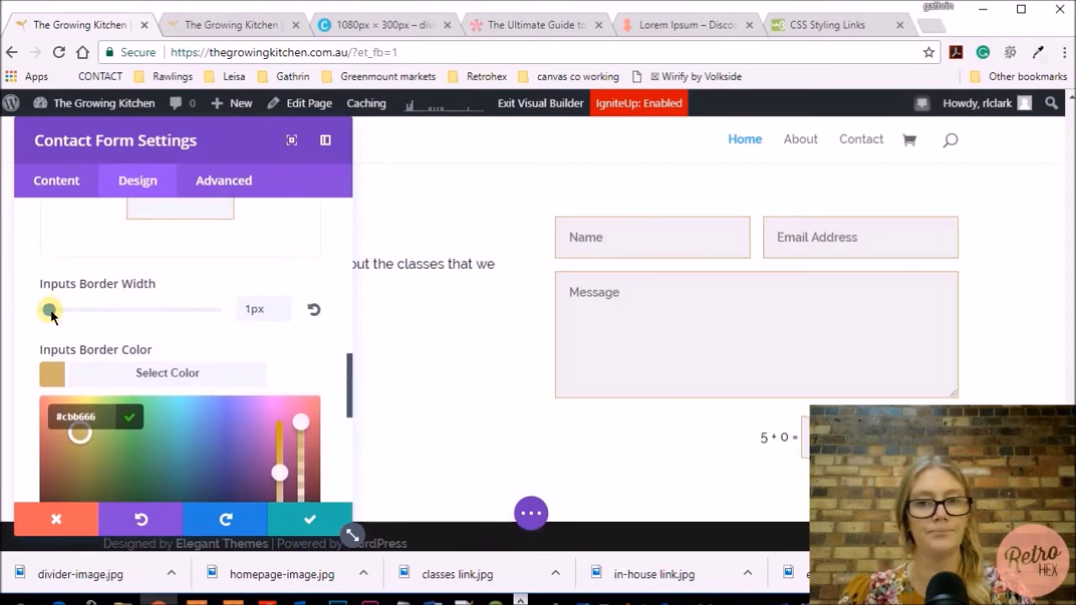
{"action": "left_click_drag", "start_coordinate": [51, 314], "coordinate": [52, 315]}
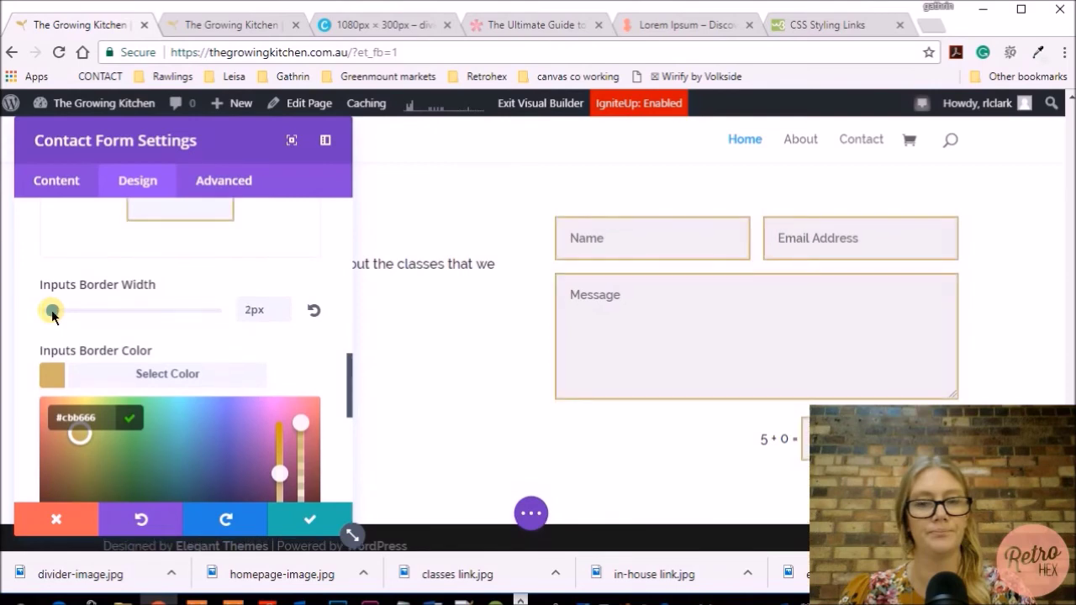
{"action": "scroll", "coordinate": [159, 332], "scroll_direction": "up", "scroll_amount": 6}
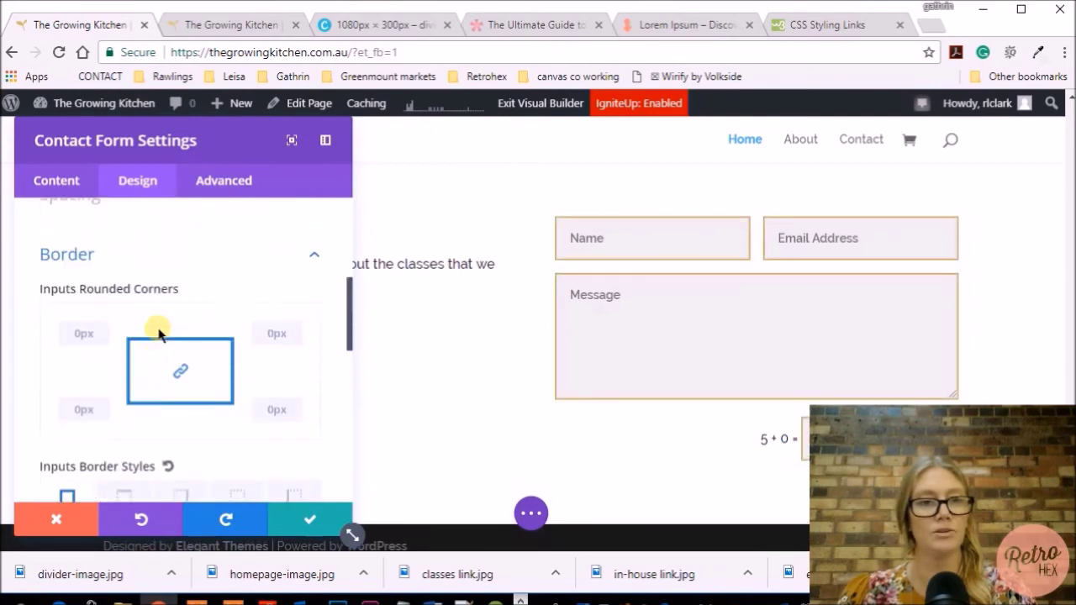
Make the contact form's field backgrounds white
{"action": "scroll", "coordinate": [158, 333], "scroll_direction": "up", "scroll_amount": 2}
{"action": "left_click", "coordinate": [135, 338]}
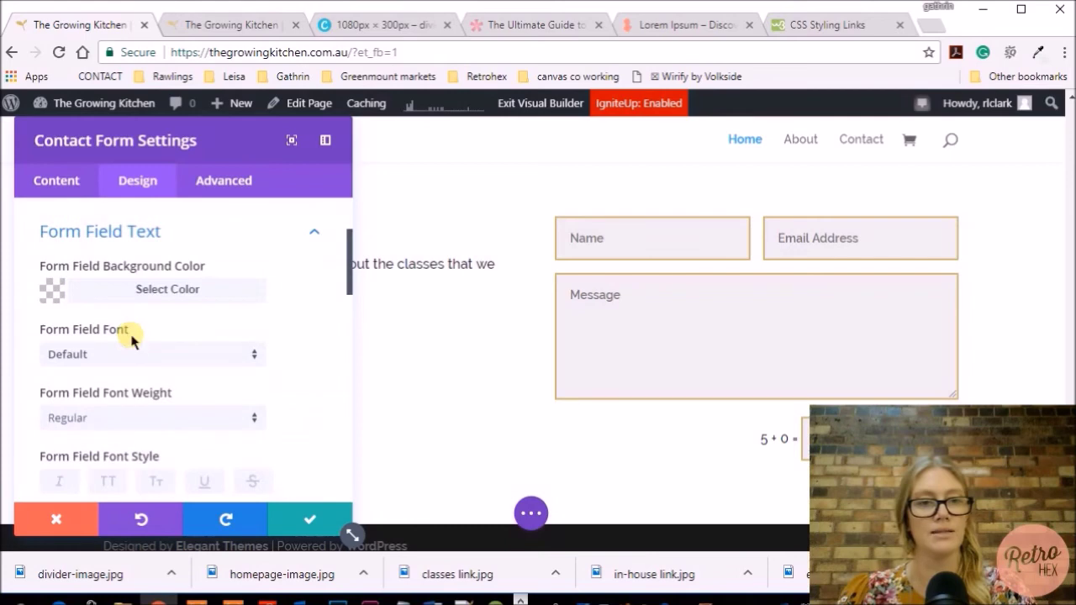
{"action": "left_click", "coordinate": [91, 294]}
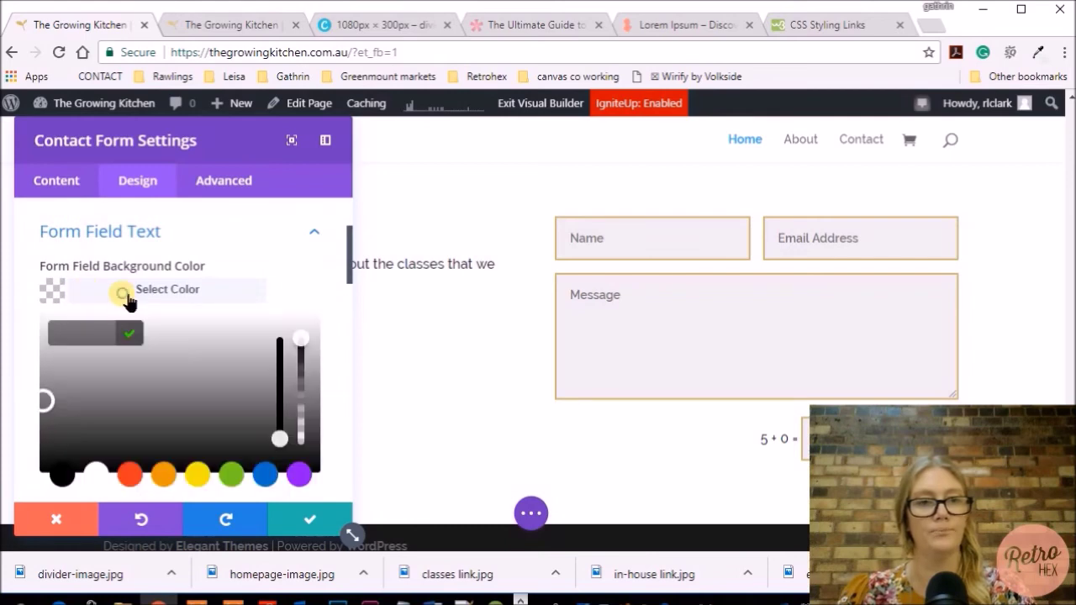
{"action": "left_click", "coordinate": [98, 454]}
{"action": "left_click", "coordinate": [280, 258]}
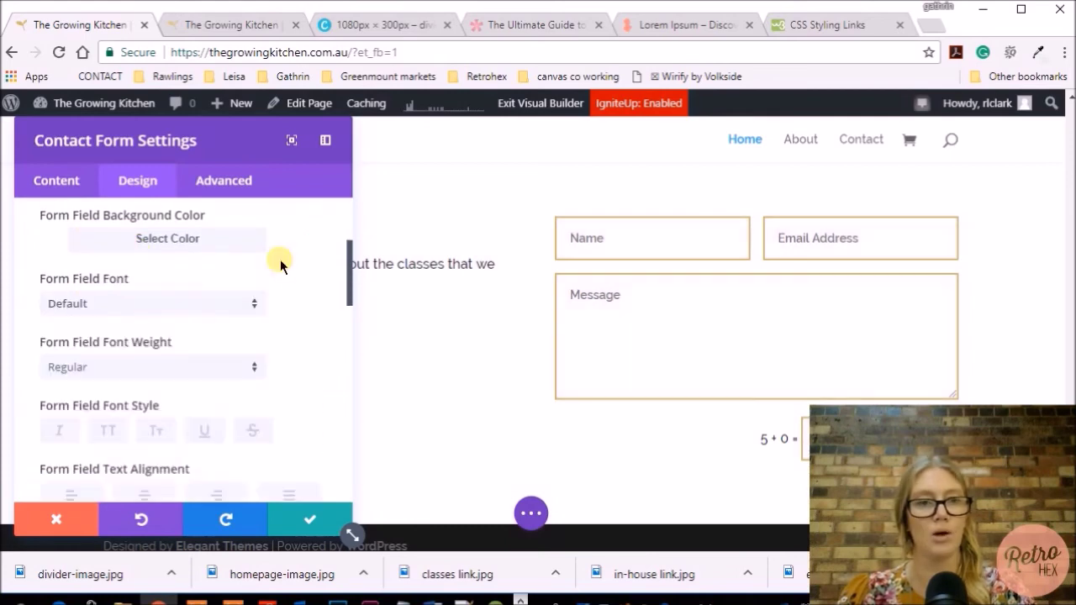
Set the form field text colour to gold #cbb666 at 0.8 opacity and confirm the settings
{"action": "scroll", "coordinate": [280, 259], "scroll_direction": "down", "scroll_amount": 3}
{"action": "scroll", "coordinate": [280, 259], "scroll_direction": "down", "scroll_amount": 5}
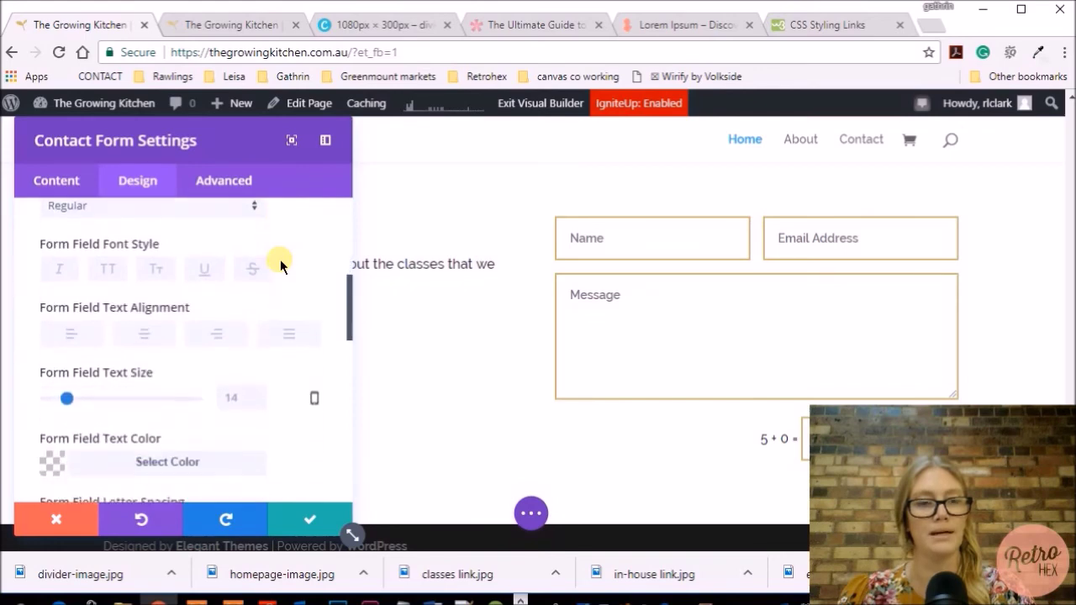
{"action": "left_click", "coordinate": [168, 319]}
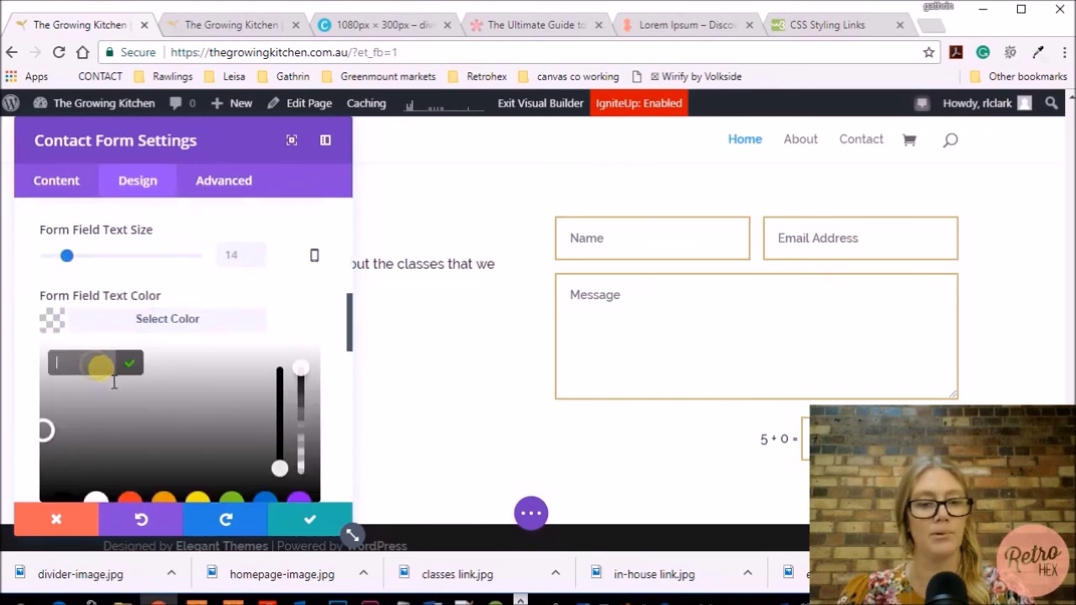
{"action": "type", "text": "#cbb666"}
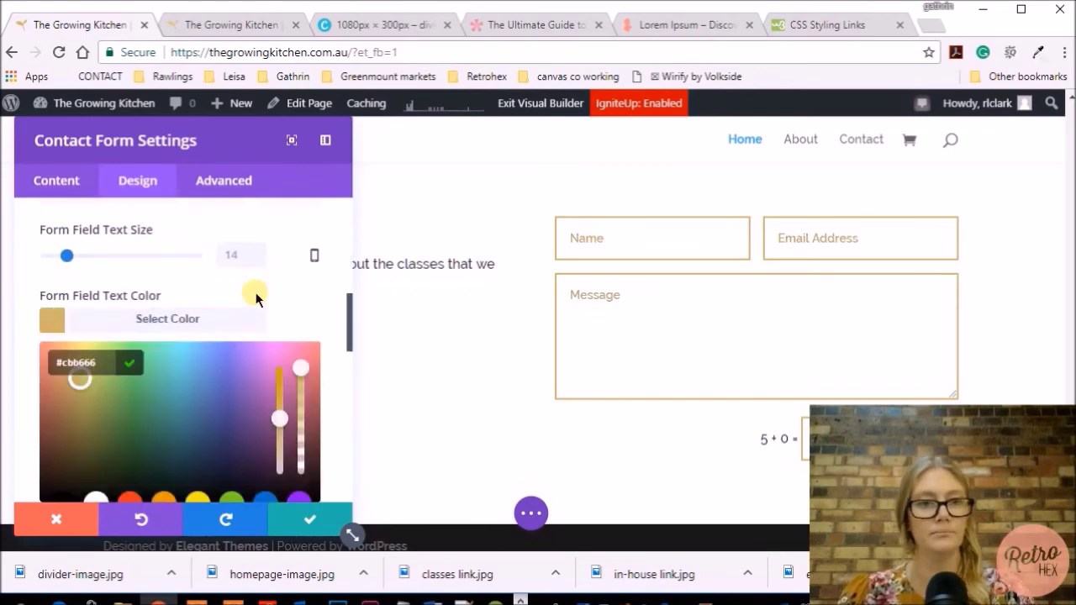
{"action": "scroll", "coordinate": [256, 298], "scroll_direction": "down", "scroll_amount": 1}
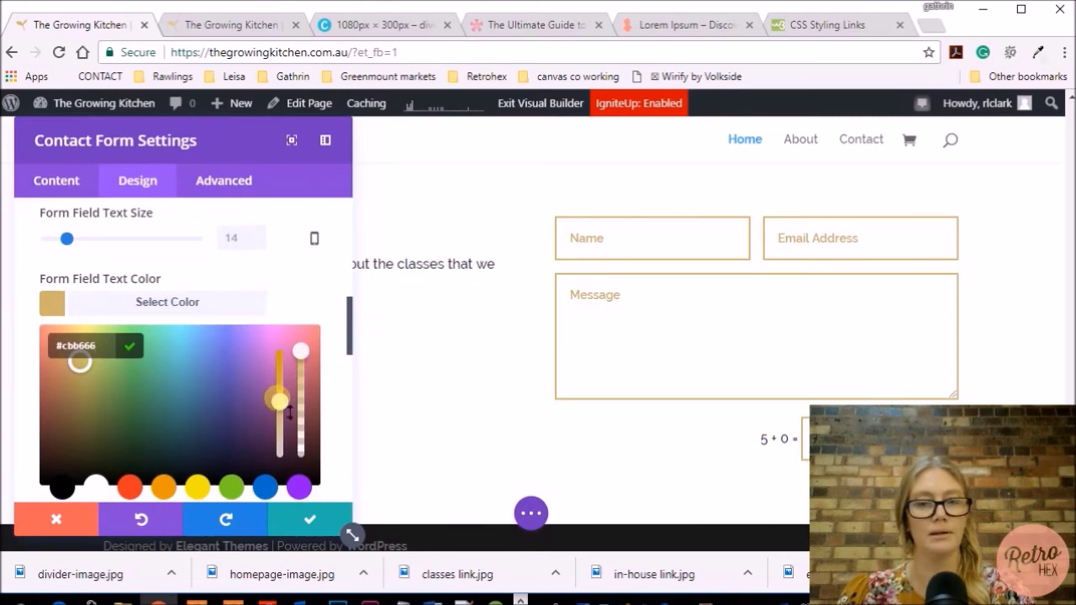
{"action": "left_click_drag", "start_coordinate": [290, 411], "coordinate": [302, 371]}
{"action": "scroll", "coordinate": [954, 400], "scroll_direction": "down", "scroll_amount": 1}
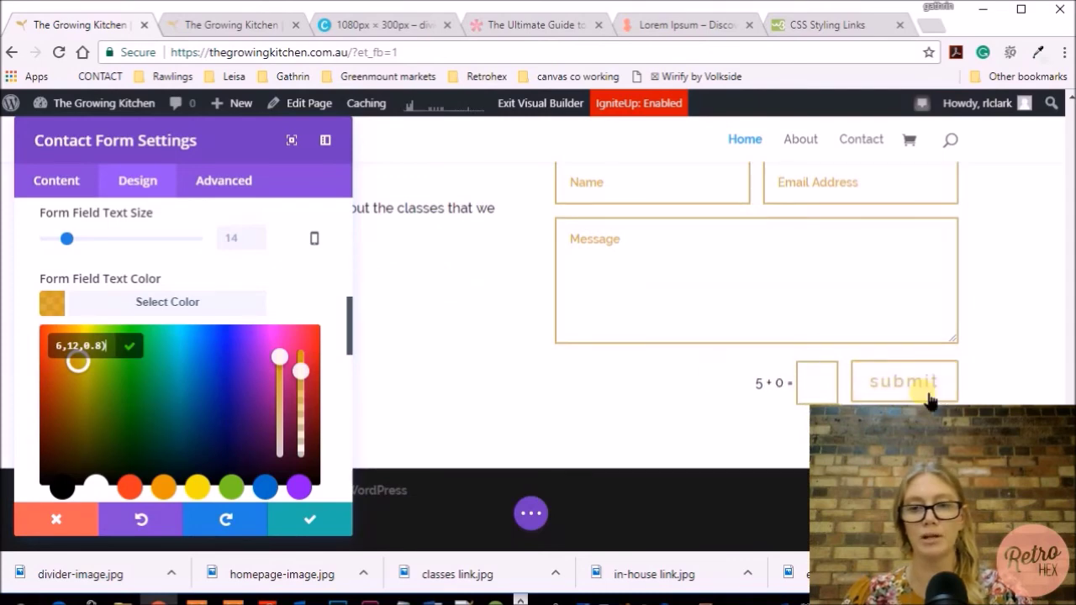
{"action": "scroll", "coordinate": [505, 404], "scroll_direction": "up", "scroll_amount": 1}
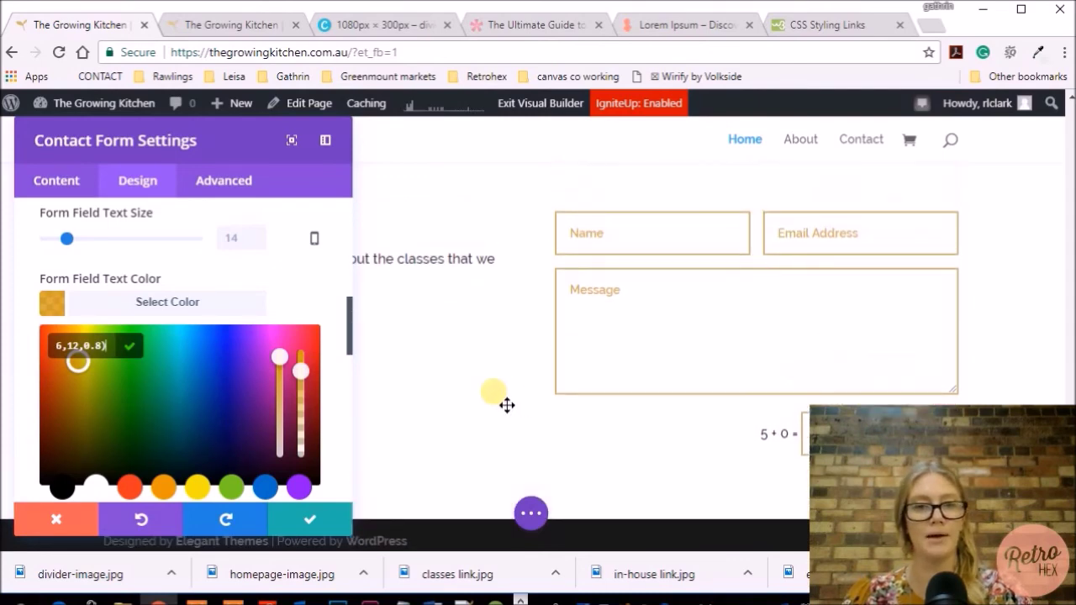
{"action": "left_click", "coordinate": [311, 519]}
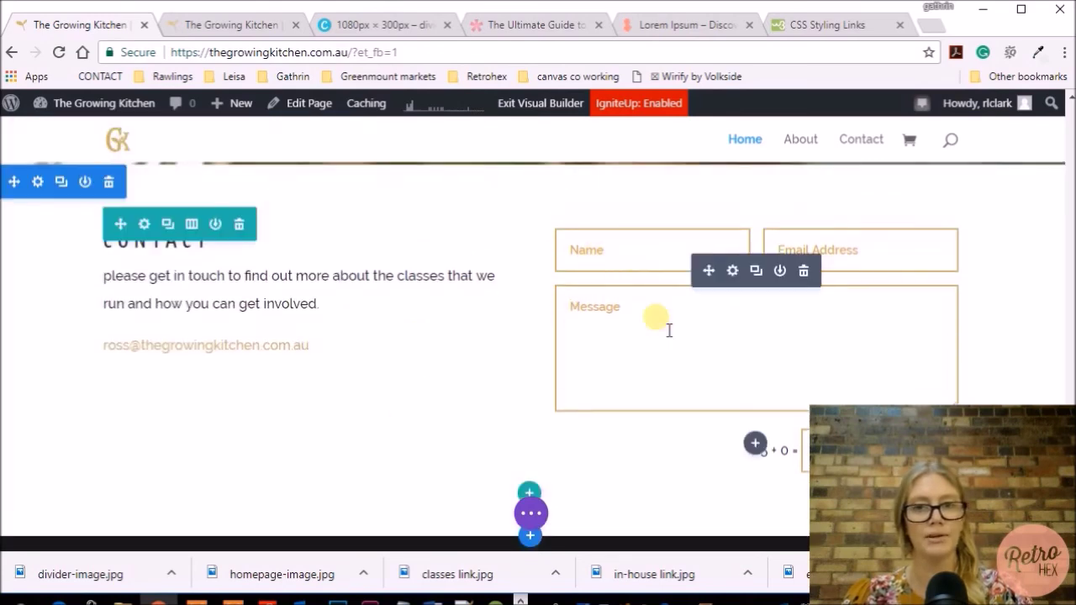
Try a box shadow on the contact form fields, then remove it and close the settings
{"action": "left_click", "coordinate": [732, 269]}
{"action": "left_click", "coordinate": [156, 186]}
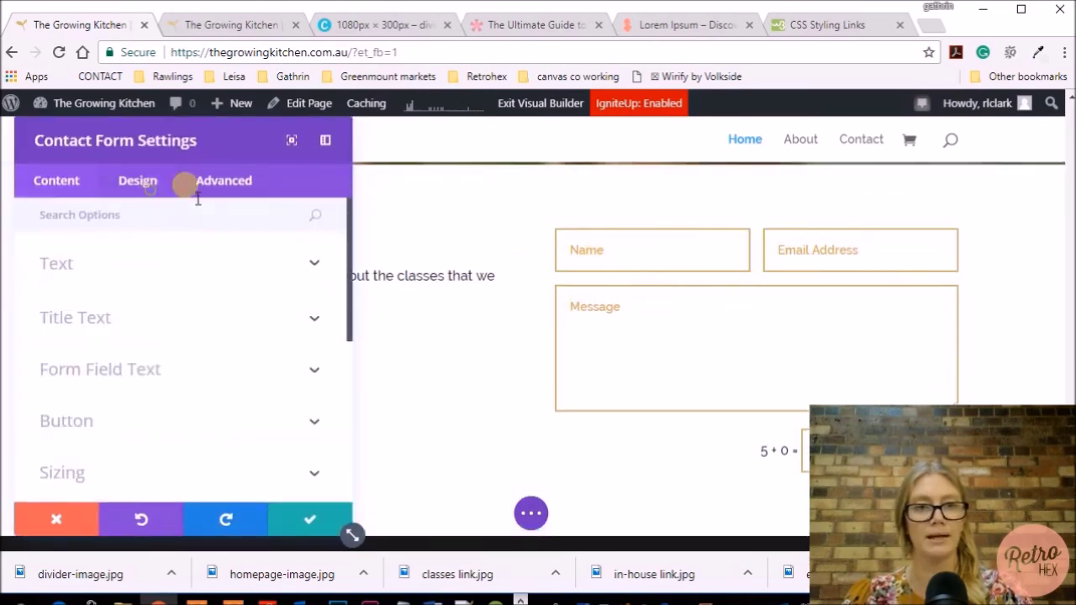
{"action": "scroll", "coordinate": [214, 328], "scroll_direction": "down", "scroll_amount": 3}
{"action": "left_click", "coordinate": [145, 410]}
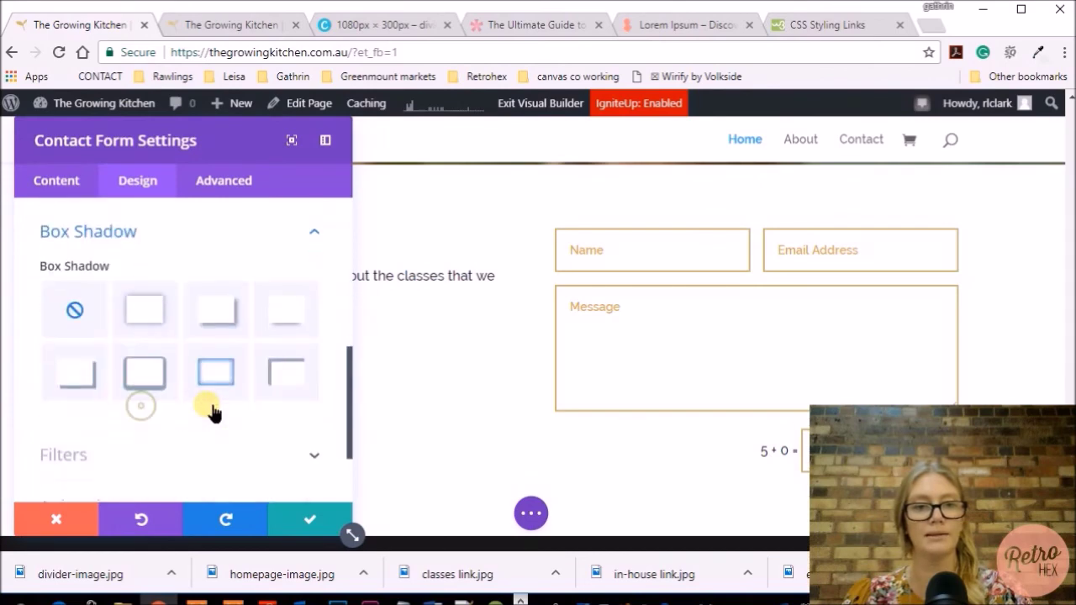
{"action": "left_click", "coordinate": [223, 286]}
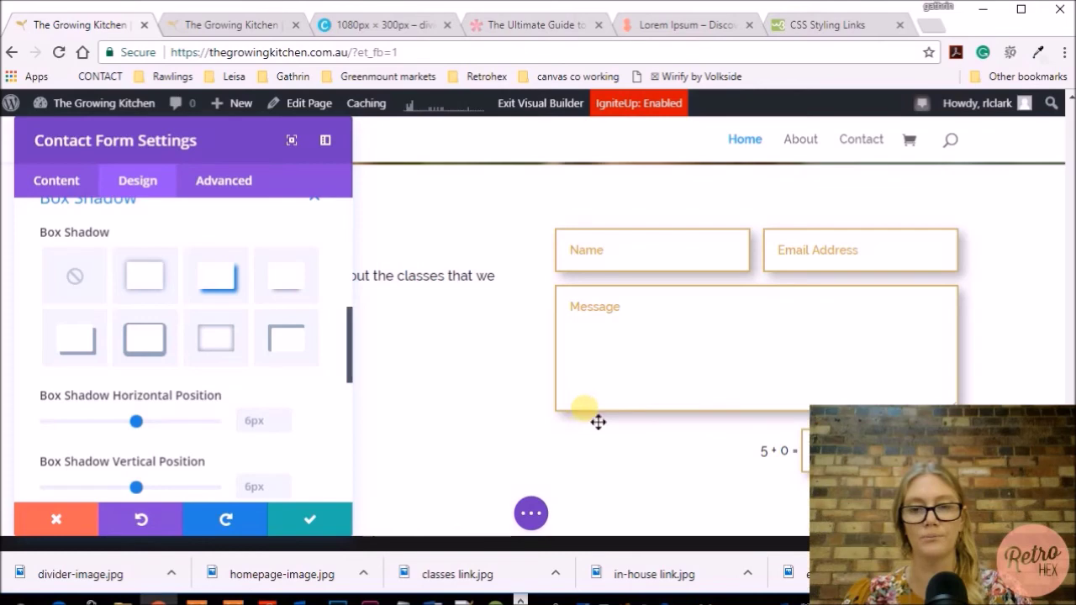
{"action": "scroll", "coordinate": [598, 422], "scroll_direction": "down", "scroll_amount": 2}
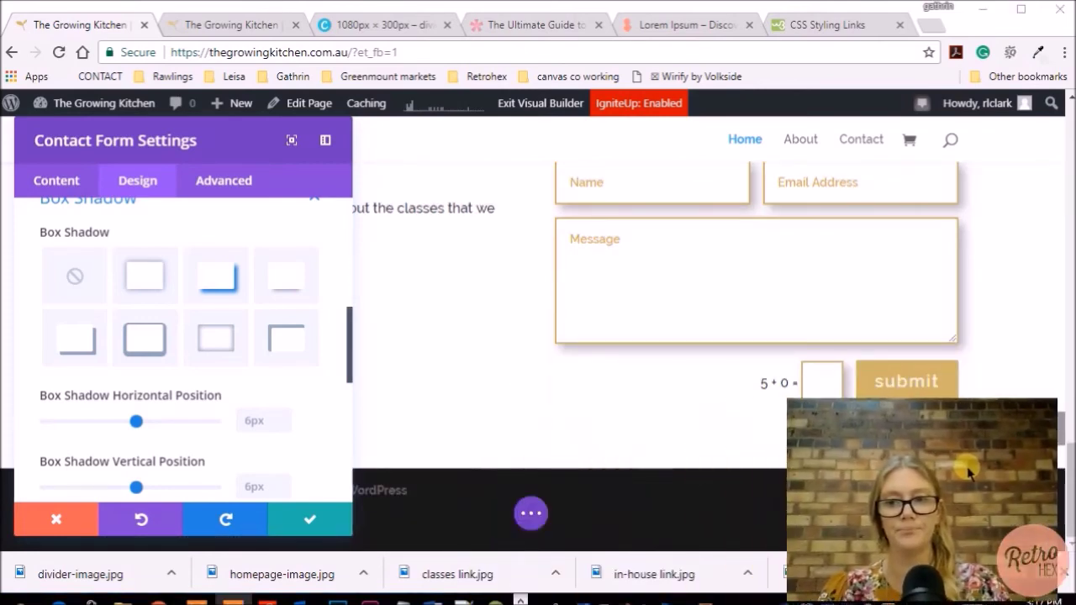
{"action": "scroll", "coordinate": [542, 396], "scroll_direction": "up", "scroll_amount": 2}
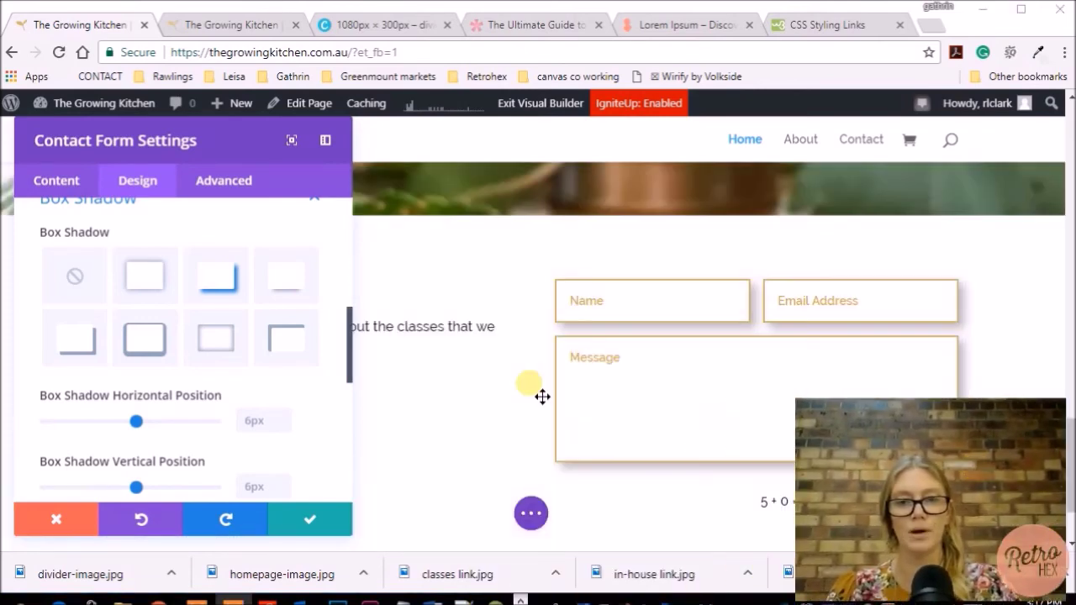
{"action": "left_click", "coordinate": [76, 284]}
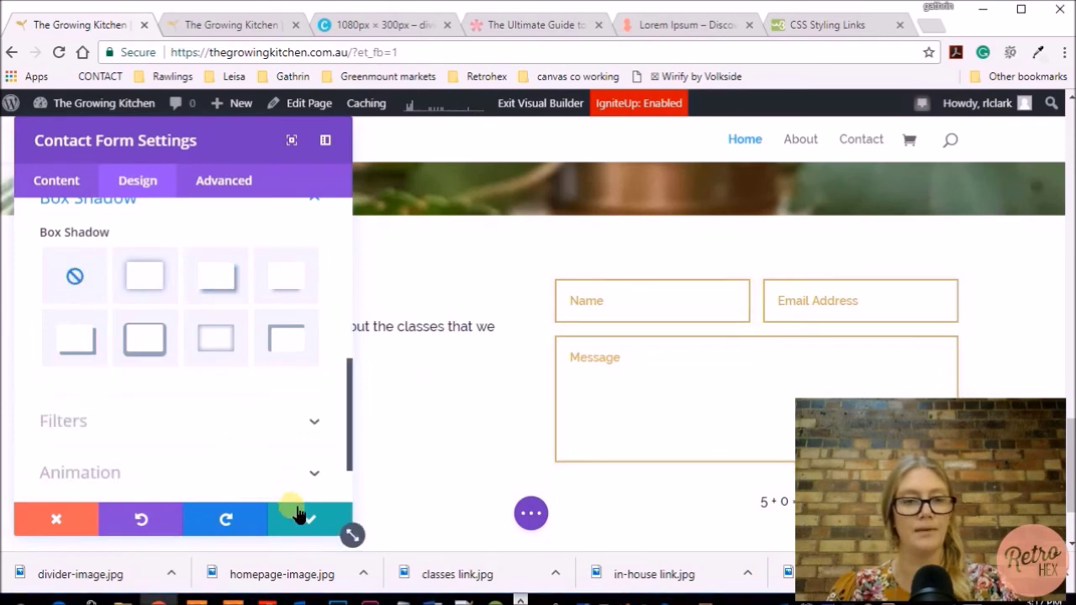
{"action": "left_click", "coordinate": [294, 516]}
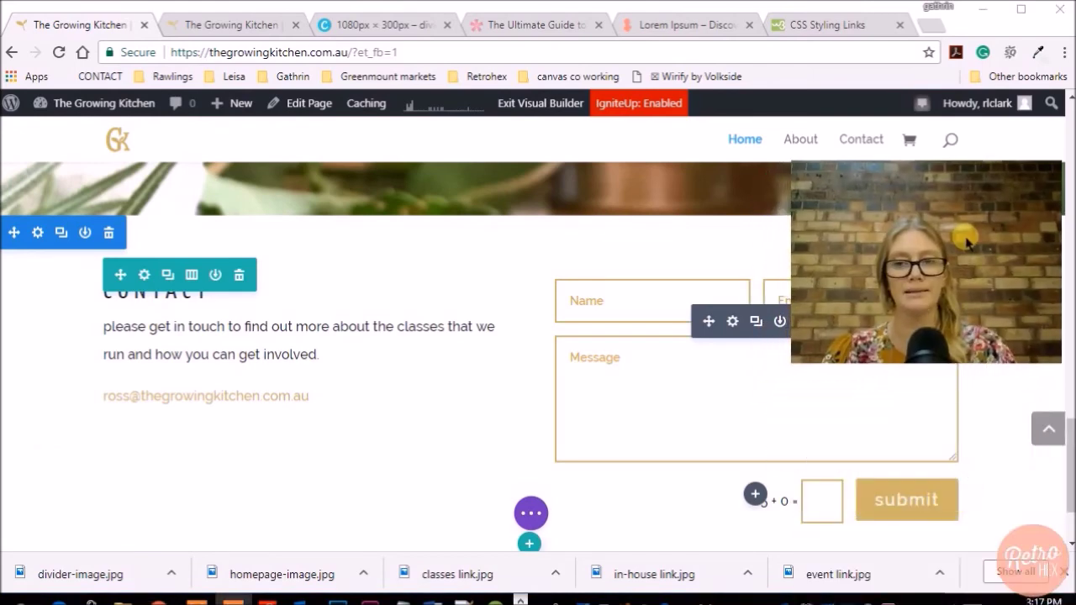
Save the page changes and switch to the back-end editor
{"action": "left_click", "coordinate": [531, 514]}
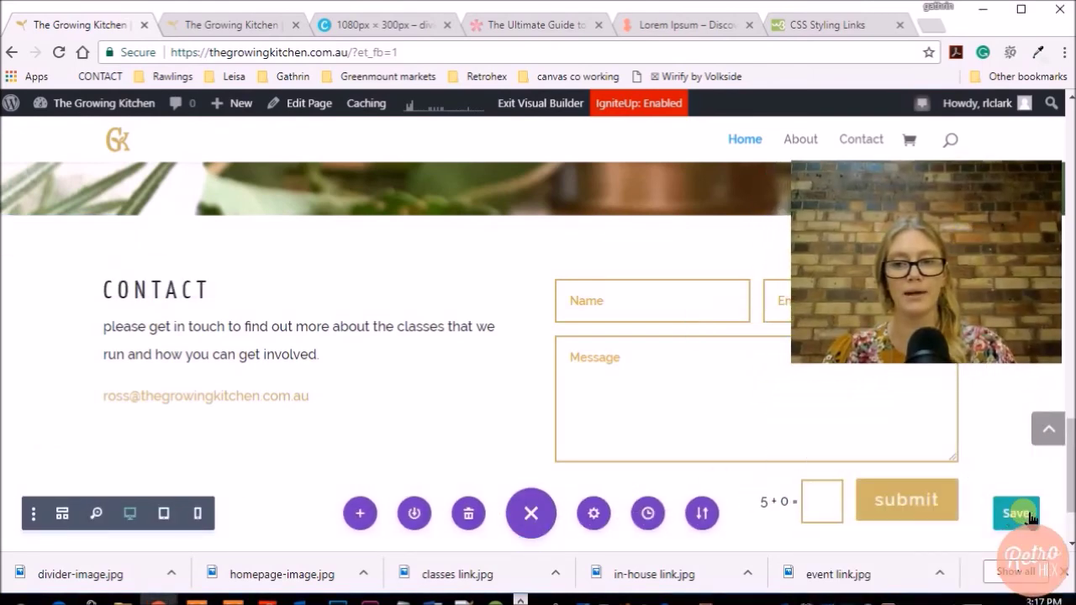
{"action": "left_click", "coordinate": [1035, 522]}
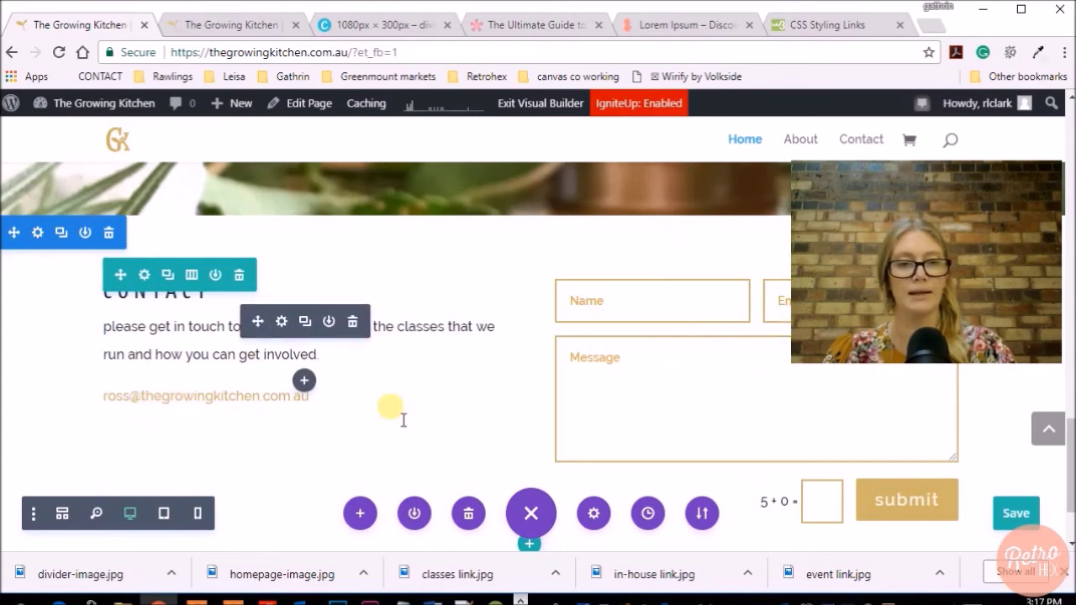
{"action": "scroll", "coordinate": [537, 416], "scroll_direction": "down", "scroll_amount": 1}
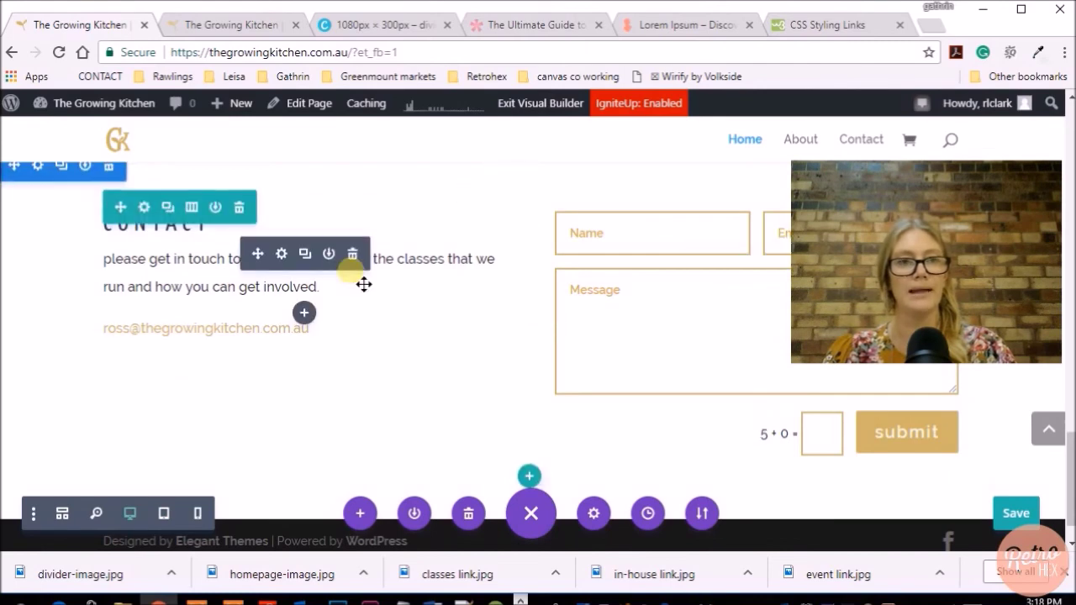
{"action": "left_click", "coordinate": [310, 102]}
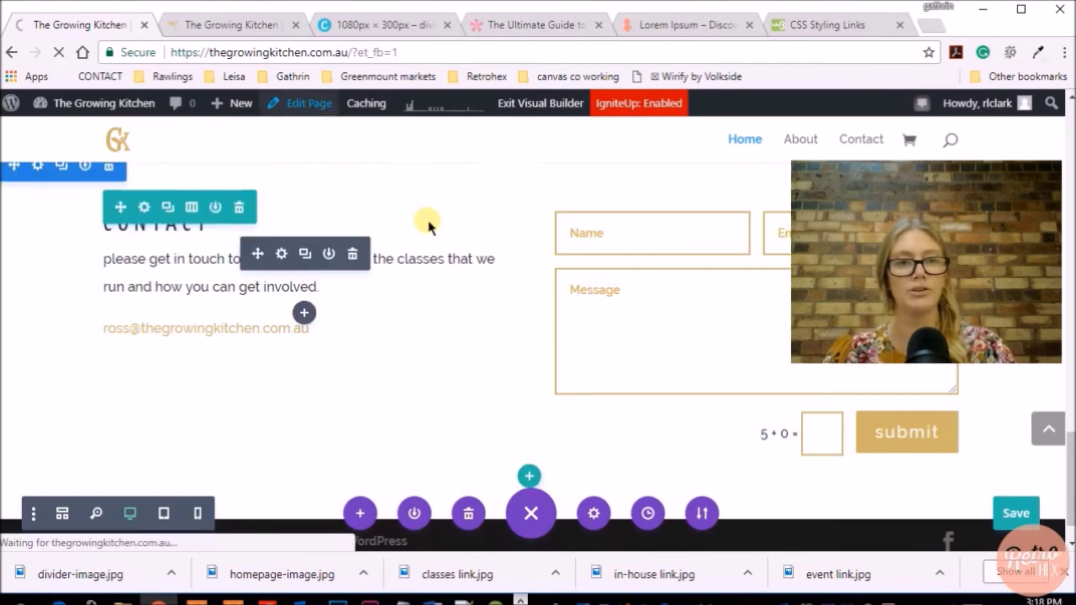
Trial-add a Social Media Follow module to the contact row, discard it, and scroll to the existing one
{"action": "scroll", "coordinate": [511, 288], "scroll_direction": "down", "scroll_amount": 10}
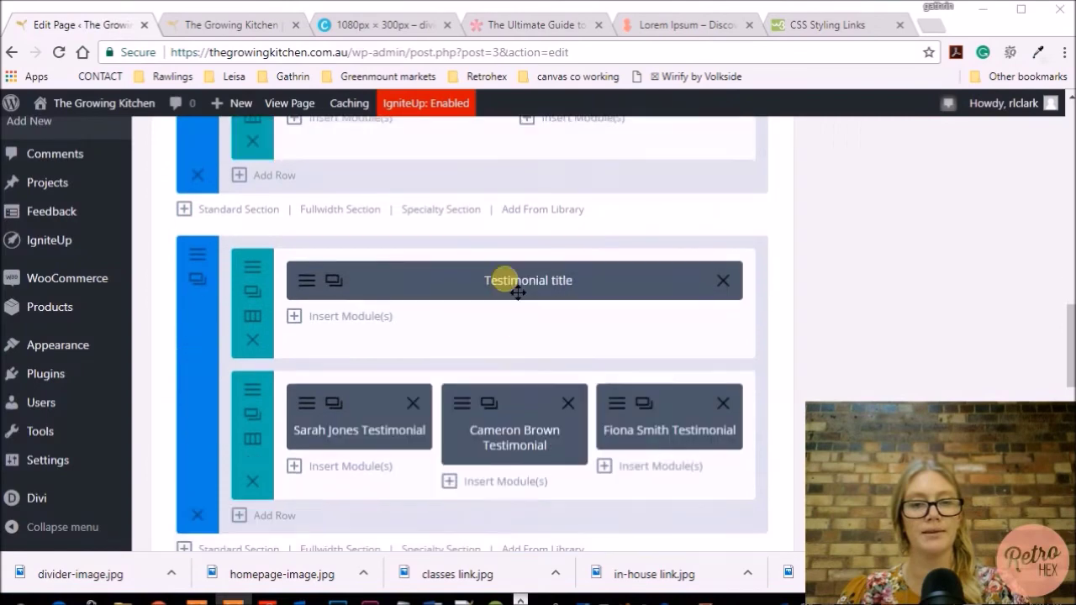
{"action": "scroll", "coordinate": [516, 292], "scroll_direction": "down", "scroll_amount": 3}
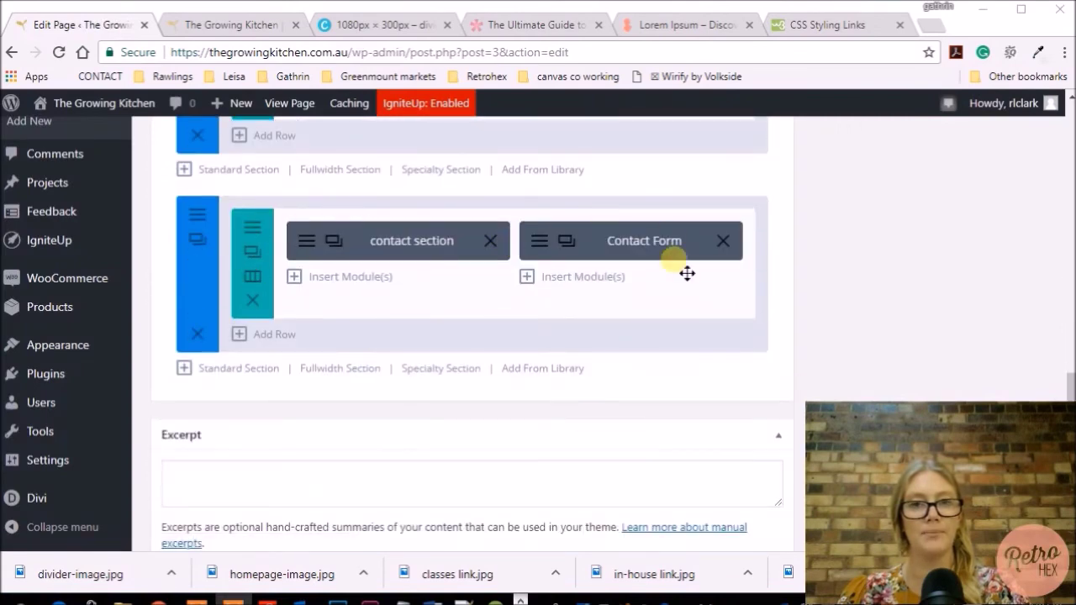
{"action": "left_click", "coordinate": [360, 278]}
{"action": "scroll", "coordinate": [711, 347], "scroll_direction": "down", "scroll_amount": 3}
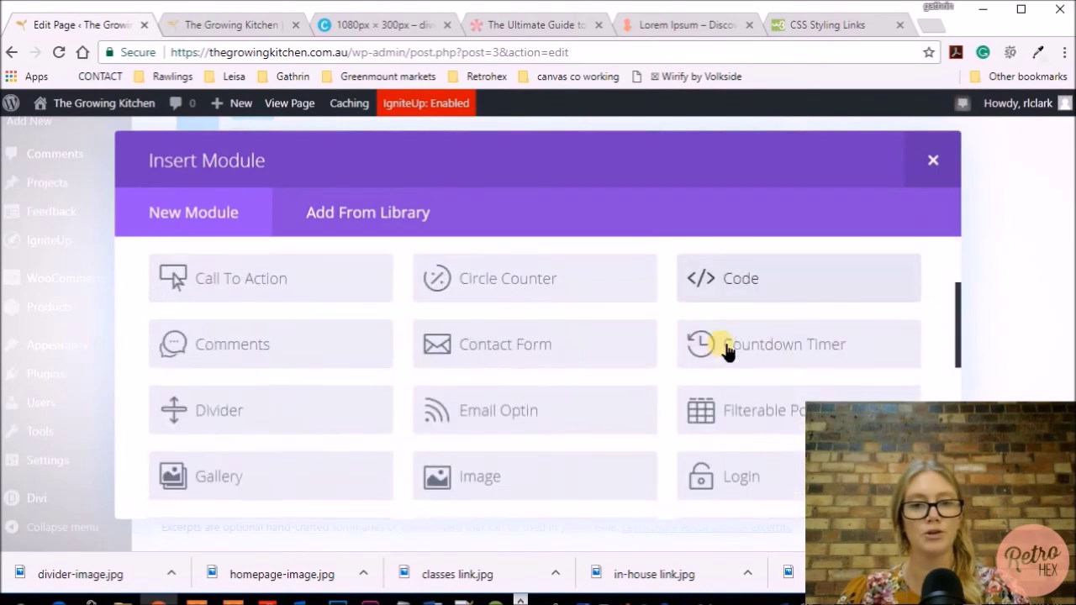
{"action": "scroll", "coordinate": [222, 373], "scroll_direction": "down", "scroll_amount": 5}
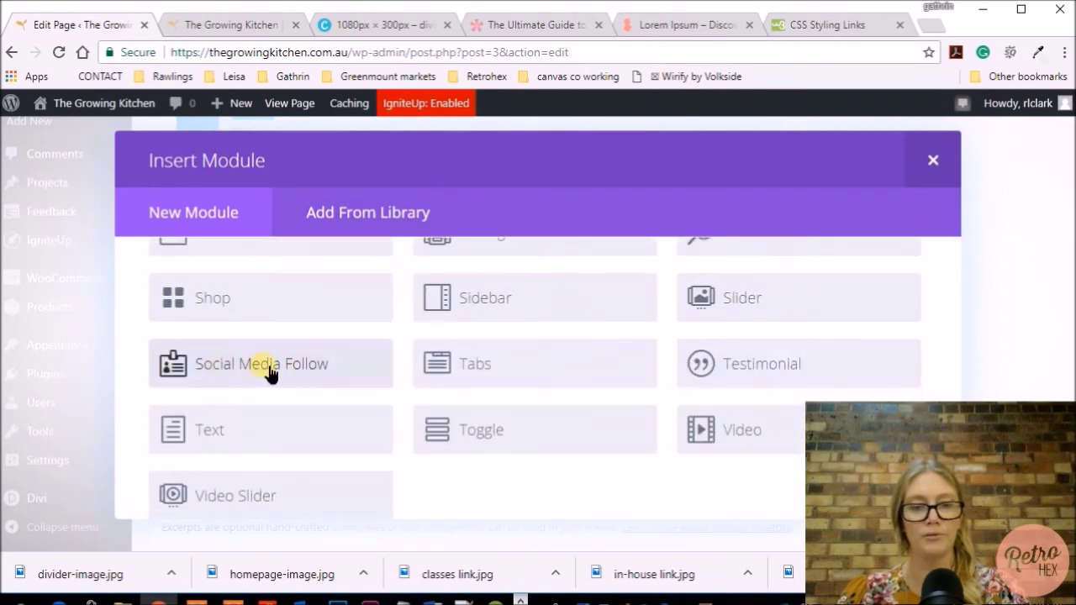
{"action": "left_click", "coordinate": [268, 370]}
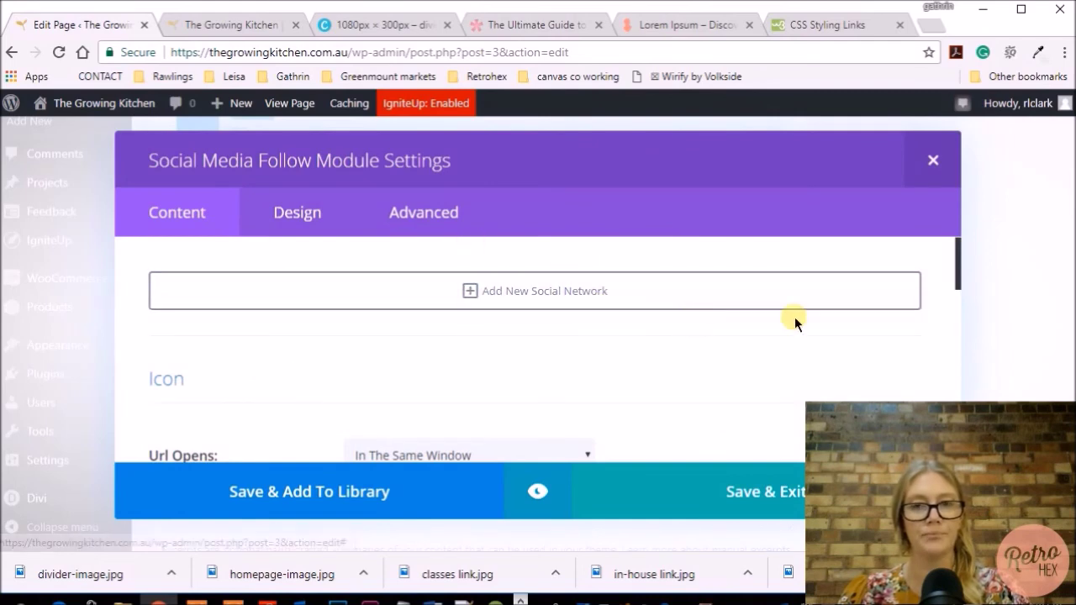
{"action": "left_click", "coordinate": [932, 159]}
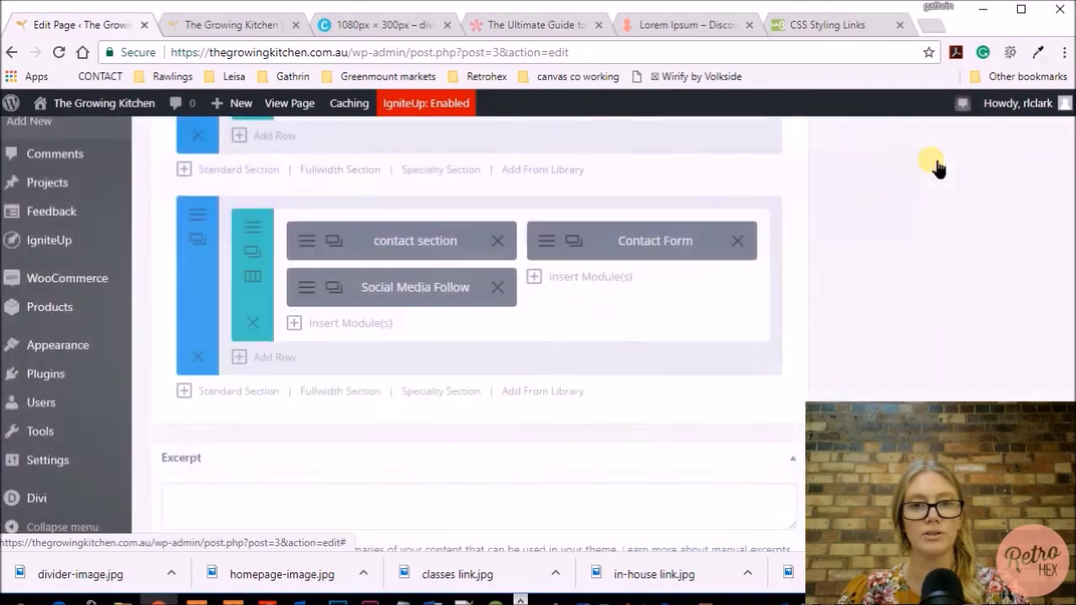
{"action": "scroll", "coordinate": [521, 302], "scroll_direction": "up", "scroll_amount": 3}
{"action": "scroll", "coordinate": [527, 314], "scroll_direction": "up", "scroll_amount": 10}
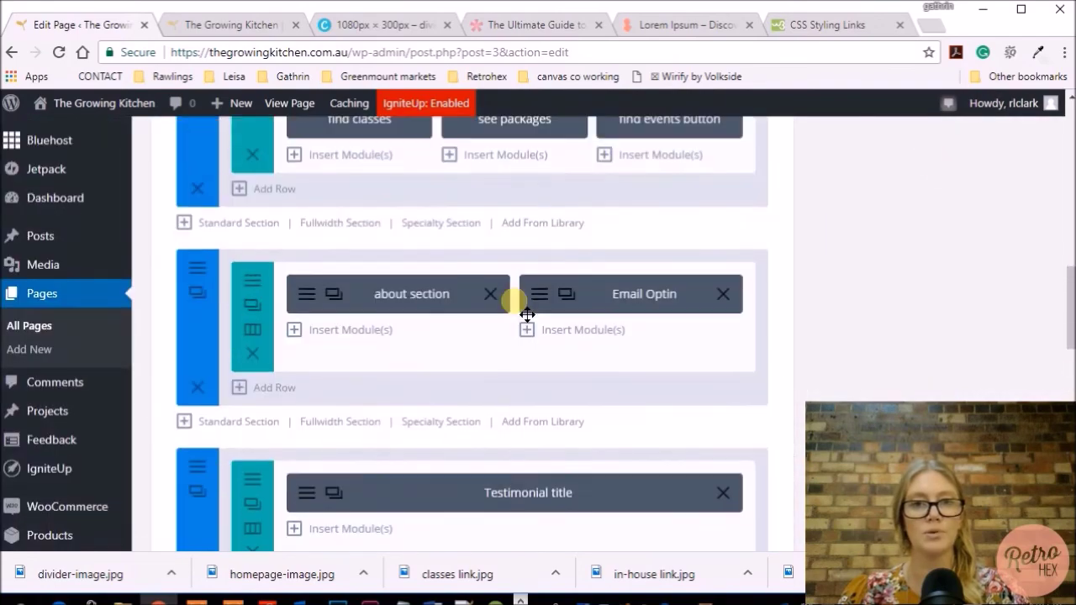
{"action": "scroll", "coordinate": [527, 314], "scroll_direction": "up", "scroll_amount": 2}
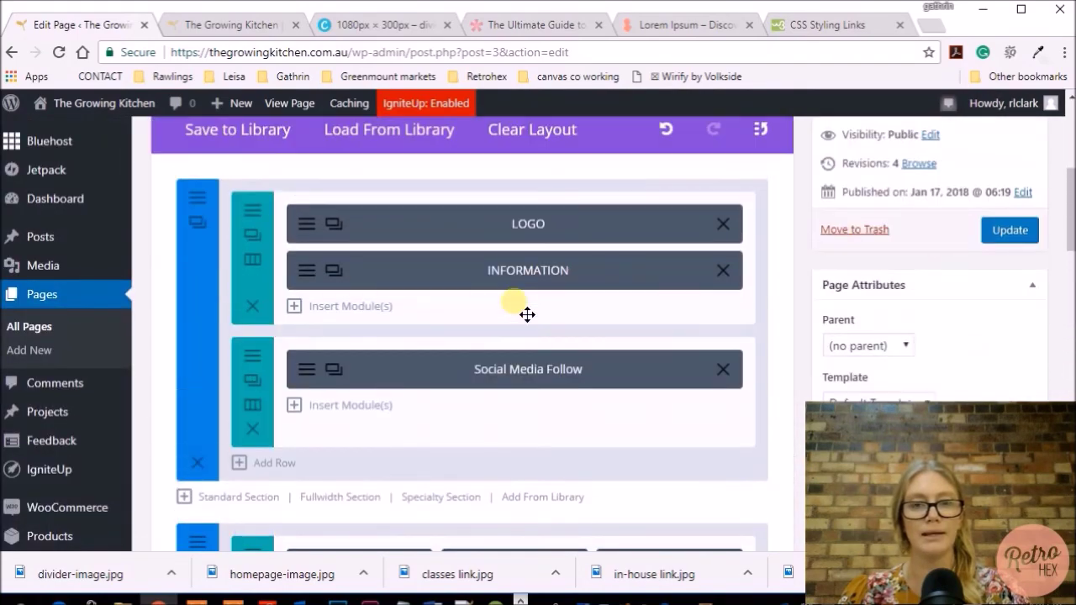
Save the header's Social Media Follow module to the library as 'social media facebook instagram' with a new category
{"action": "left_click", "coordinate": [308, 370]}
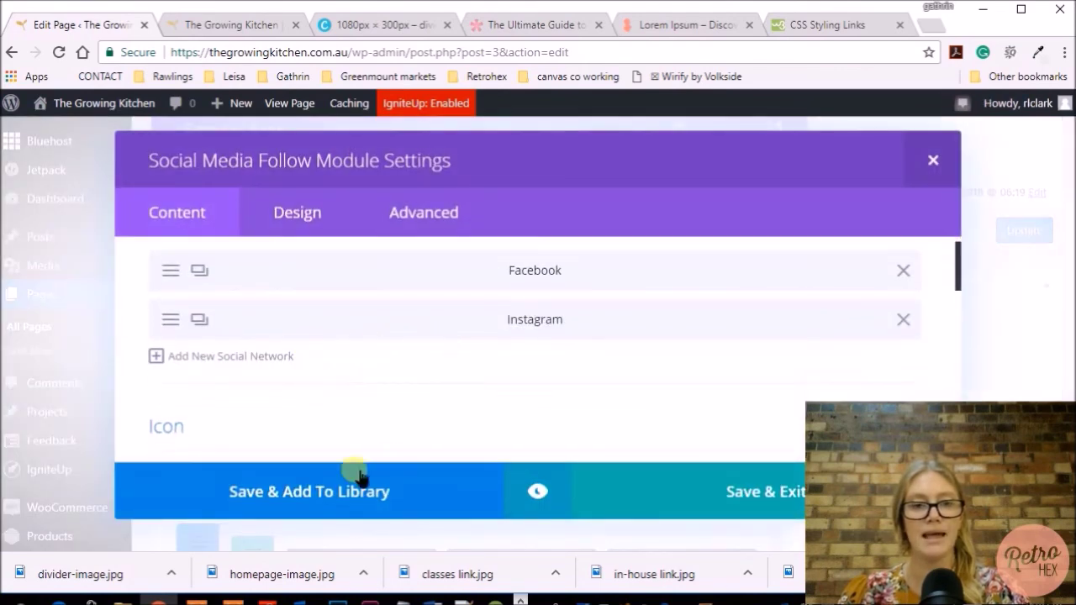
{"action": "left_click", "coordinate": [305, 496]}
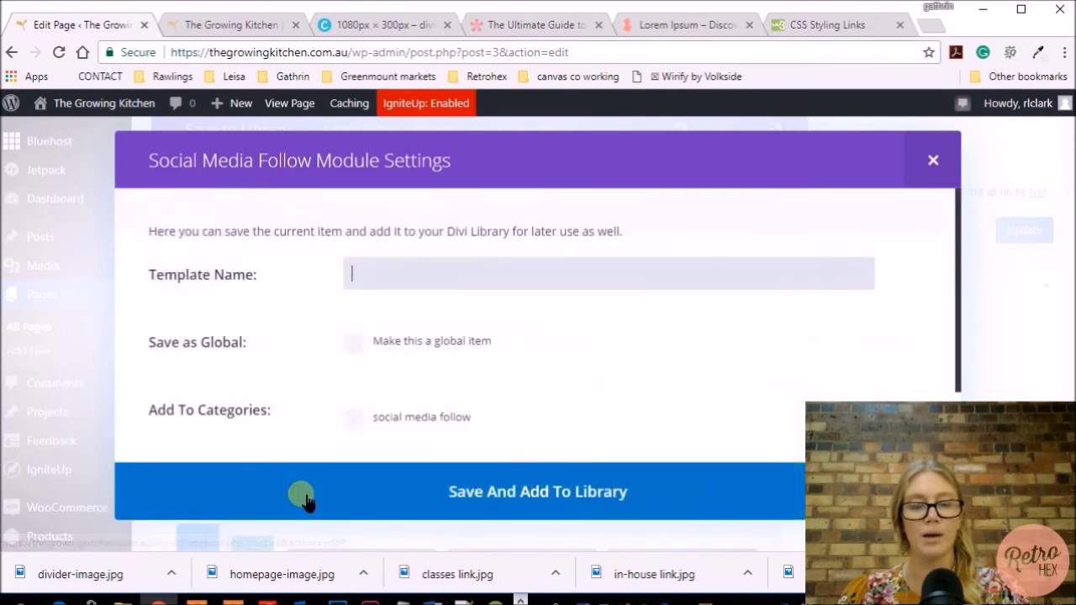
{"action": "left_click", "coordinate": [385, 277]}
{"action": "type", "text": "social media"}
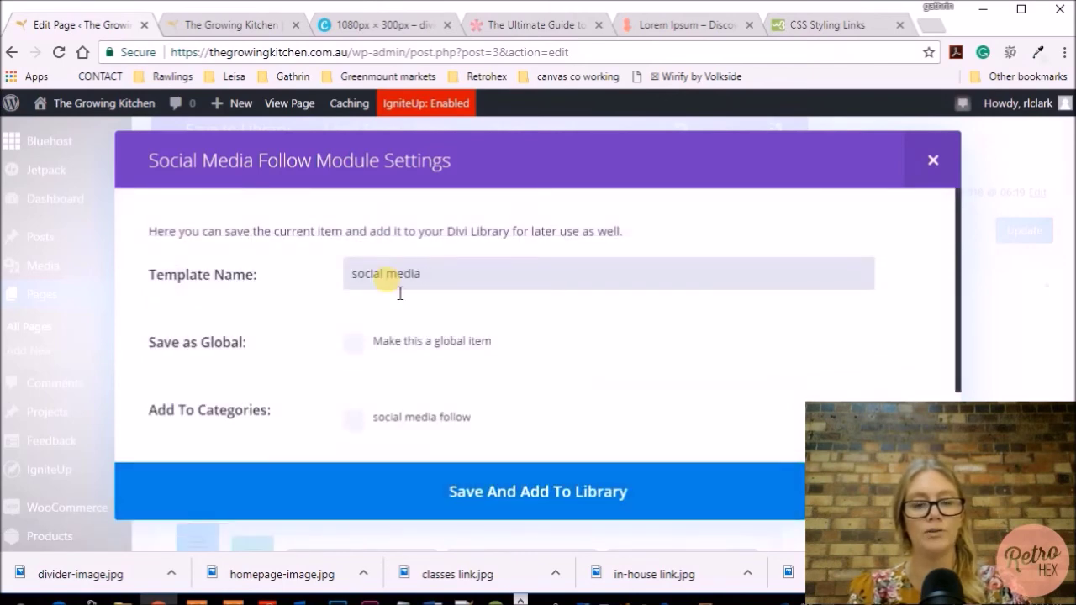
{"action": "type", "text": " facebook instagra"}
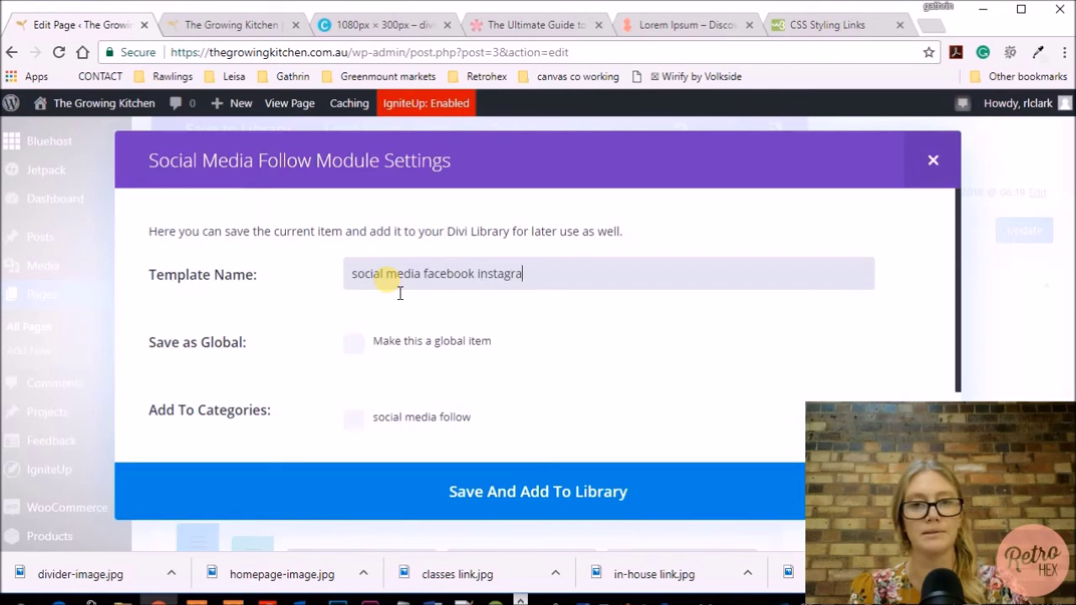
{"action": "type", "text": "m"}
{"action": "scroll", "coordinate": [361, 386], "scroll_direction": "down", "scroll_amount": 1}
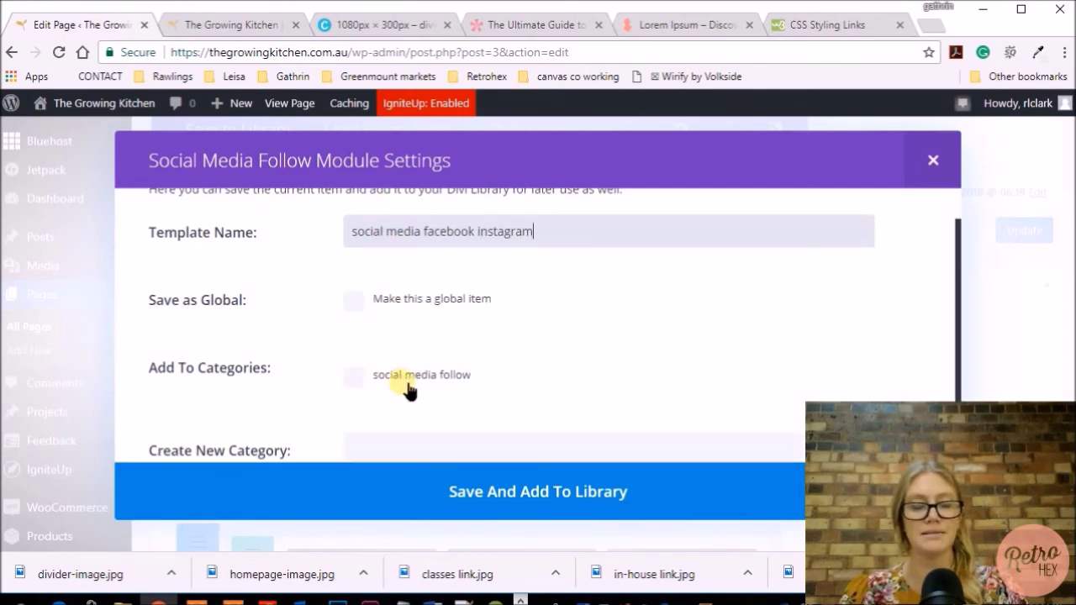
{"action": "scroll", "coordinate": [407, 388], "scroll_direction": "down", "scroll_amount": 2}
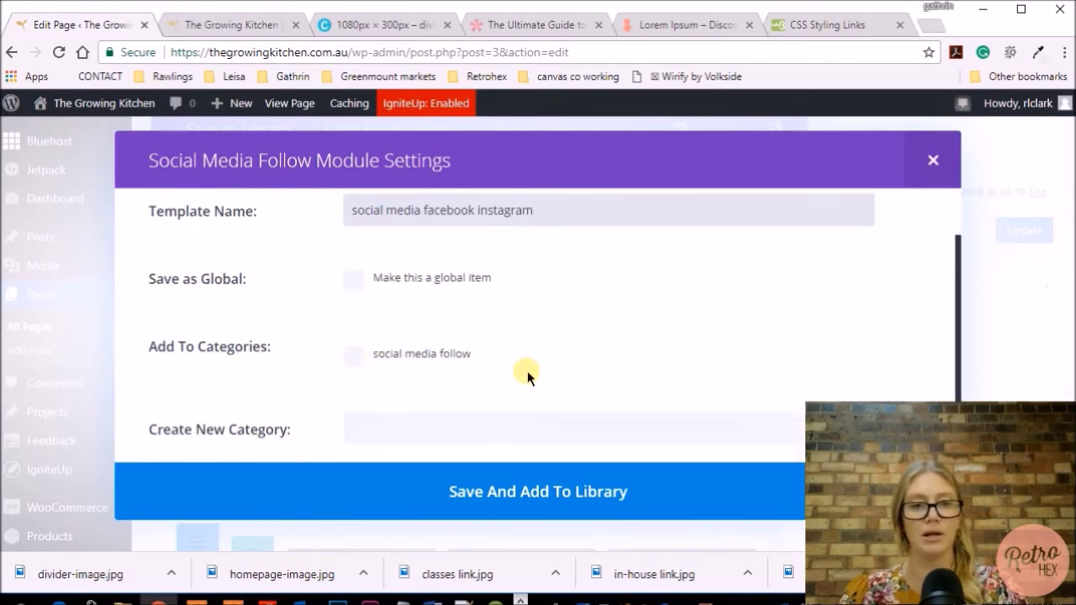
{"action": "left_click", "coordinate": [404, 408]}
{"action": "scroll", "coordinate": [460, 421], "scroll_direction": "up", "scroll_amount": 1}
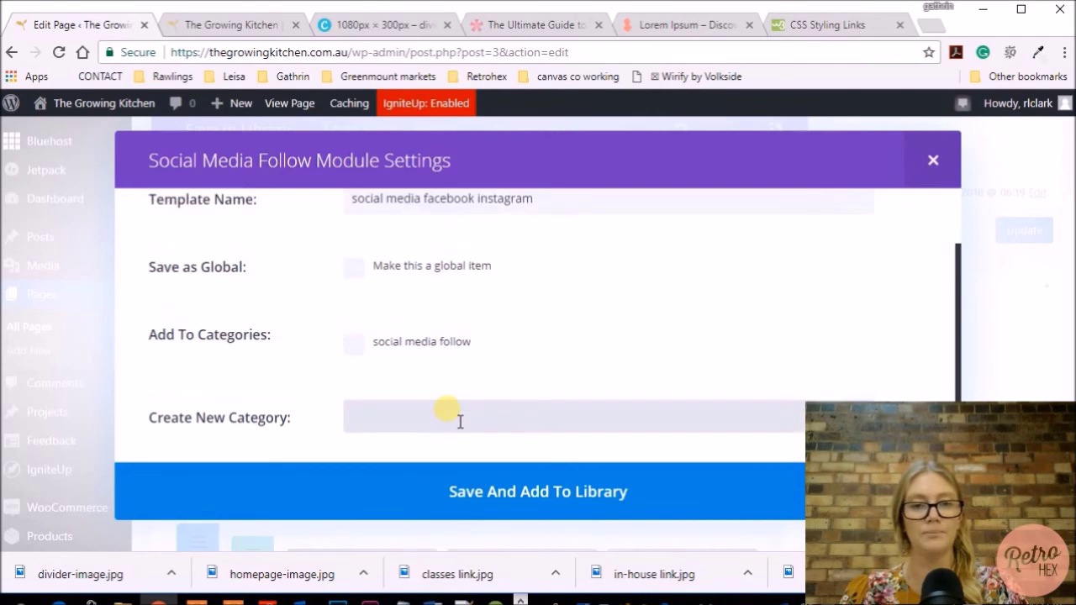
{"action": "left_click", "coordinate": [603, 494]}
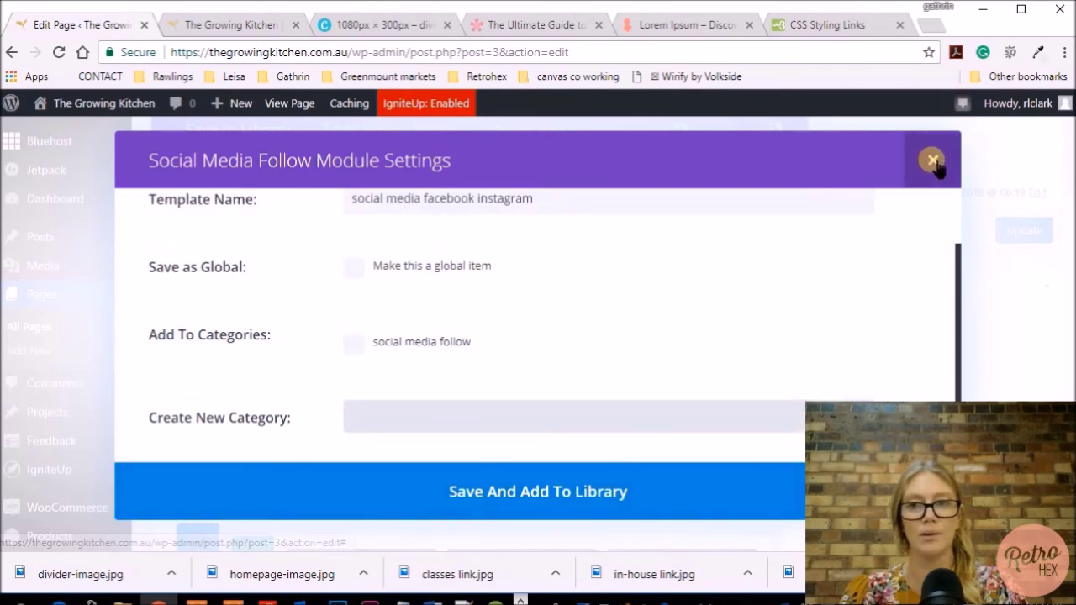
{"action": "left_click", "coordinate": [931, 161]}
Insert the saved Facebook/Instagram module from the library's social media follow category below the contact text
{"action": "left_click", "coordinate": [932, 161]}
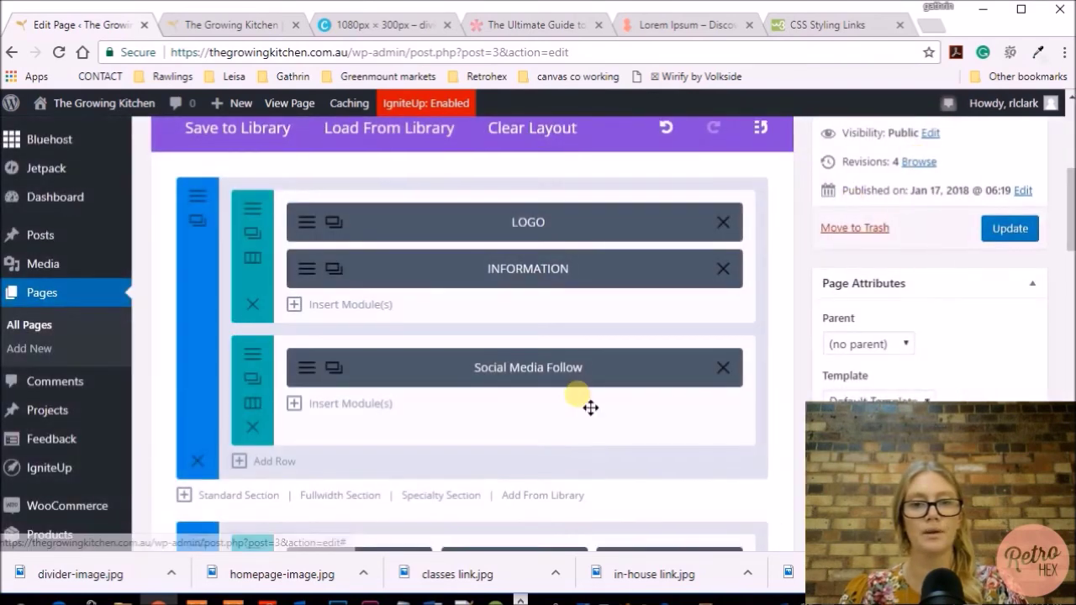
{"action": "scroll", "coordinate": [580, 405], "scroll_direction": "down", "scroll_amount": 5}
{"action": "scroll", "coordinate": [582, 396], "scroll_direction": "down", "scroll_amount": 10}
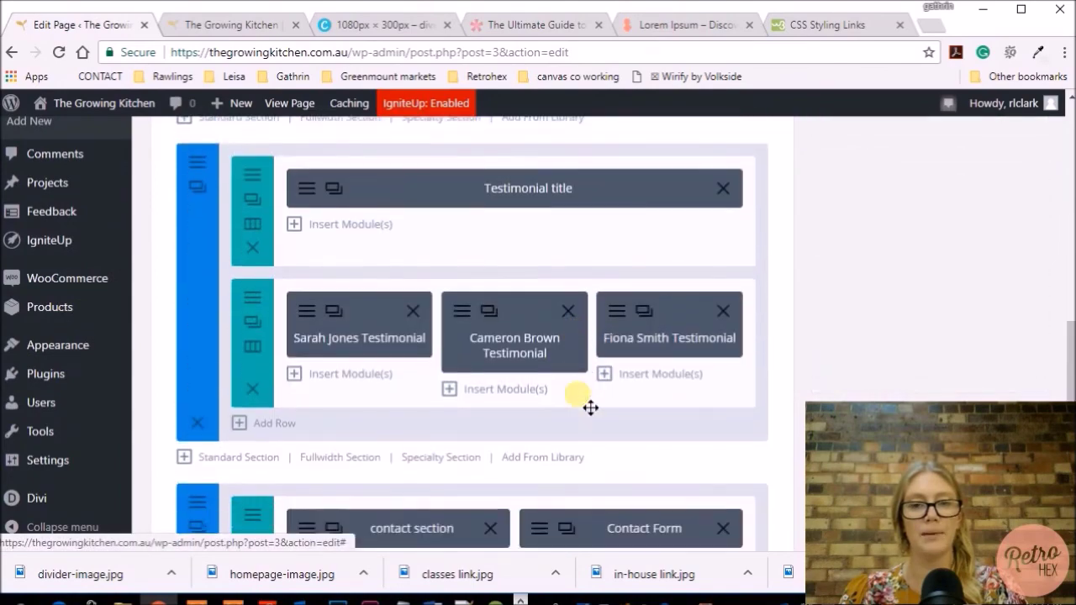
{"action": "scroll", "coordinate": [577, 393], "scroll_direction": "up", "scroll_amount": 3}
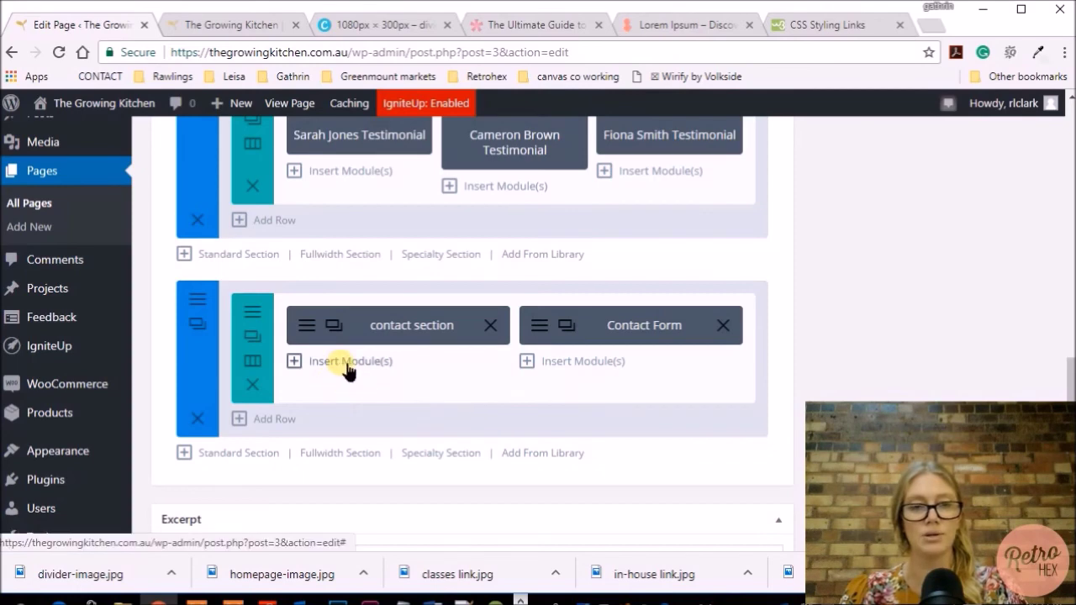
{"action": "left_click", "coordinate": [346, 368]}
{"action": "left_click", "coordinate": [381, 213]}
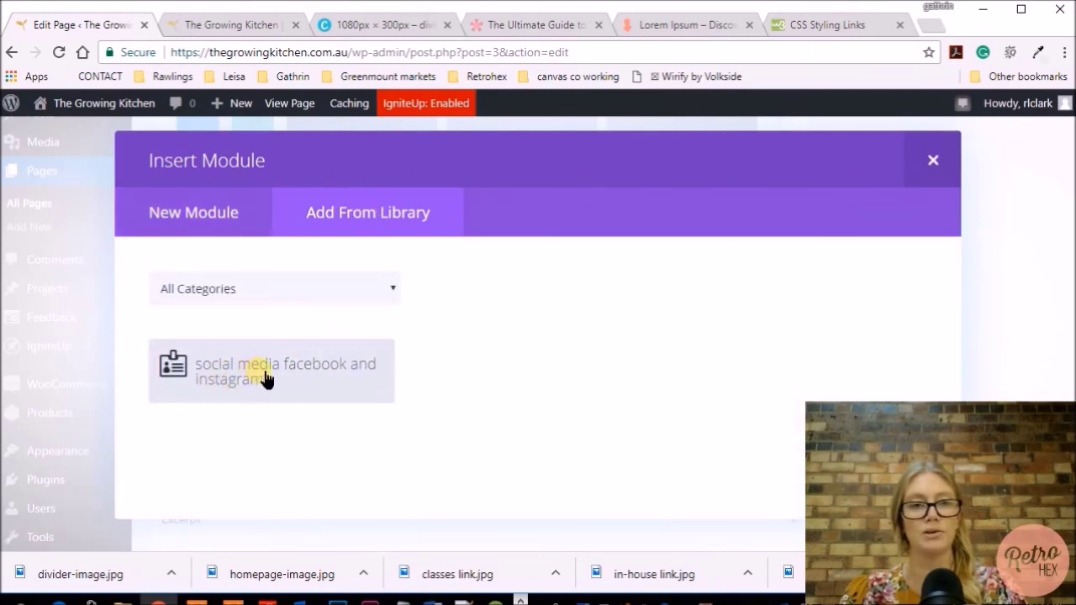
{"action": "left_click", "coordinate": [388, 294]}
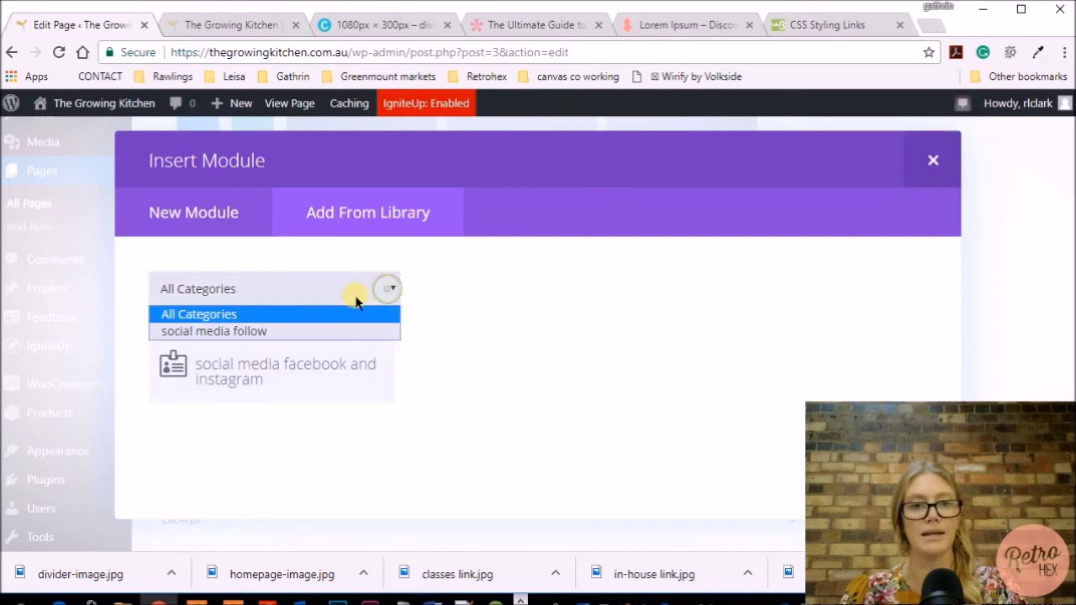
{"action": "left_click", "coordinate": [224, 328]}
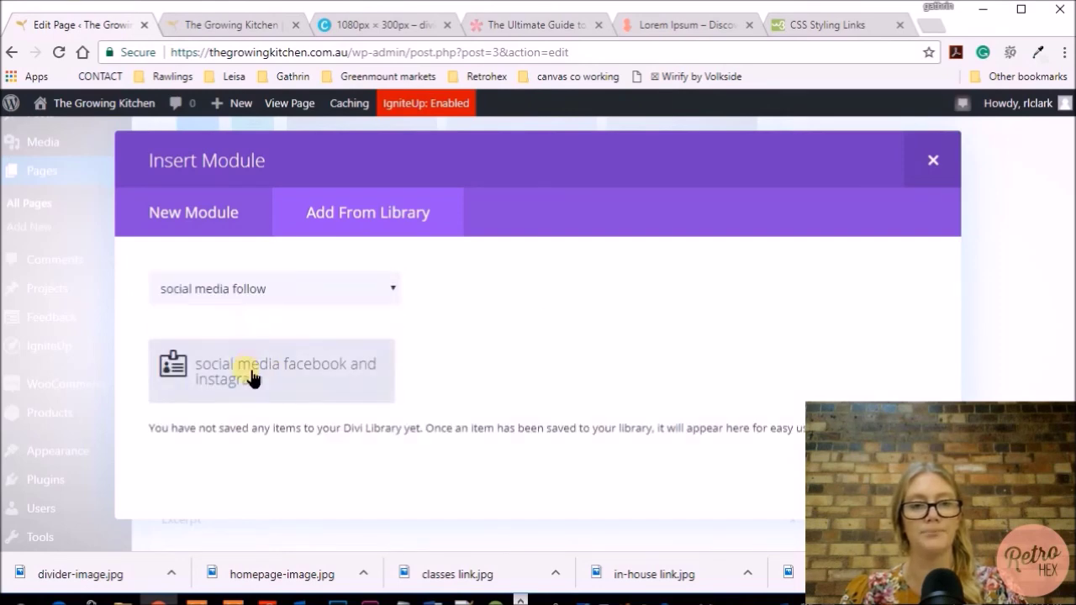
{"action": "left_click", "coordinate": [276, 378]}
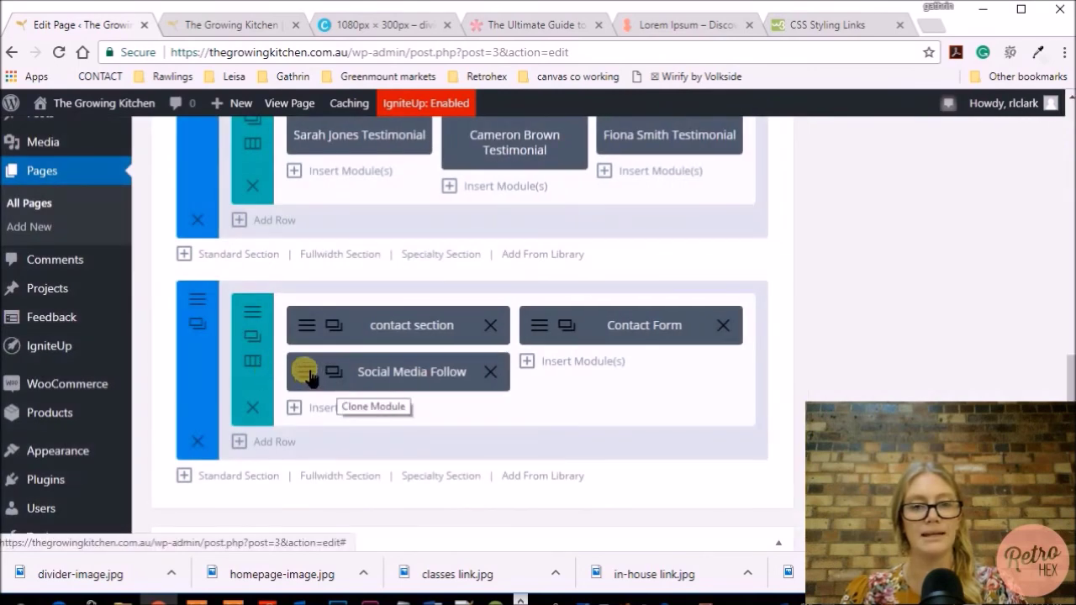
Preview the new social module and set its Item Alignment to left
{"action": "left_click", "coordinate": [306, 373]}
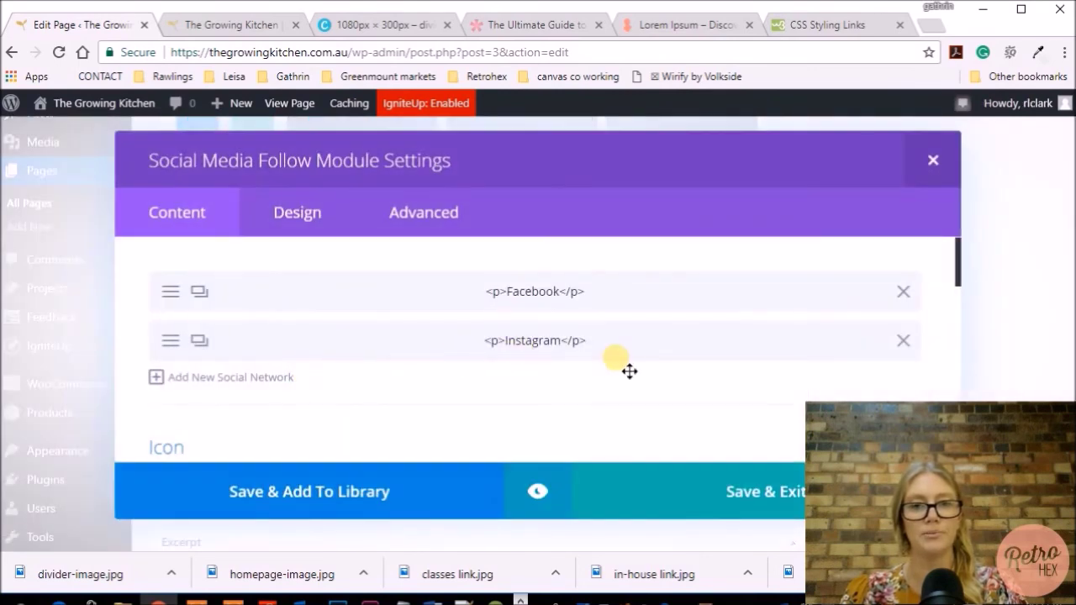
{"action": "scroll", "coordinate": [614, 403], "scroll_direction": "down", "scroll_amount": 1}
{"action": "left_click", "coordinate": [536, 491]}
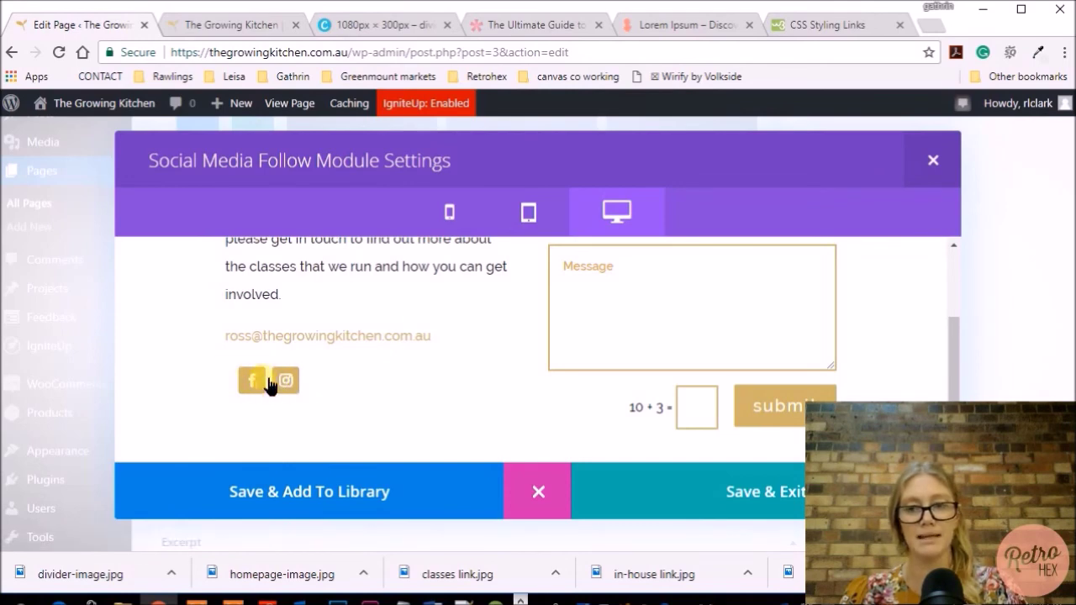
{"action": "scroll", "coordinate": [375, 390], "scroll_direction": "up", "scroll_amount": 3}
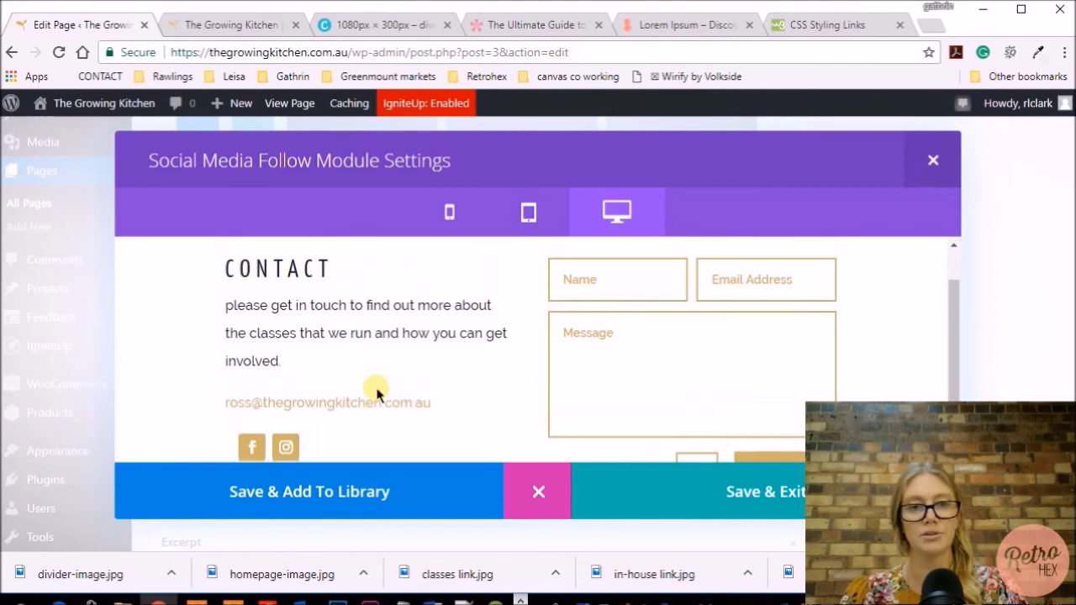
{"action": "scroll", "coordinate": [376, 393], "scroll_direction": "down", "scroll_amount": 2}
{"action": "left_click", "coordinate": [533, 496]}
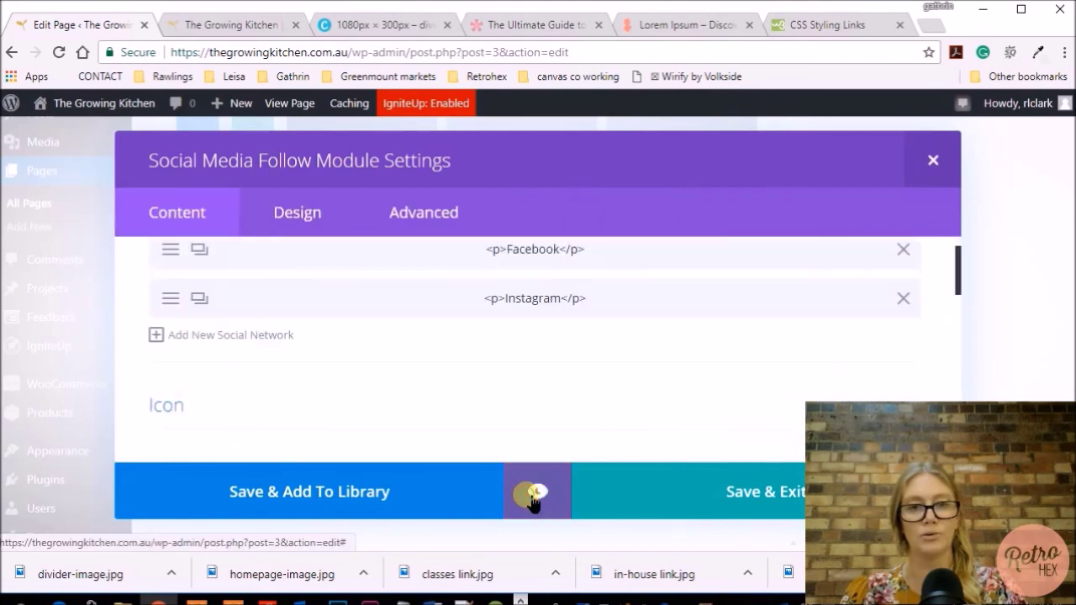
{"action": "left_click", "coordinate": [293, 220]}
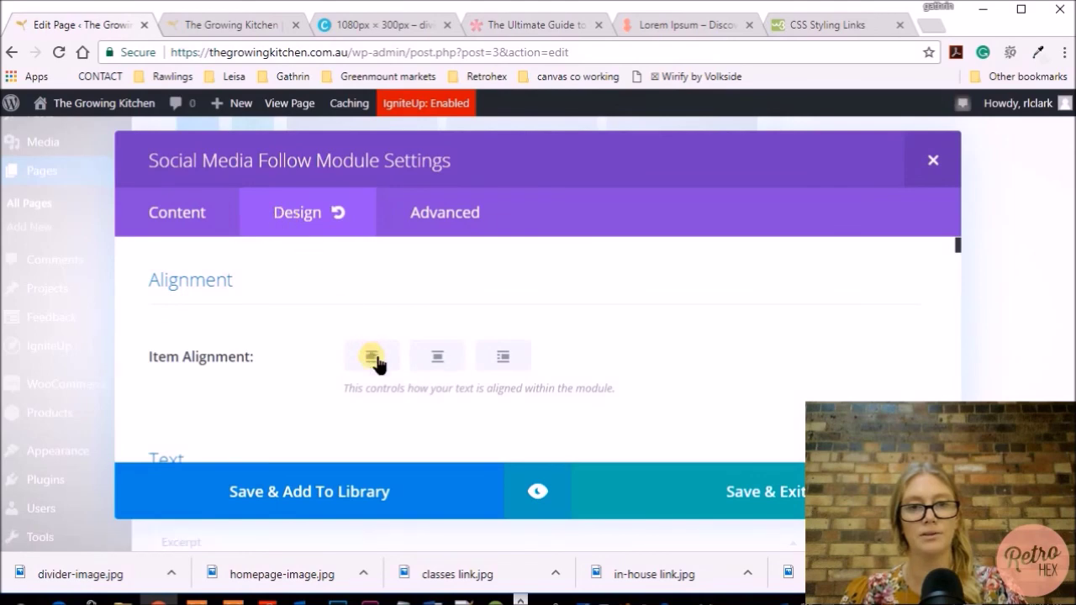
{"action": "left_click", "coordinate": [372, 357]}
{"action": "left_click", "coordinate": [530, 509]}
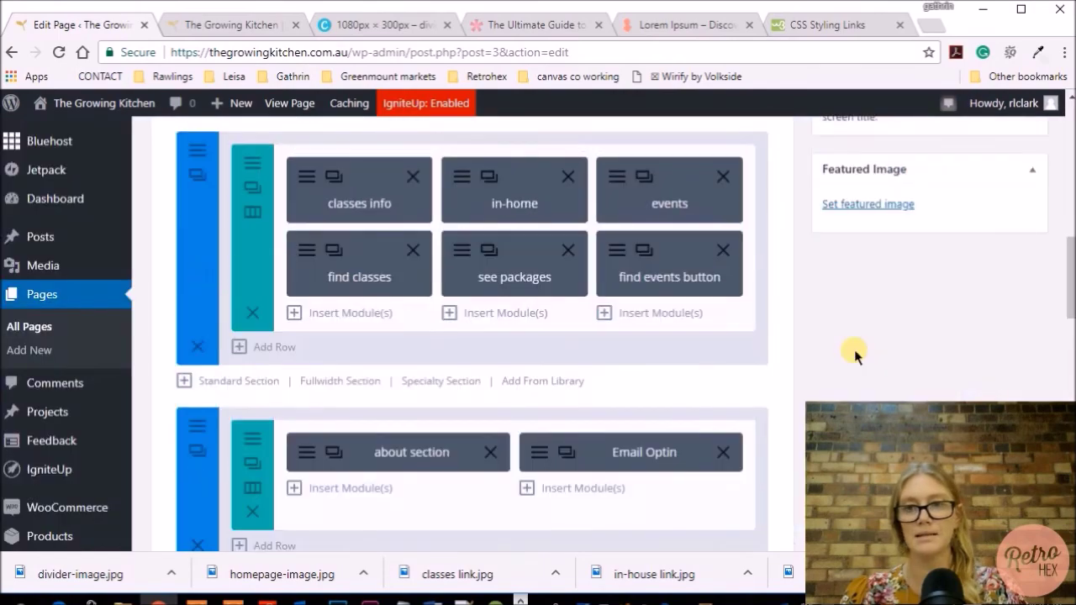
Update the homepage and open its changes in a live preview
{"action": "scroll", "coordinate": [845, 353], "scroll_direction": "up", "scroll_amount": 5}
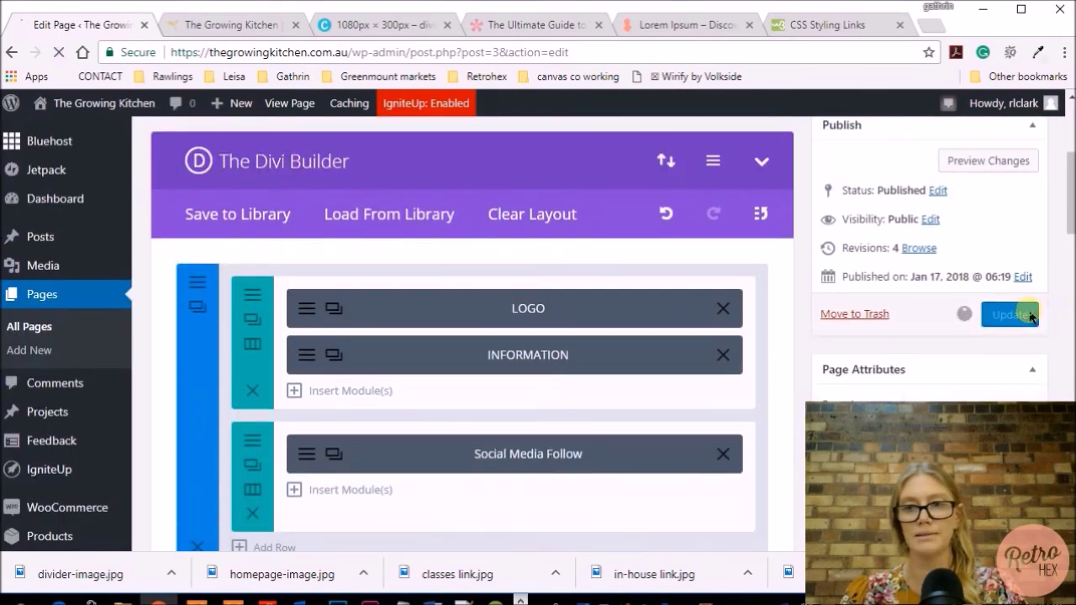
{"action": "left_click", "coordinate": [1030, 314]}
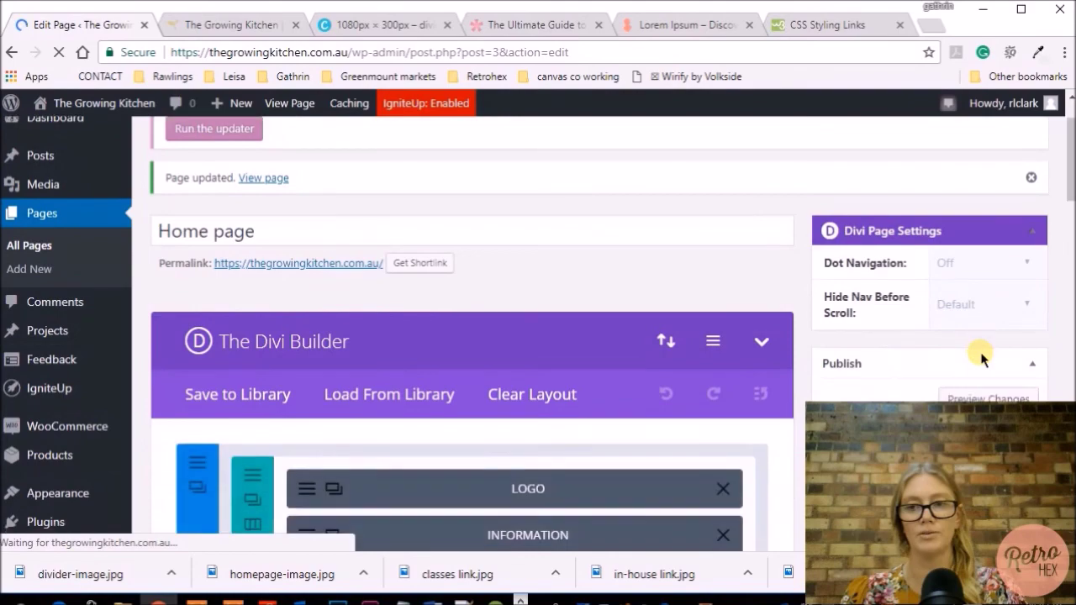
{"action": "scroll", "coordinate": [980, 356], "scroll_direction": "down", "scroll_amount": 3}
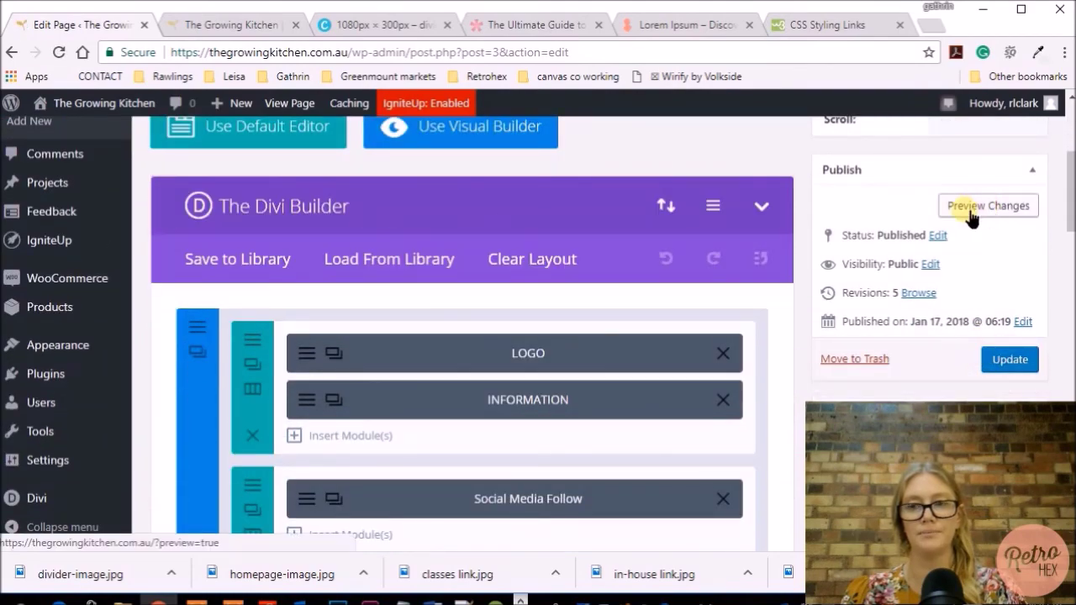
{"action": "left_click", "coordinate": [991, 208]}
{"action": "scroll", "coordinate": [488, 177], "scroll_direction": "down", "scroll_amount": 10}
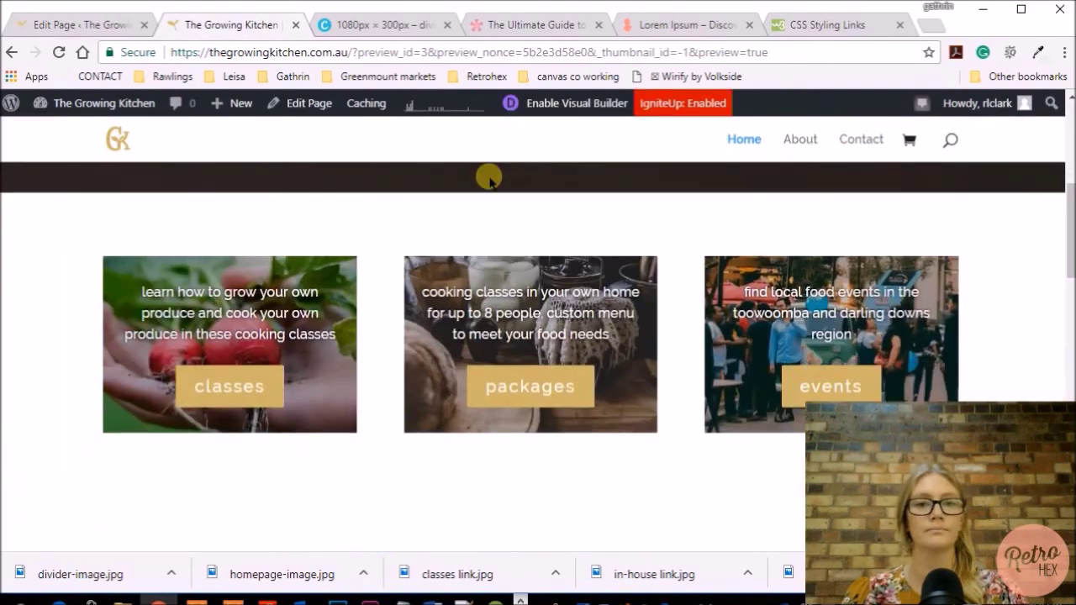
{"action": "scroll", "coordinate": [489, 181], "scroll_direction": "up", "scroll_amount": 5}
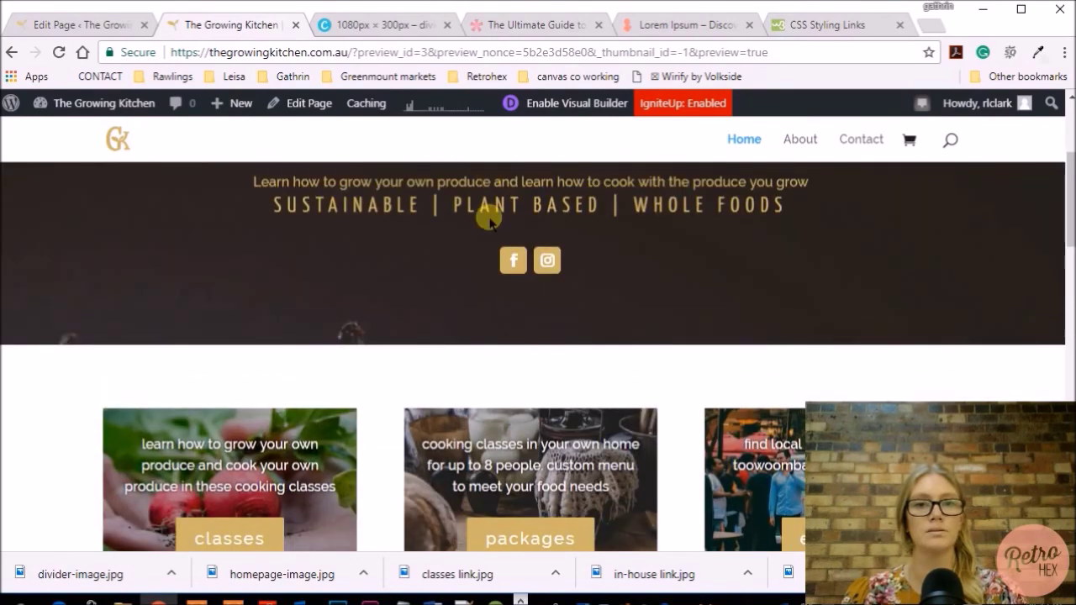
{"action": "scroll", "coordinate": [542, 271], "scroll_direction": "down", "scroll_amount": 8}
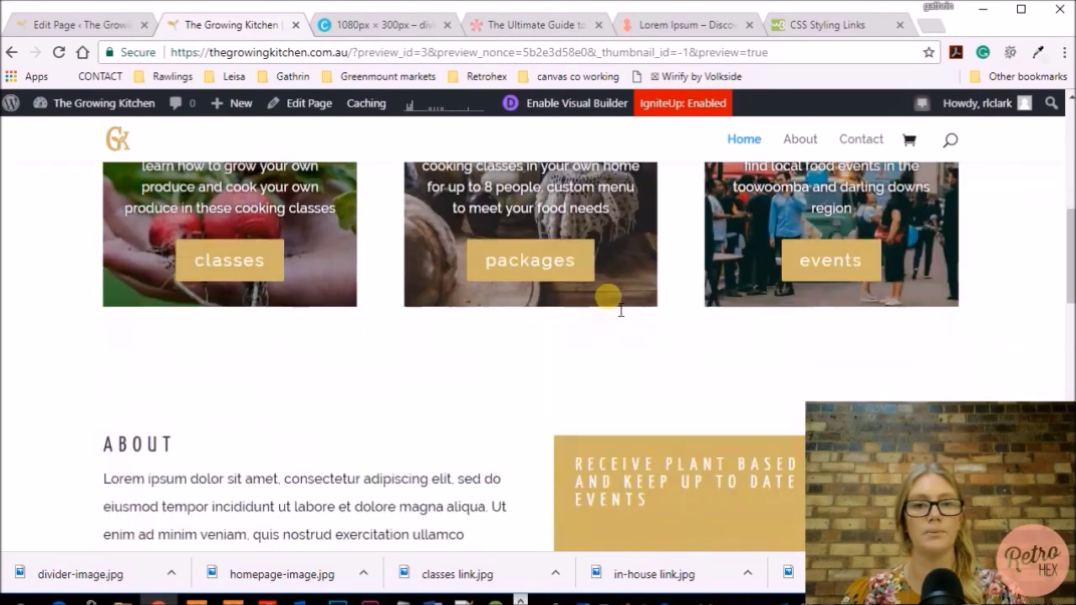
{"action": "scroll", "coordinate": [608, 296], "scroll_direction": "down", "scroll_amount": 10}
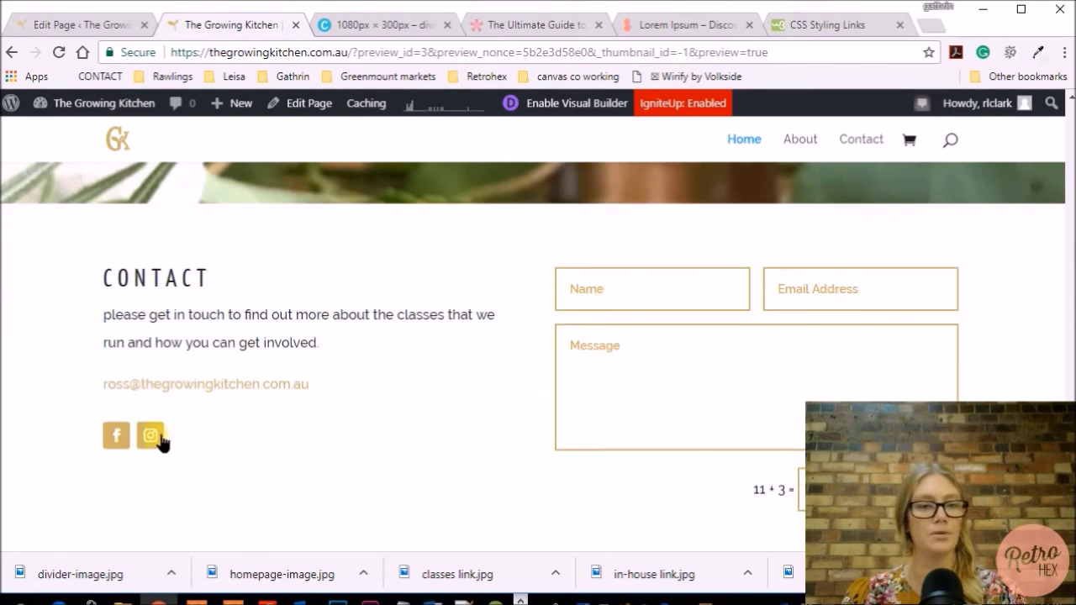
{"action": "scroll", "coordinate": [249, 473], "scroll_direction": "down", "scroll_amount": 1}
{"action": "scroll", "coordinate": [249, 473], "scroll_direction": "up", "scroll_amount": 1}
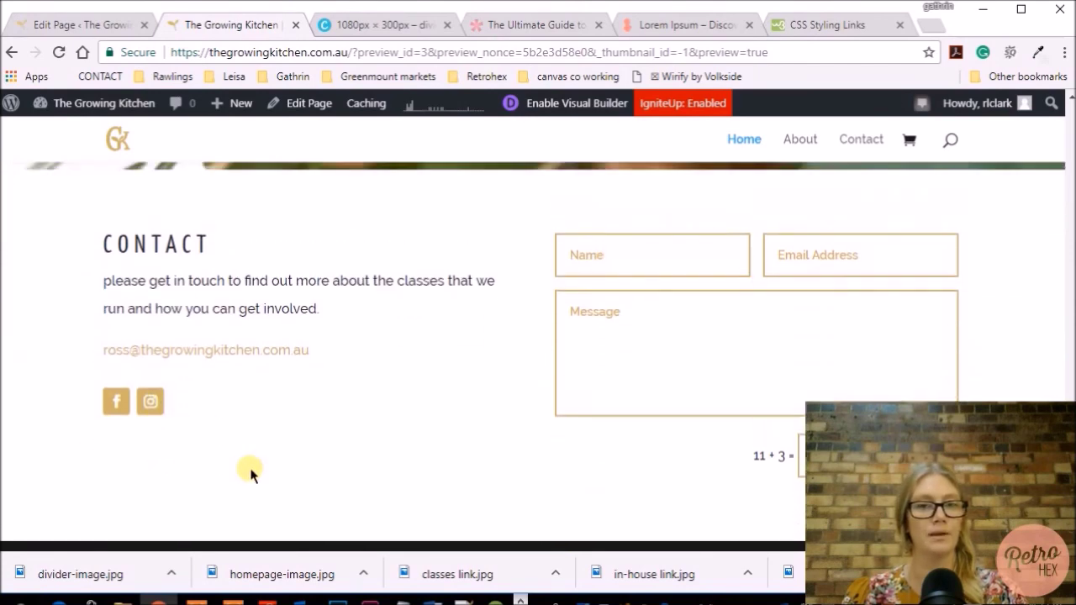
{"action": "scroll", "coordinate": [240, 336], "scroll_direction": "up", "scroll_amount": 1}
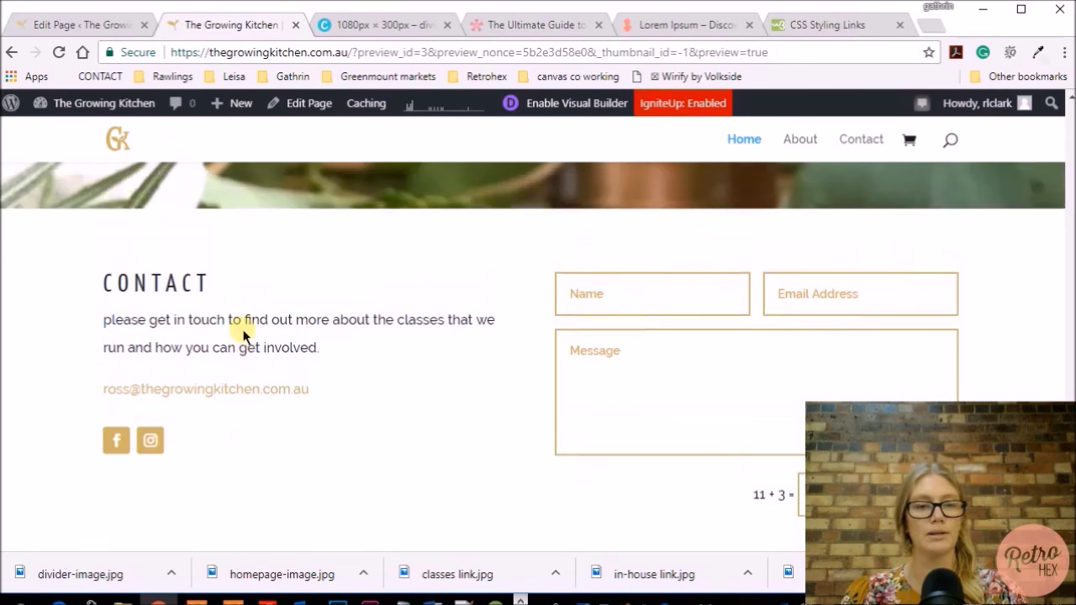
{"action": "scroll", "coordinate": [201, 248], "scroll_direction": "down", "scroll_amount": 2}
{"action": "scroll", "coordinate": [105, 222], "scroll_direction": "up", "scroll_amount": 1}
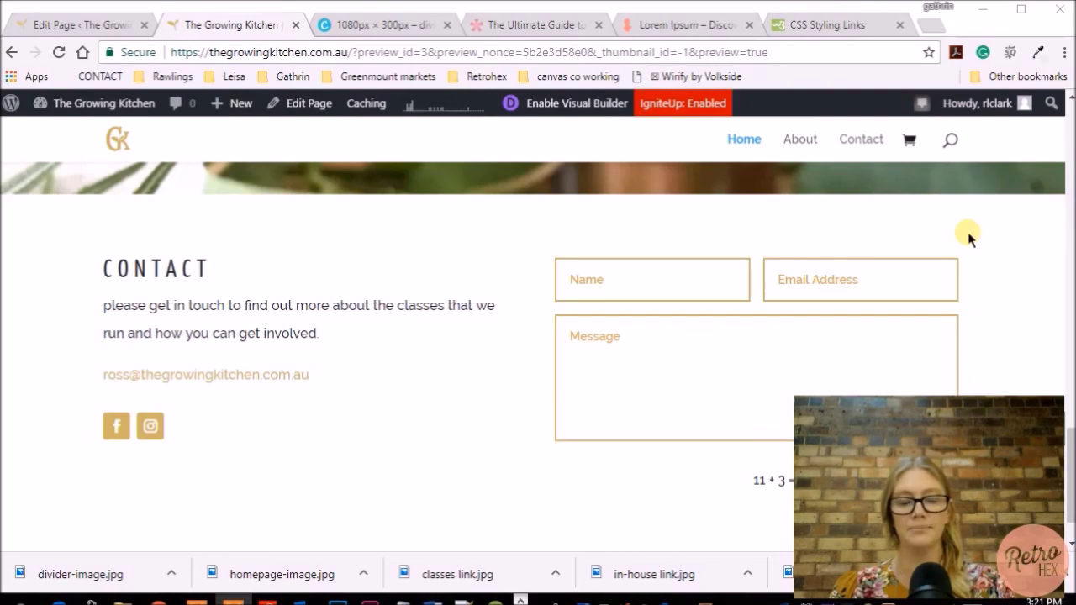
{"action": "scroll", "coordinate": [968, 238], "scroll_direction": "up", "scroll_amount": 15}
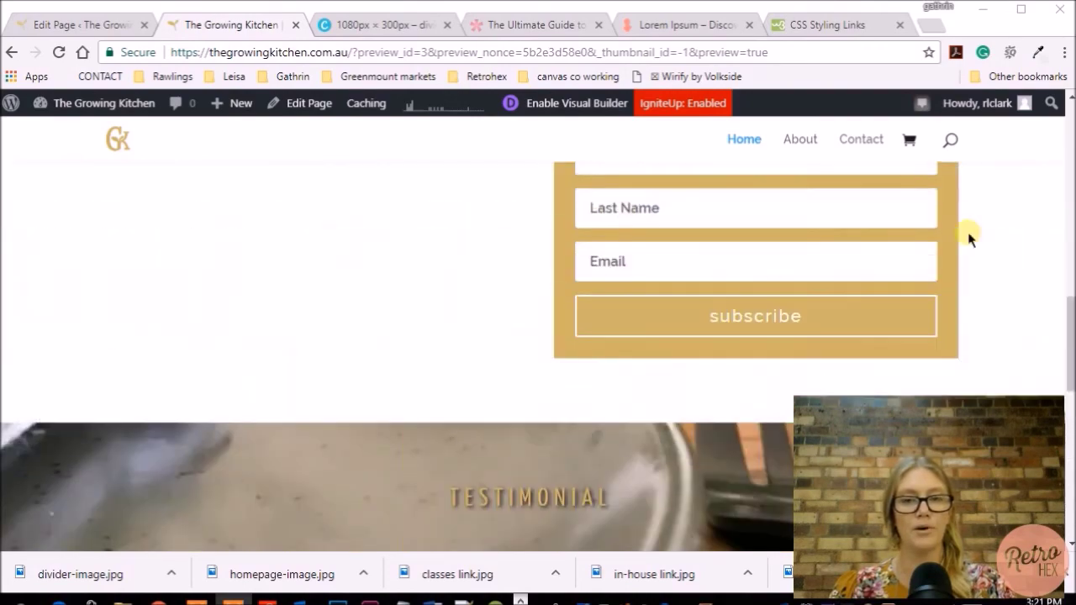
{"action": "scroll", "coordinate": [967, 238], "scroll_direction": "up", "scroll_amount": 10}
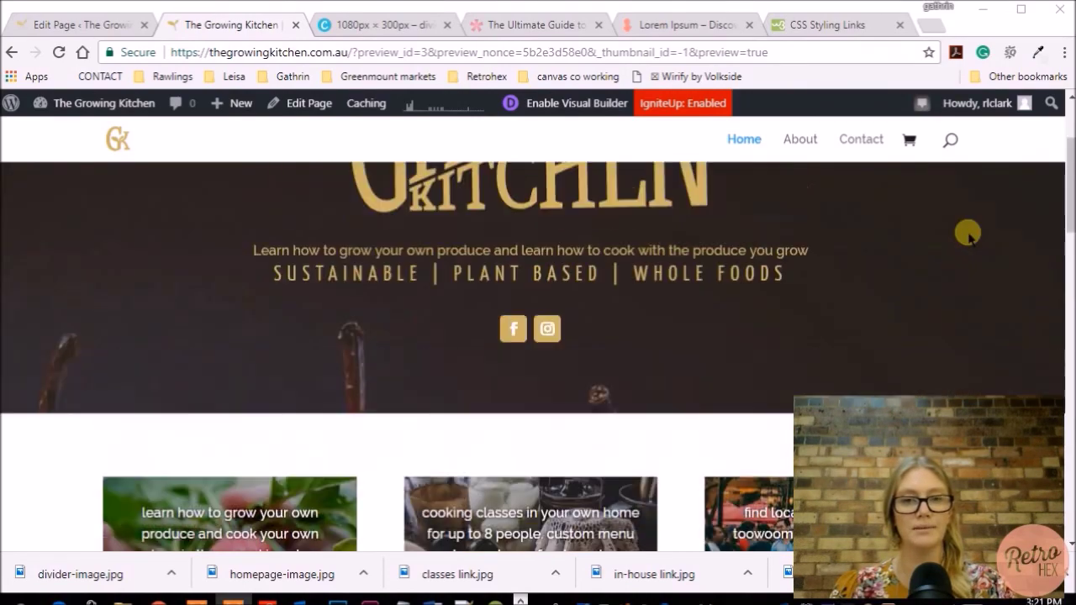
{"action": "scroll", "coordinate": [967, 238], "scroll_direction": "down", "scroll_amount": 8}
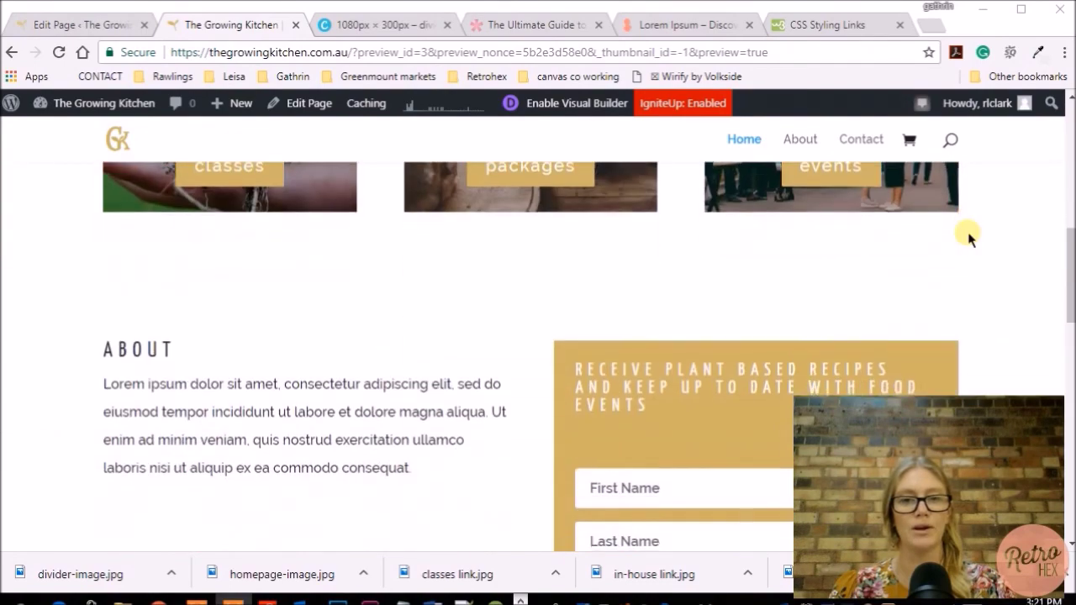
{"action": "scroll", "coordinate": [967, 238], "scroll_direction": "down", "scroll_amount": 3}
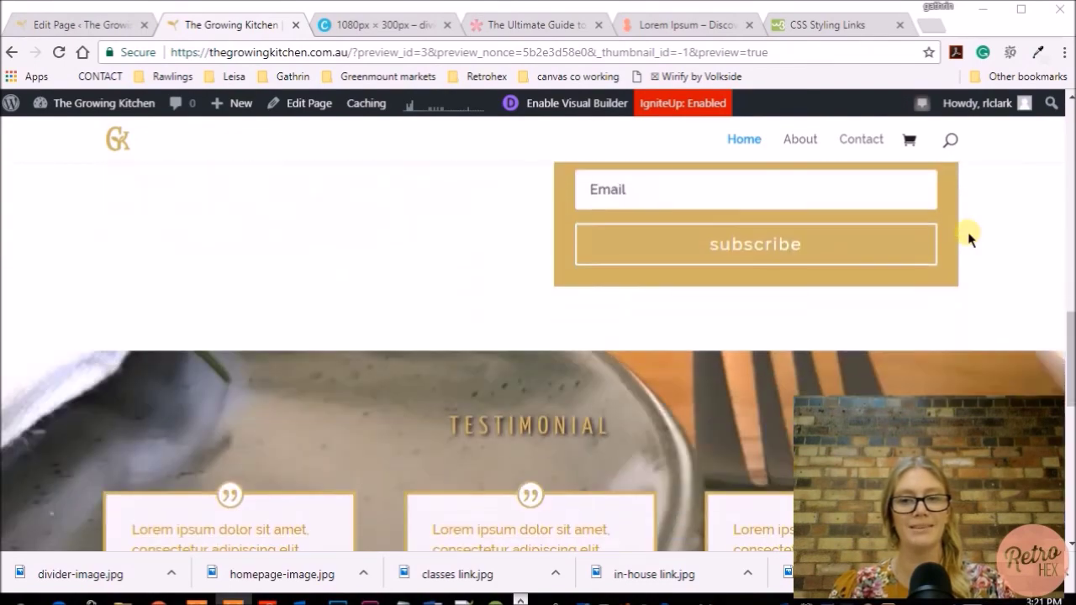
{"action": "scroll", "coordinate": [979, 254], "scroll_direction": "down", "scroll_amount": 5}
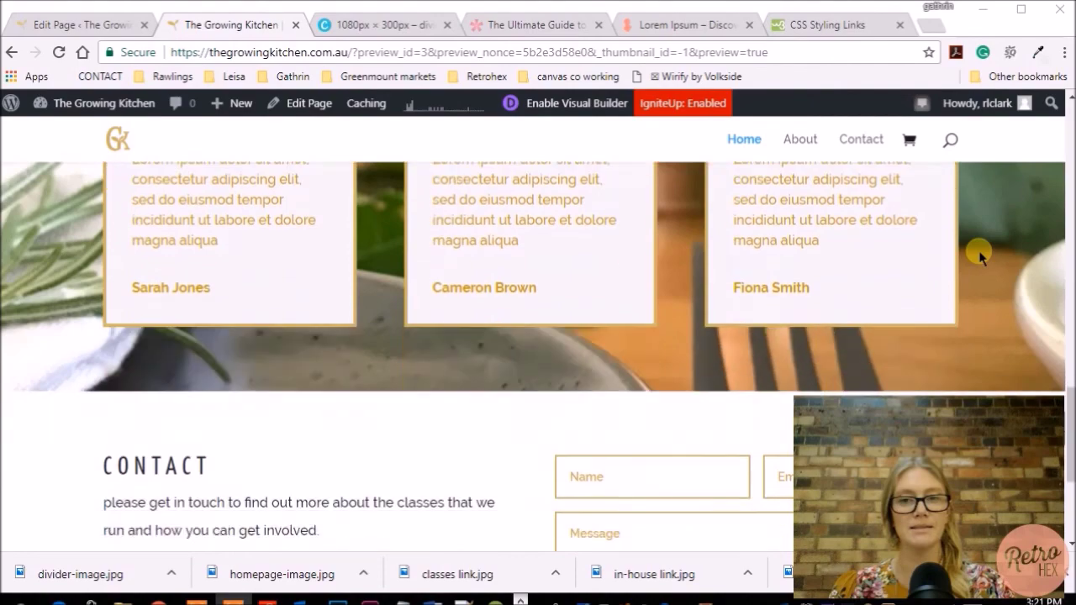
{"action": "scroll", "coordinate": [979, 254], "scroll_direction": "down", "scroll_amount": 2}
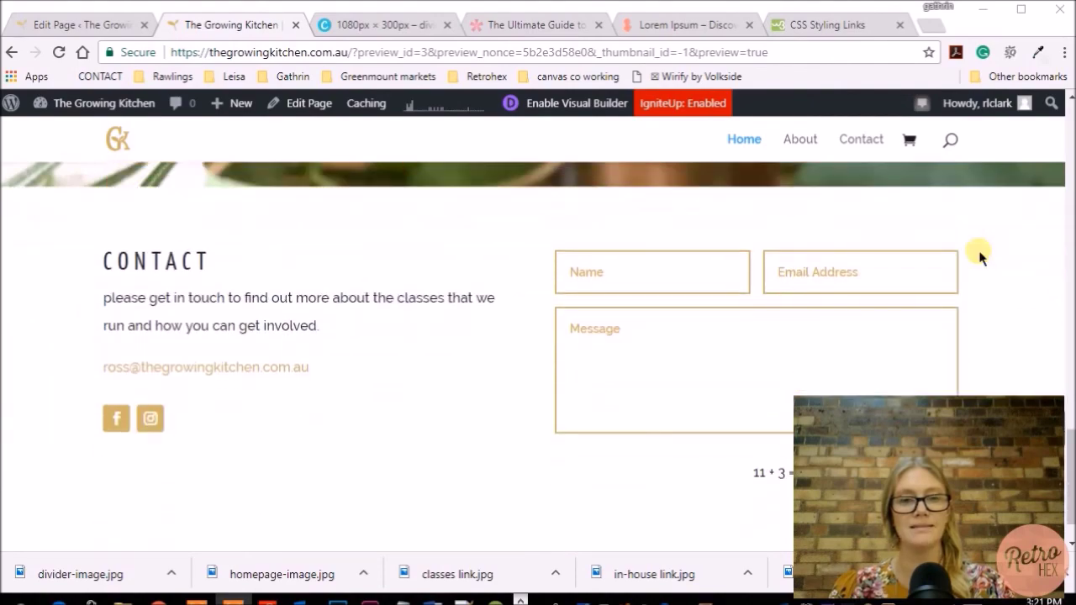
{"action": "scroll", "coordinate": [979, 254], "scroll_direction": "up", "scroll_amount": 1}
{"action": "scroll", "coordinate": [979, 254], "scroll_direction": "up", "scroll_amount": 8}
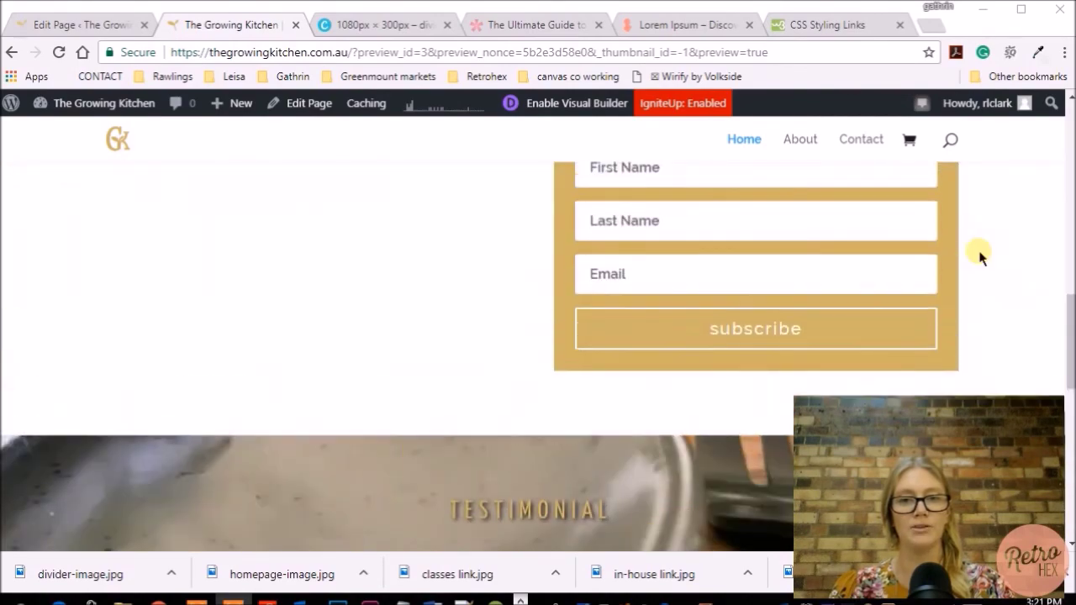
{"action": "scroll", "coordinate": [979, 254], "scroll_direction": "up", "scroll_amount": 6}
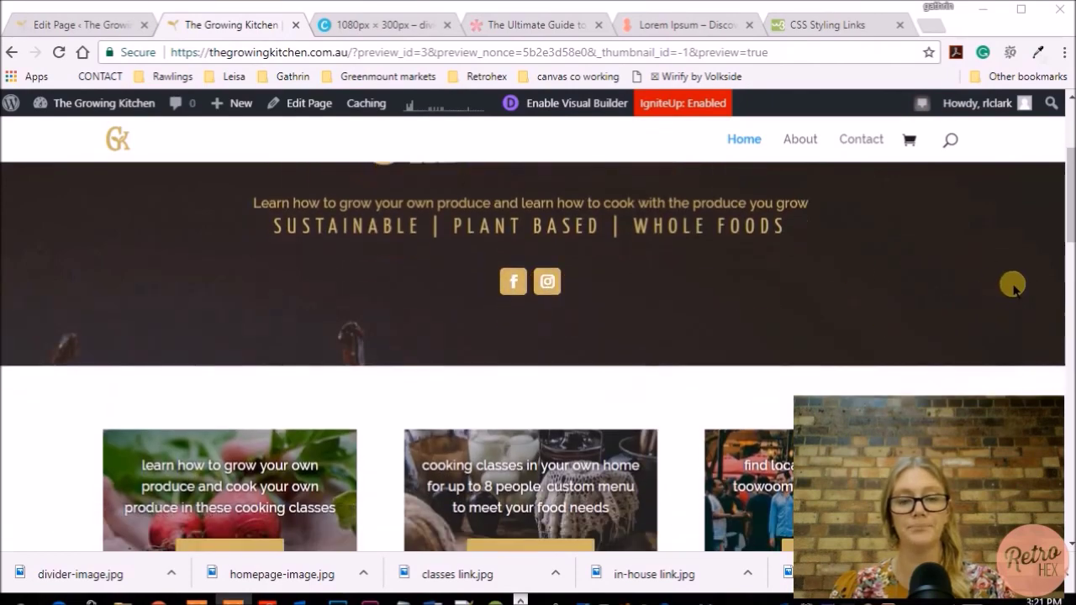
{"action": "scroll", "coordinate": [1011, 284], "scroll_direction": "down", "scroll_amount": 3}
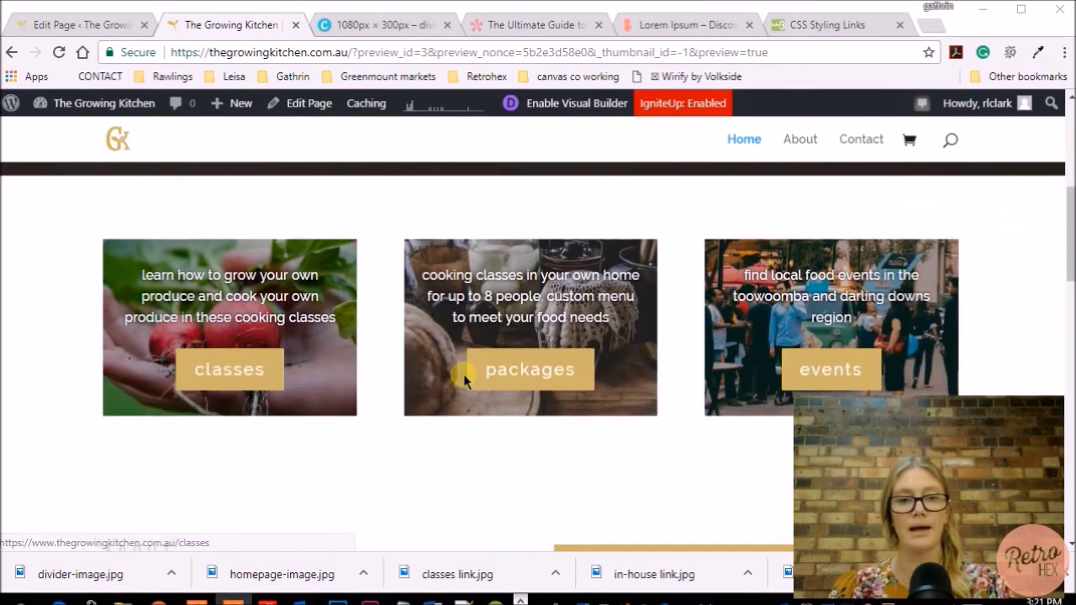
{"action": "scroll", "coordinate": [996, 267], "scroll_direction": "down", "scroll_amount": 3}
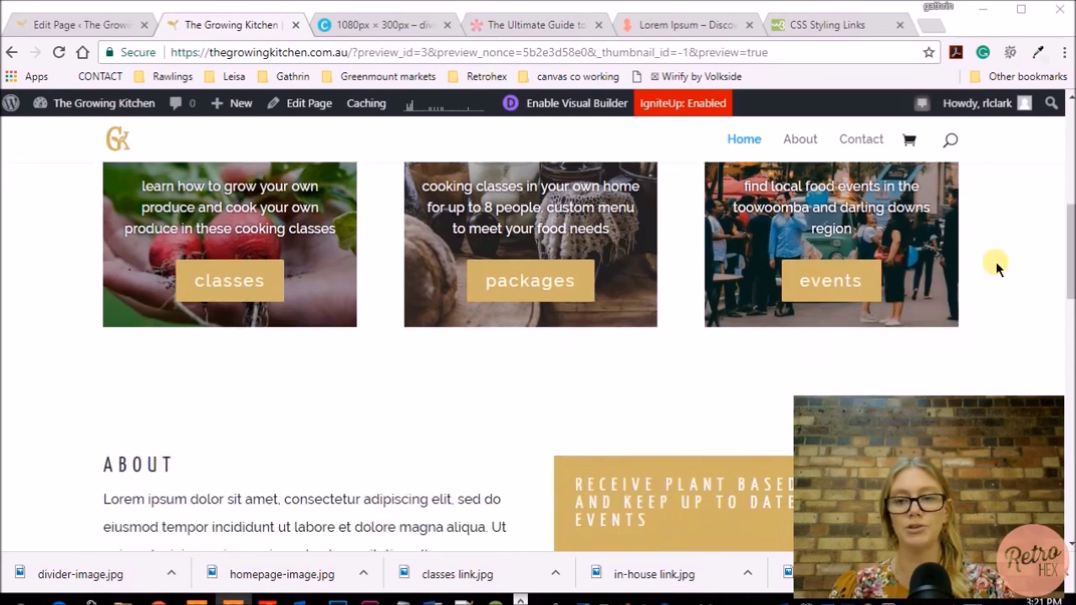
{"action": "scroll", "coordinate": [1017, 262], "scroll_direction": "down", "scroll_amount": 1}
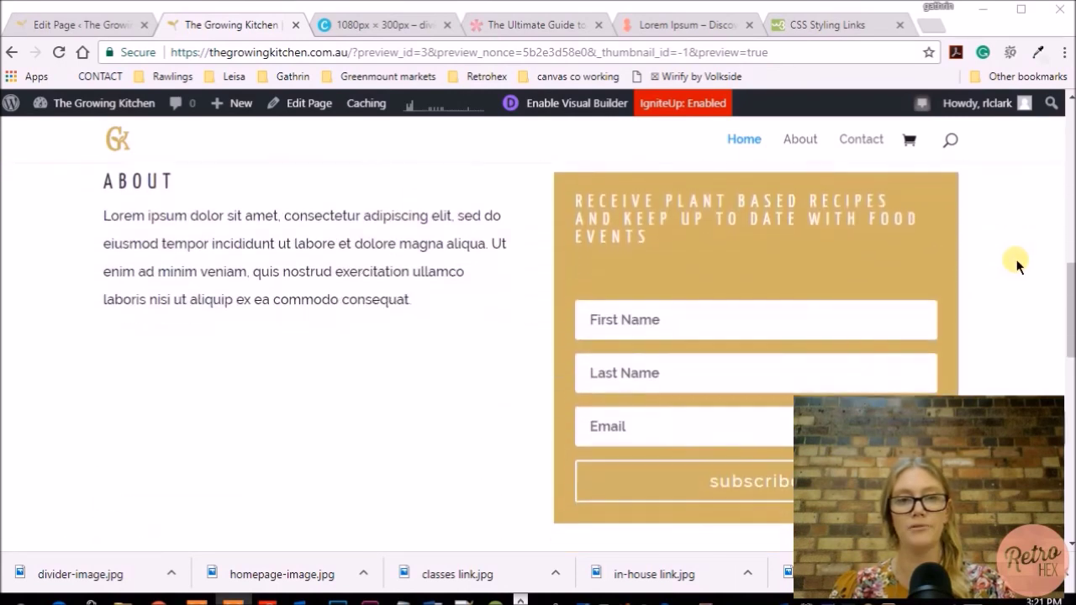
{"action": "scroll", "coordinate": [325, 323], "scroll_direction": "down", "scroll_amount": 1}
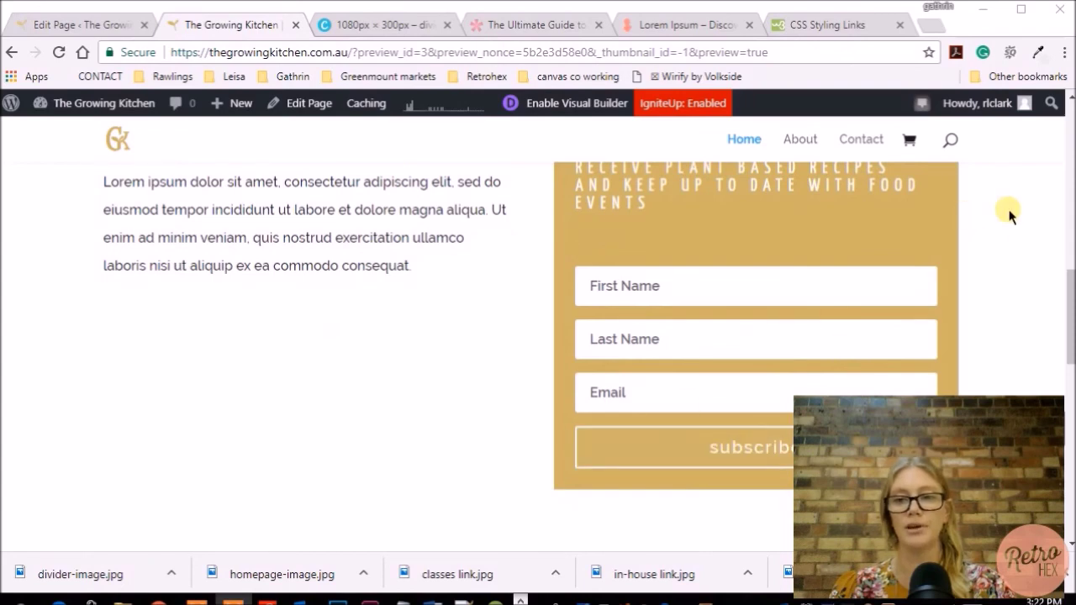
{"action": "scroll", "coordinate": [1009, 215], "scroll_direction": "down", "scroll_amount": 5}
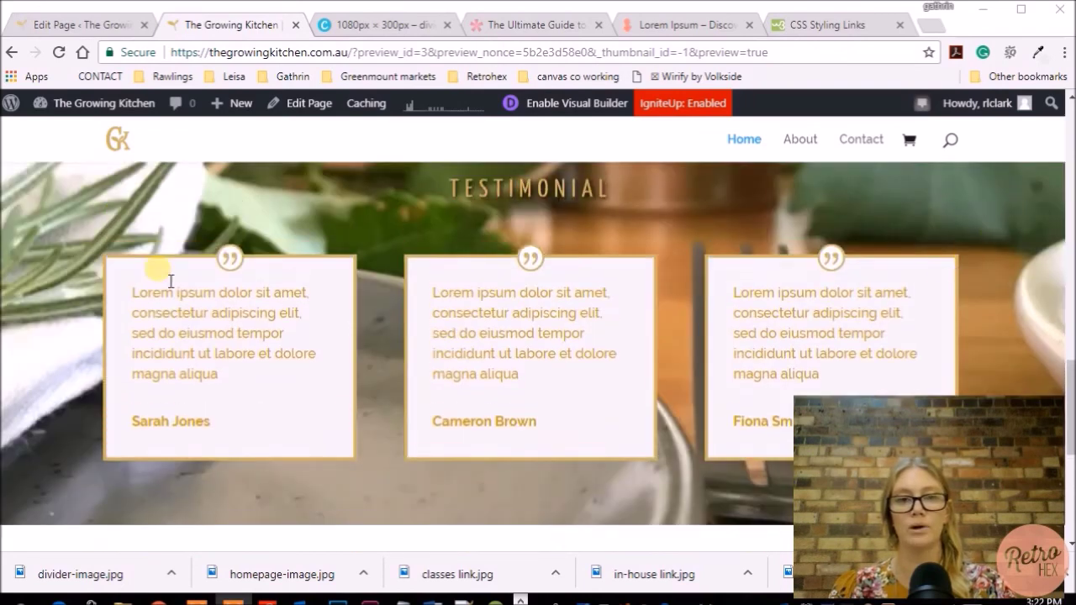
{"action": "scroll", "coordinate": [1038, 254], "scroll_direction": "down", "scroll_amount": 4}
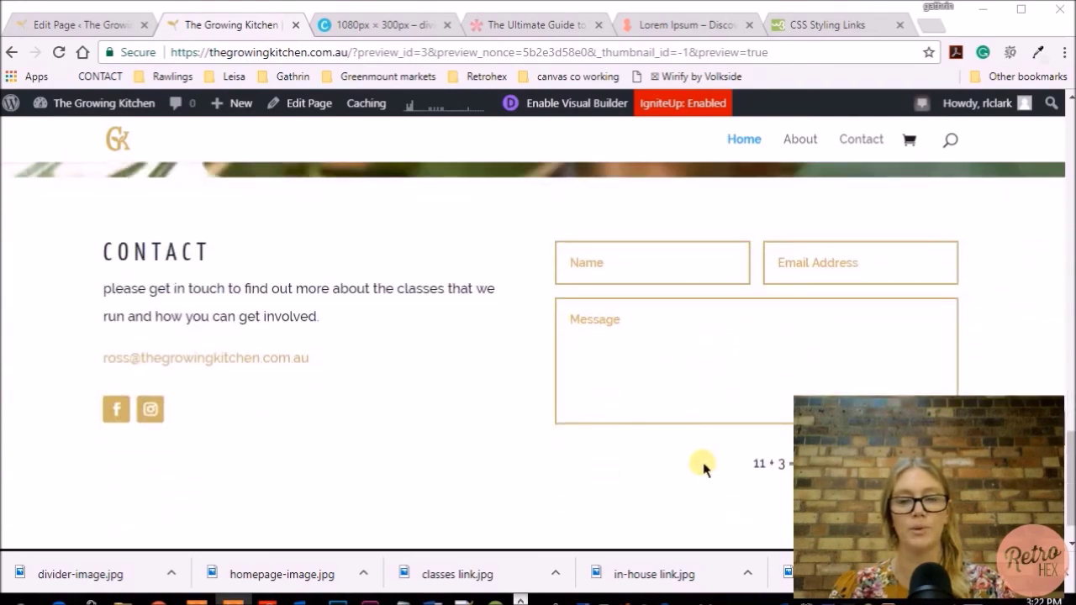
{"action": "scroll", "coordinate": [714, 409], "scroll_direction": "up", "scroll_amount": 15}
{"action": "scroll", "coordinate": [714, 408], "scroll_direction": "up", "scroll_amount": 3}
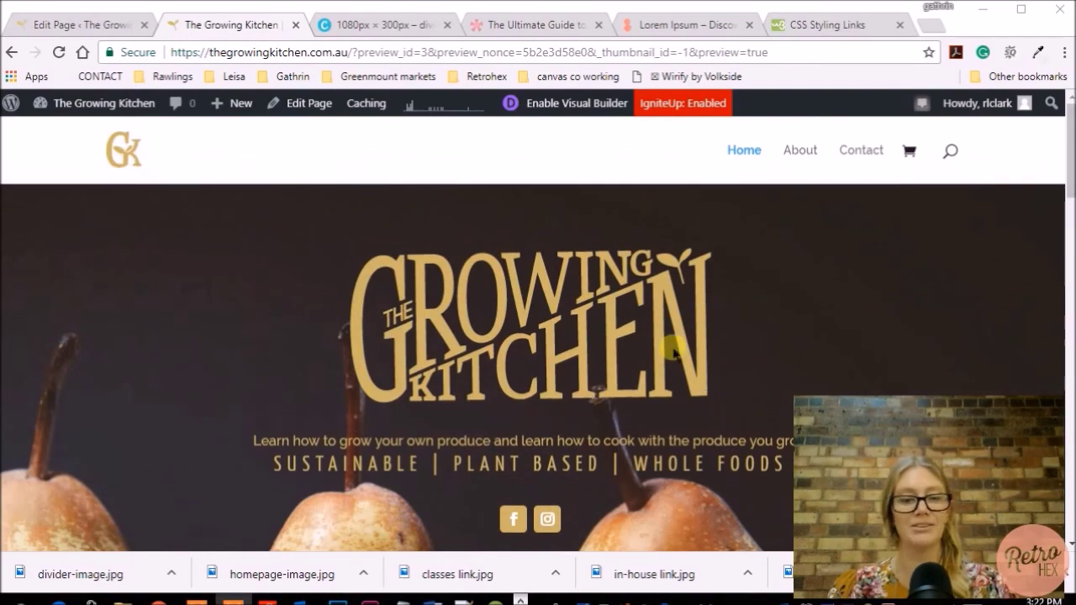